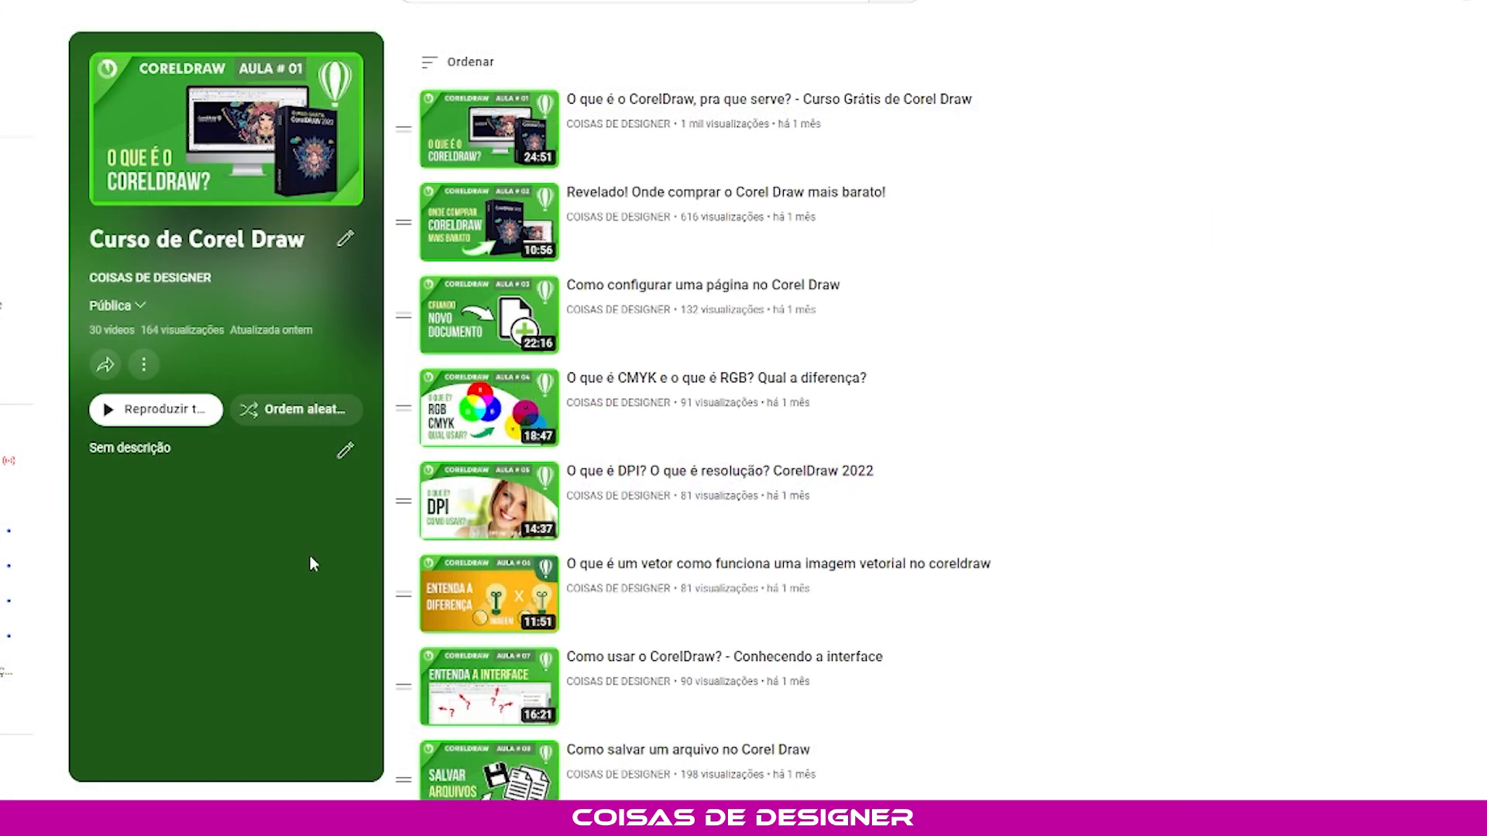
- Look through the lesson list of the Curso de Corel Draw playlist
scroll(707, 265, "down", 3)
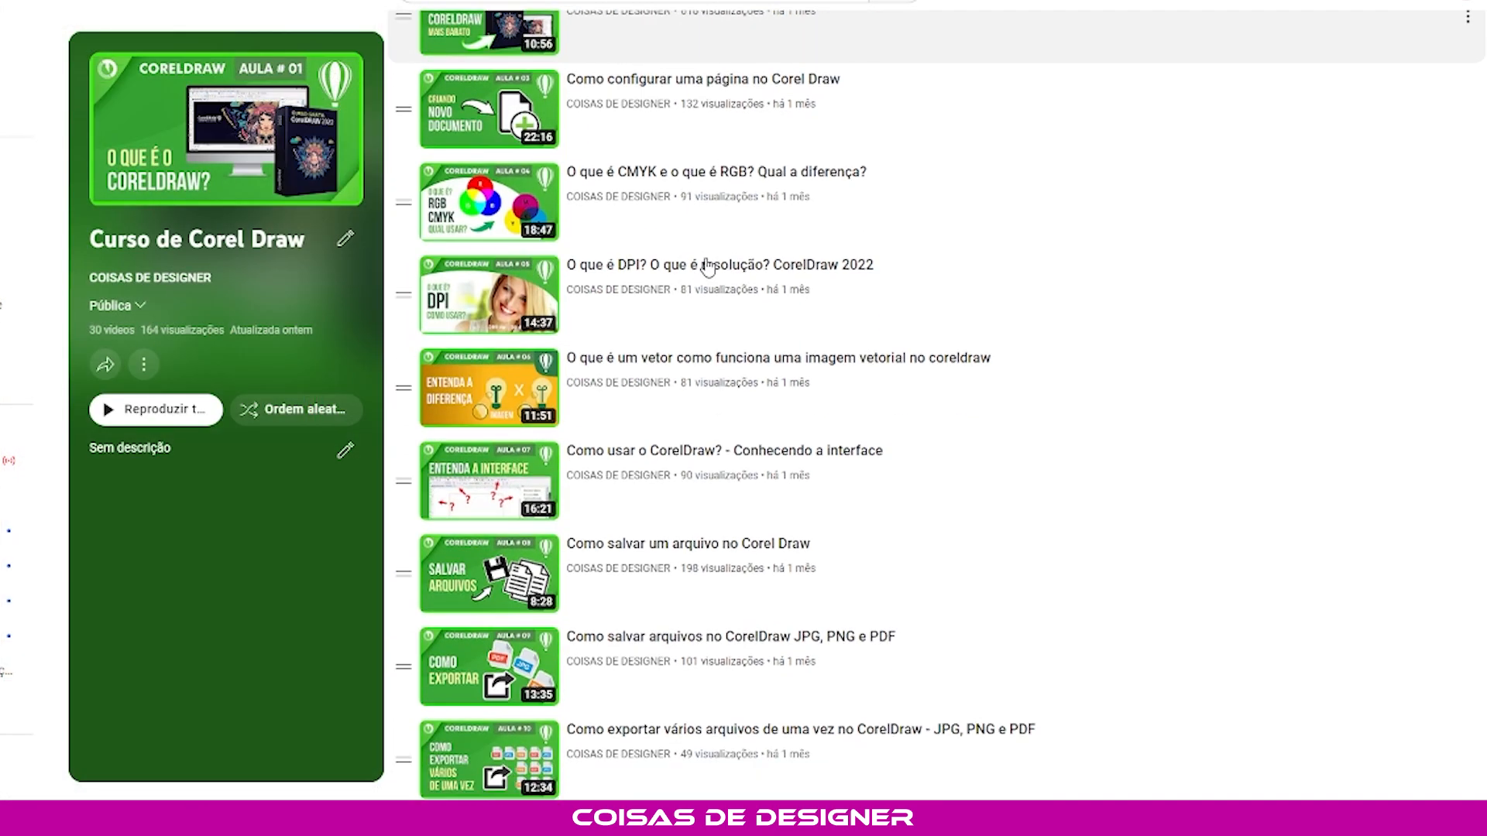
scroll(707, 265, "down", 12)
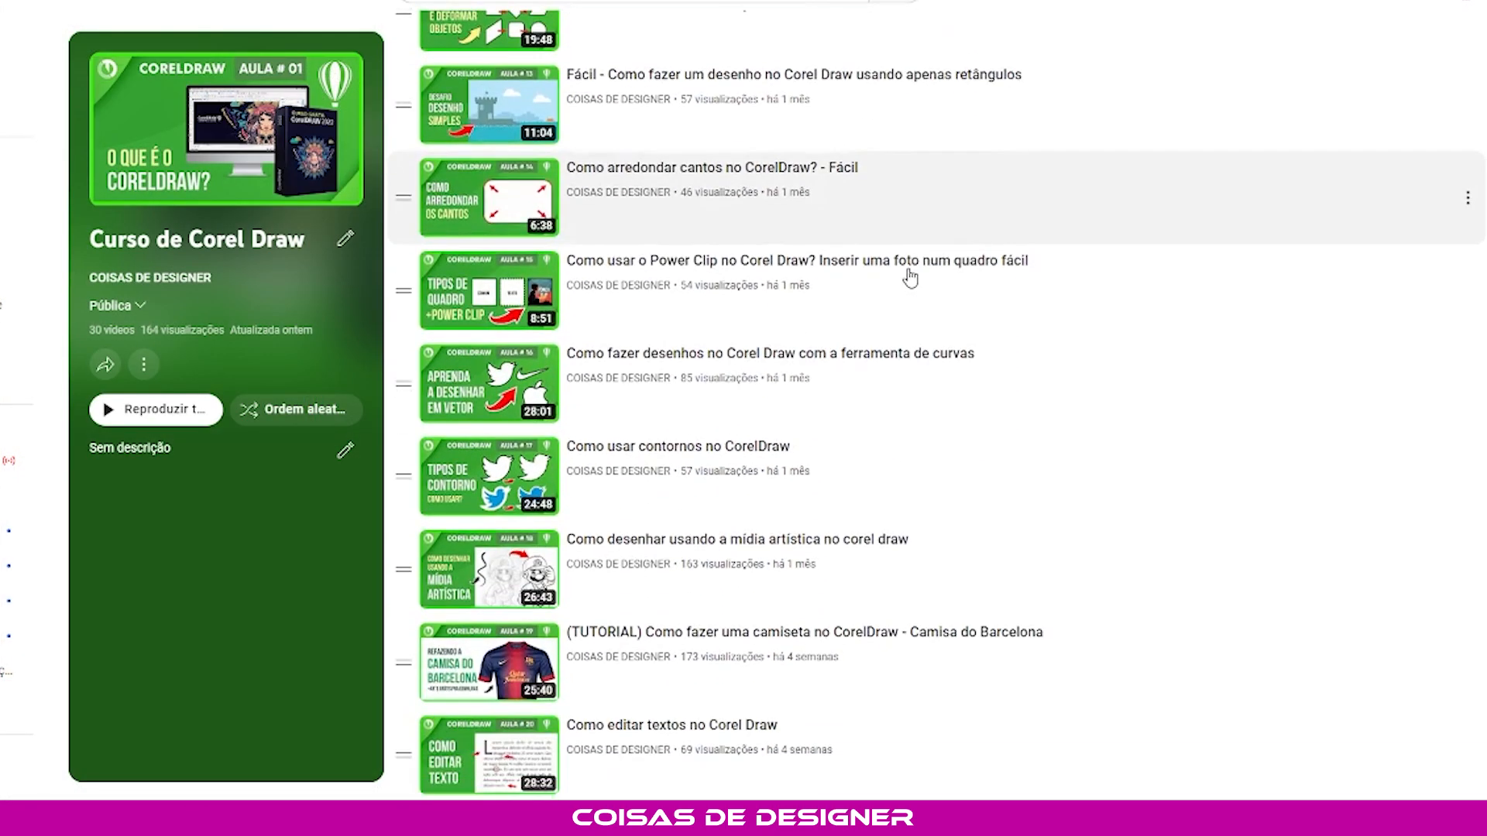
scroll(909, 277, "down", 9)
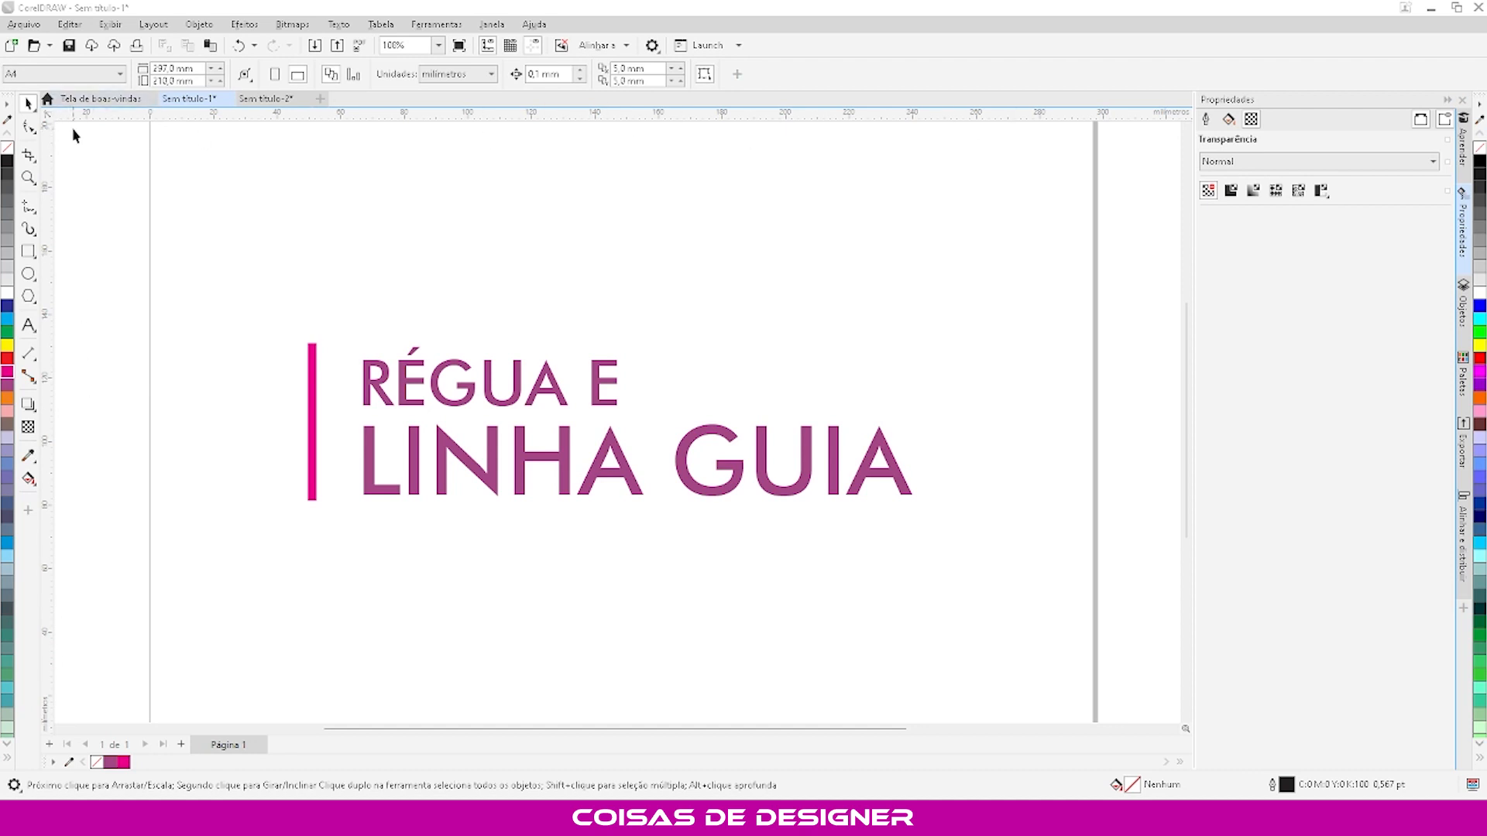
- Toggle the rulers' visibility off and back on around the drawing area
left_click(488, 48)
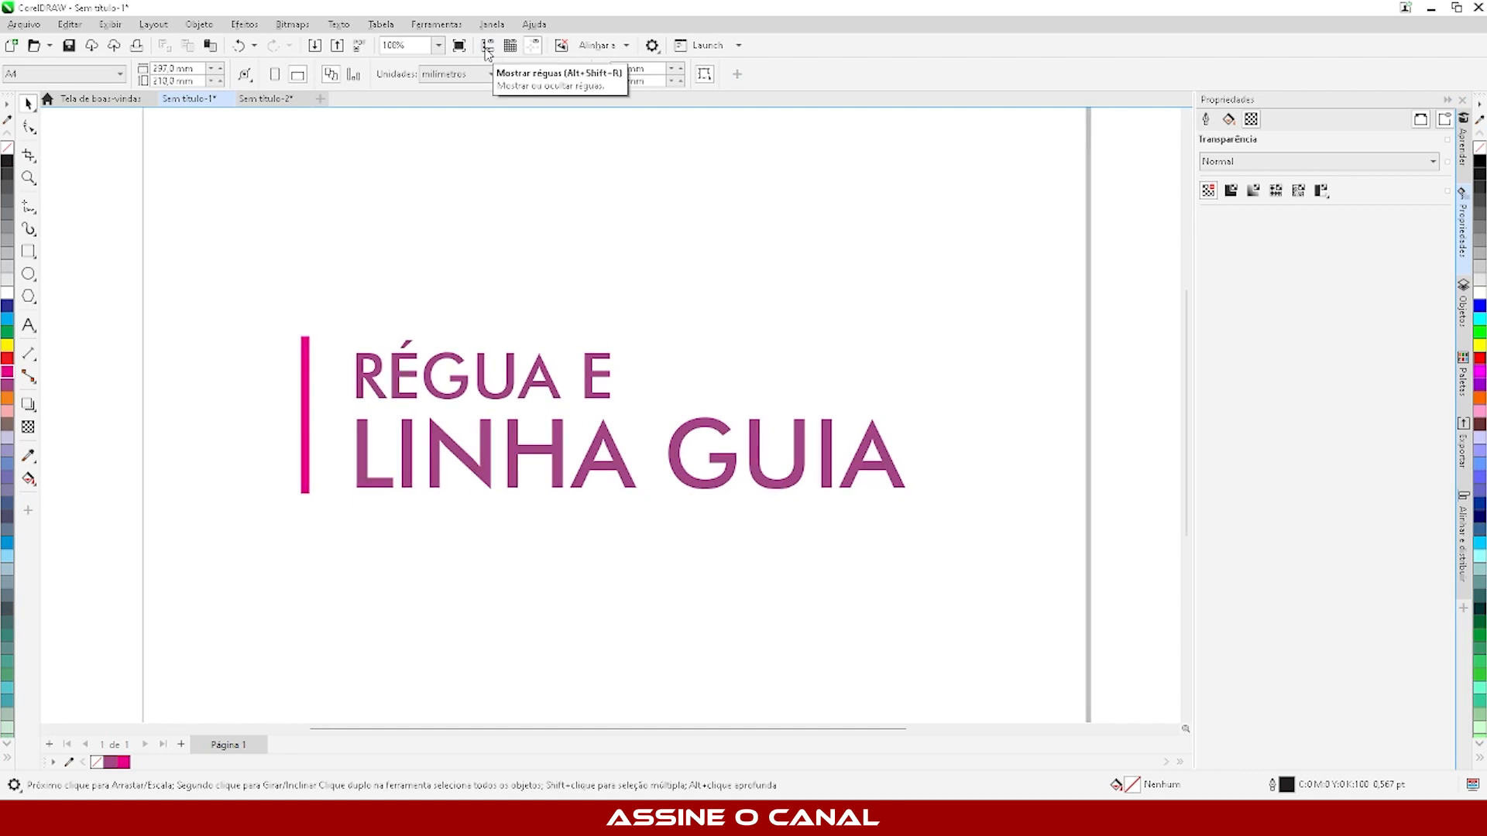
left_click(487, 50)
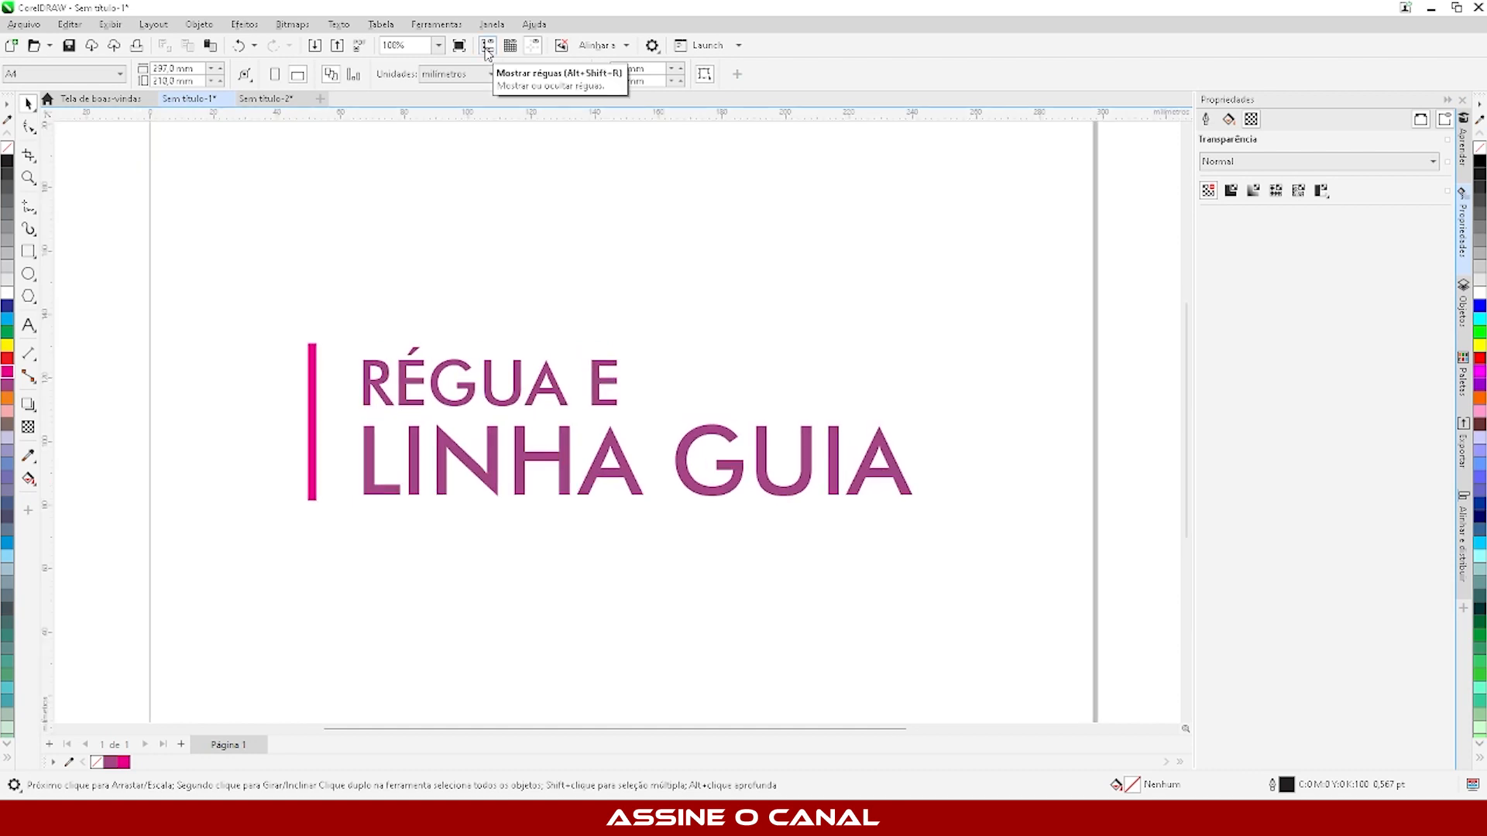
left_click(487, 48)
left_click(487, 48)
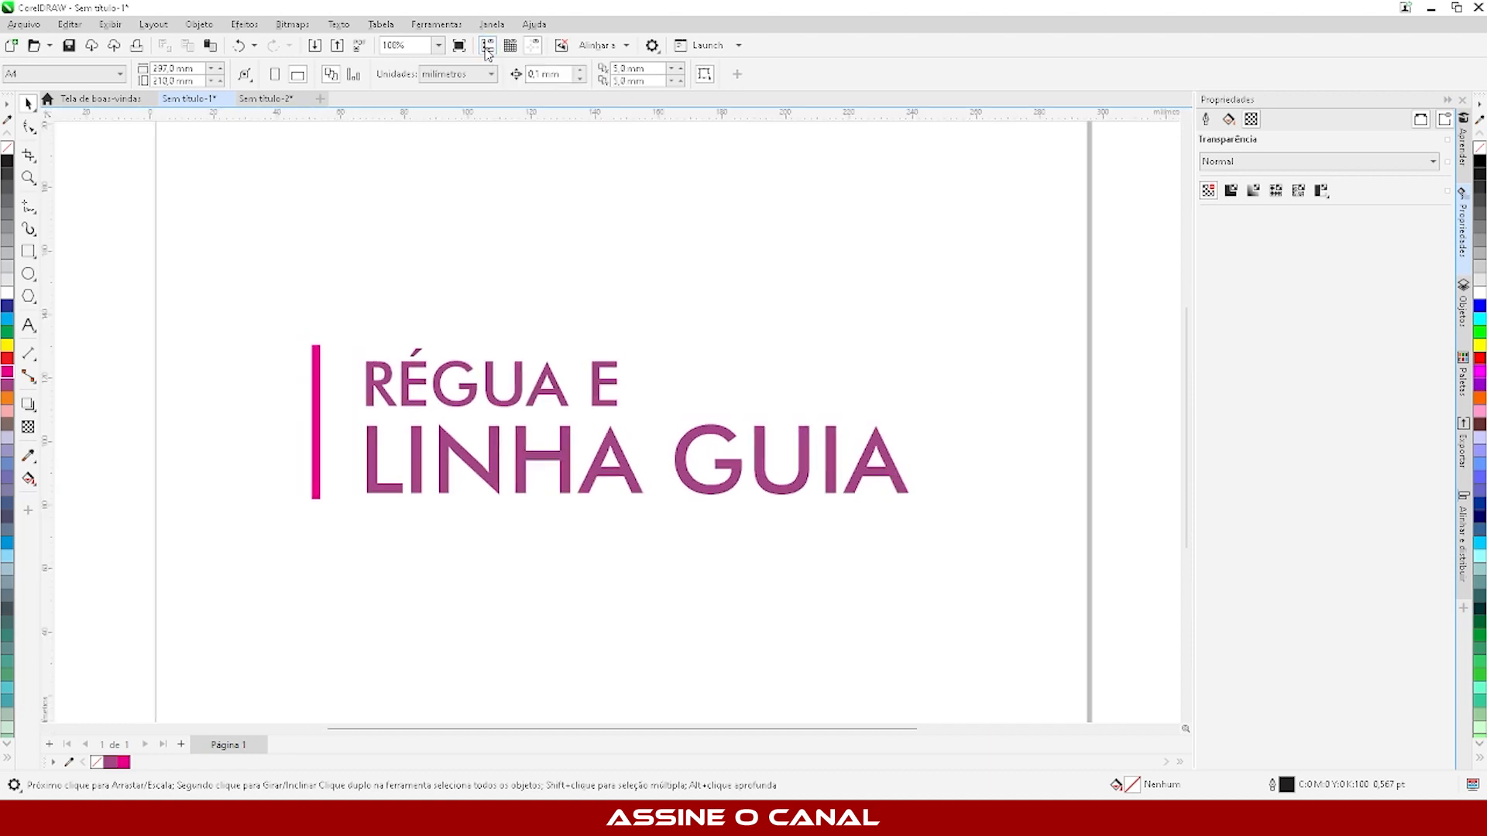
left_click(486, 50)
left_click(486, 50)
- Set the document's ruler units to centimetres
scroll(532, 299, "down", 3)
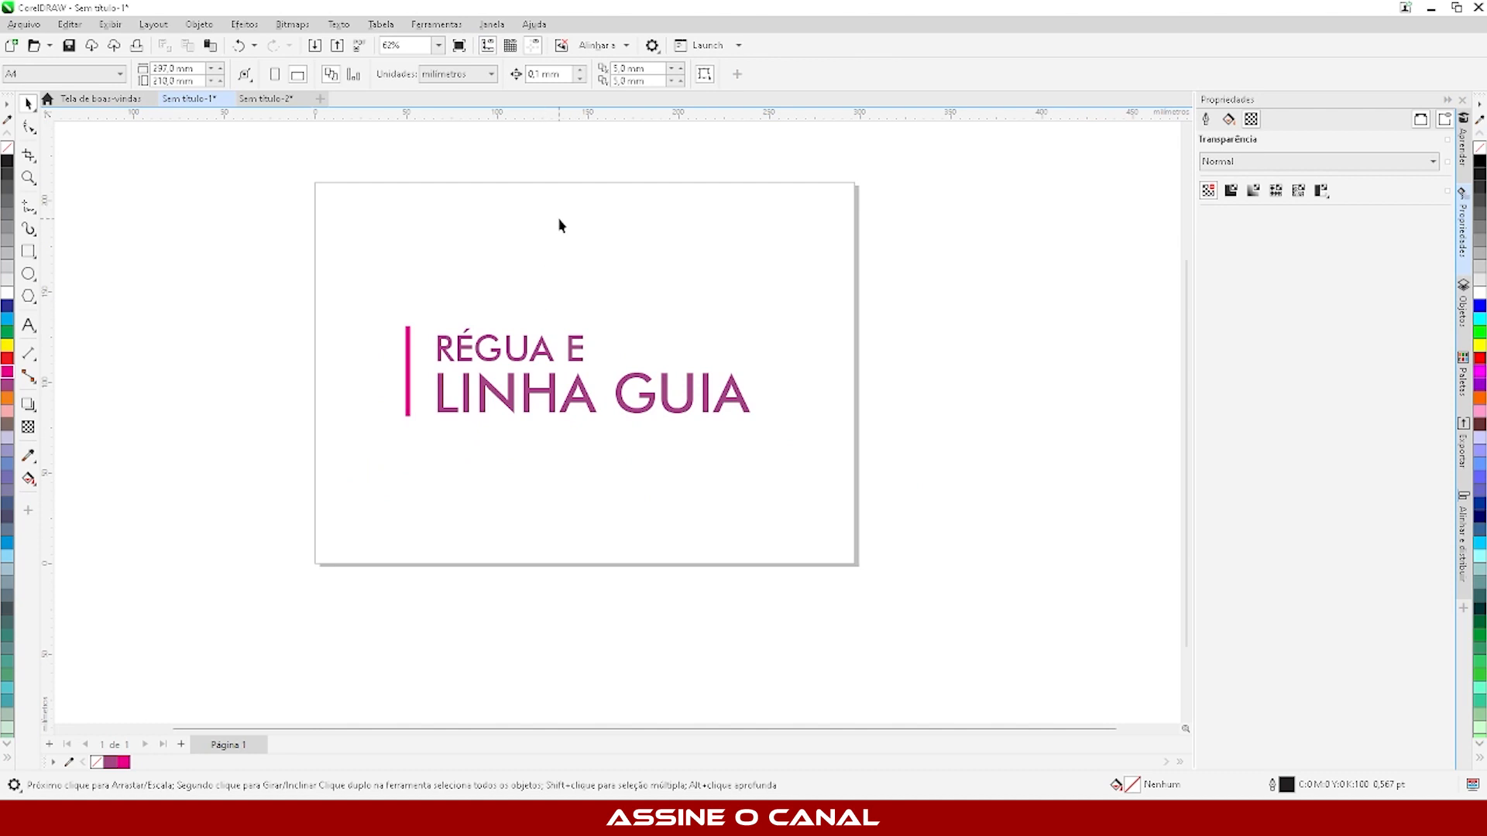
scroll(559, 225, "up", 2)
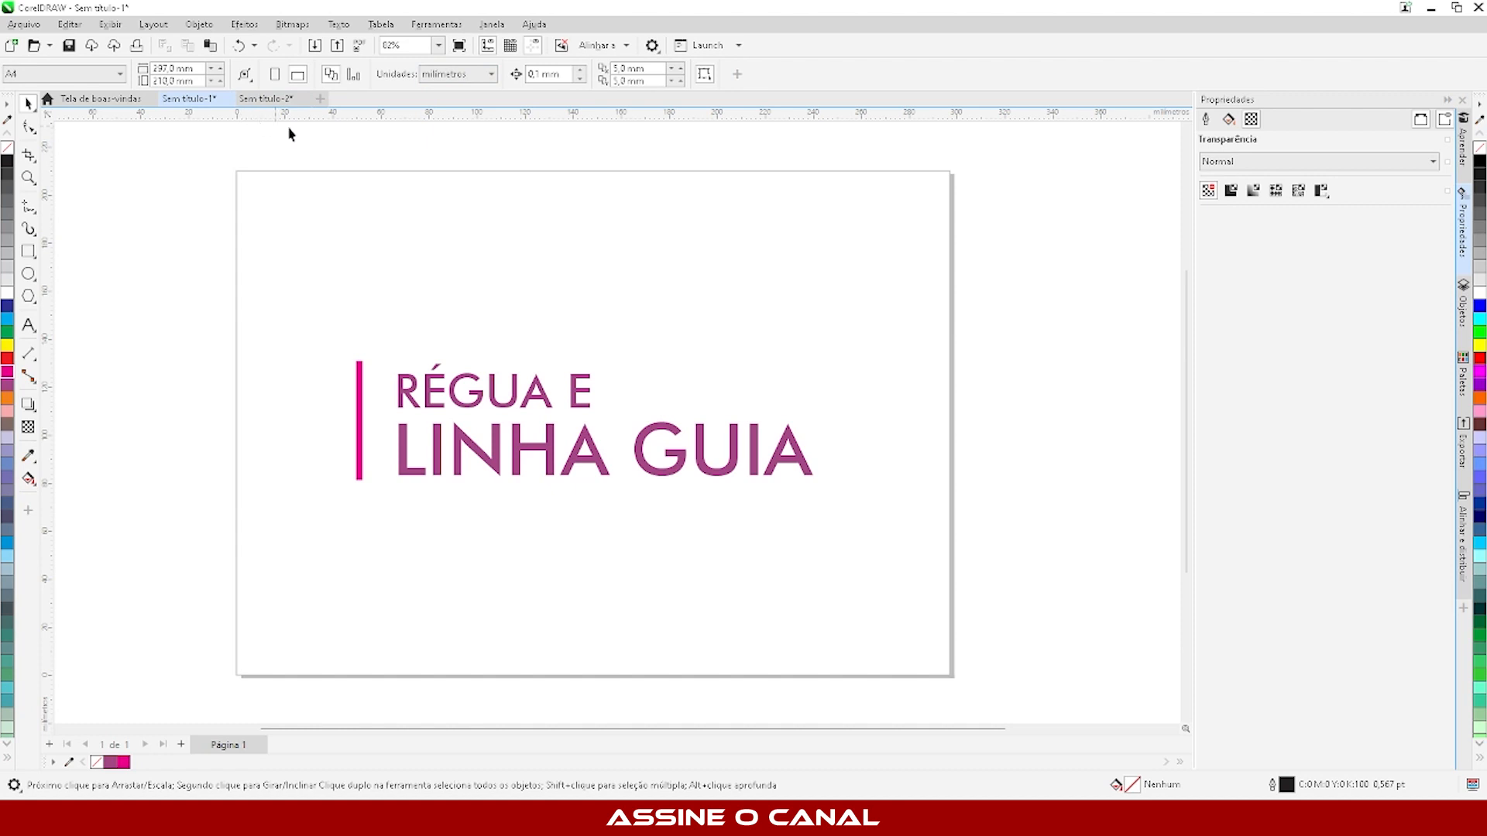
left_click(467, 75)
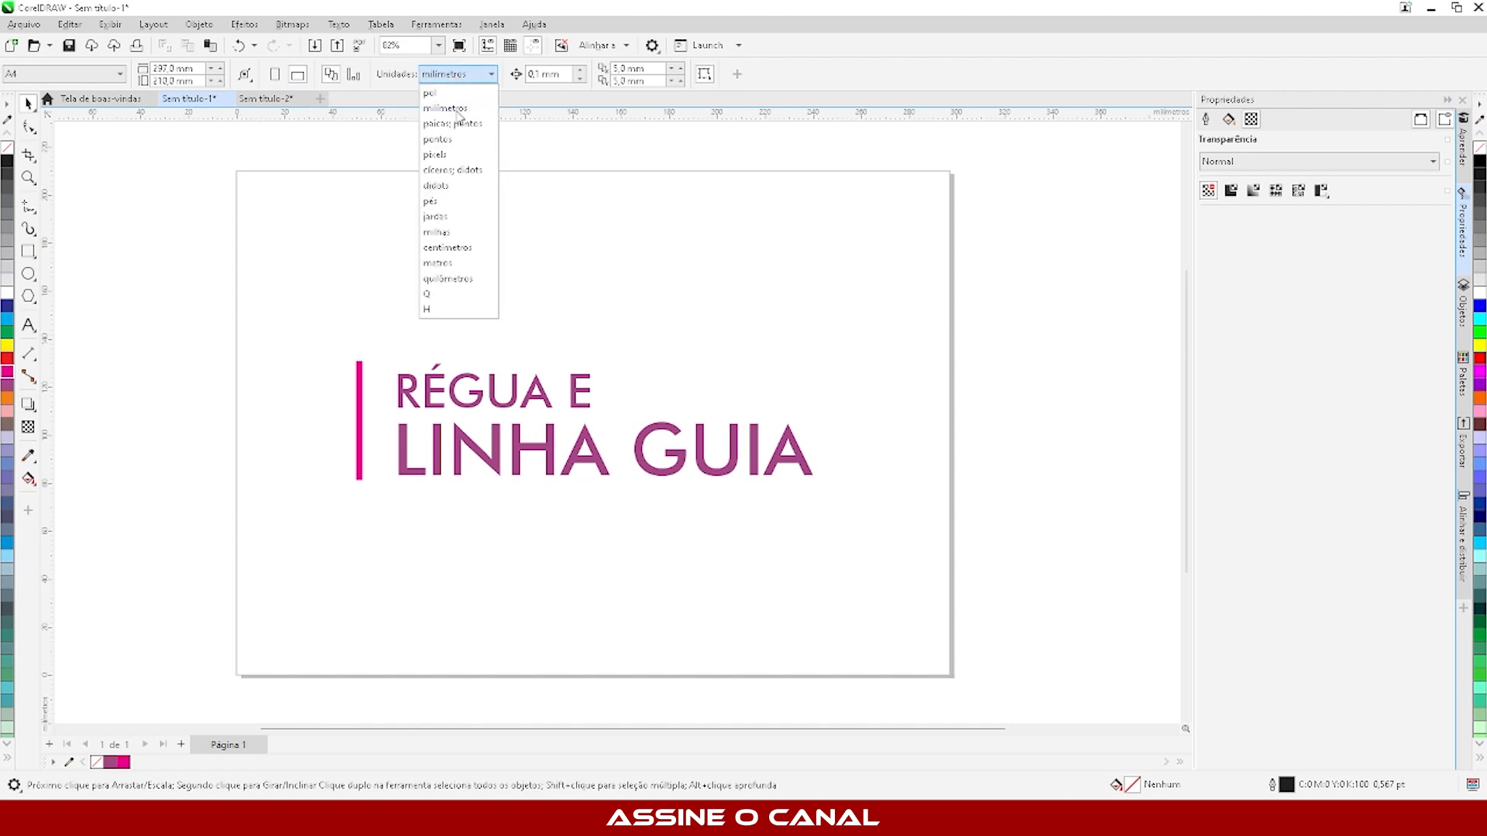
left_click(457, 248)
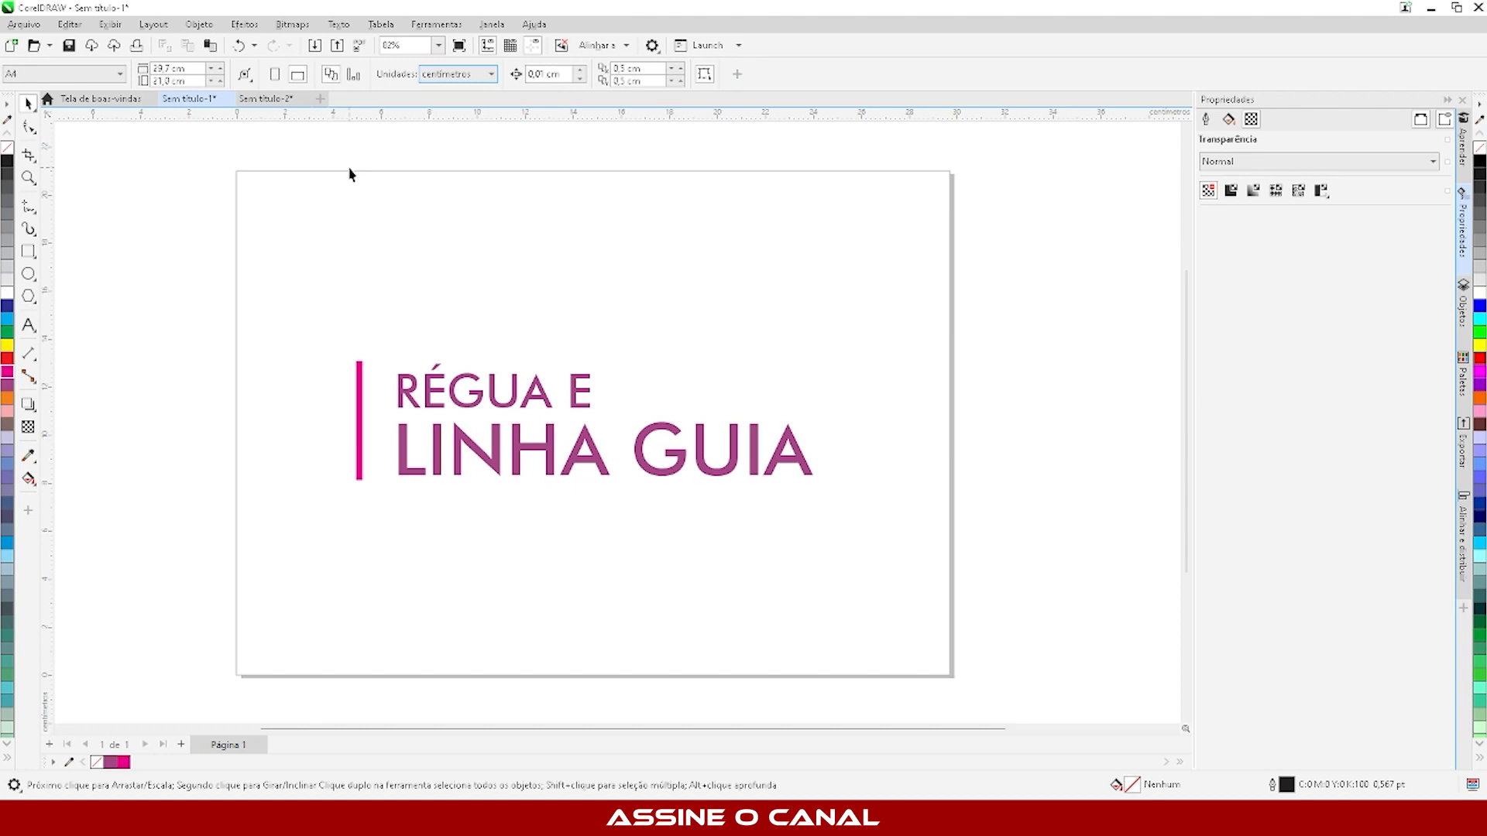
- Draw a rectangle about 24.1 × 16.75 cm over the title, filled yellow and without an outline
left_click(28, 252)
left_click_drag(295, 217, 876, 618)
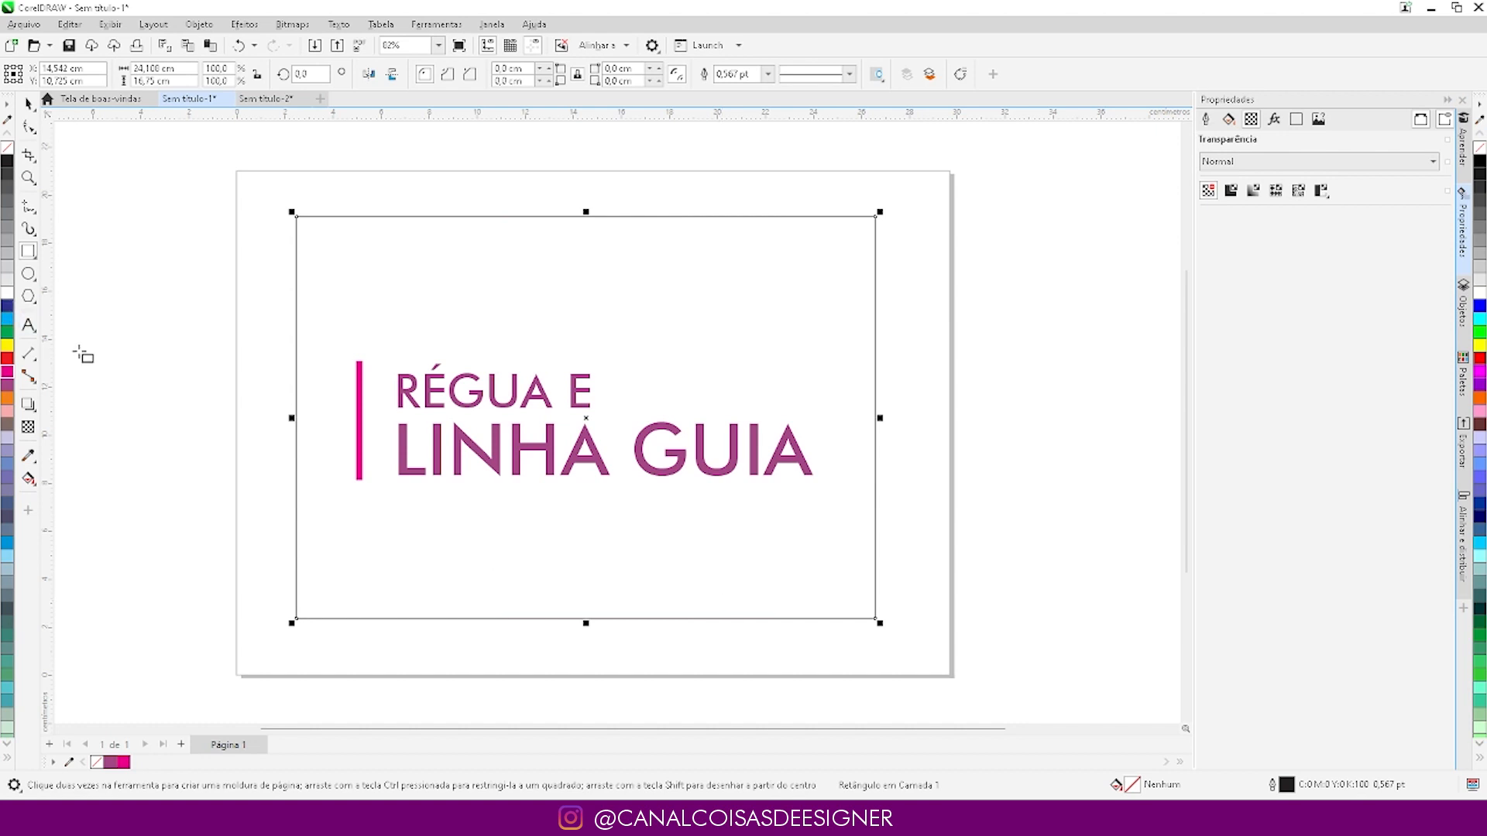
left_click(7, 346)
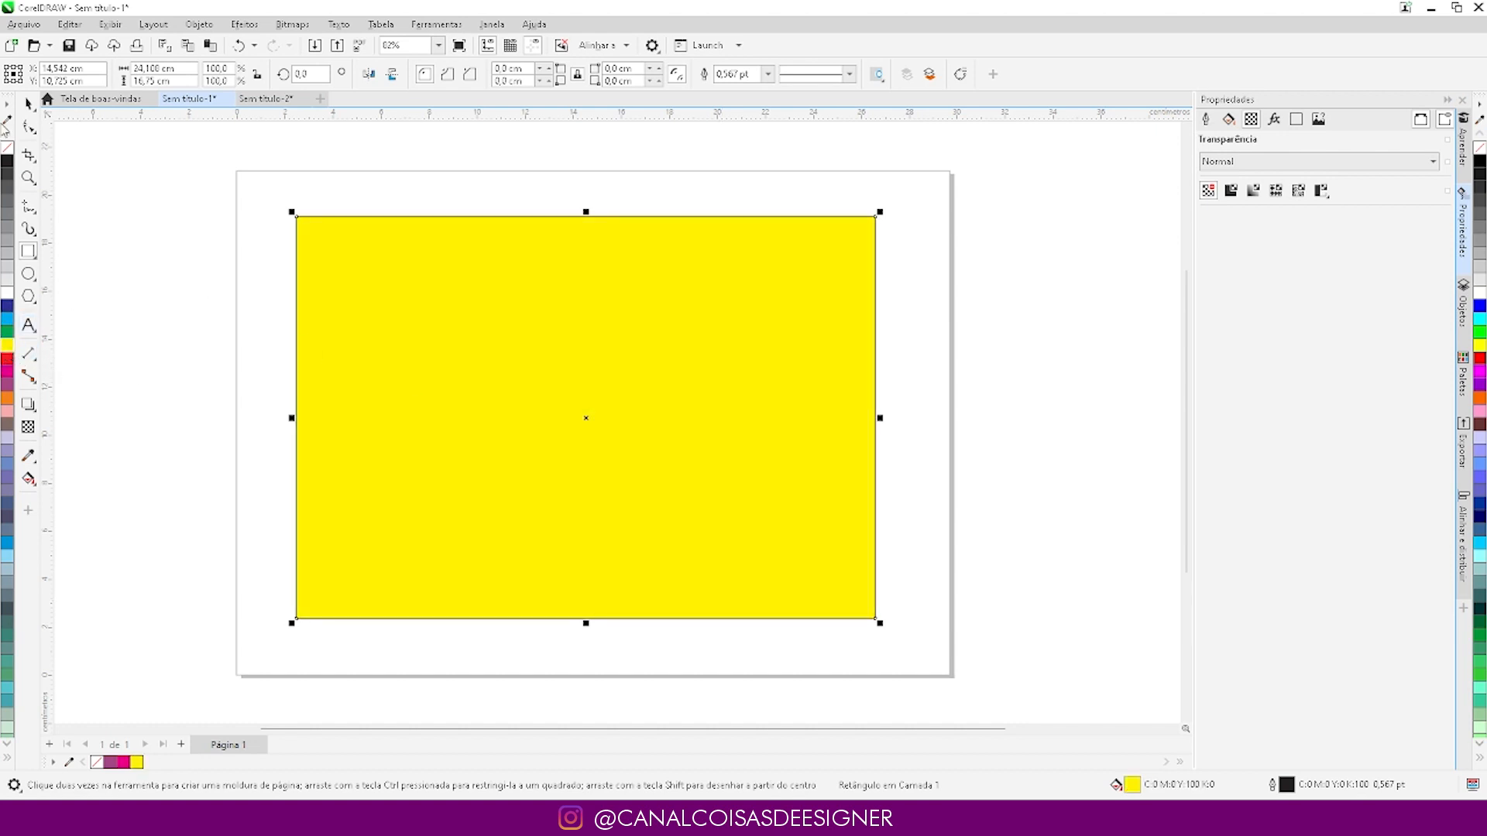
right_click(7, 147)
left_click(28, 103)
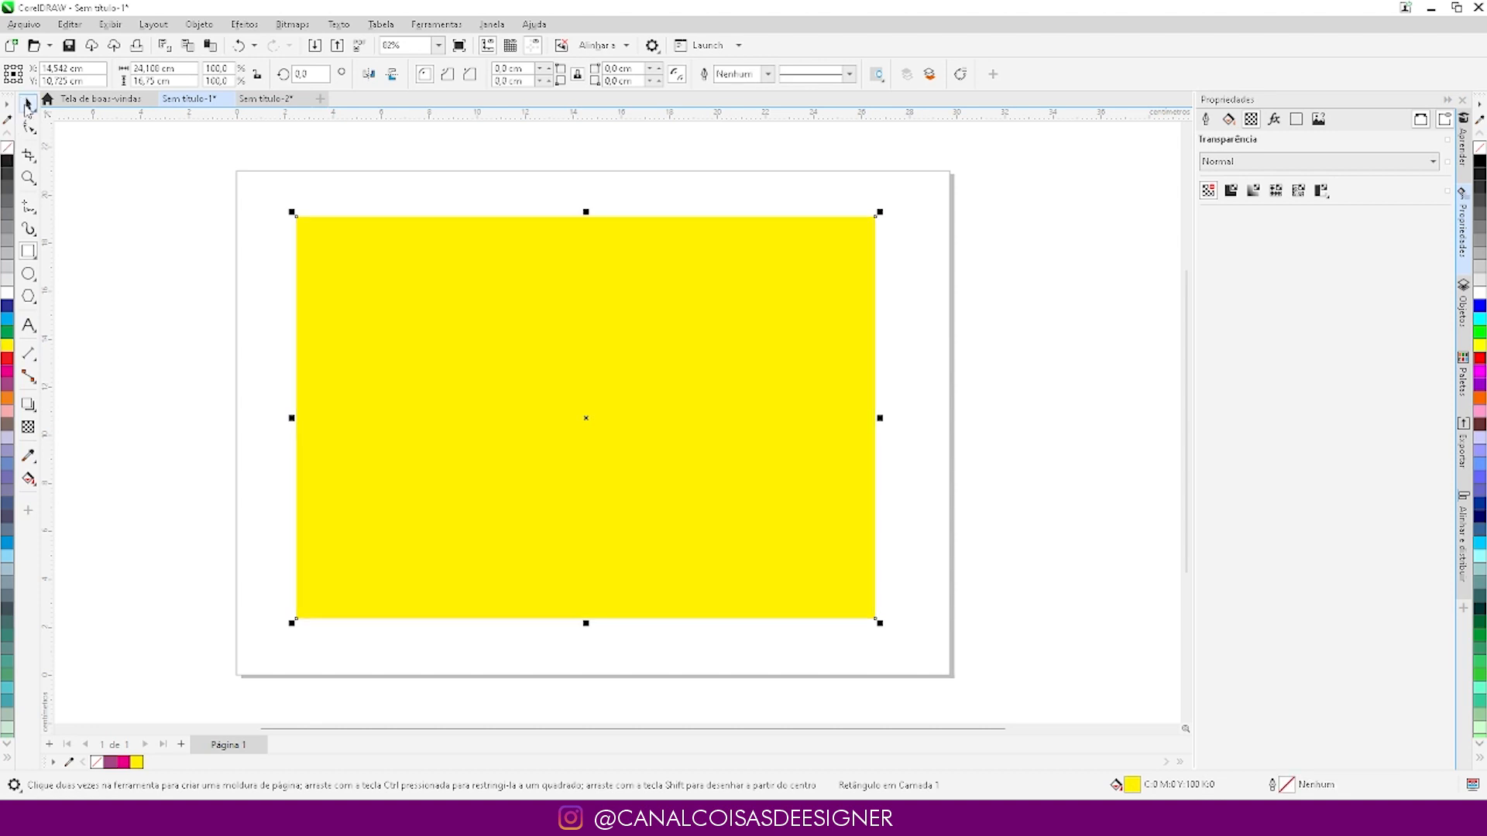
left_click(127, 247)
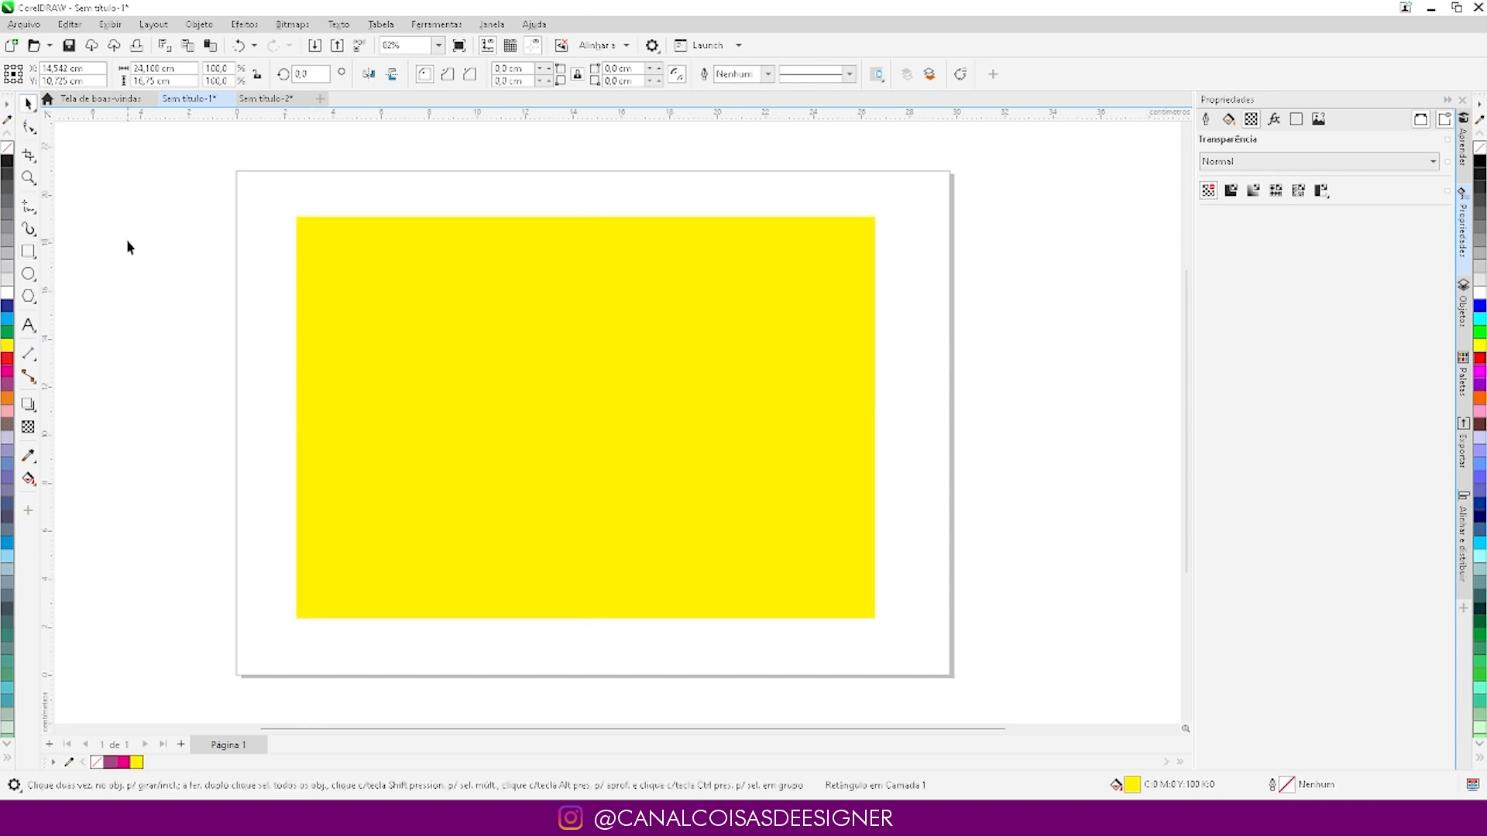
- Move the ruler origin to the yellow rectangle's lower-left, lower-right and upper-right corners, and return it to the page's lower-left corner
left_click(302, 248)
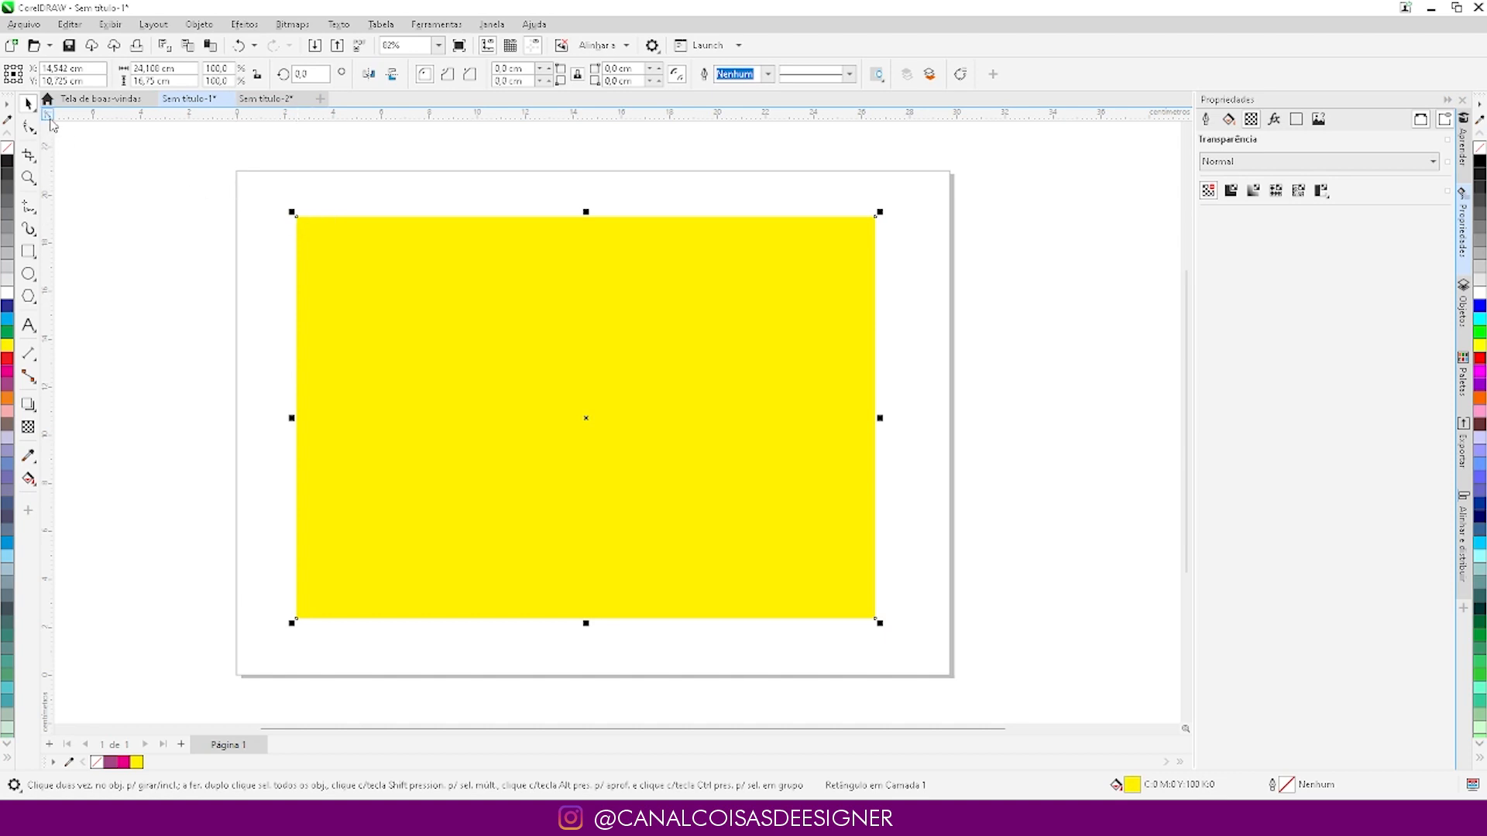
left_click_drag(49, 116, 295, 620)
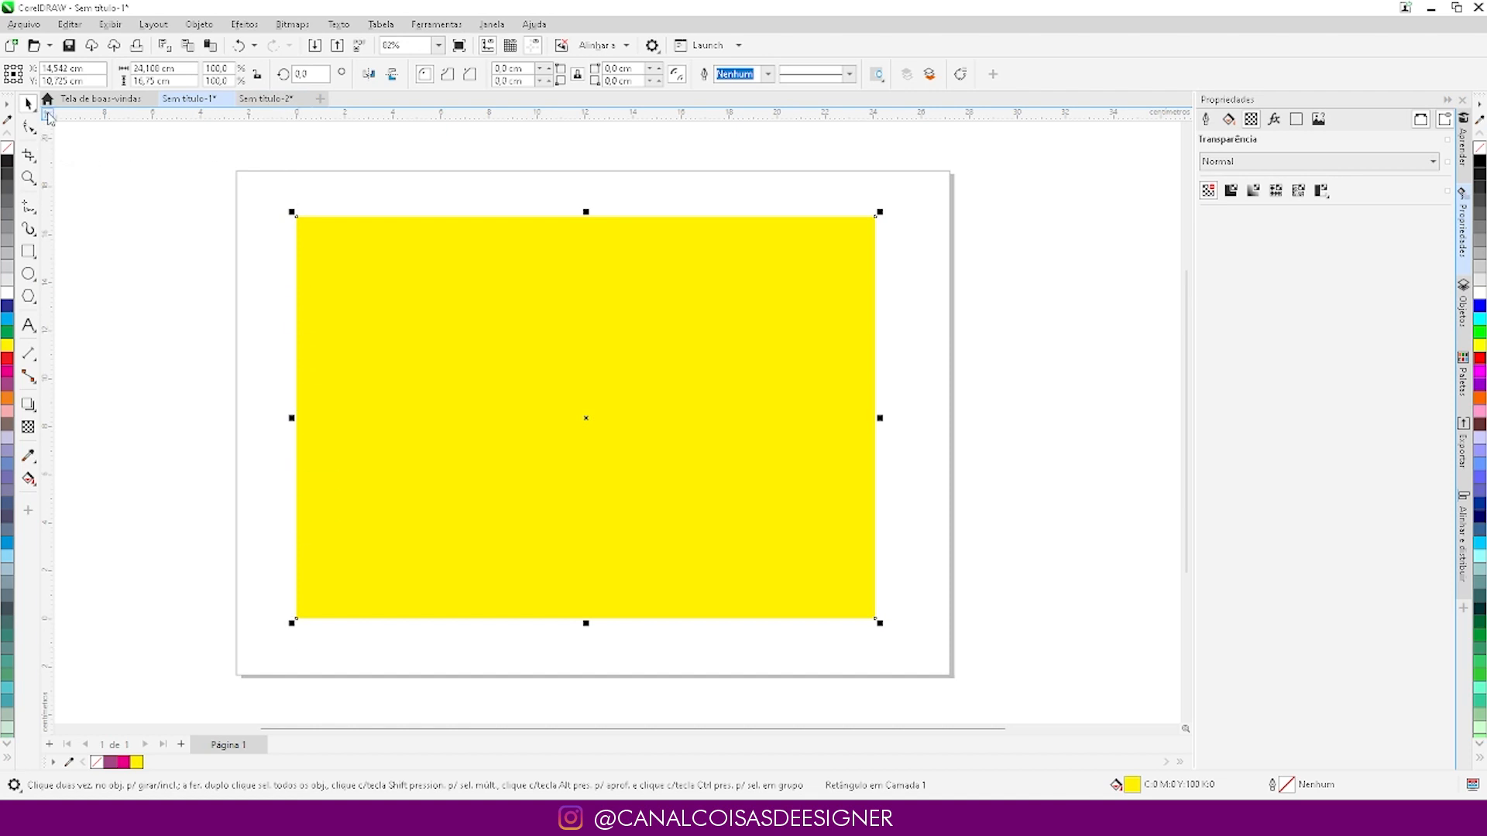
left_click_drag(48, 117, 875, 621)
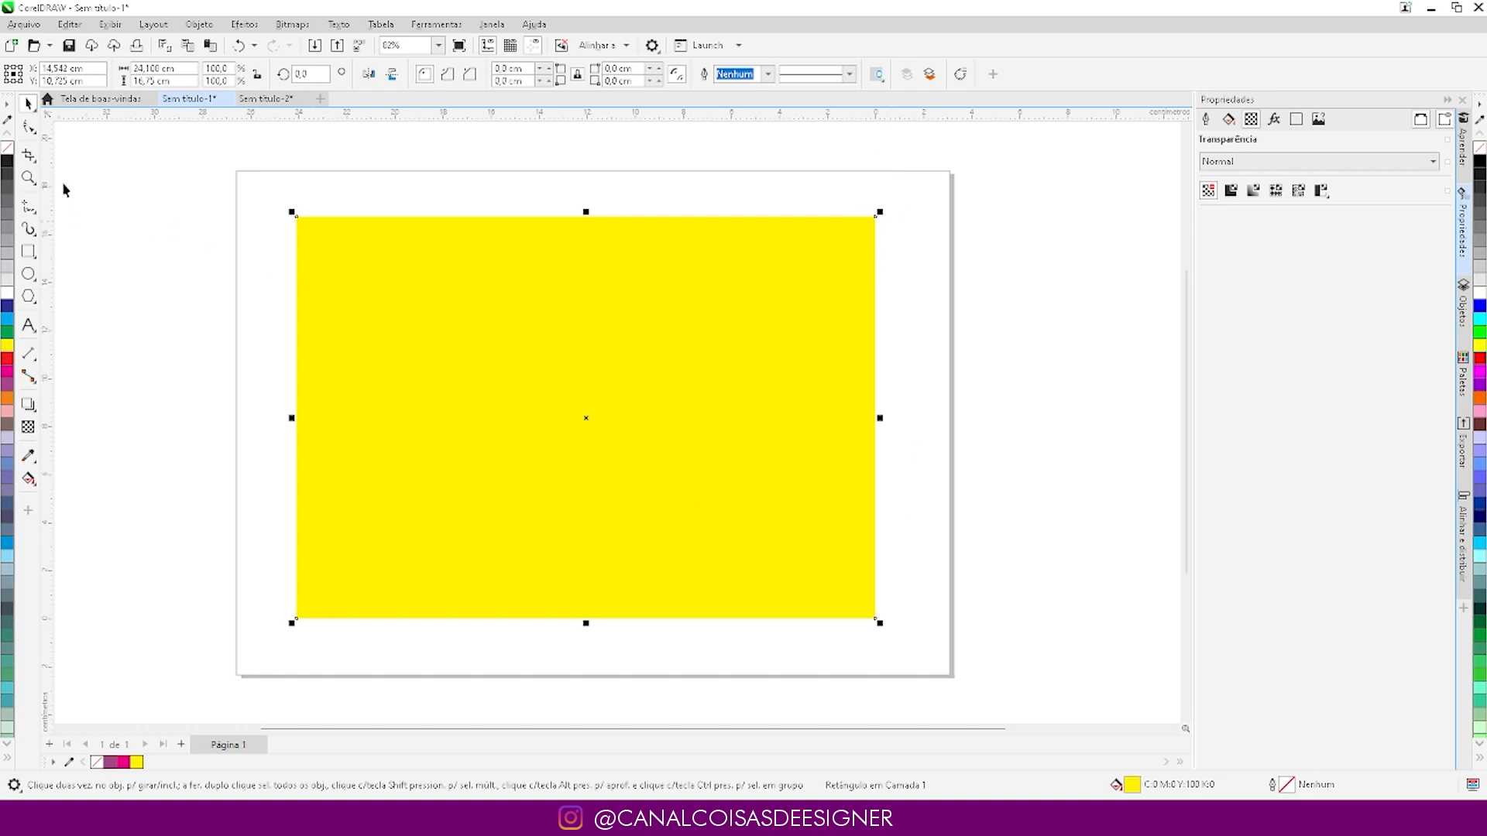
left_click_drag(49, 116, 877, 219)
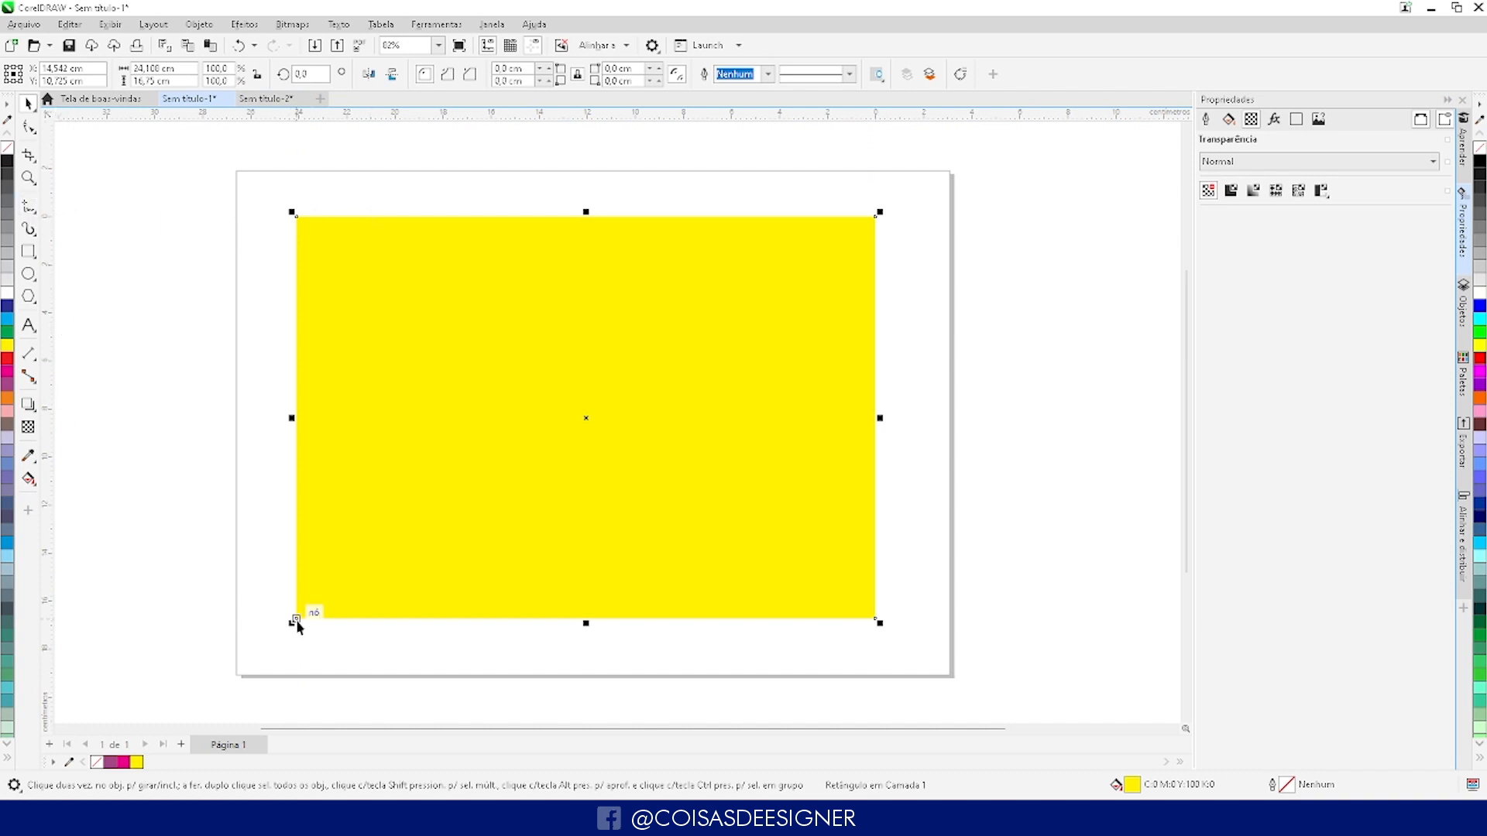
left_click_drag(48, 114, 235, 673)
left_click(467, 160)
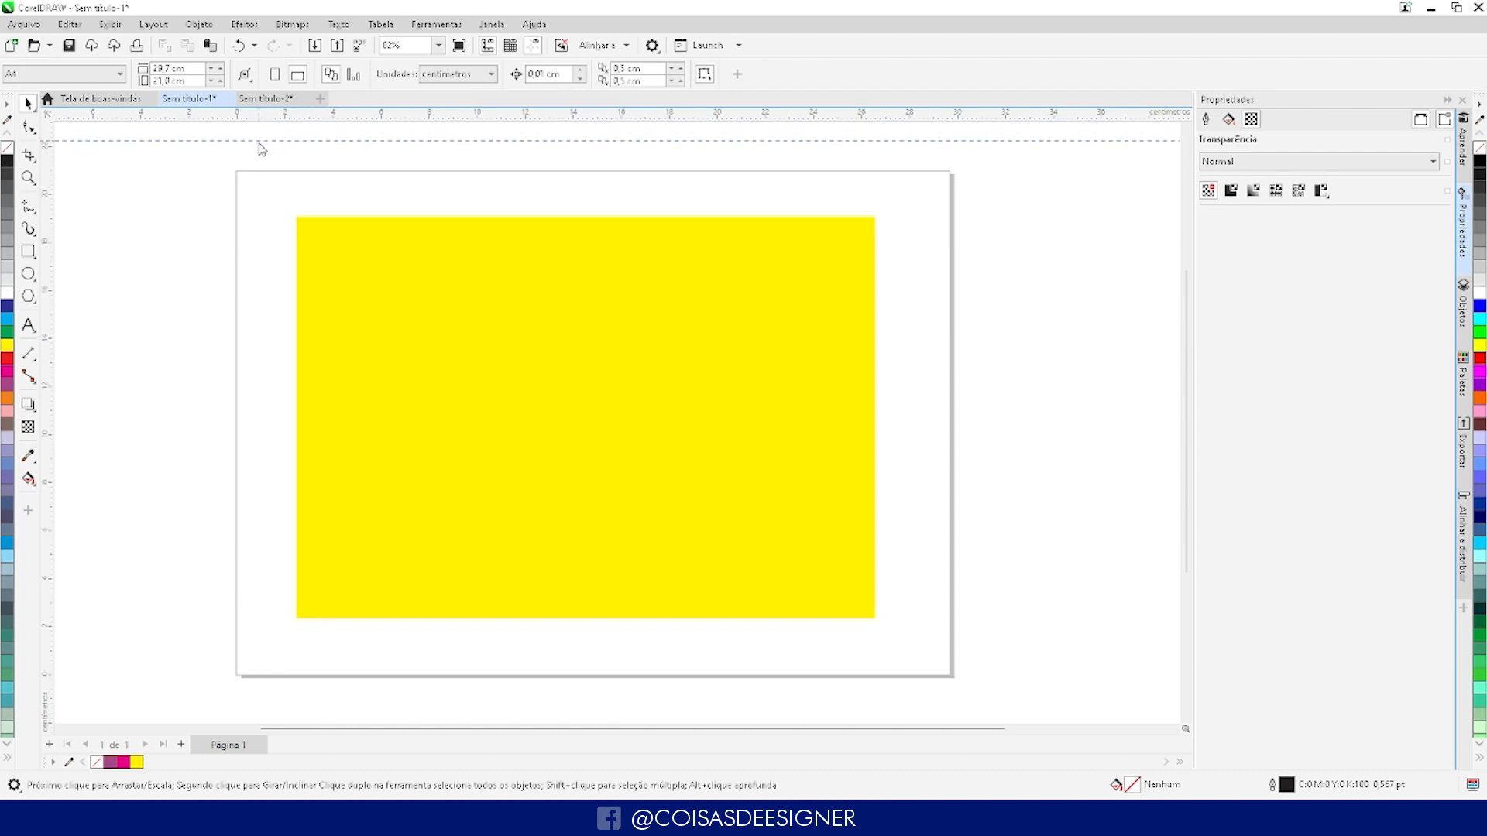
- Add a horizontal guideline across the upper part of the yellow rectangle and delete the rectangle
left_click_drag(258, 122, 411, 249)
left_click(157, 651)
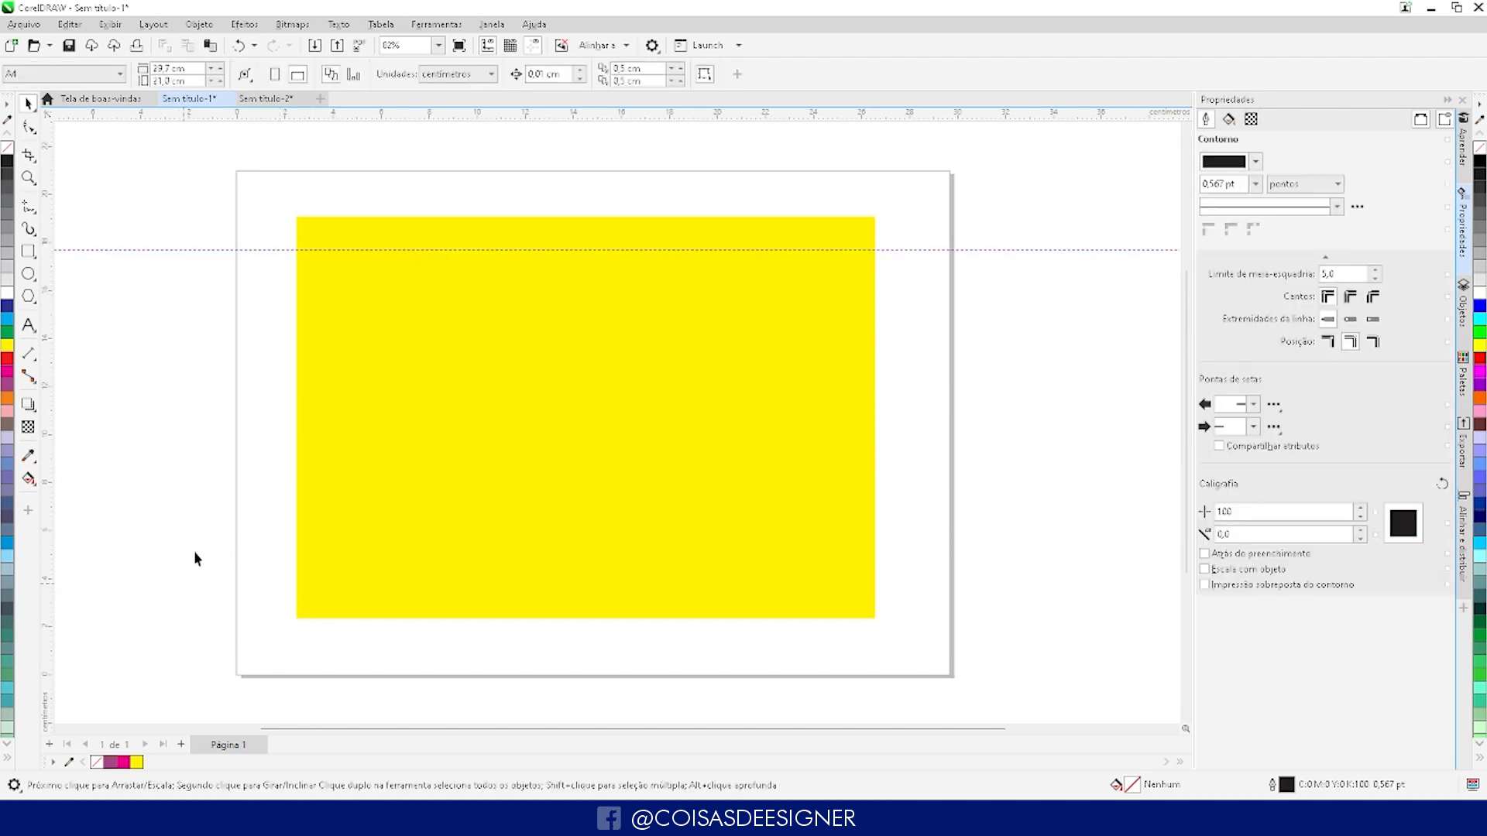
left_click_drag(495, 328, 354, 326)
key("Delete")
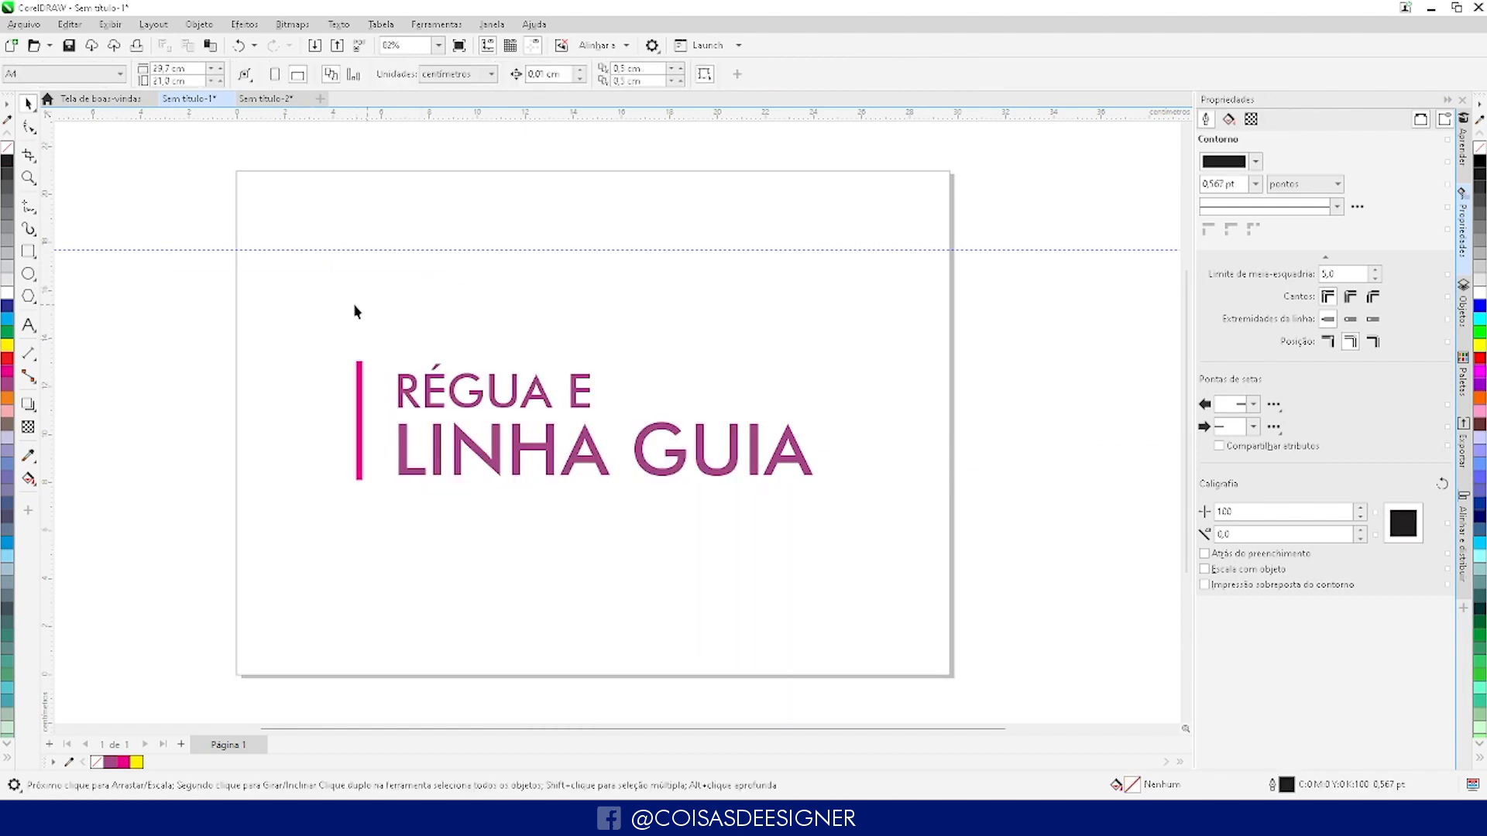
- Lower the horizontal guideline to about 2.5 cm and shift the magenta bar and title group apart toward the page's upper right
left_click_drag(525, 253, 498, 614)
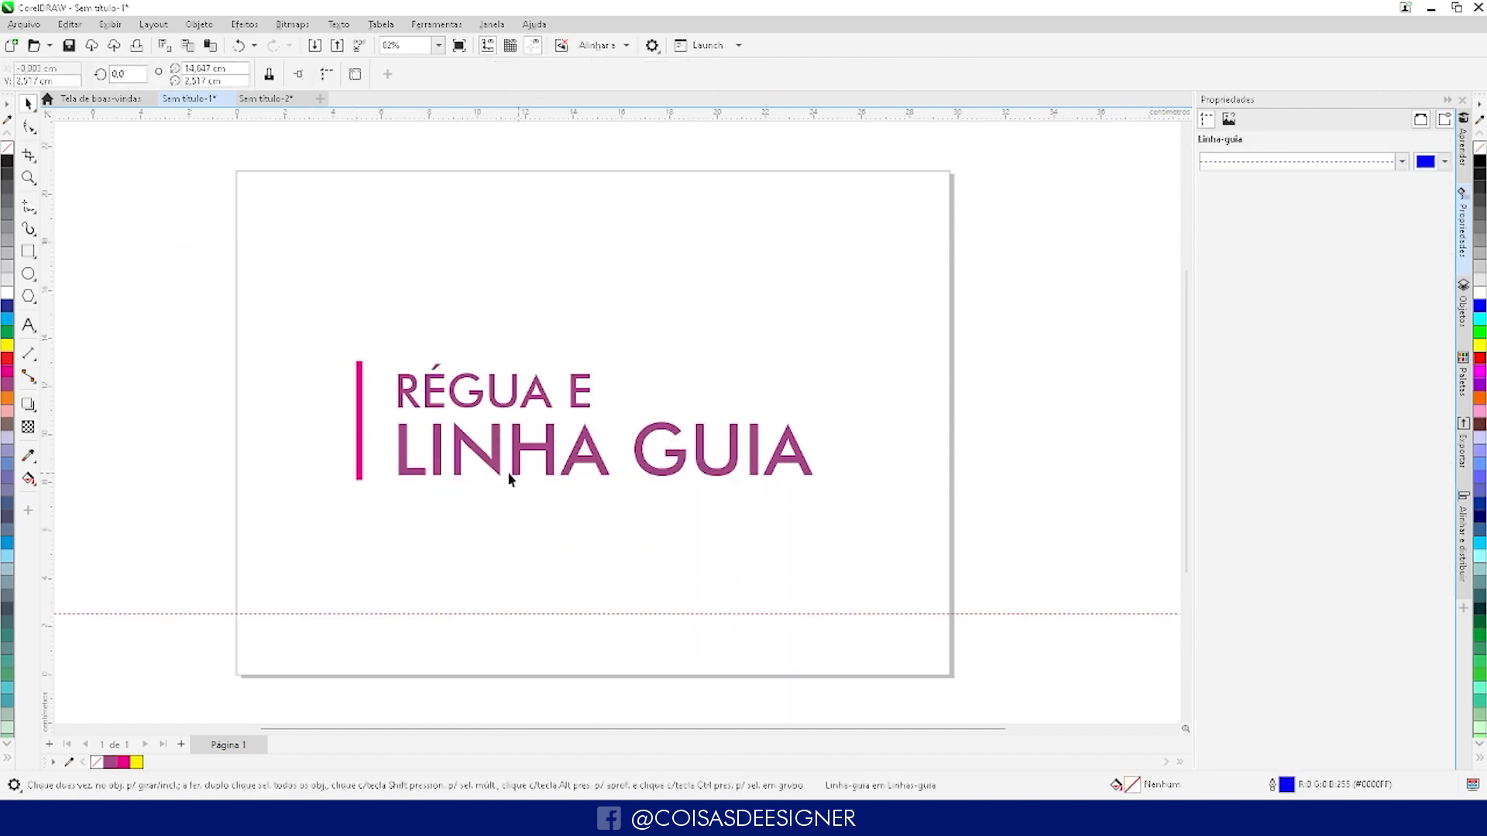
left_click_drag(336, 248, 913, 608)
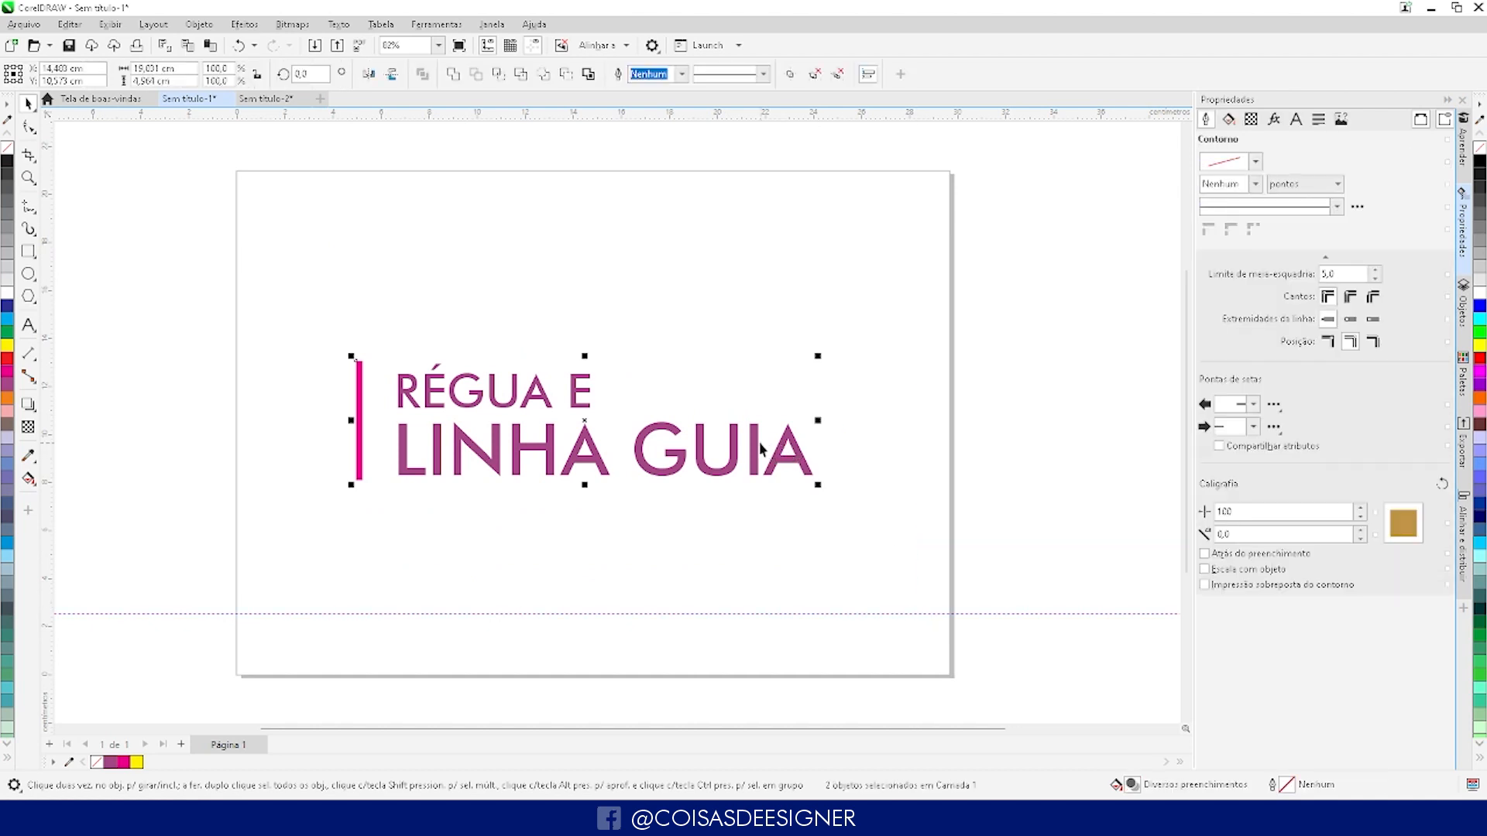
left_click_drag(761, 447, 814, 381)
left_click(654, 324)
left_click_drag(634, 327, 722, 284)
left_click(672, 419)
left_click(694, 301)
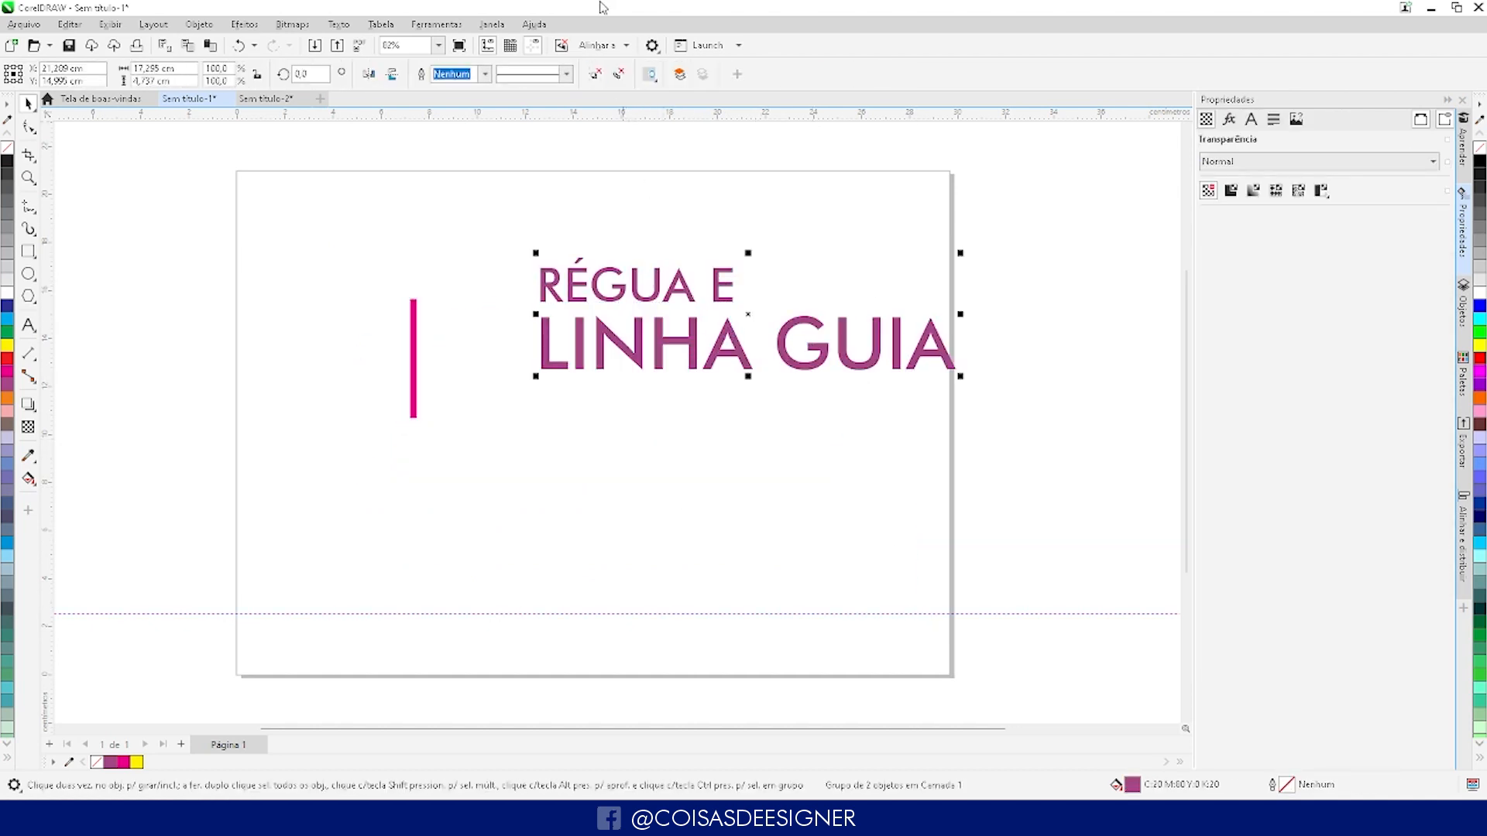
- Ungroup the title and move the "LINHA GUIA" text down and to the right of "RÉGUA E"
left_click(595, 73)
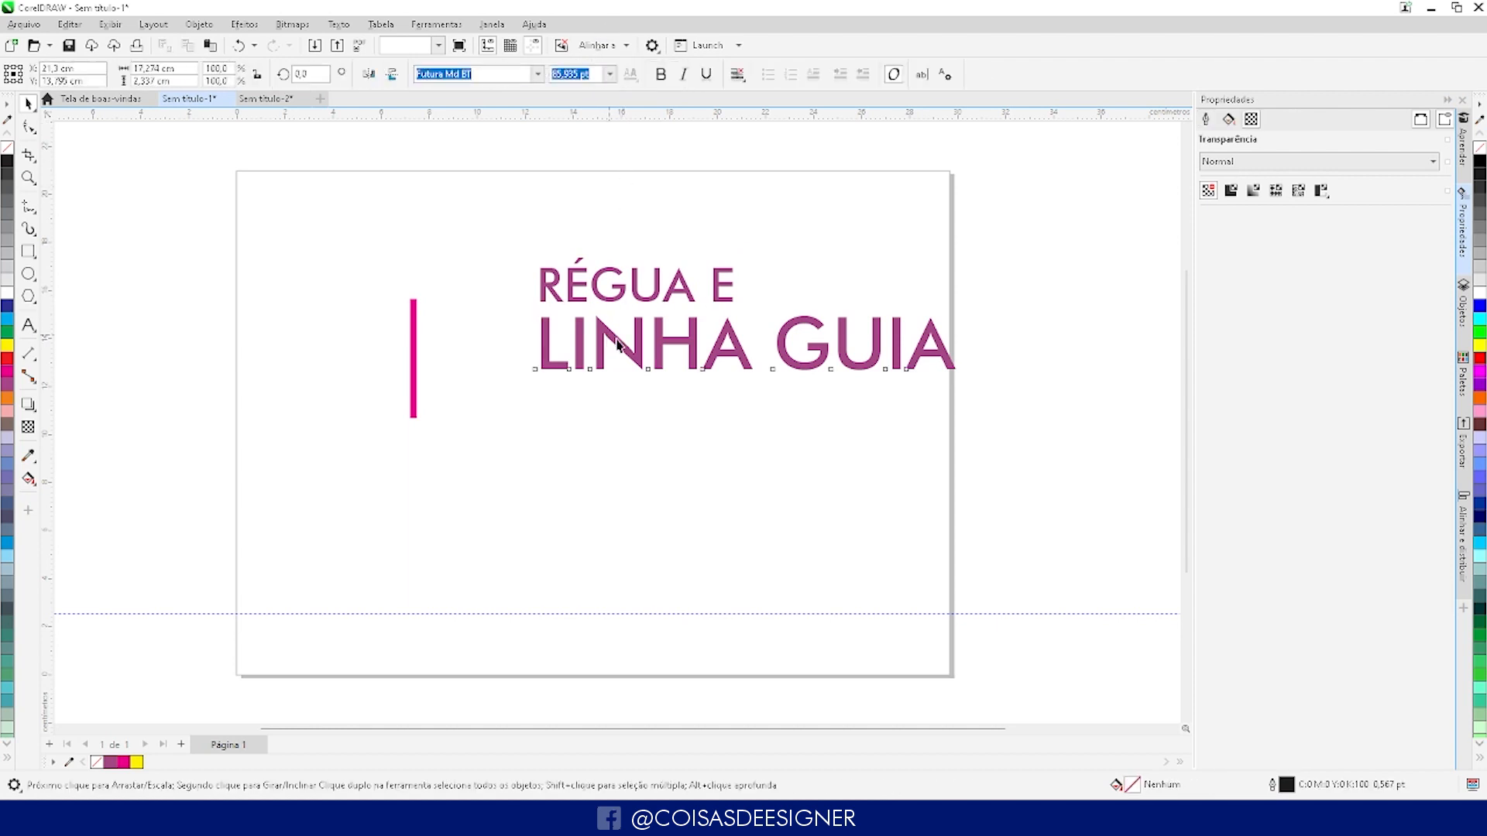
left_click_drag(611, 340, 665, 368)
left_click(732, 604)
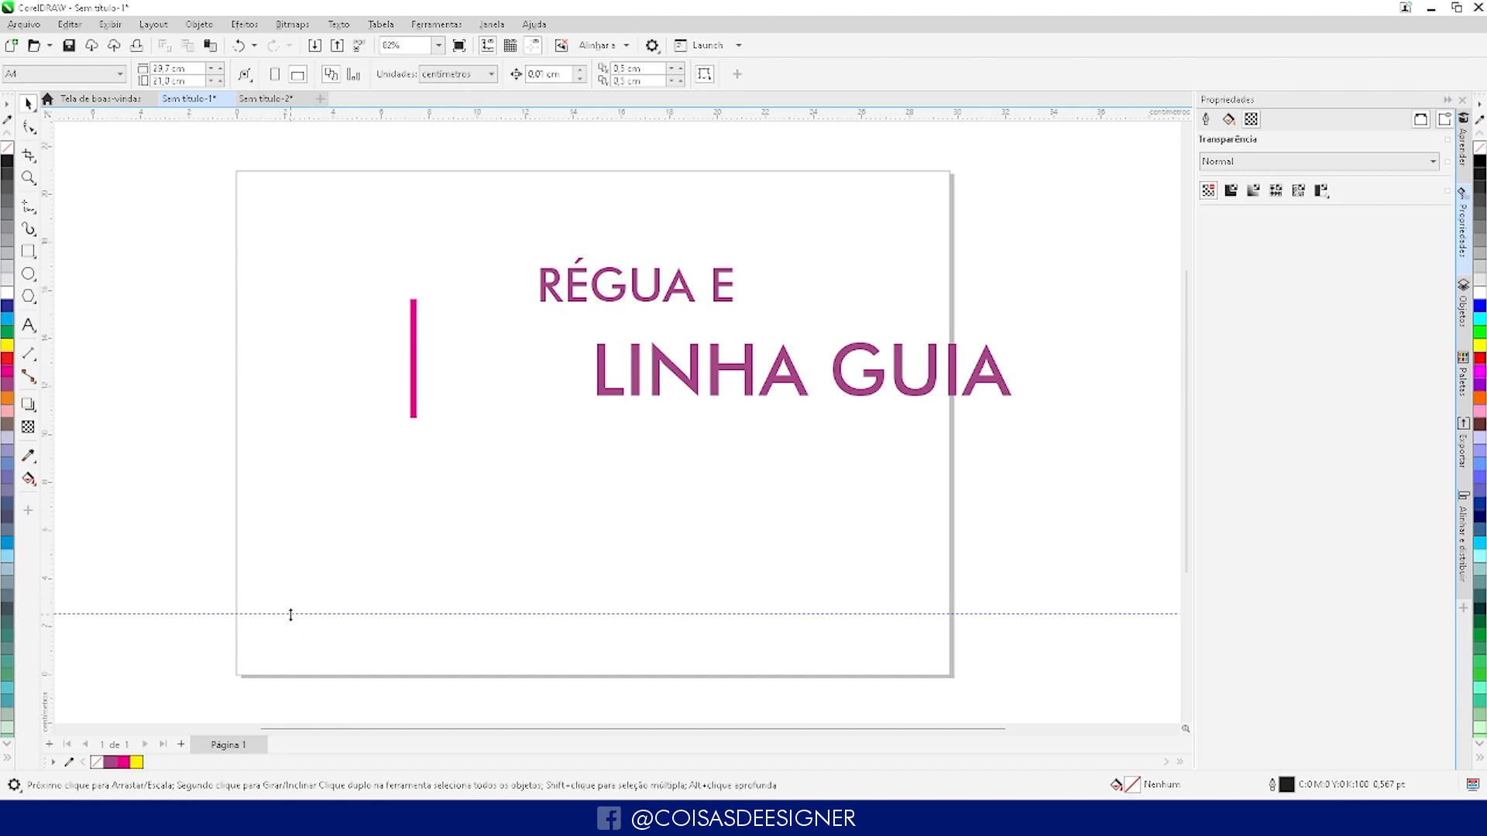
- Set guidelines at about 7.2 cm horizontally and 5 cm vertically, and snap the magenta bar's lower end to their intersection
left_click_drag(290, 614, 267, 503)
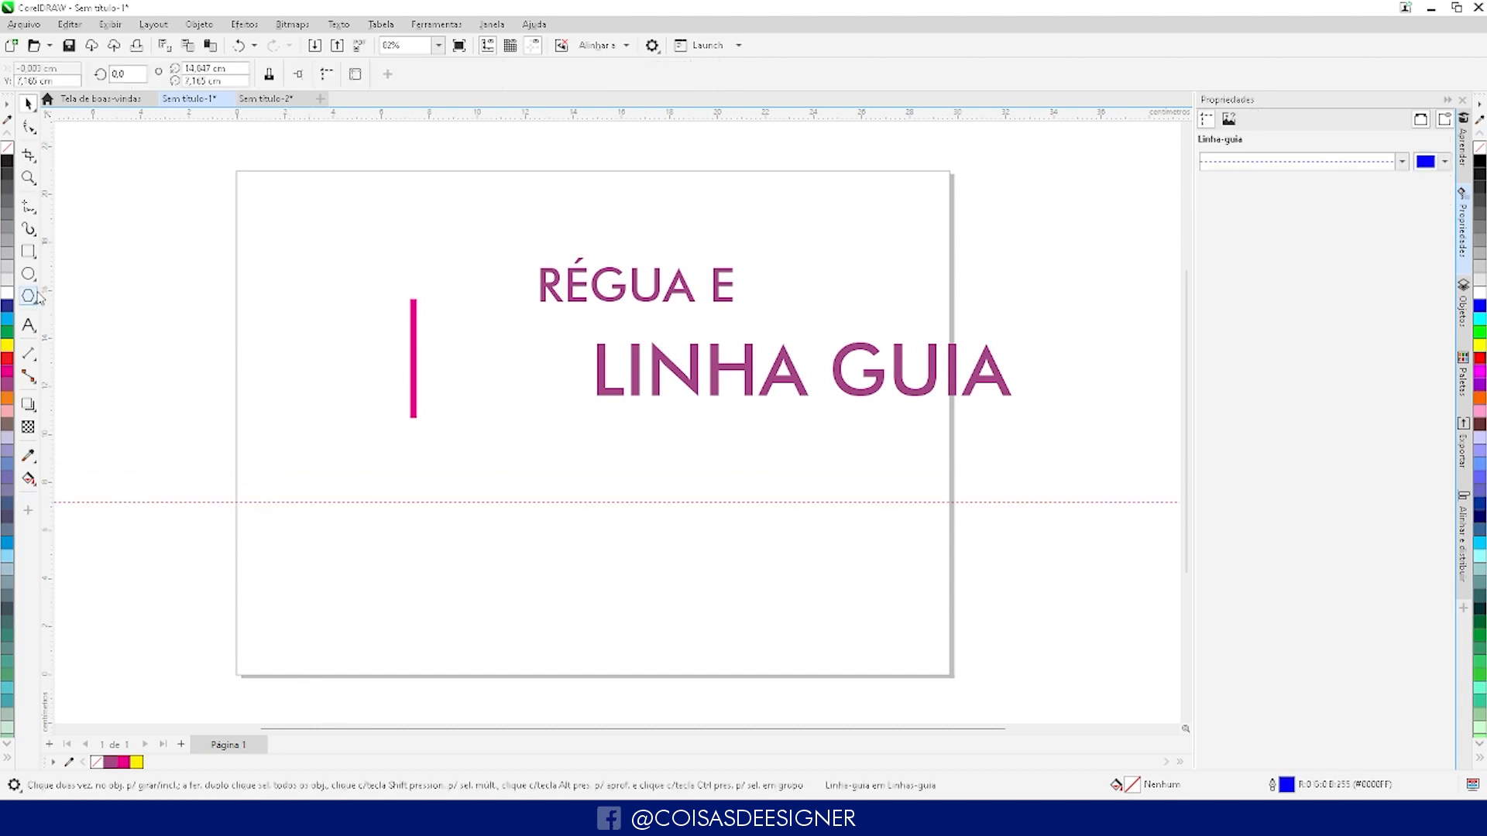
left_click_drag(53, 263, 361, 469)
left_click(412, 393)
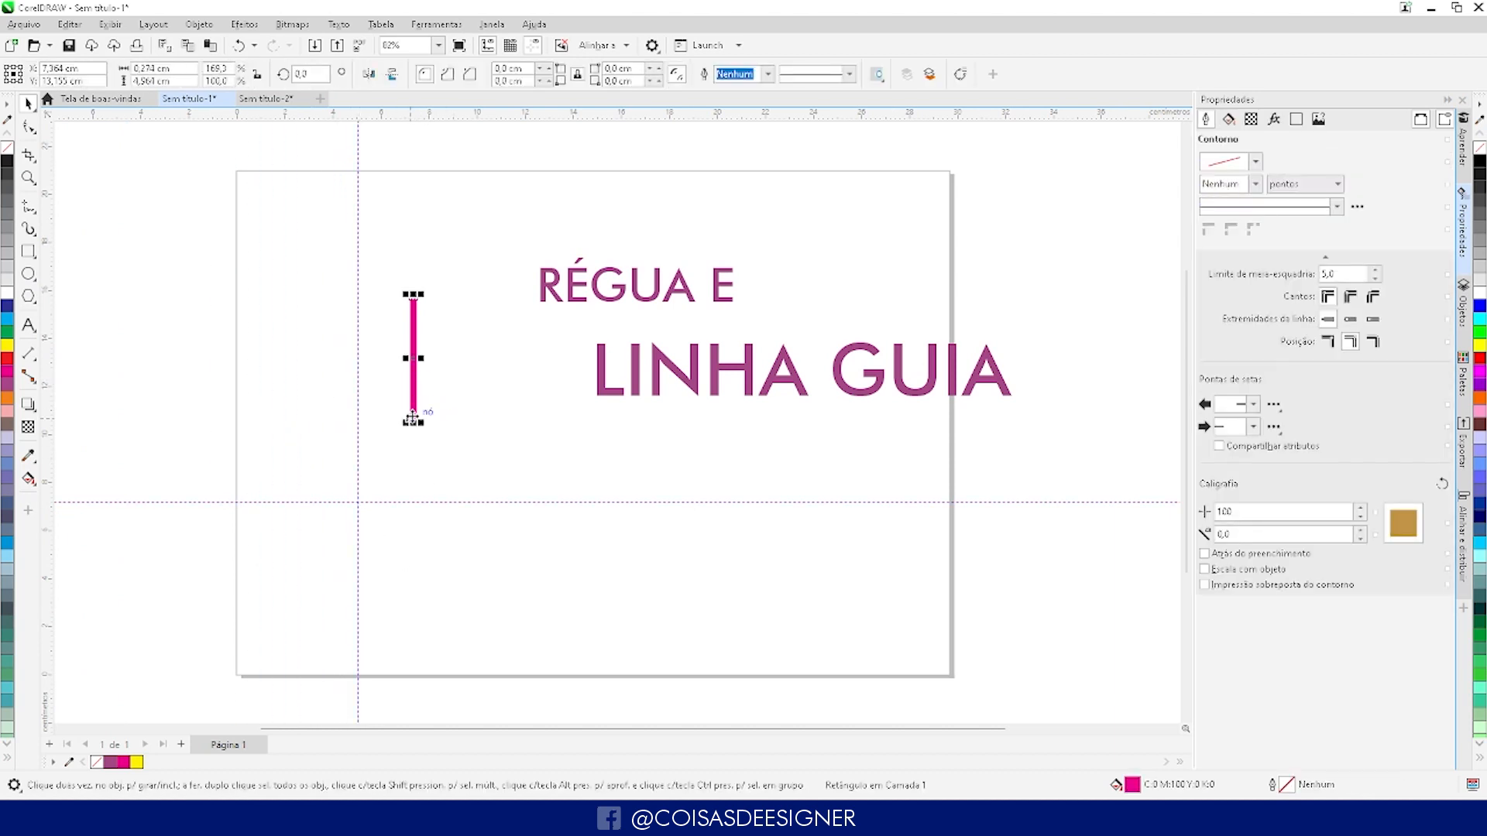
left_click_drag(413, 419, 360, 504)
left_click(464, 665)
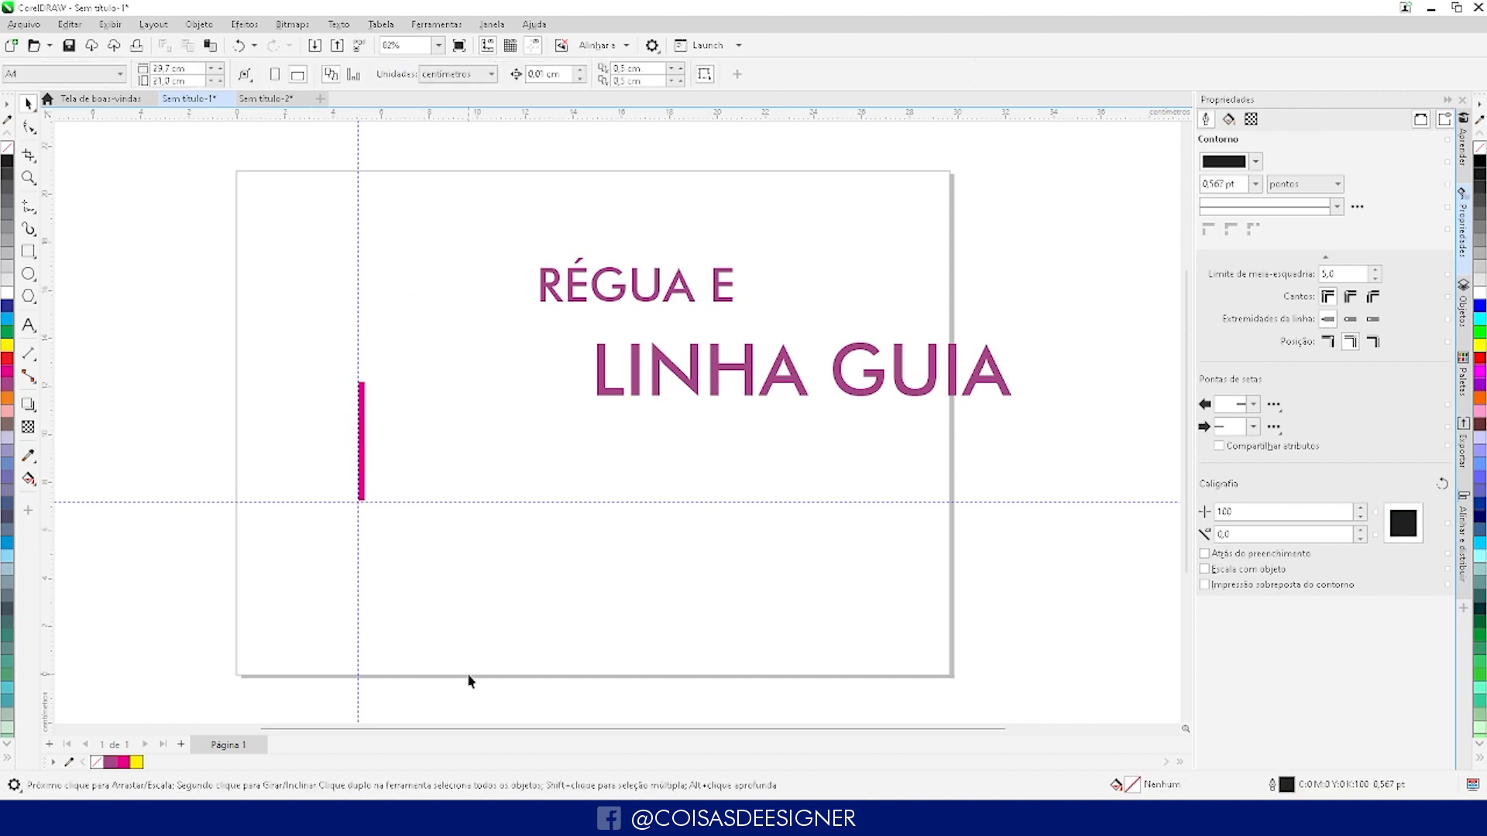
- Place "LINHA GUIA" on the horizontal guideline beside the magenta bar and align "RÉGUA E" directly above it
left_click_drag(598, 392, 397, 498)
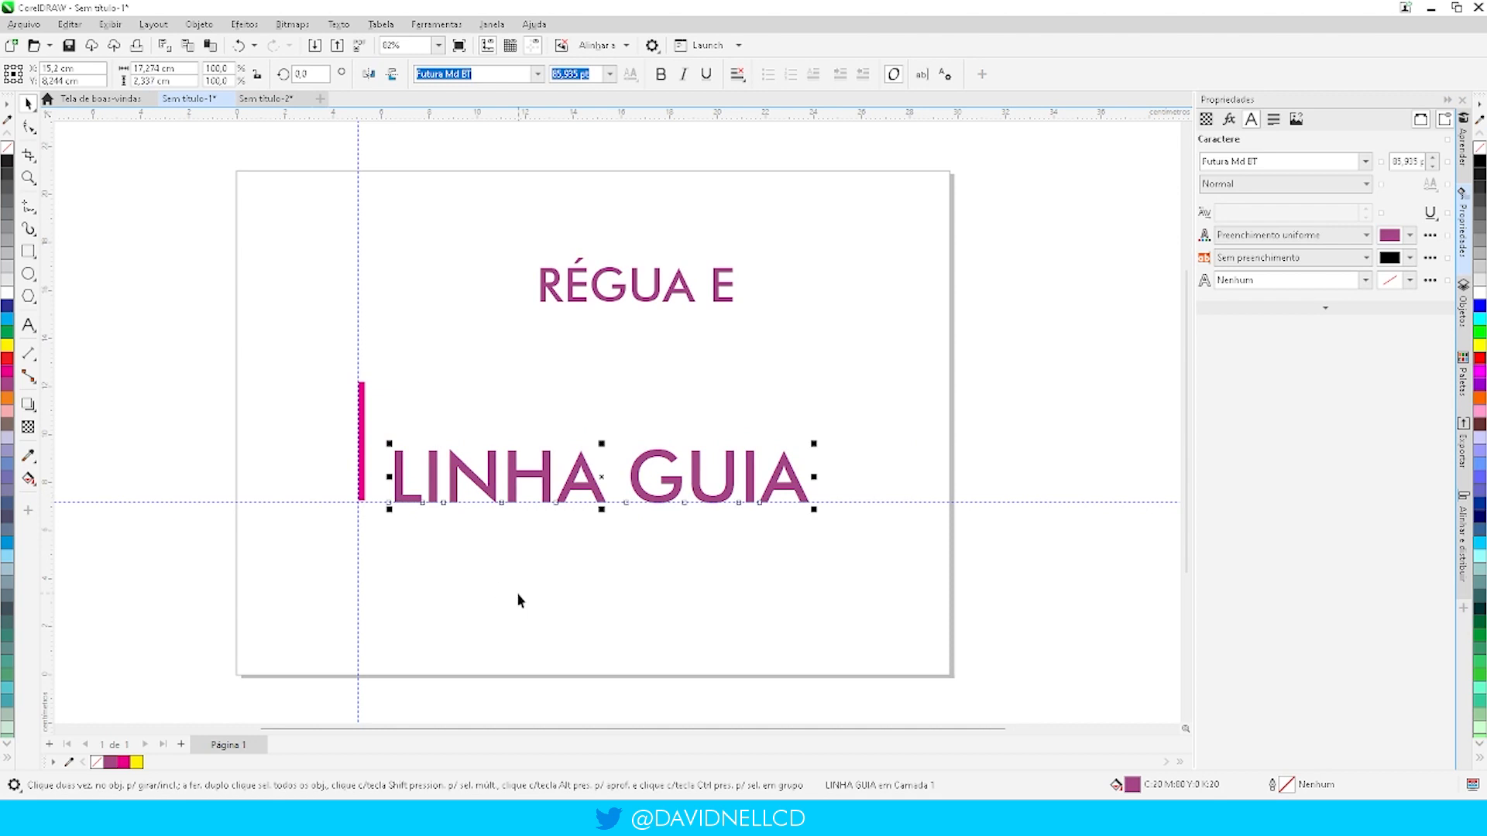
left_click(518, 600)
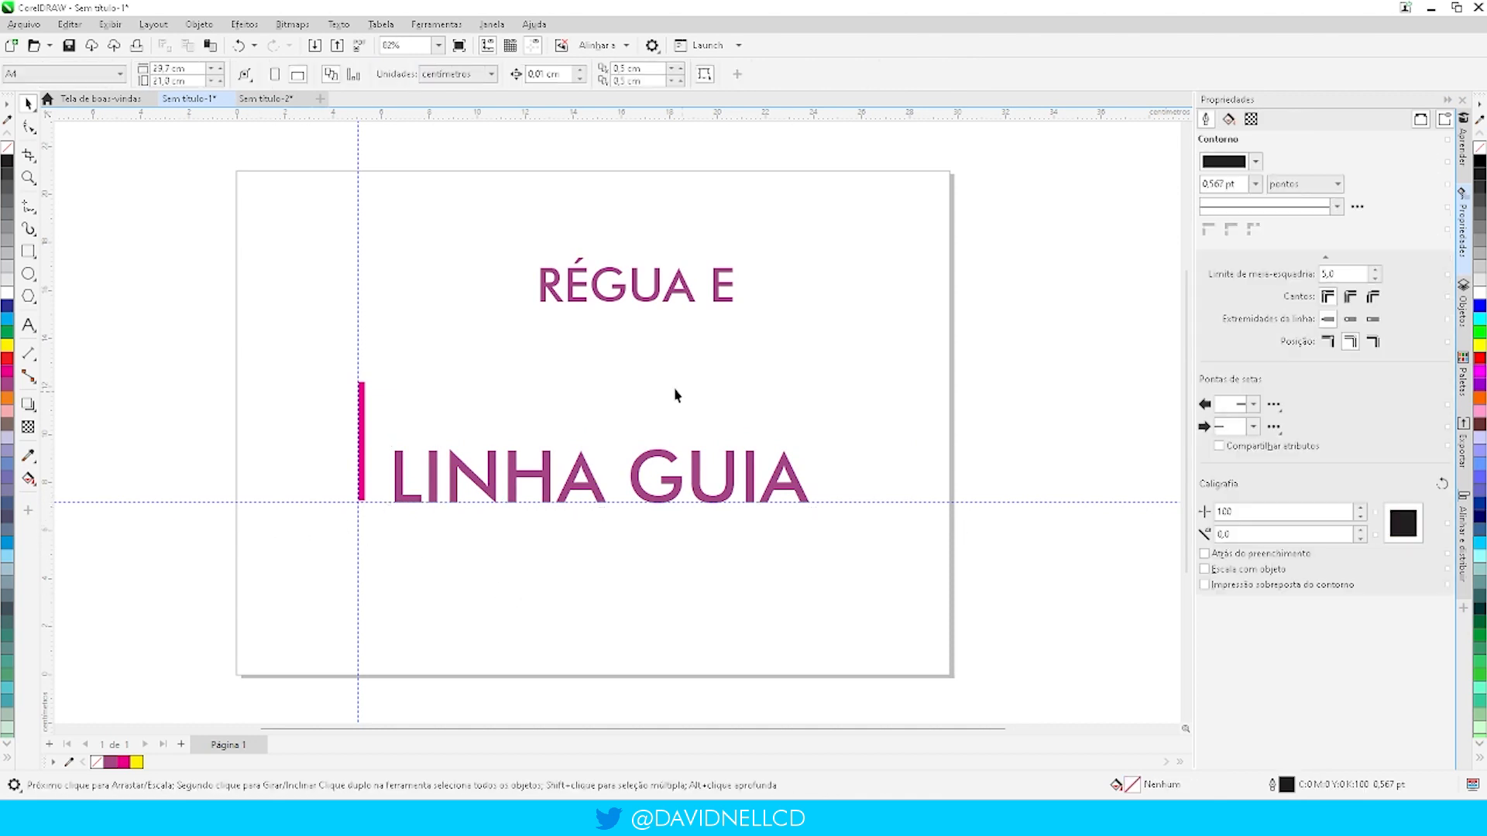
left_click_drag(618, 300, 481, 417)
left_click(484, 315)
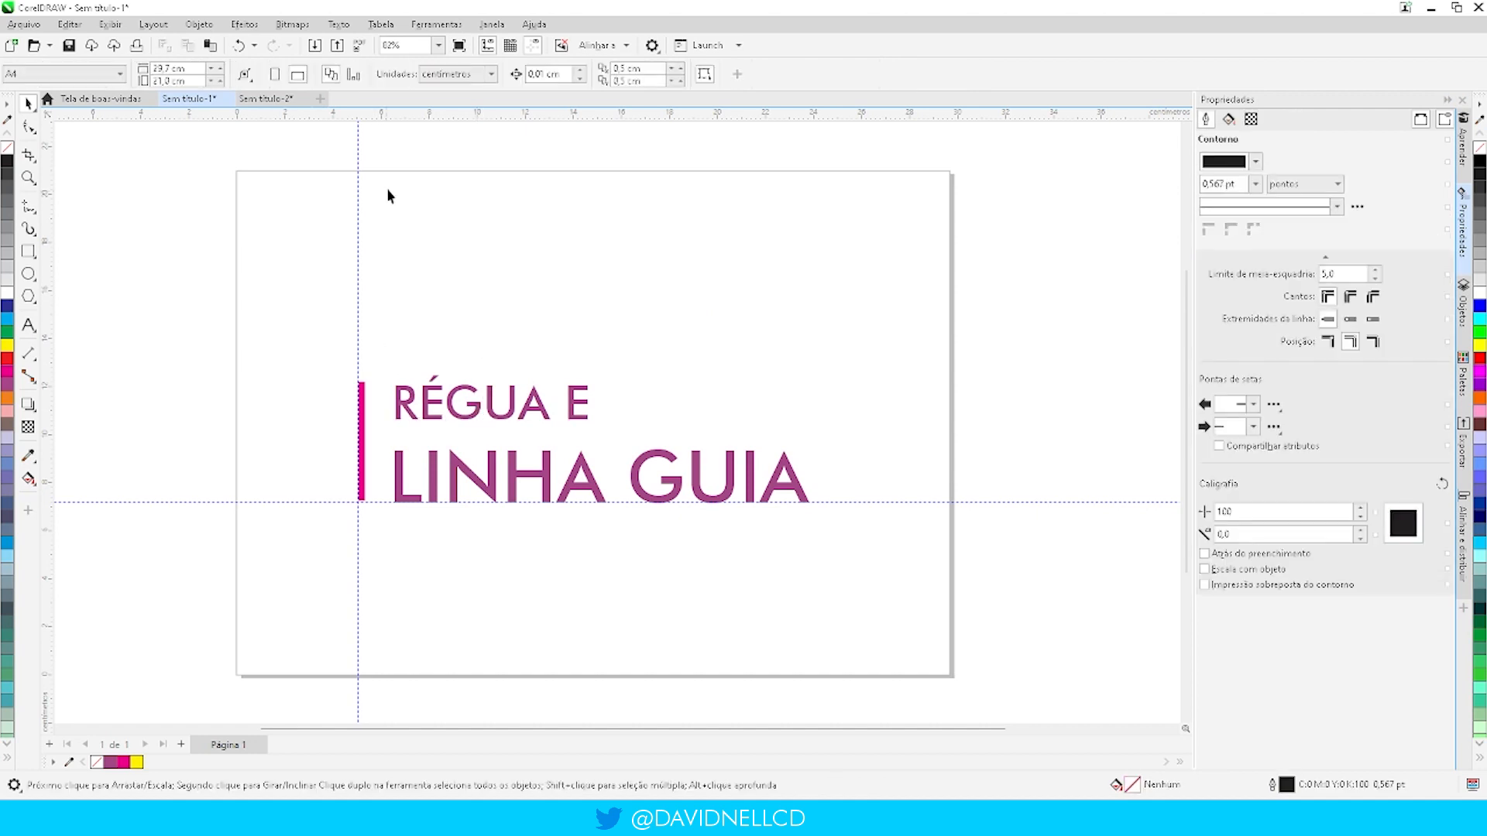
- Add a horizontal guideline at the magenta bar's upper end and raise "RÉGUA E" so its letter tops meet it
left_click_drag(476, 358, 414, 383)
left_click(409, 335)
scroll(434, 391, "up", 2)
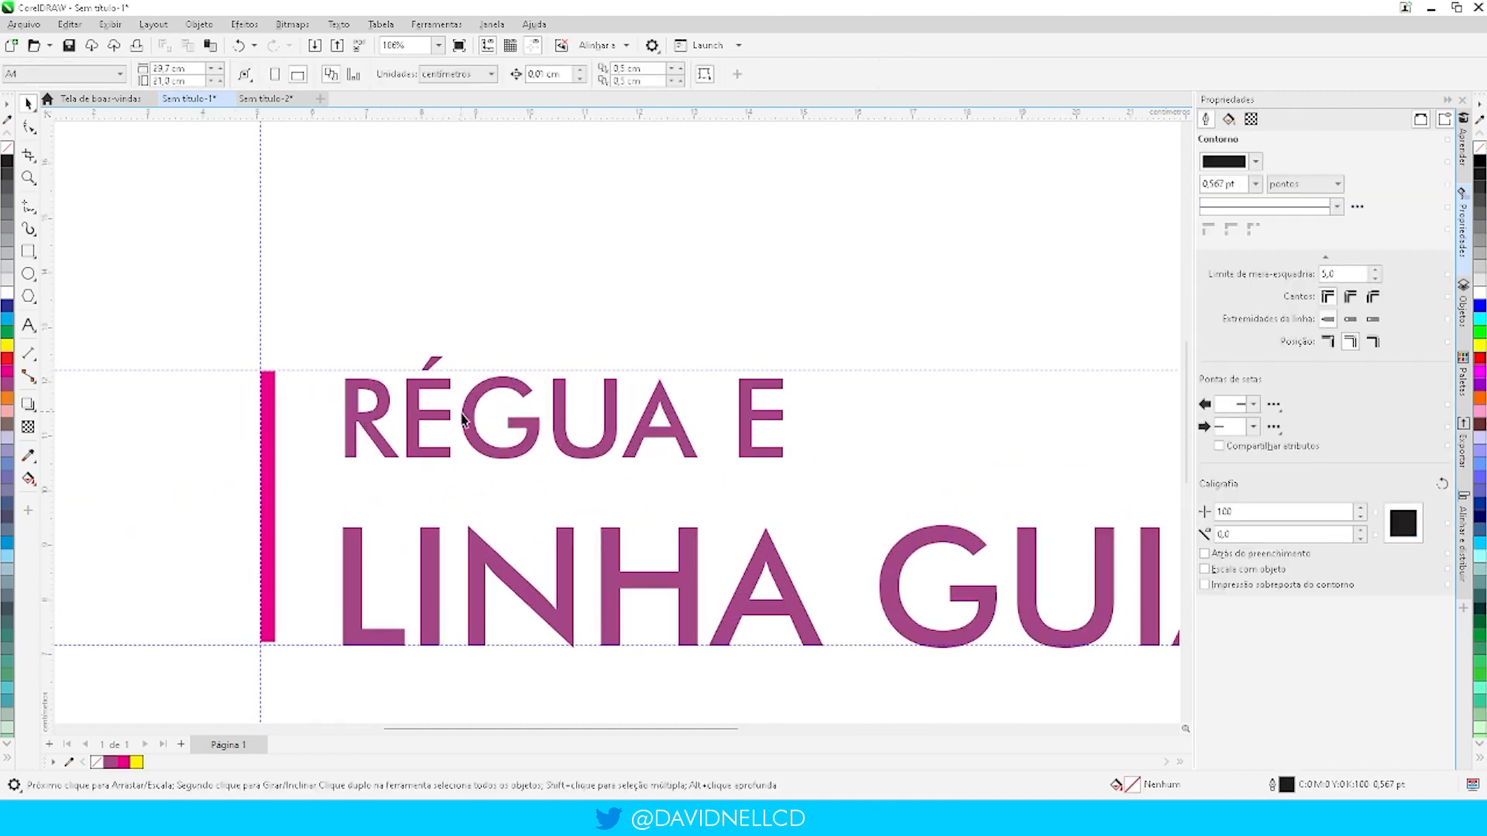
left_click_drag(473, 422, 467, 411)
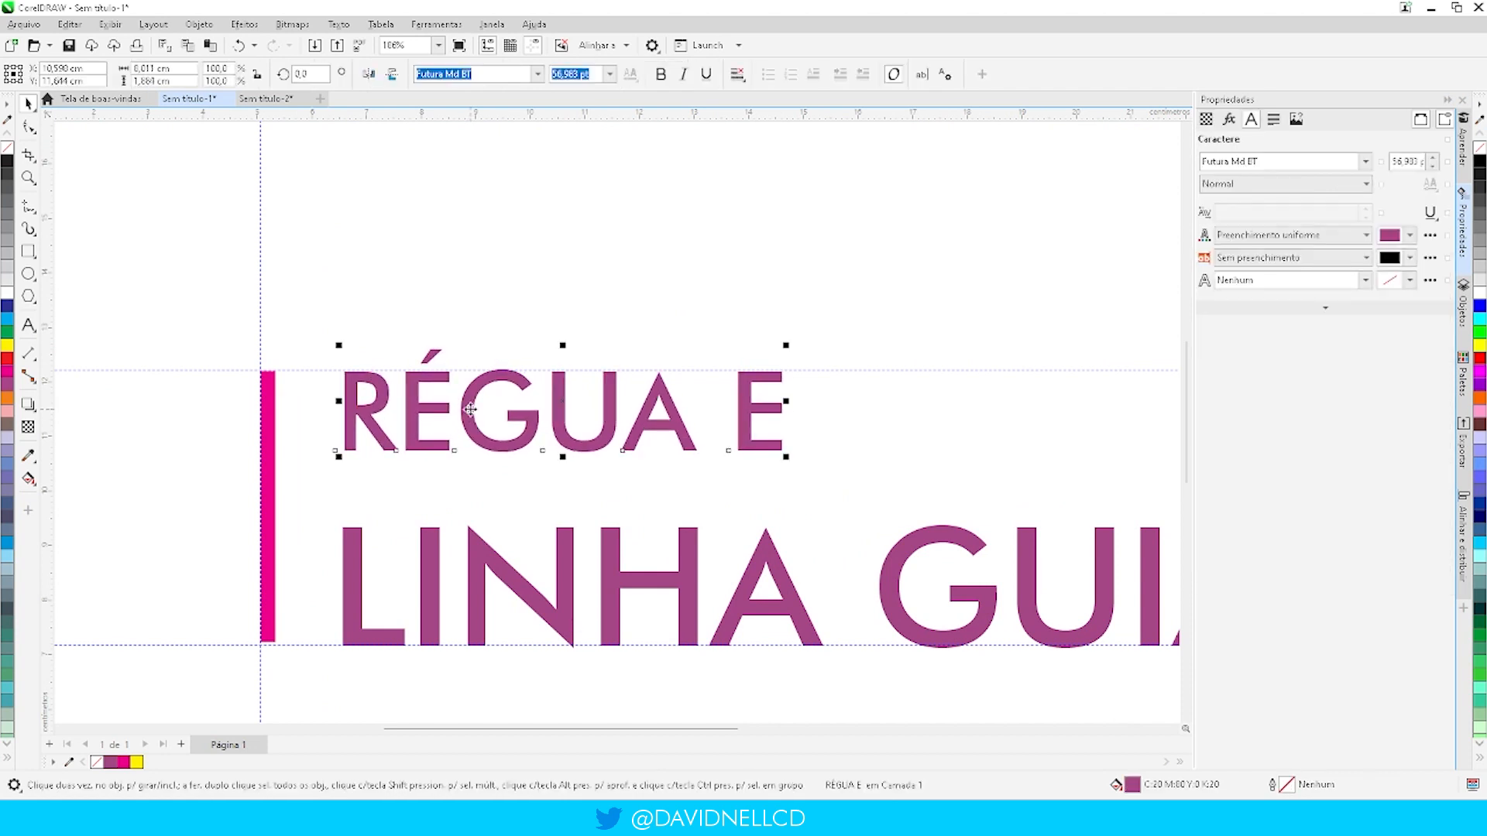
left_click(518, 273)
scroll(415, 295, "down", 2)
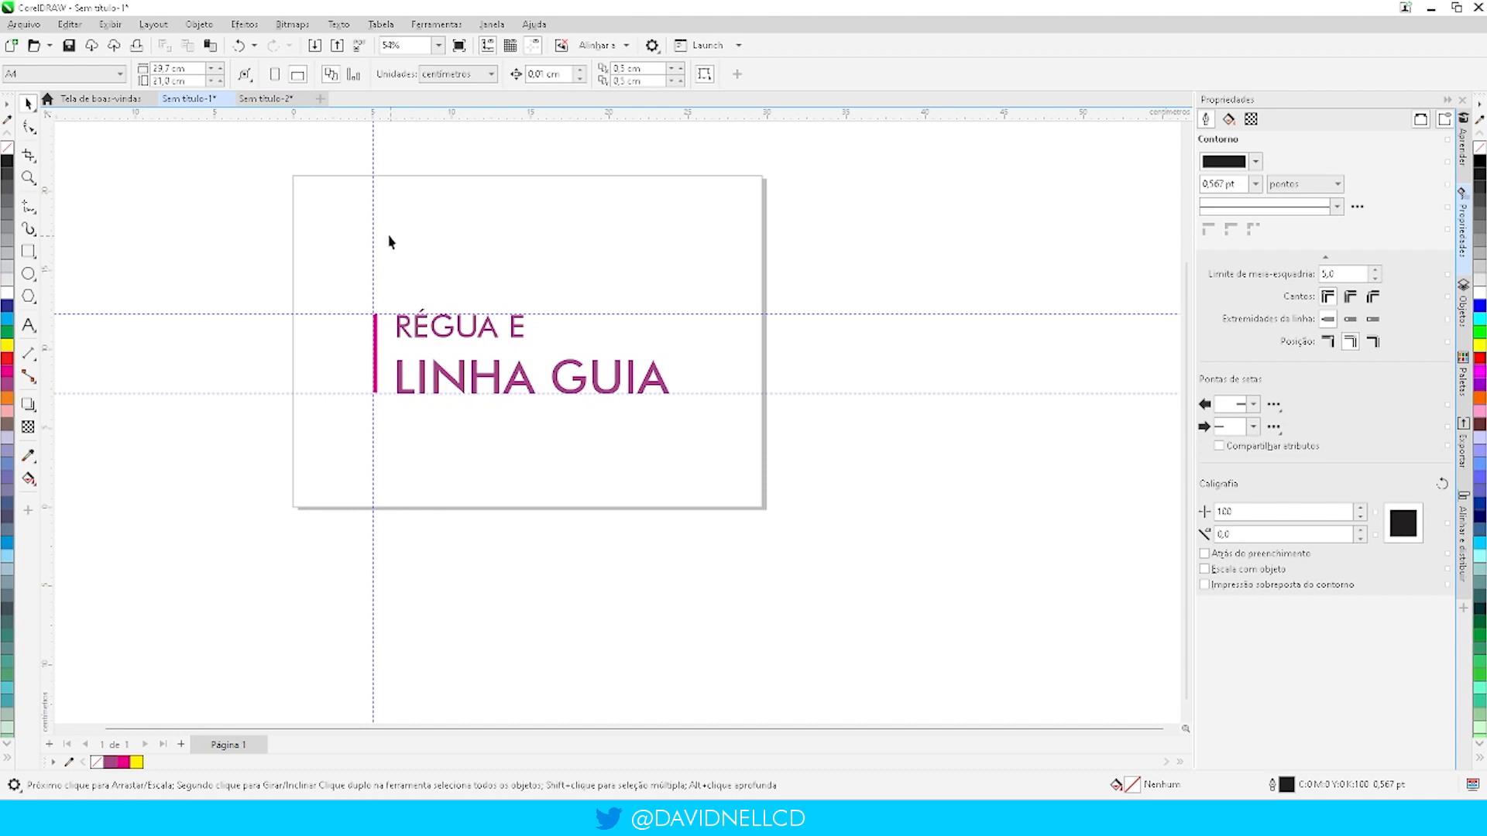
- Add a vertical guideline at about 6.57 cm along the title's left edge and place a copy of it near the page's left edge
scroll(387, 263, "up", 2)
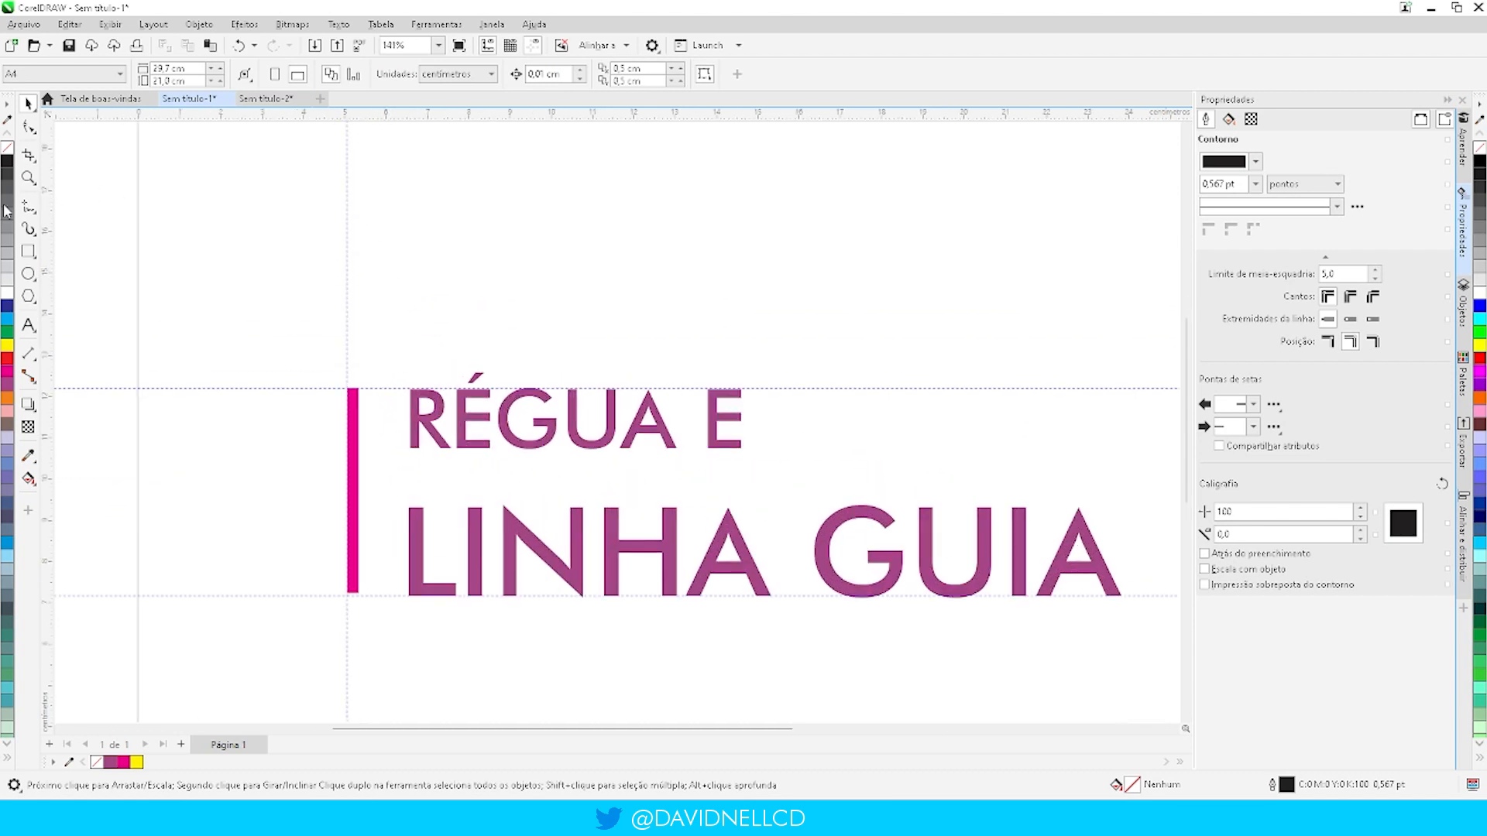
left_click_drag(348, 230, 424, 302)
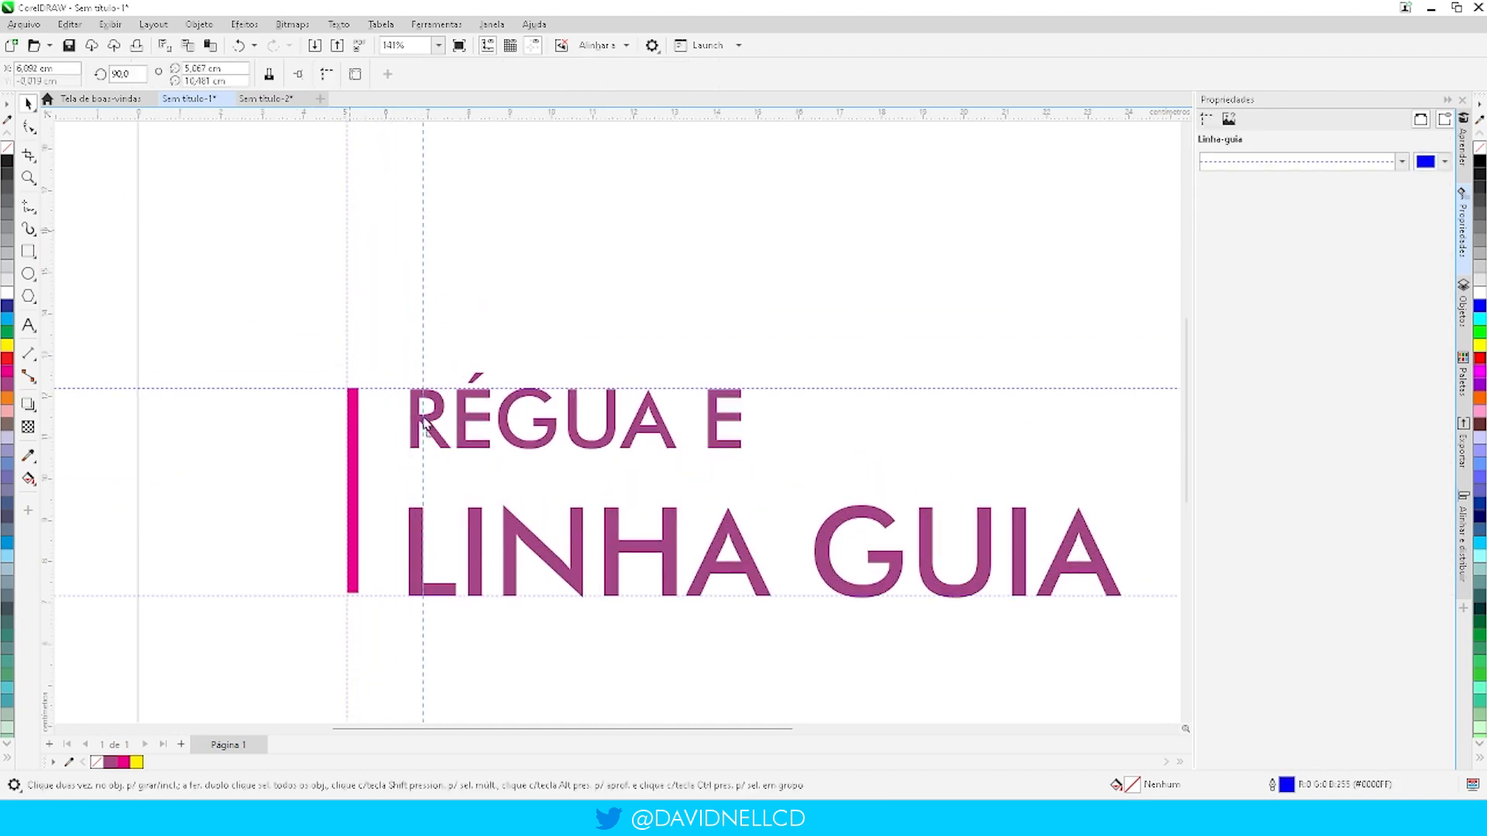
left_click_drag(428, 405, 409, 422)
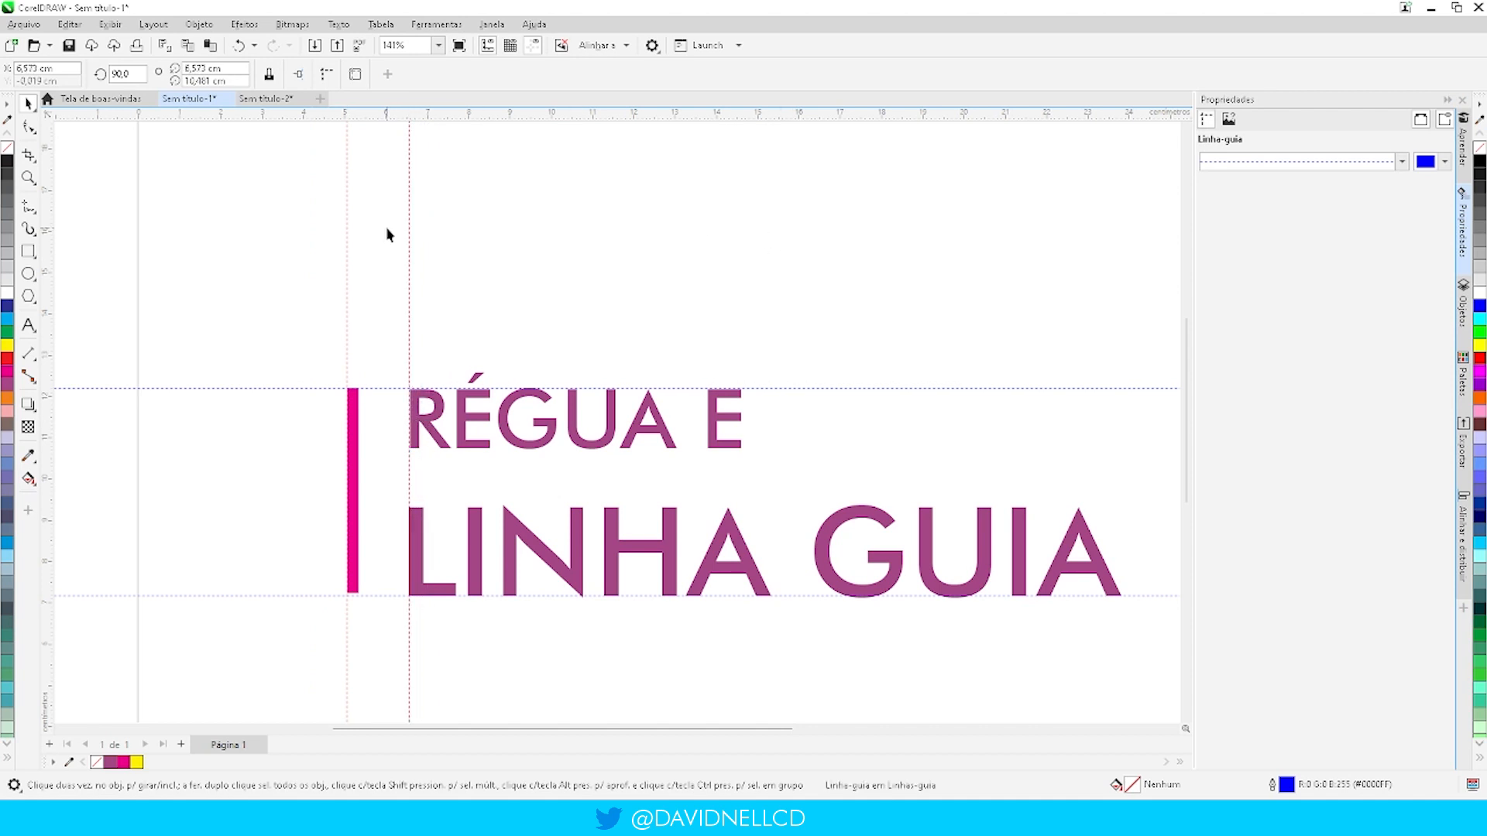
left_click_drag(408, 234, 191, 249)
- Snap the upper-left corner of the "RÉGUA E" text to the intersection of the title's vertical guideline and the upper horizontal guideline
left_click(458, 662)
scroll(417, 425, "up", 5)
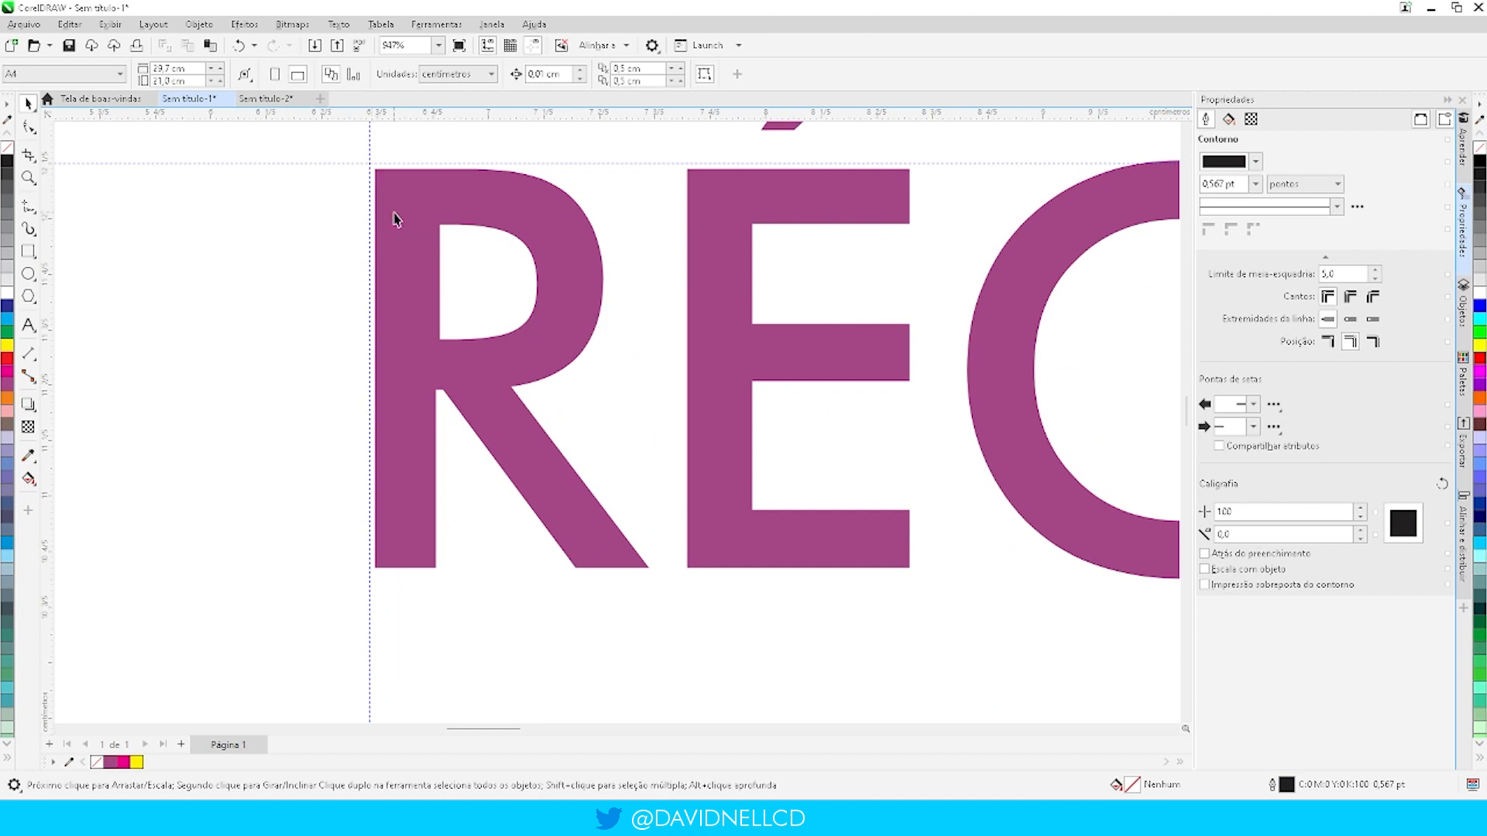
left_click_drag(394, 212, 391, 206)
left_click(314, 290)
scroll(499, 211, "down", 6)
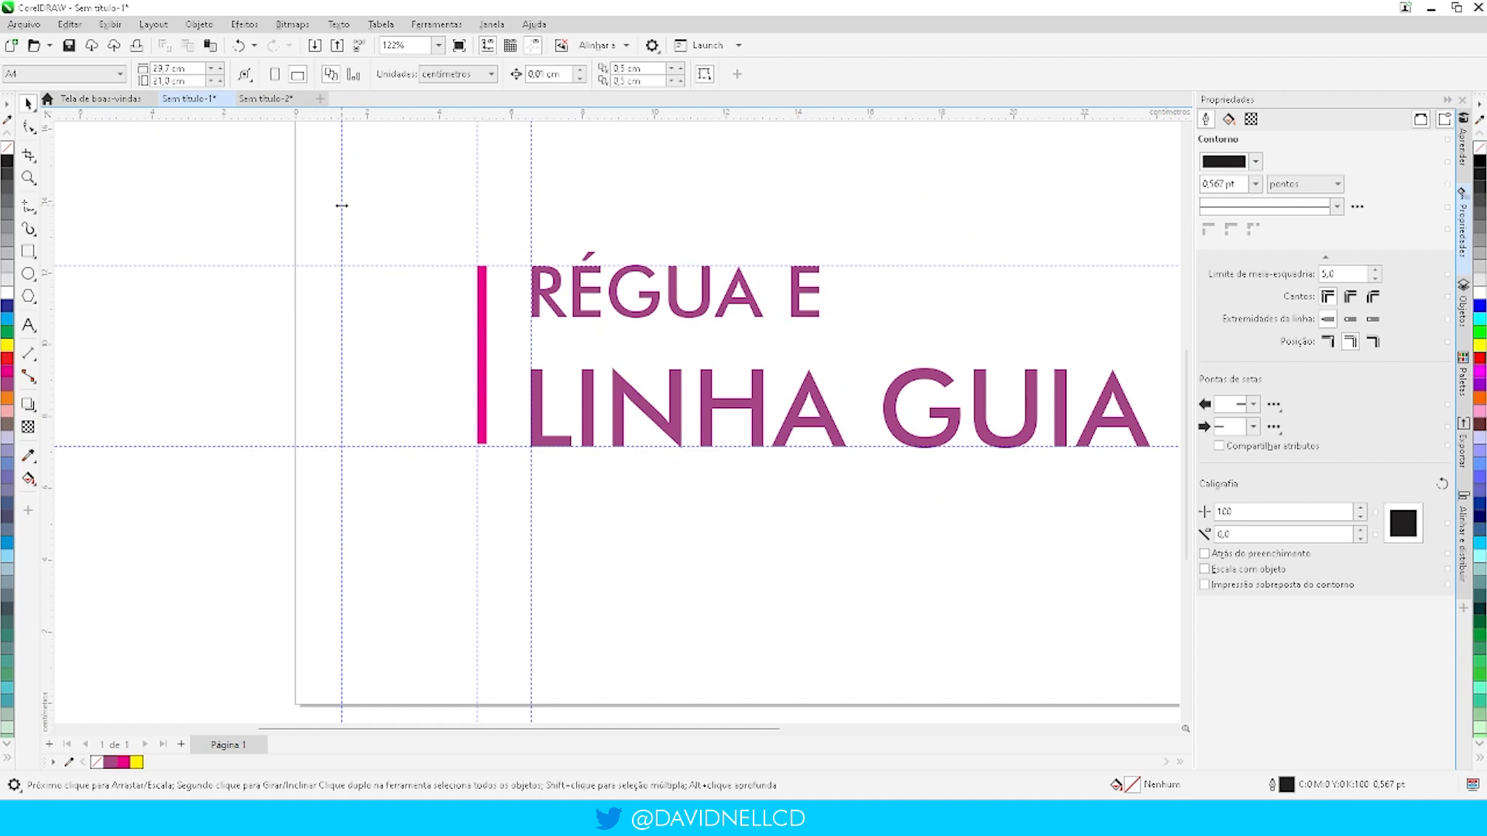
- Delete the extra vertical guideline near the page's left edge
left_click(342, 204)
key("Delete")
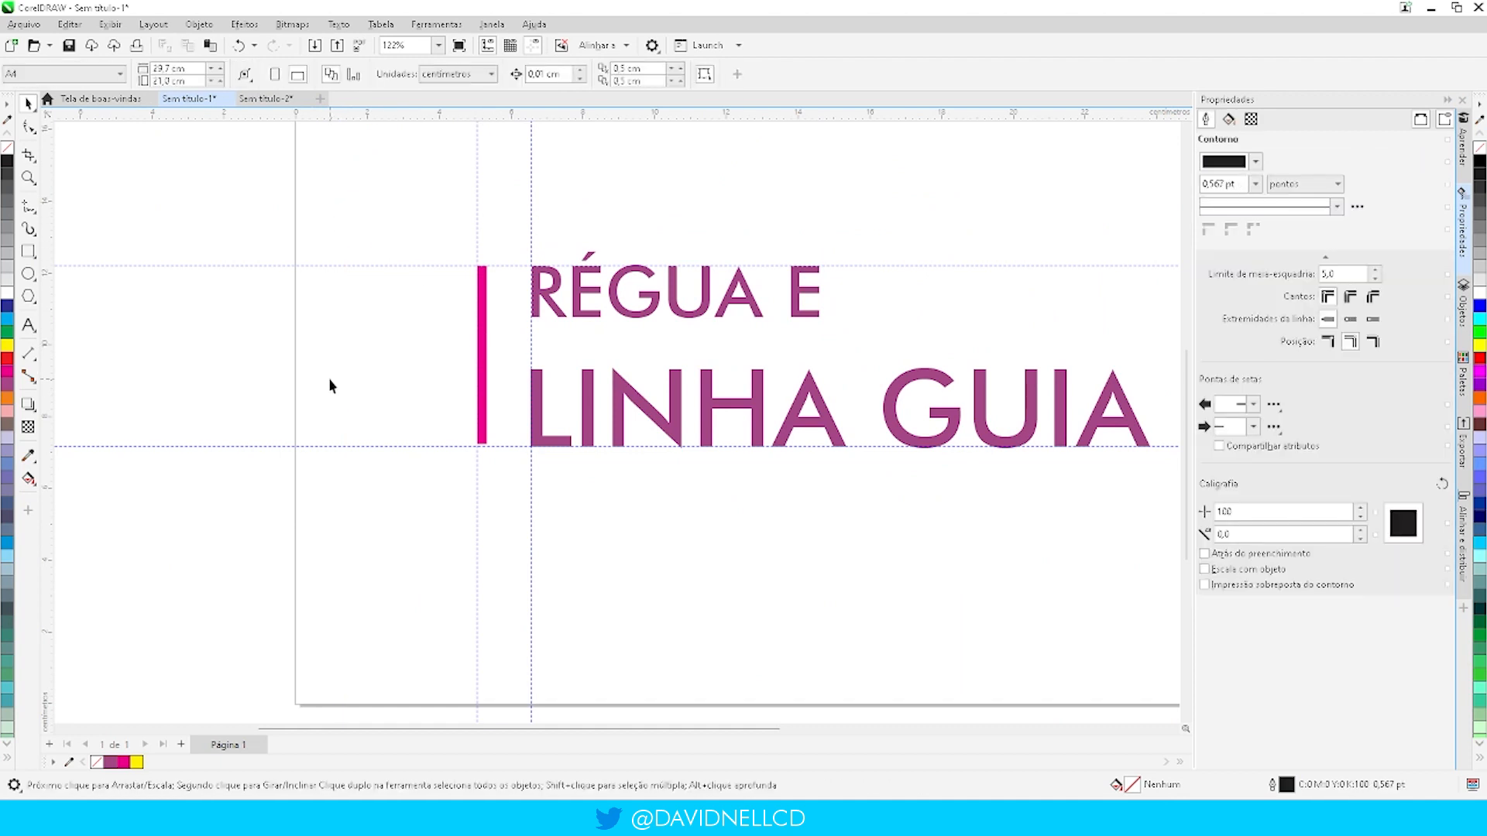
- Move the magenta bar off its guidelines, to the left and slightly up
scroll(306, 388, "down", 3)
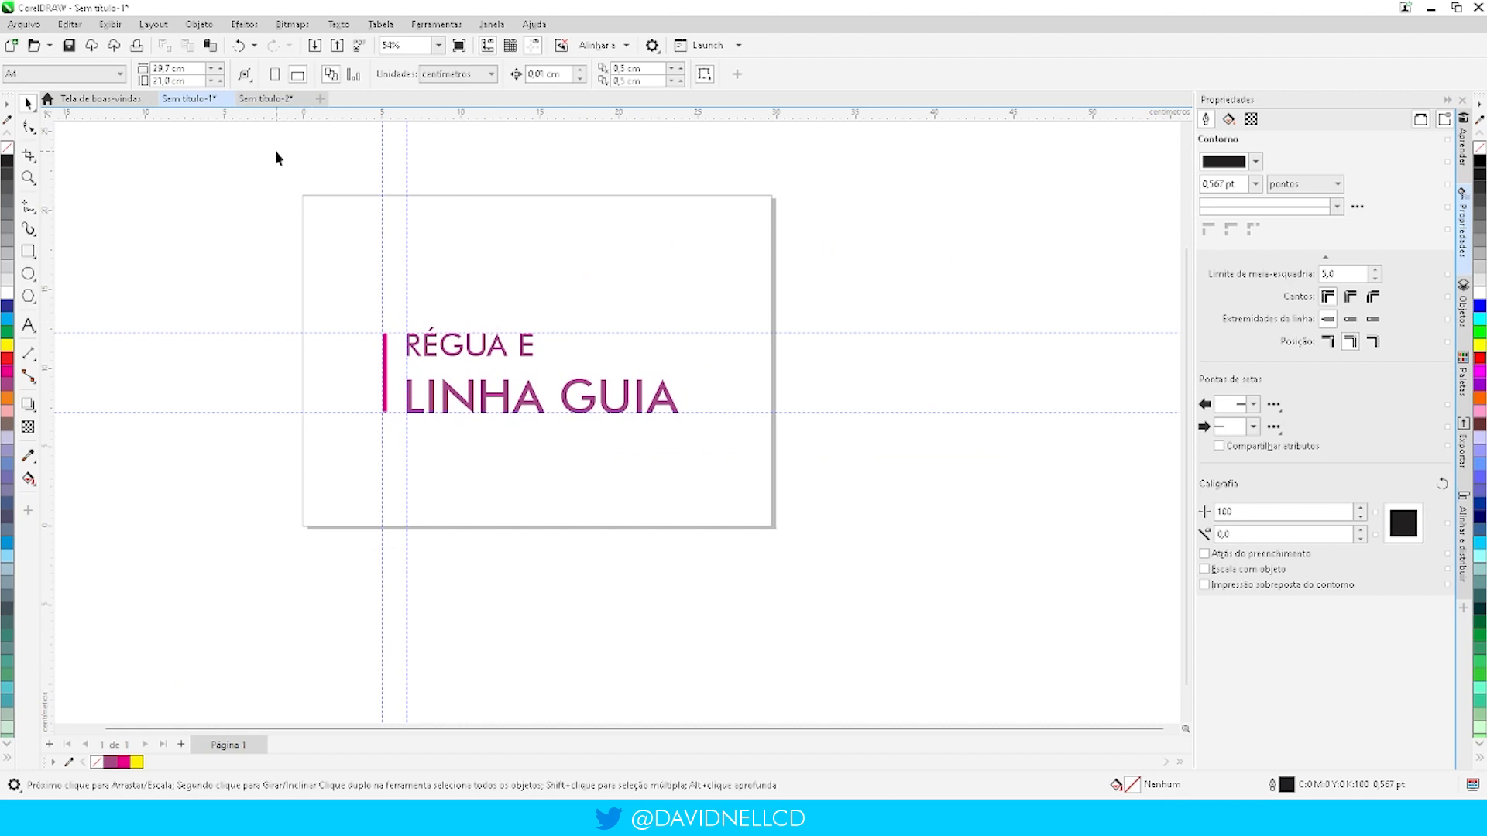
scroll(367, 206, "up", 1)
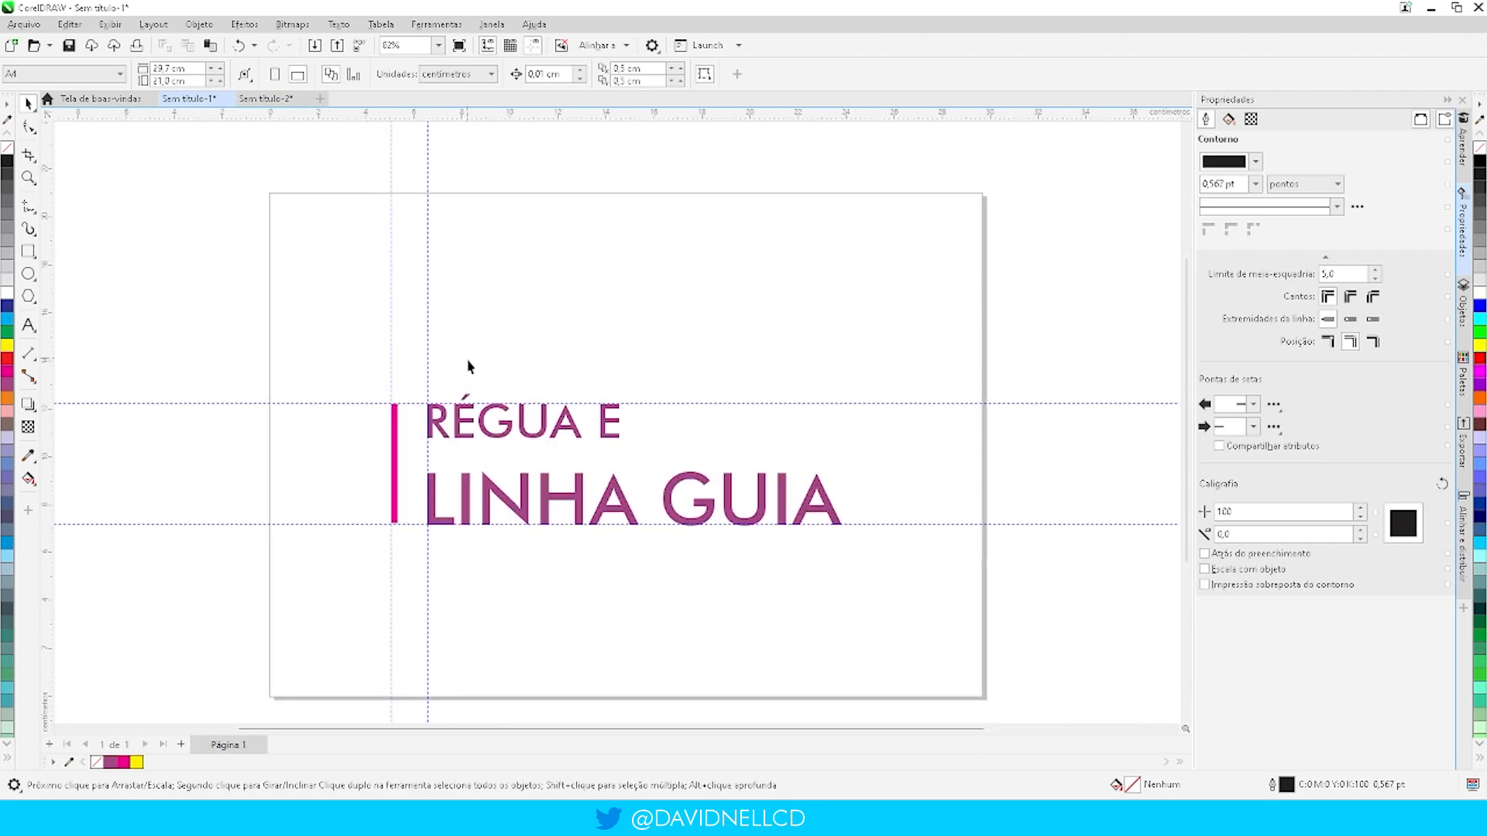
scroll(498, 506, "up", 2)
scroll(329, 542, "up", 4)
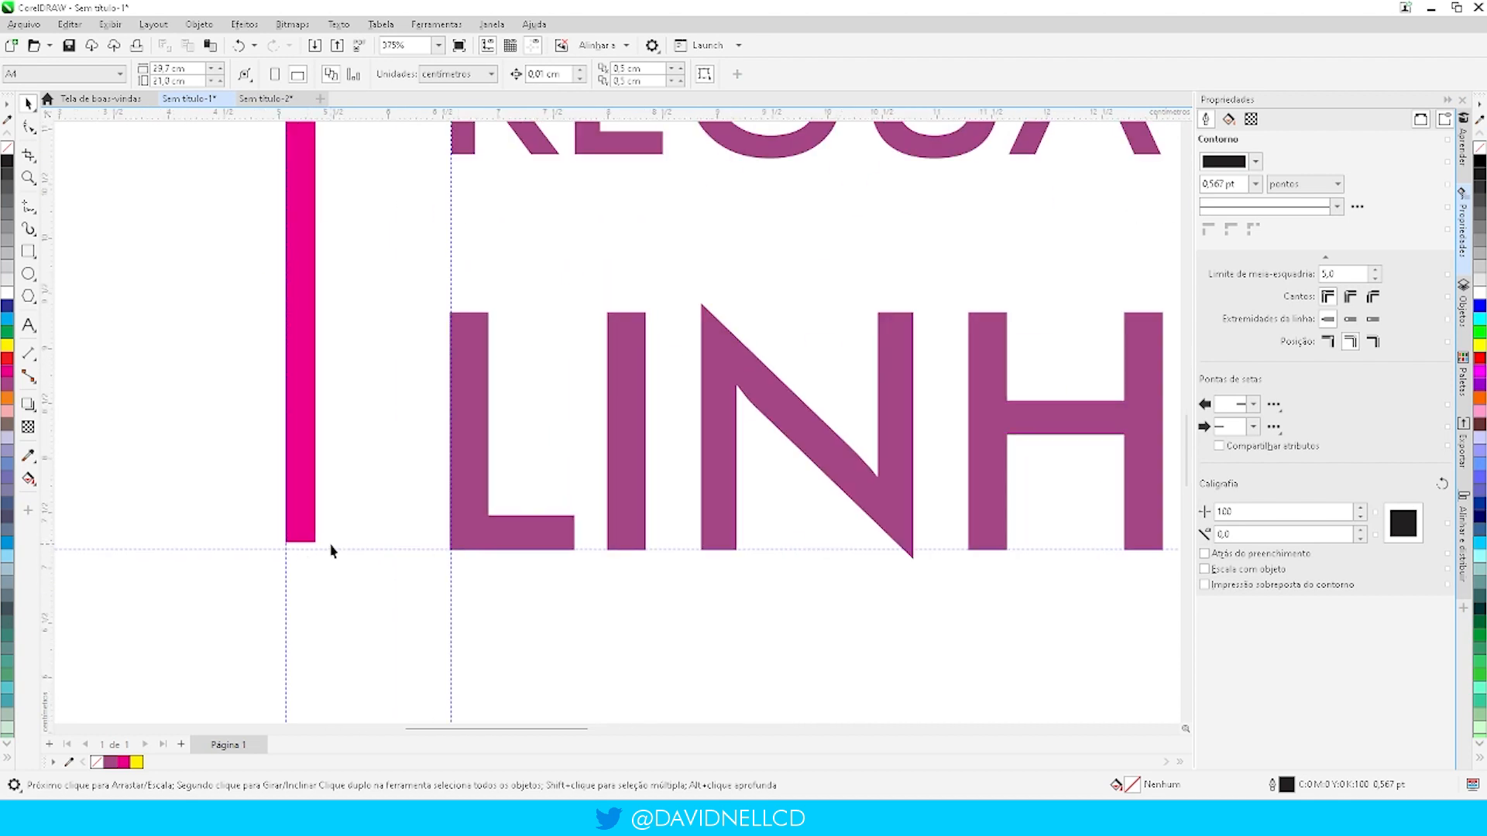
scroll(331, 551, "up", 3)
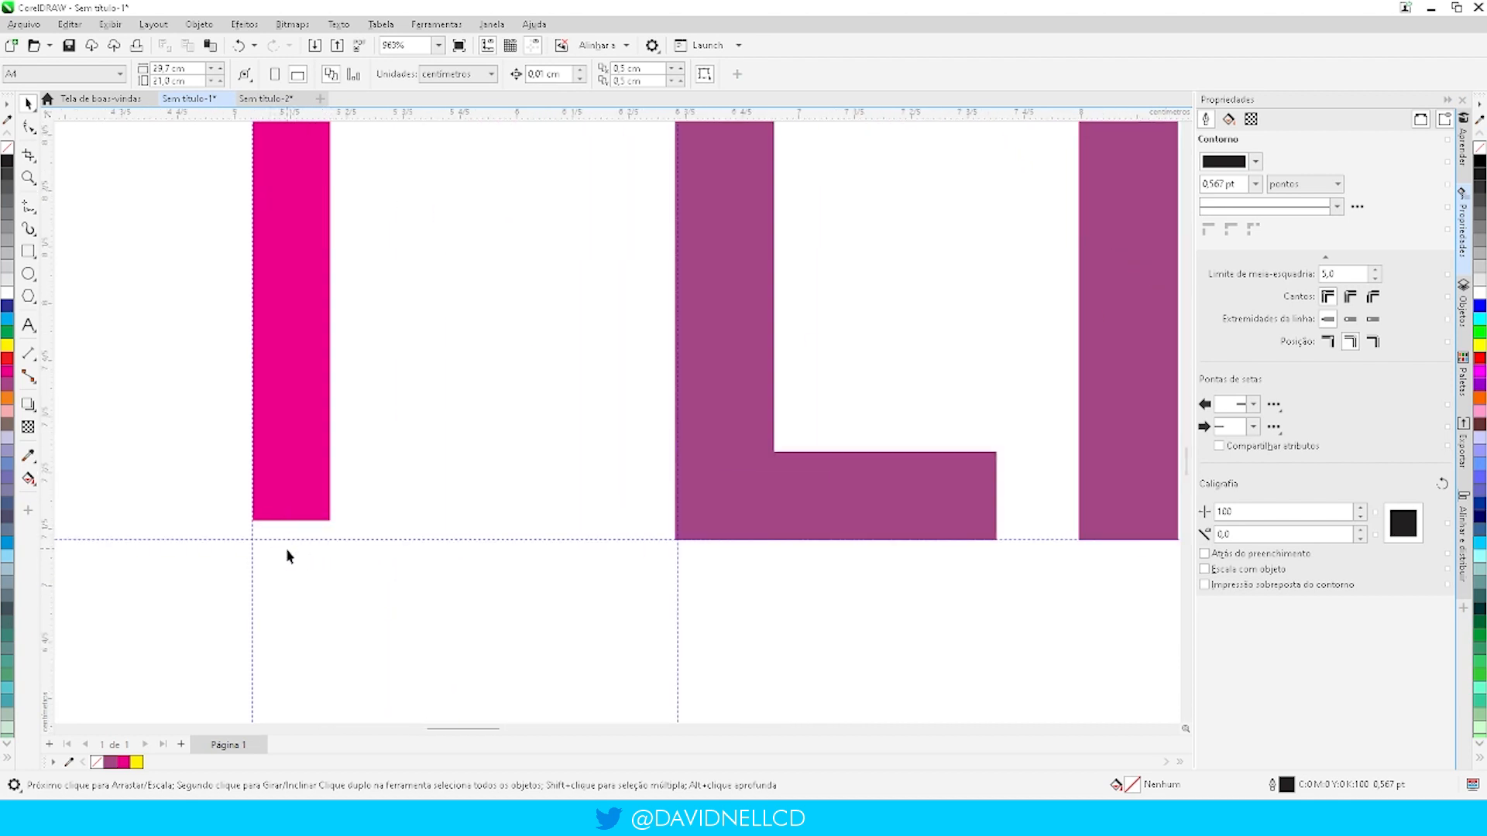
scroll(392, 511, "down", 4)
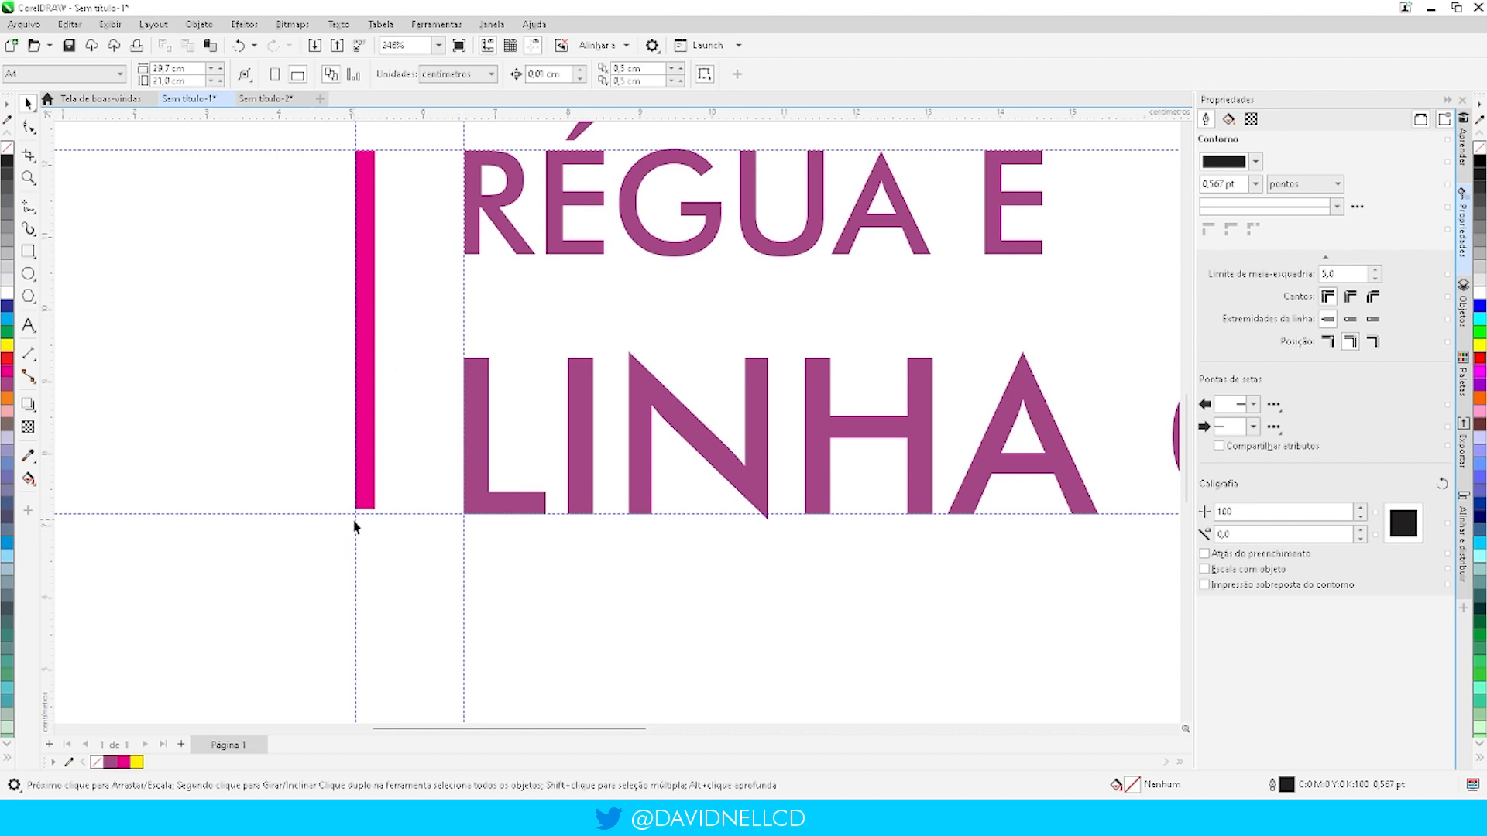
left_click_drag(375, 399, 263, 376)
left_click(349, 292)
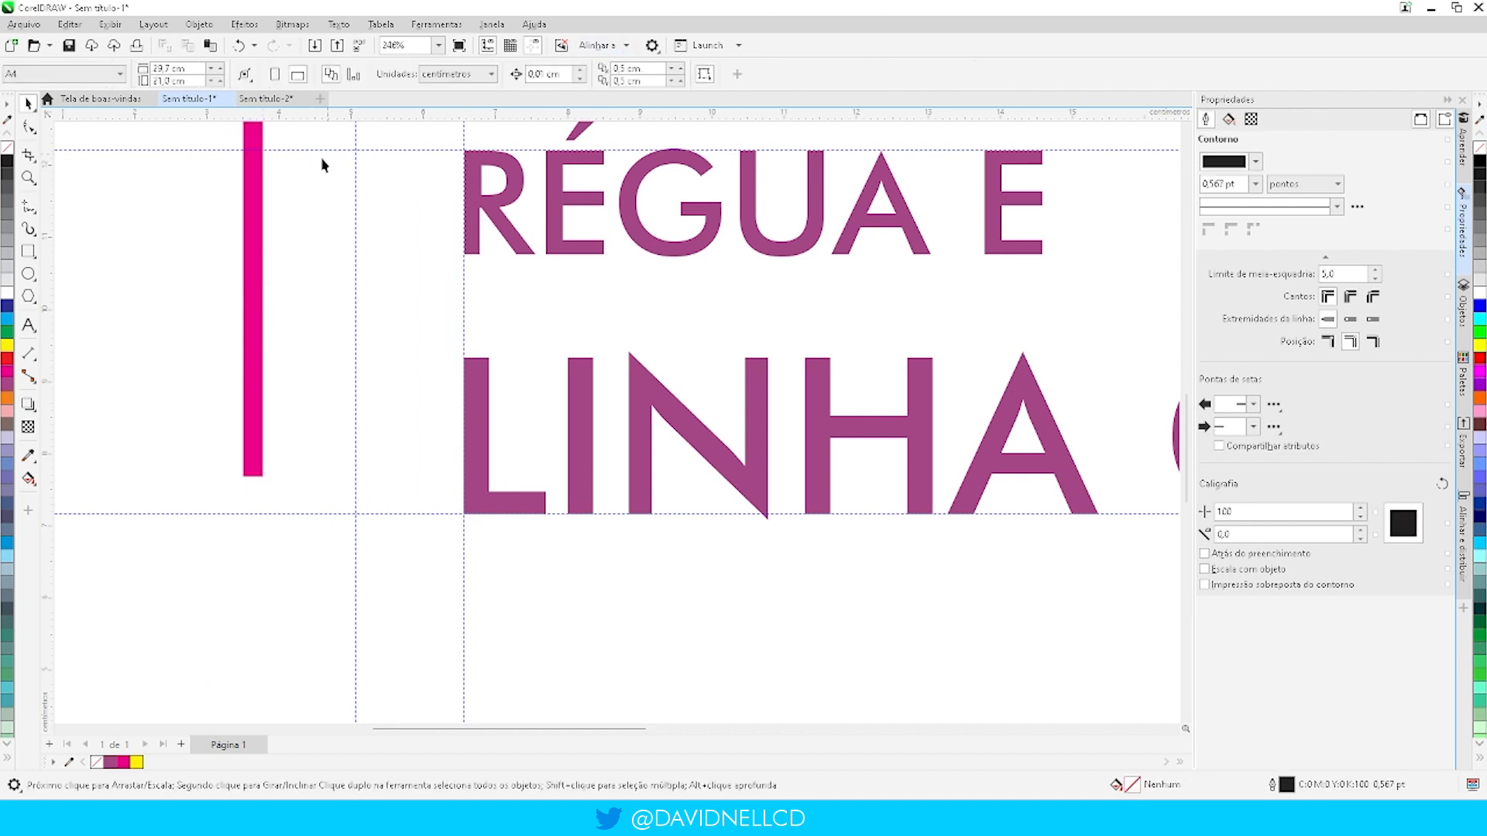
- Turn on Alinhar pela linha-guia for the vertical guideline at 5.067 cm
left_click(356, 190)
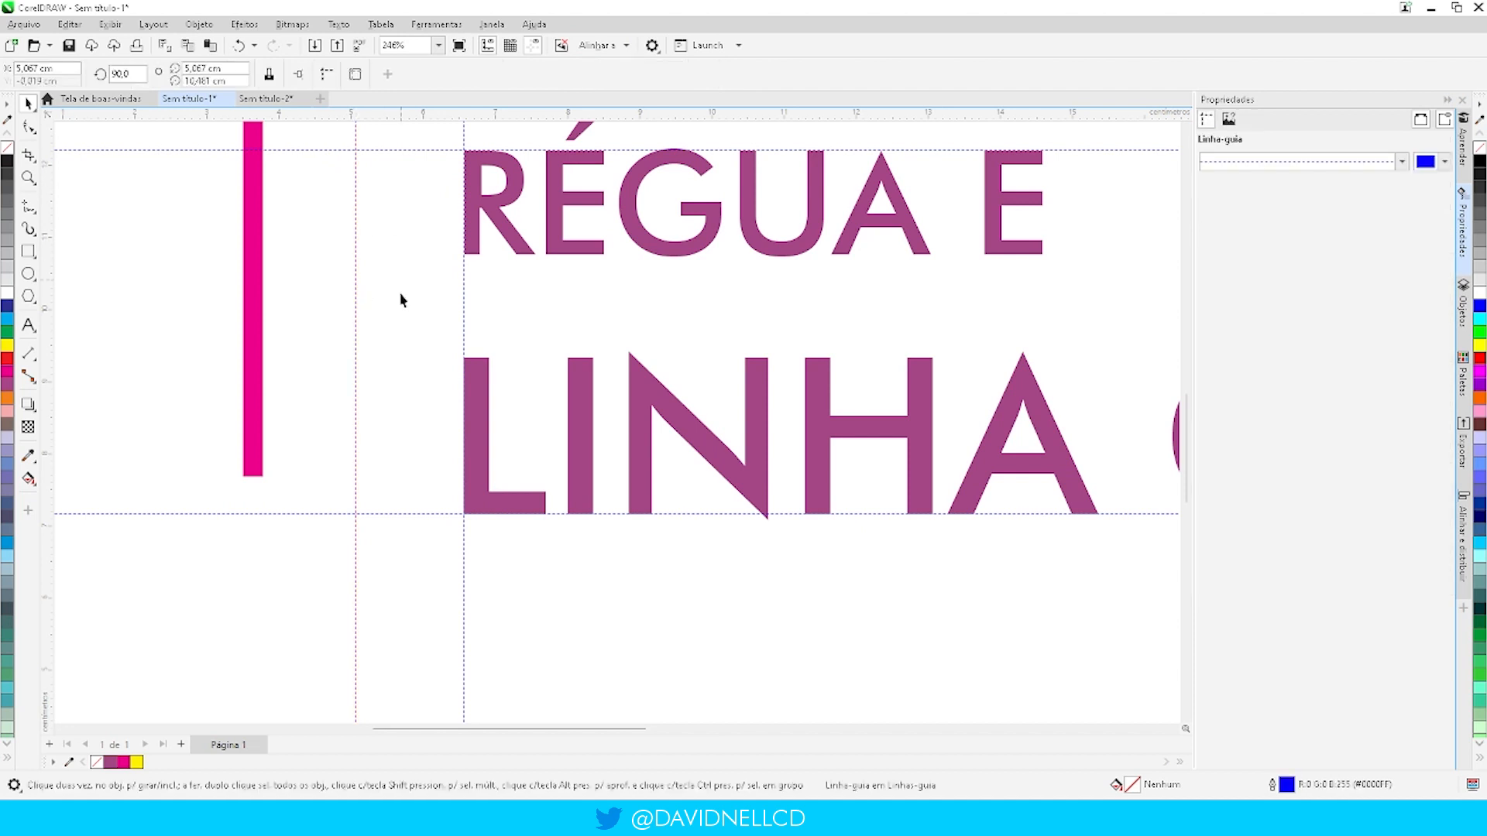
left_click(297, 77)
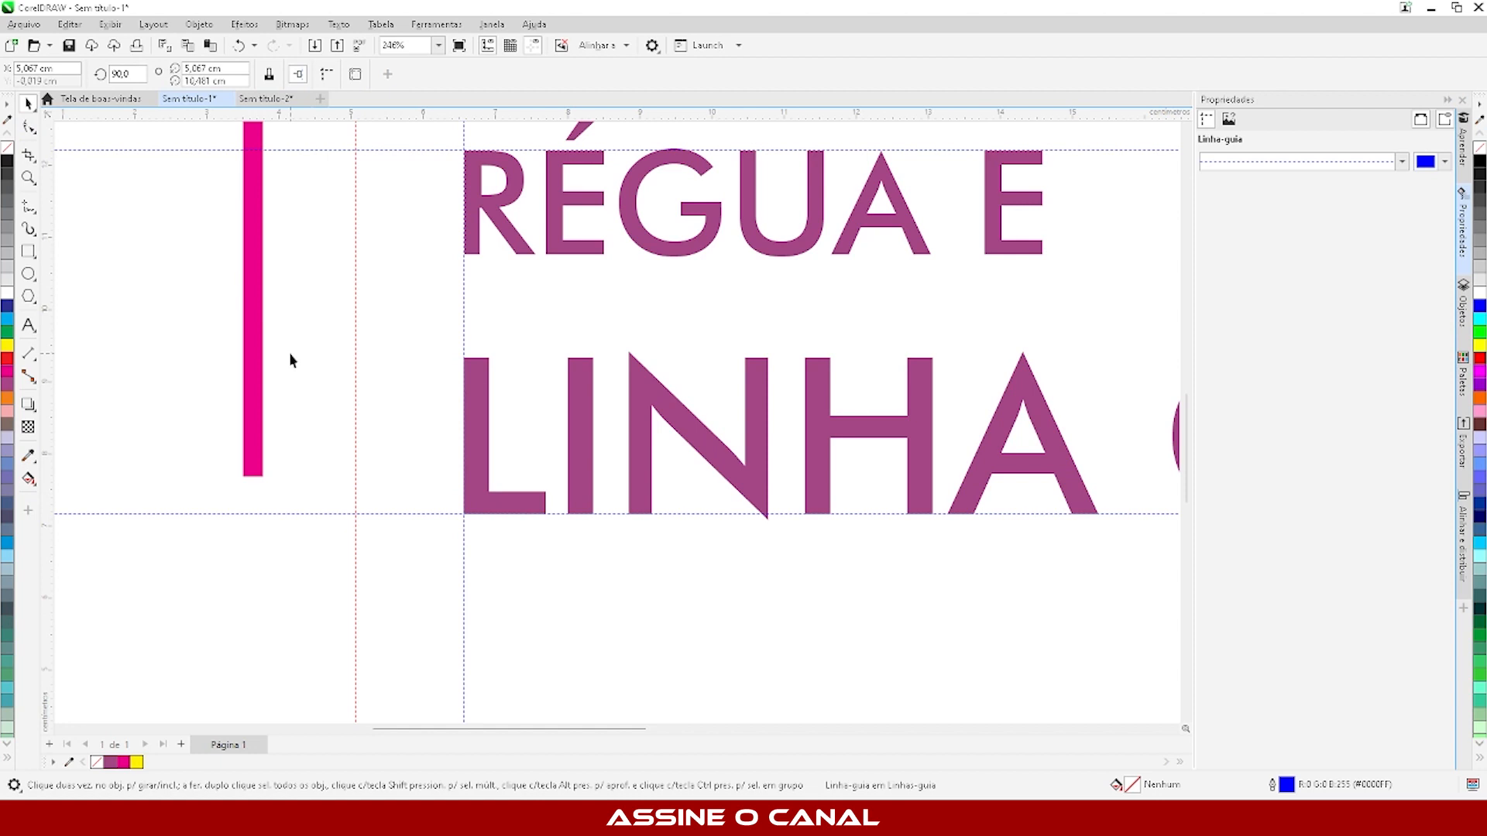
key("Escape")
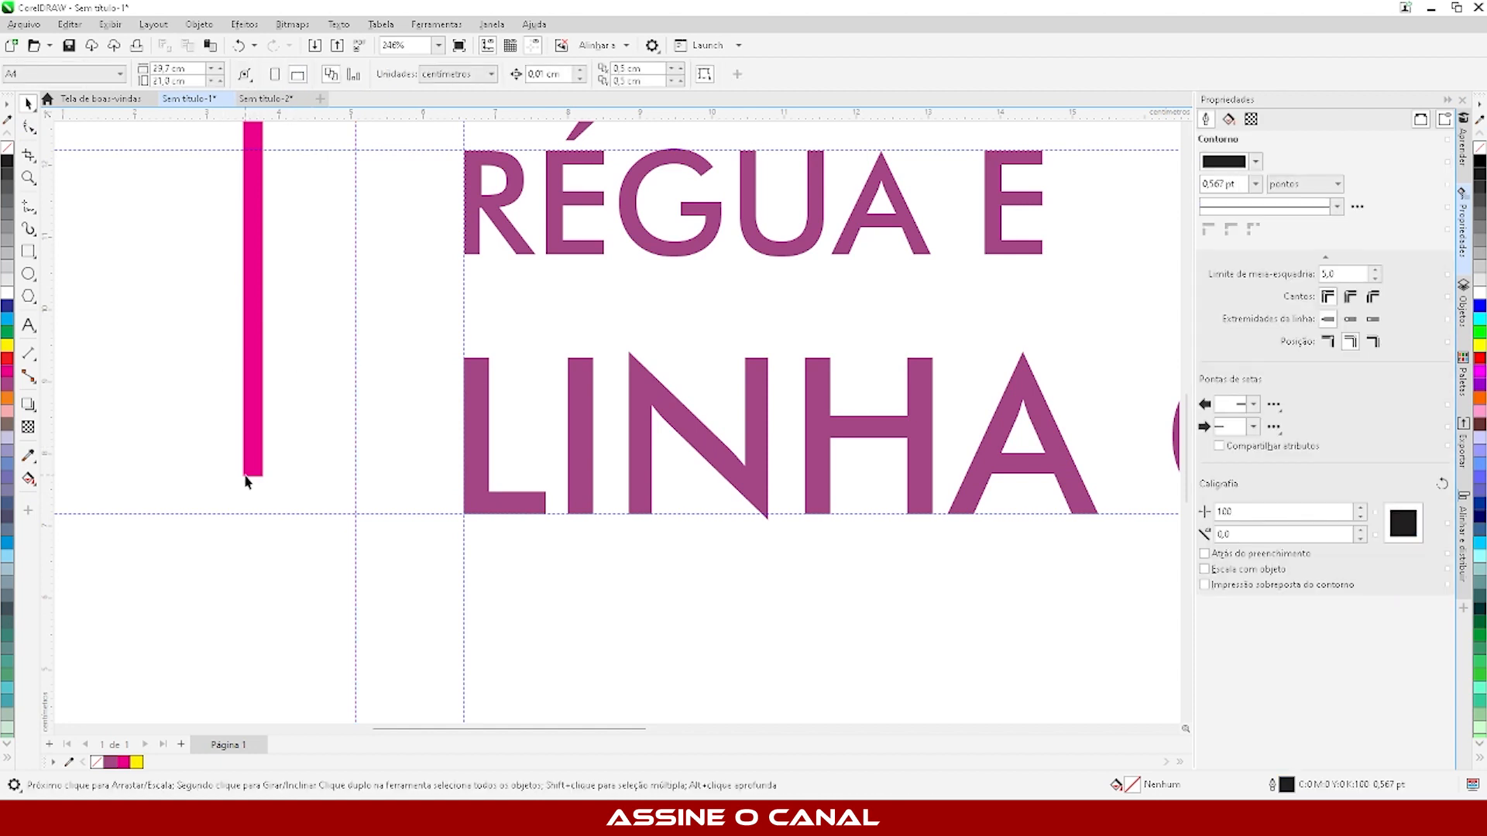
- Snap the magenta bar's lower-left corner to the intersection of the leftmost vertical guideline and the lower horizontal guideline
left_click_drag(246, 476, 354, 513)
left_click(392, 614)
scroll(365, 527, "up", 6)
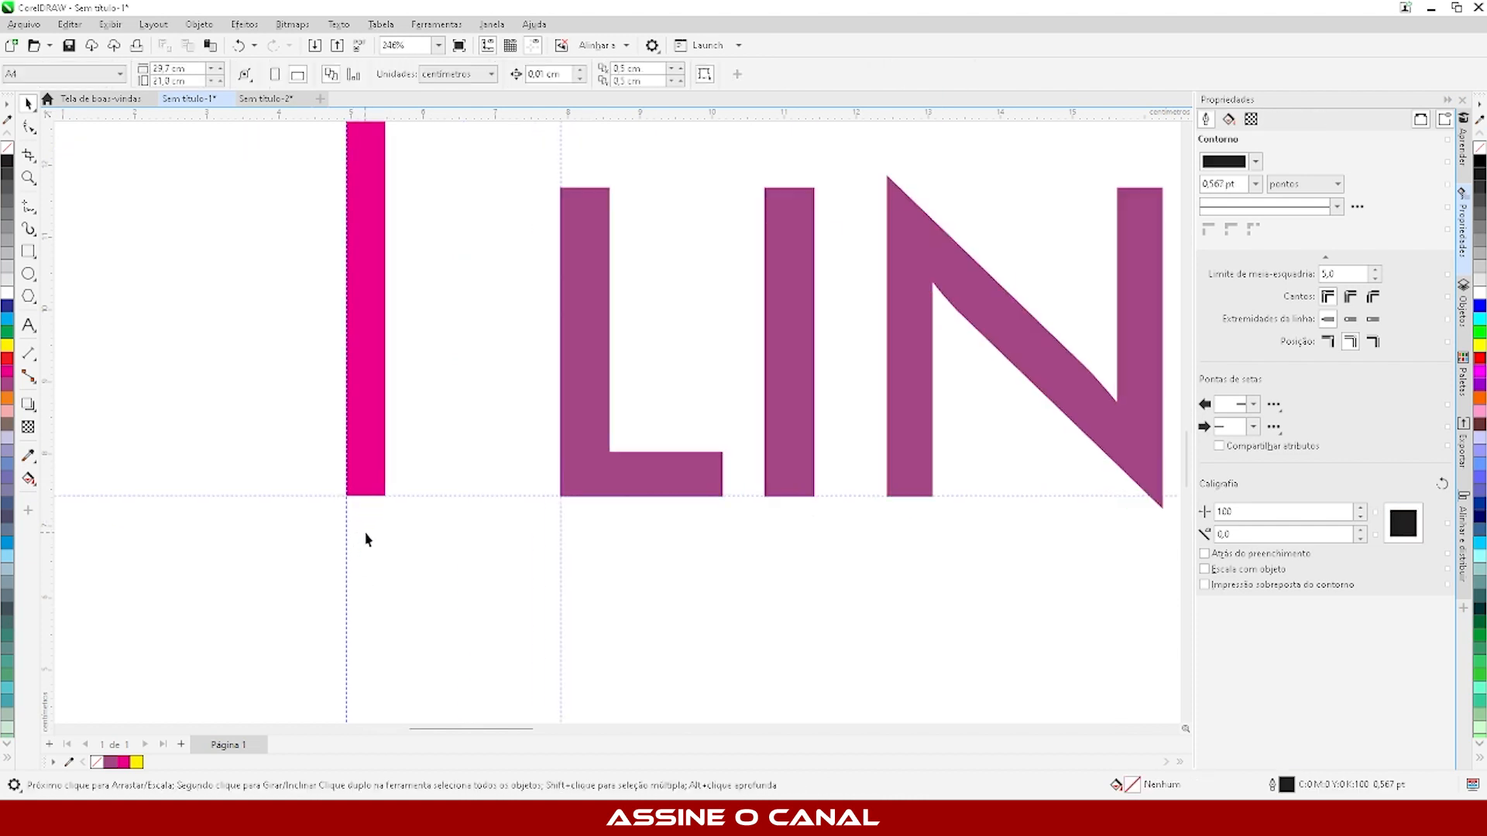
scroll(288, 455, "up", 3)
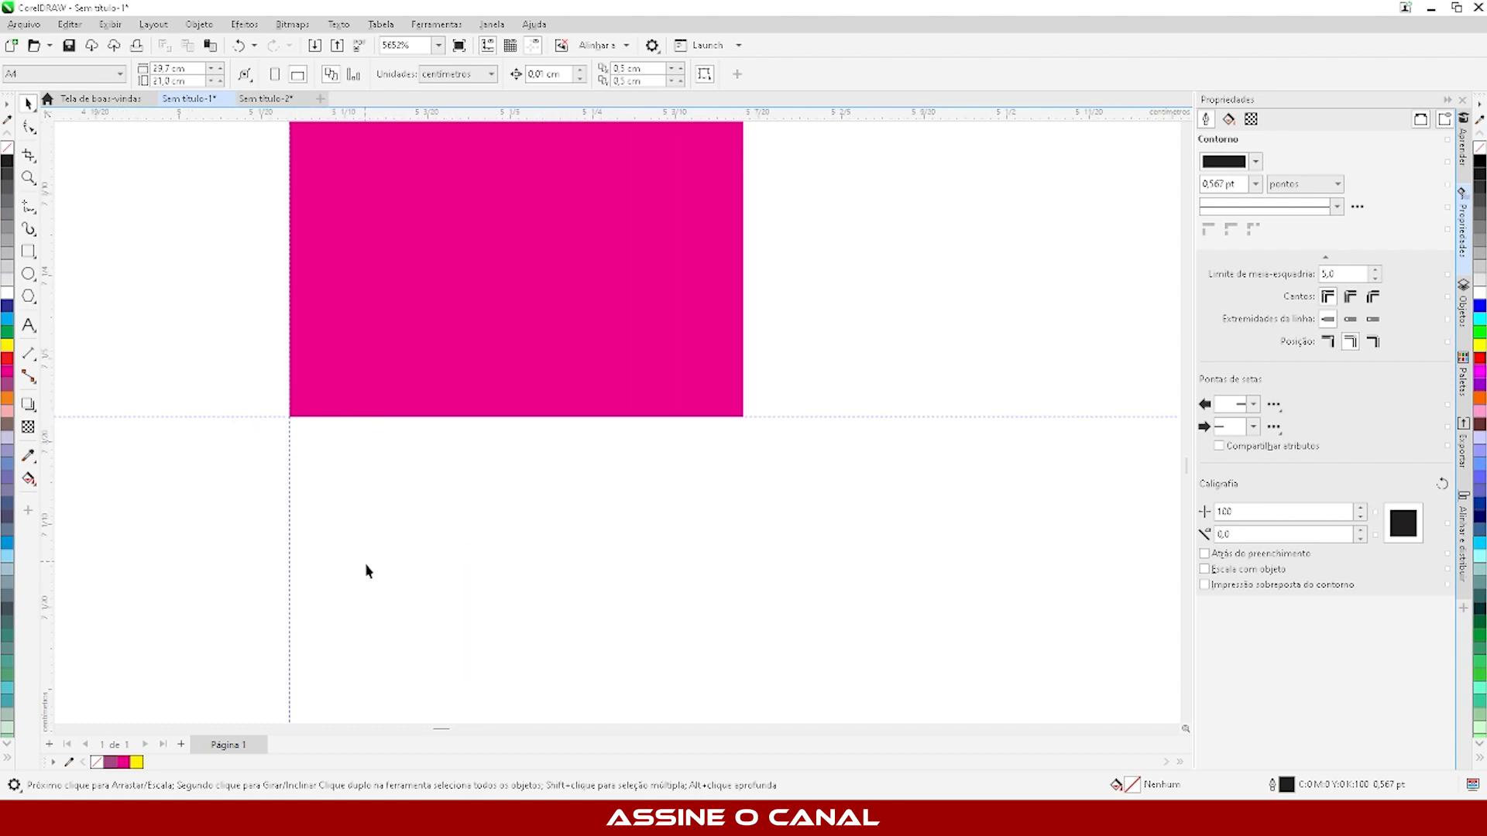
scroll(367, 571, "down", 9)
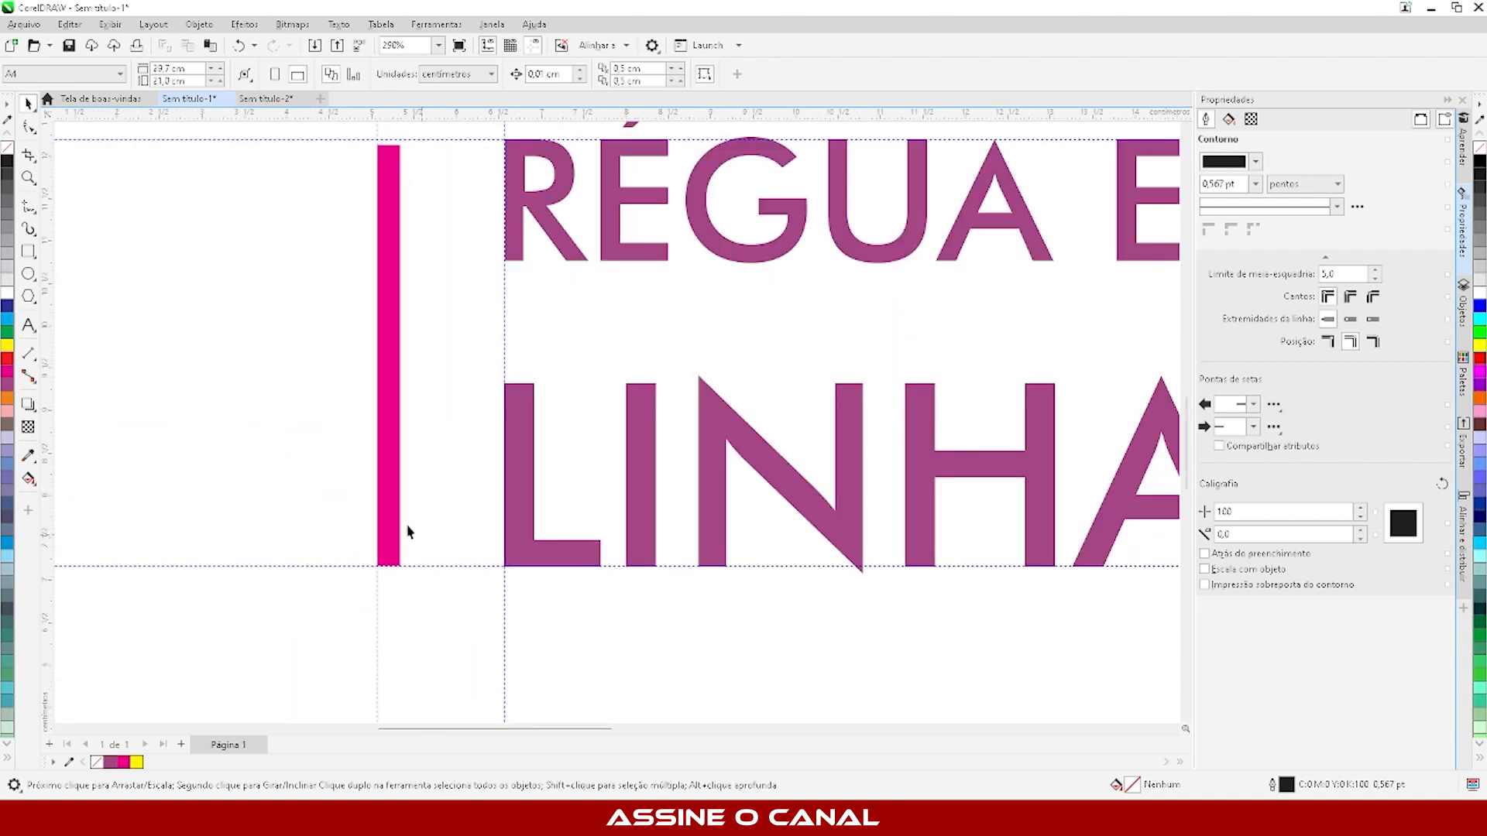
scroll(498, 614, "down", 3)
- Stretch the magenta bar's upper edge up to the upper horizontal guideline
scroll(432, 341, "up", 5)
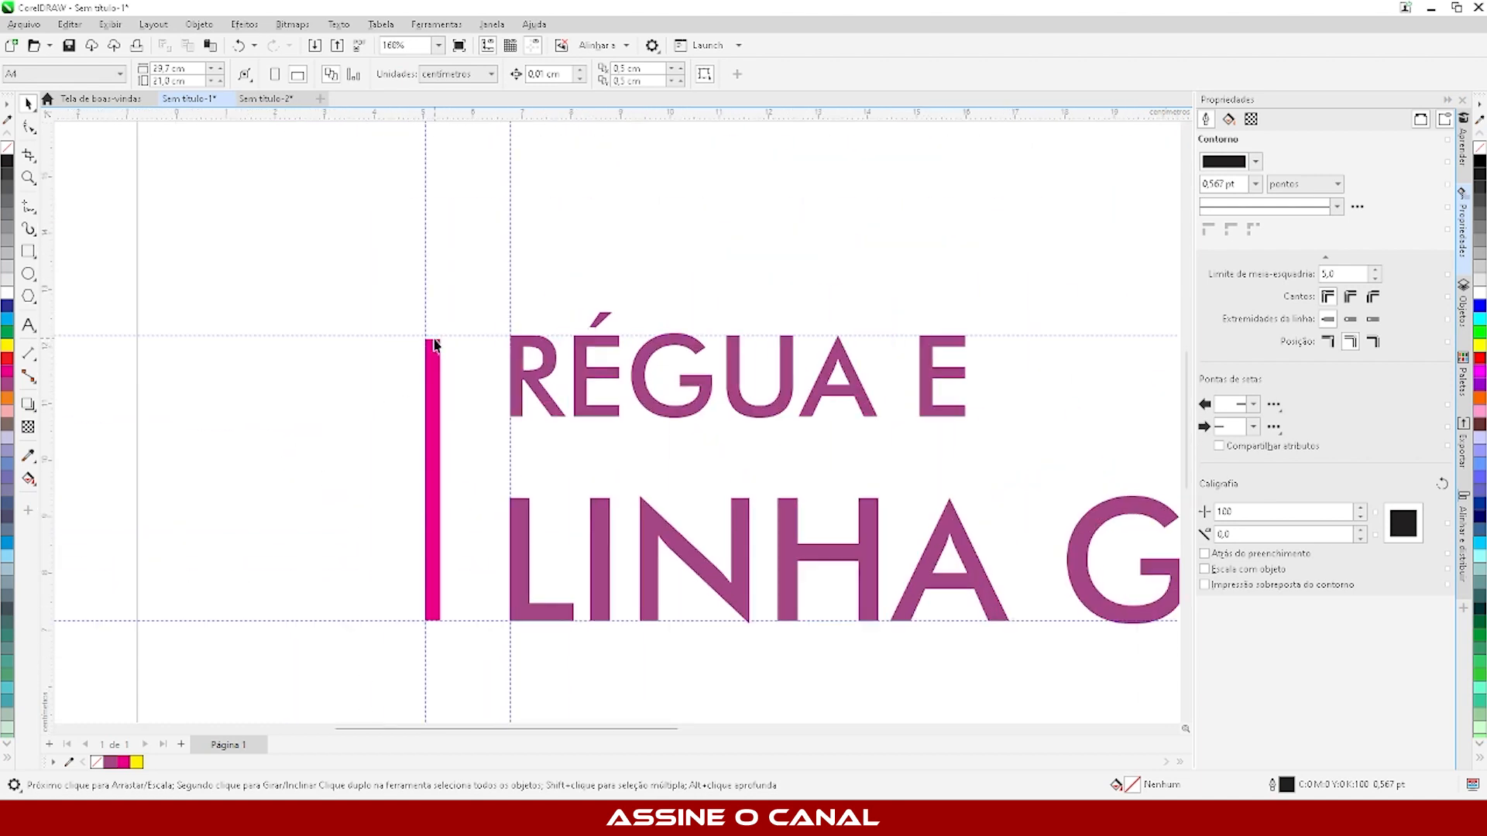
left_click(432, 339)
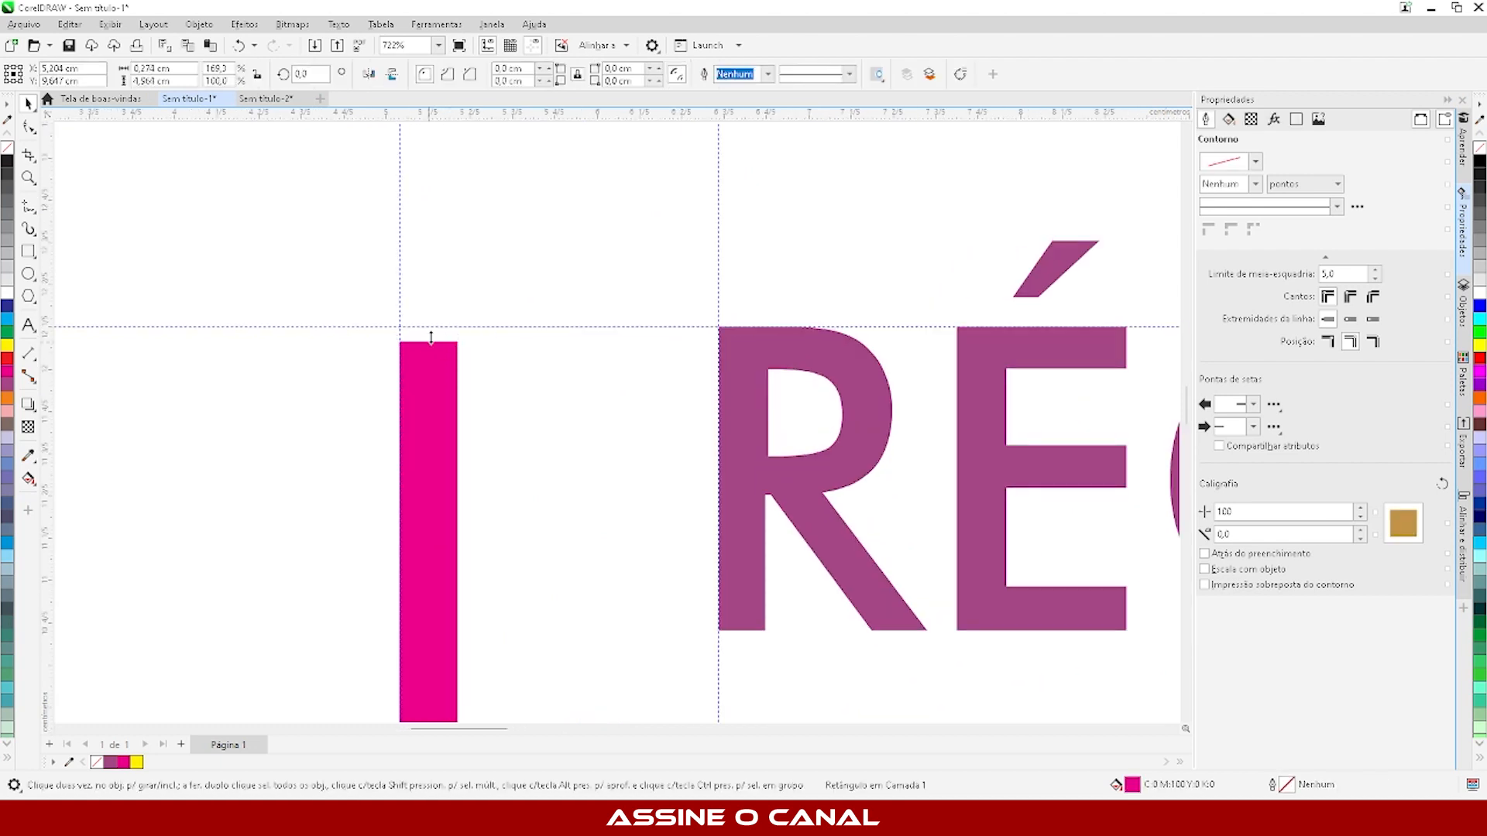
left_click_drag(432, 339, 492, 330)
left_click_drag(498, 323, 498, 326)
scroll(371, 289, "down", 4)
left_click(294, 371)
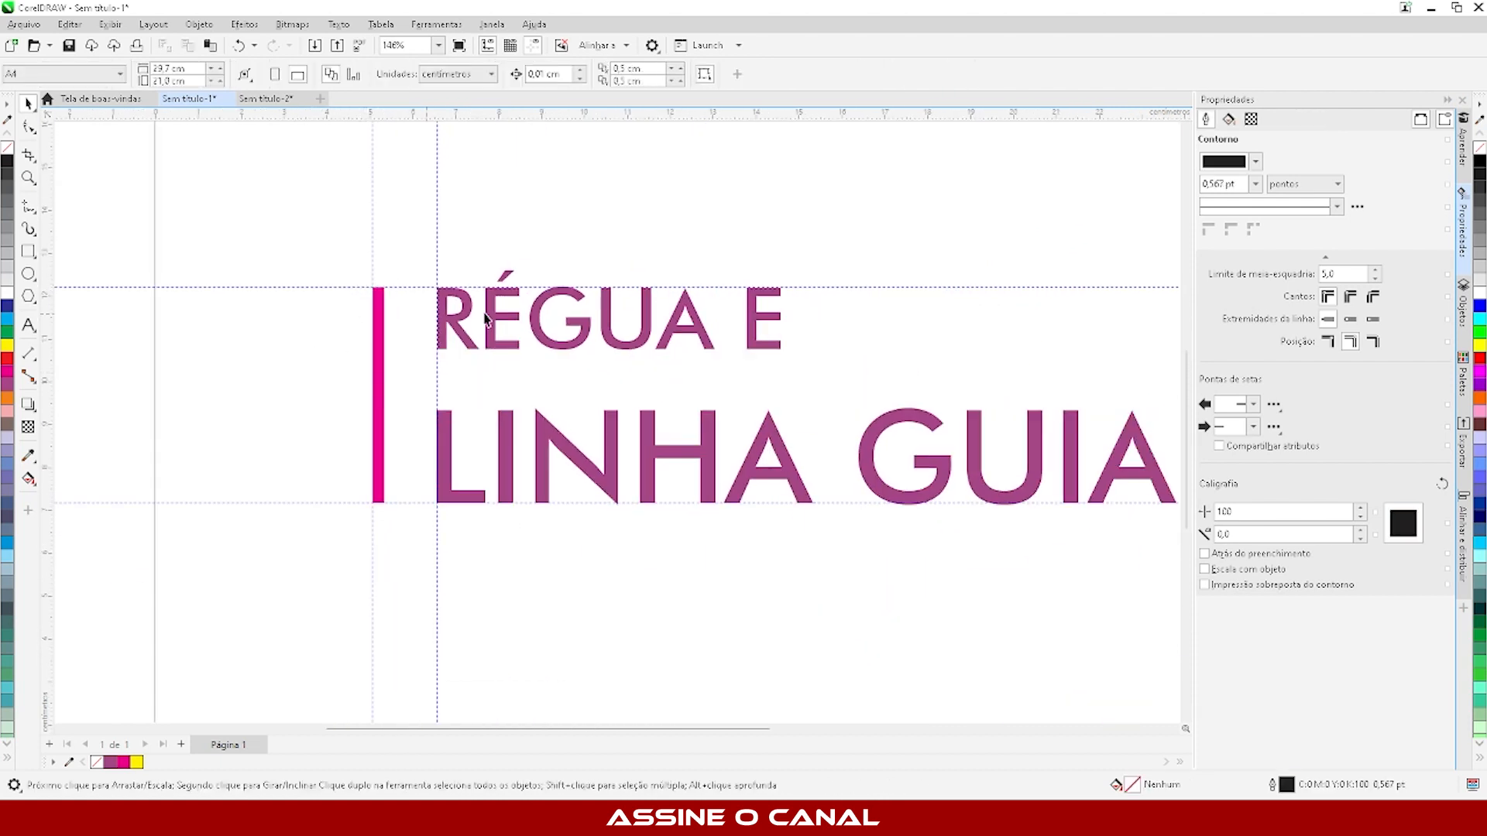
- Move "LINHA GUIA" away and snap its lower-left corner back to the intersection of the title's vertical guideline and the lower horizontal guideline
left_click_drag(474, 500, 712, 425)
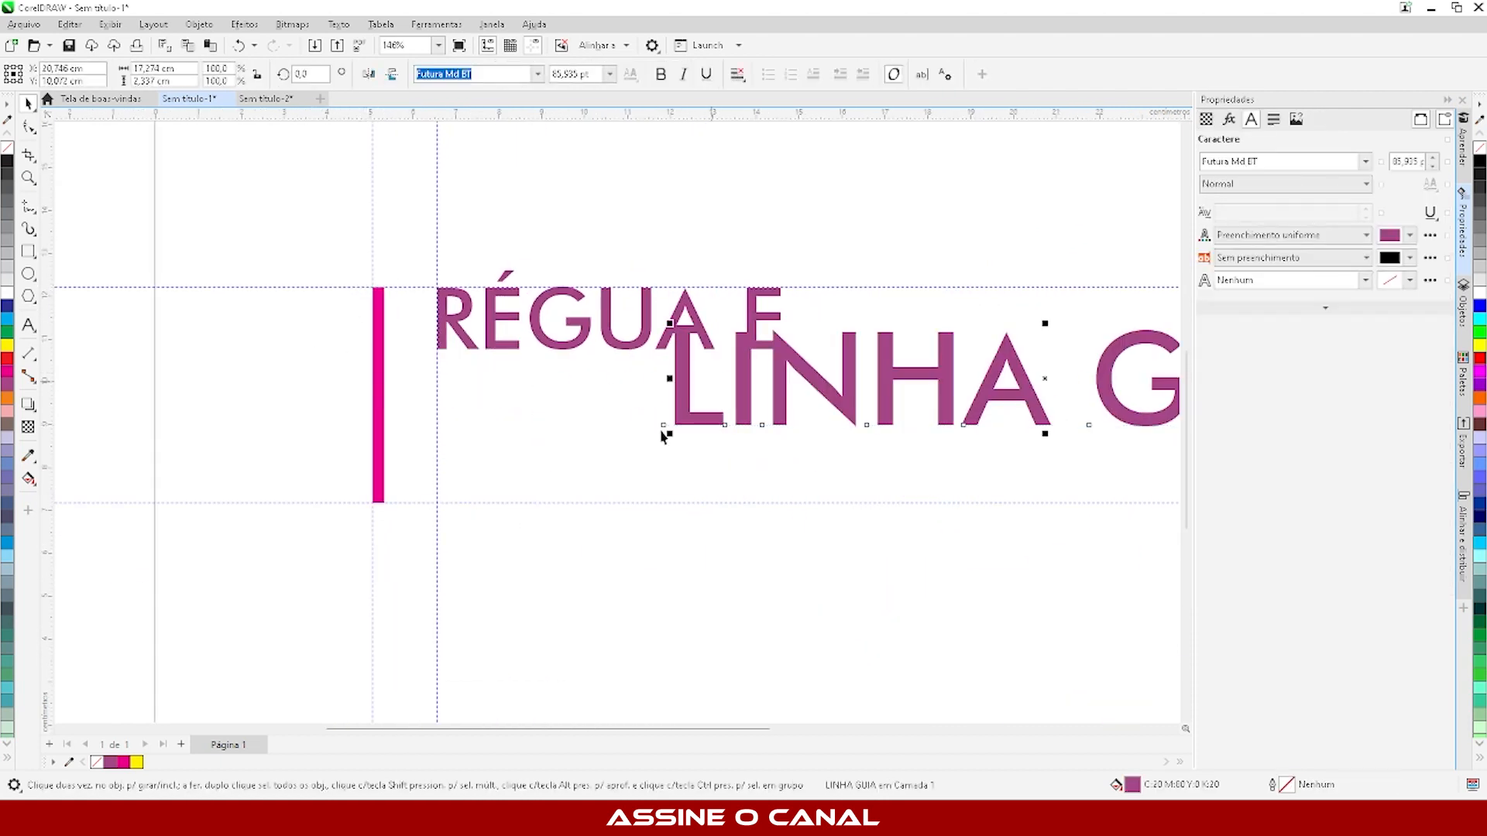
left_click(649, 453)
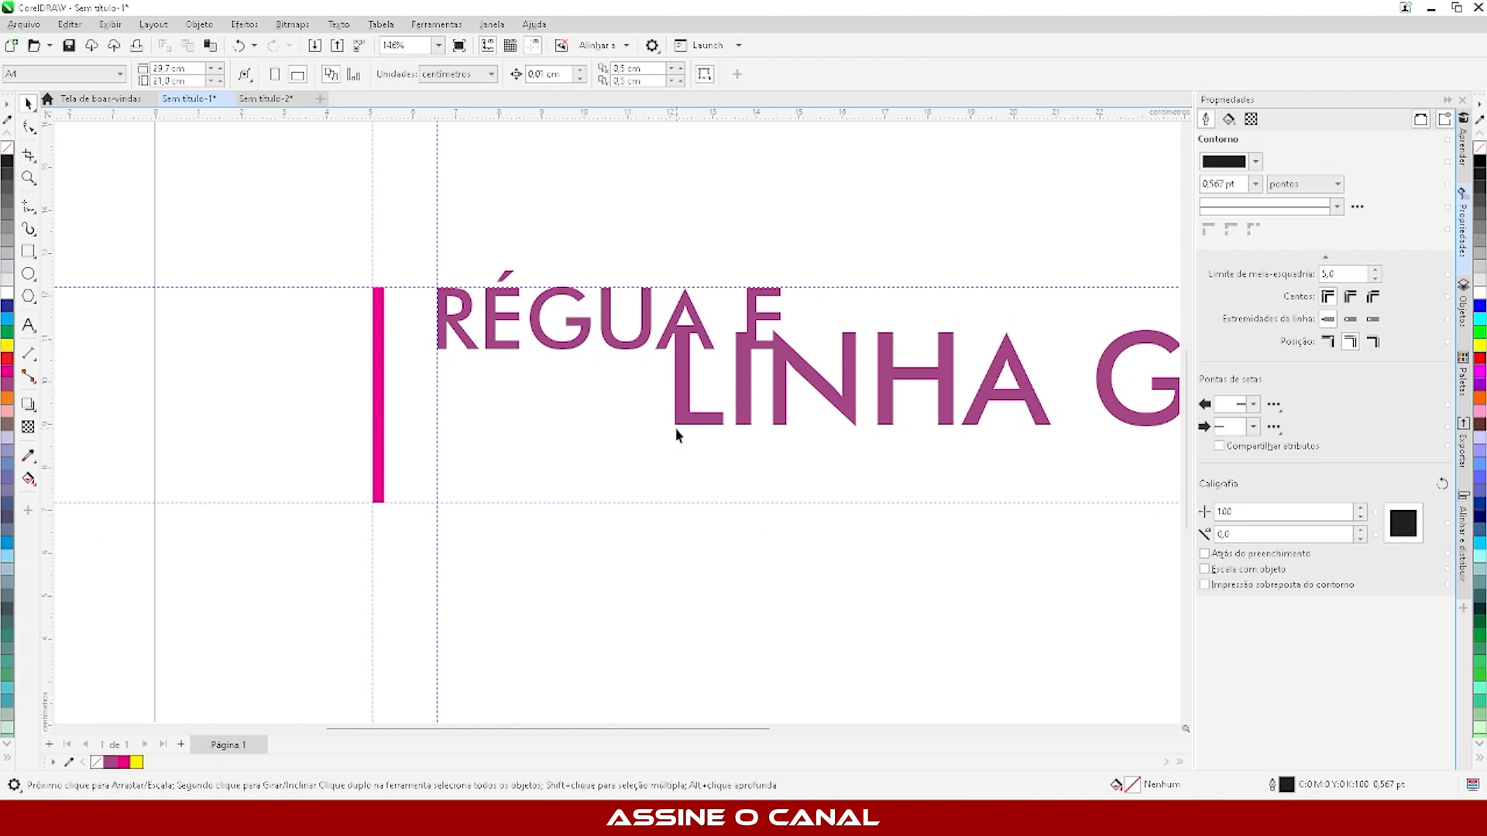
left_click_drag(676, 429, 524, 498)
left_click_drag(676, 429, 436, 509)
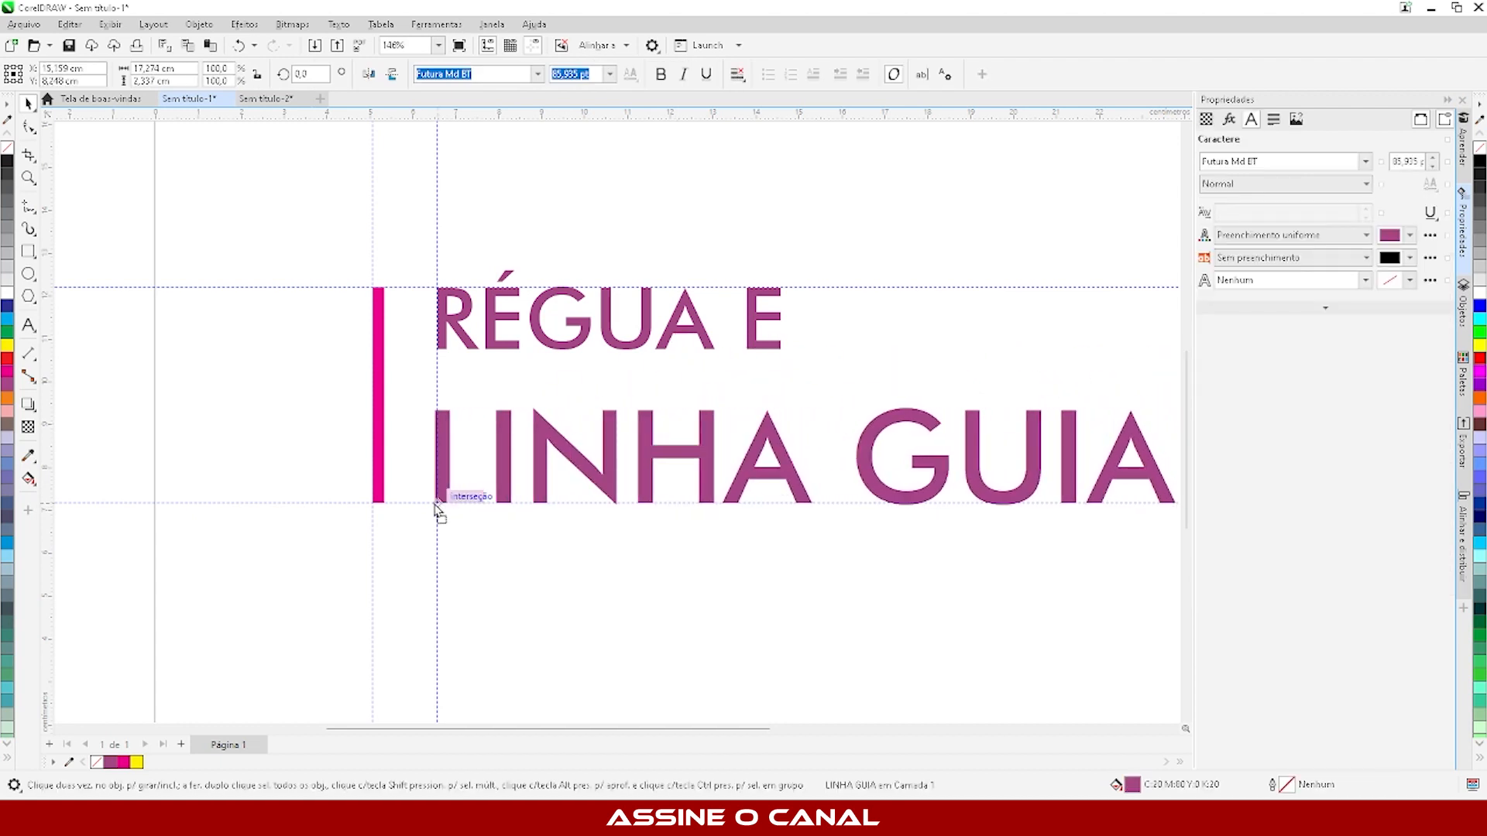
left_click(567, 676)
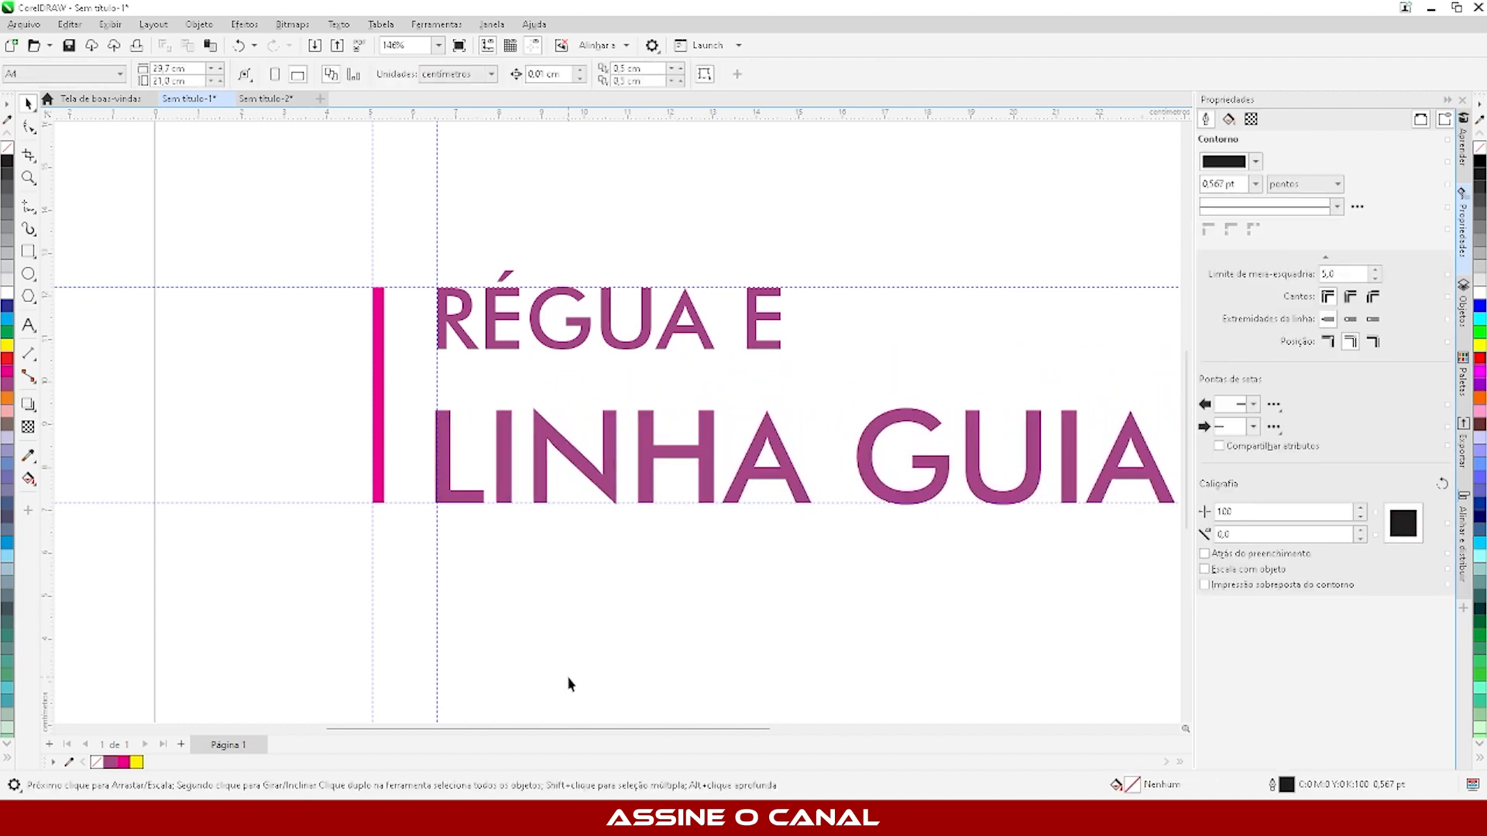
- Select the vertical guideline along the magenta bar and look at its Alinhar pela linha-guia option
scroll(329, 449, "down", 3)
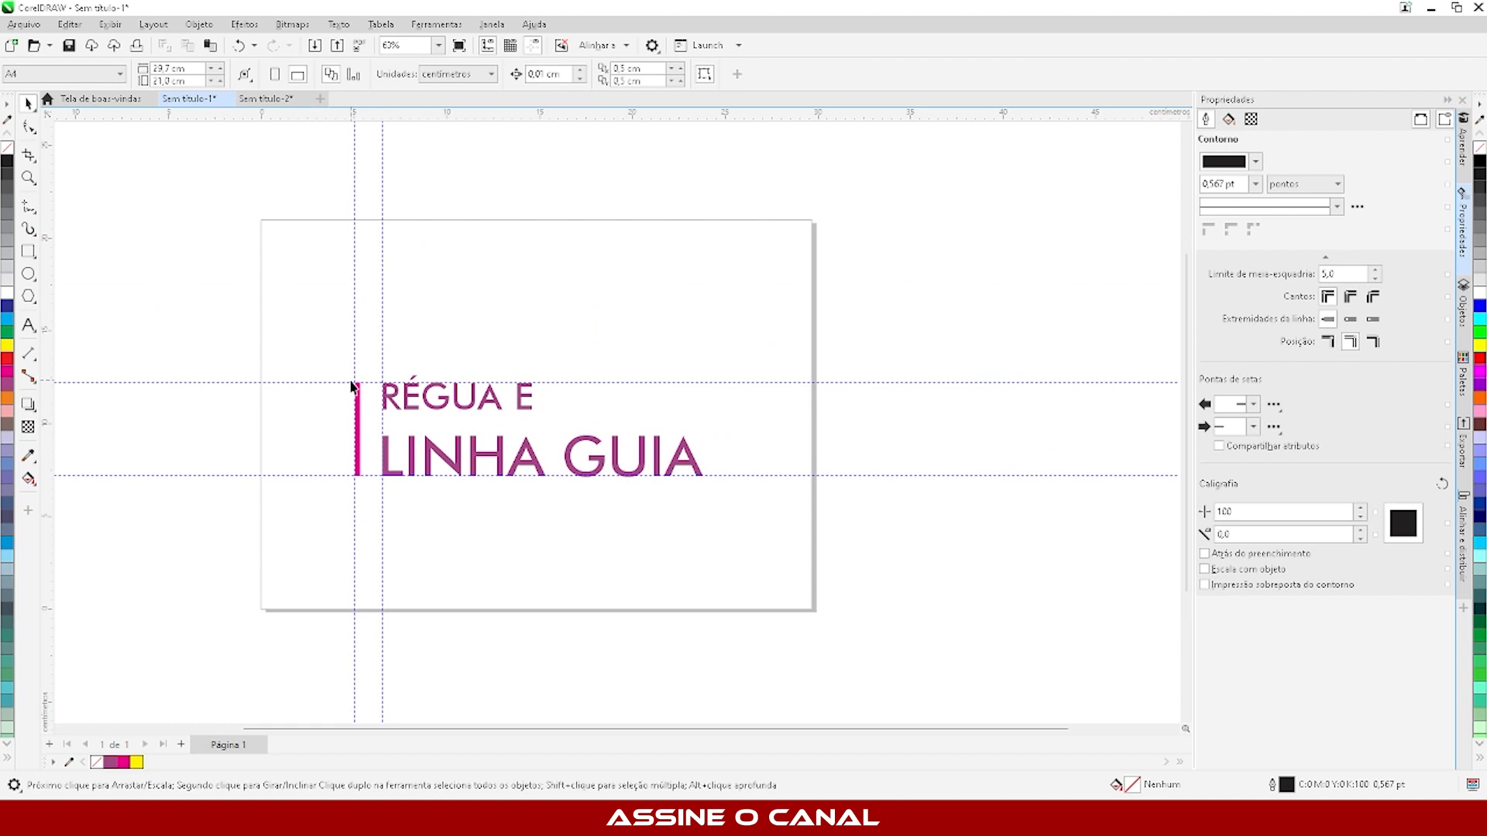
scroll(352, 386, "up", 2)
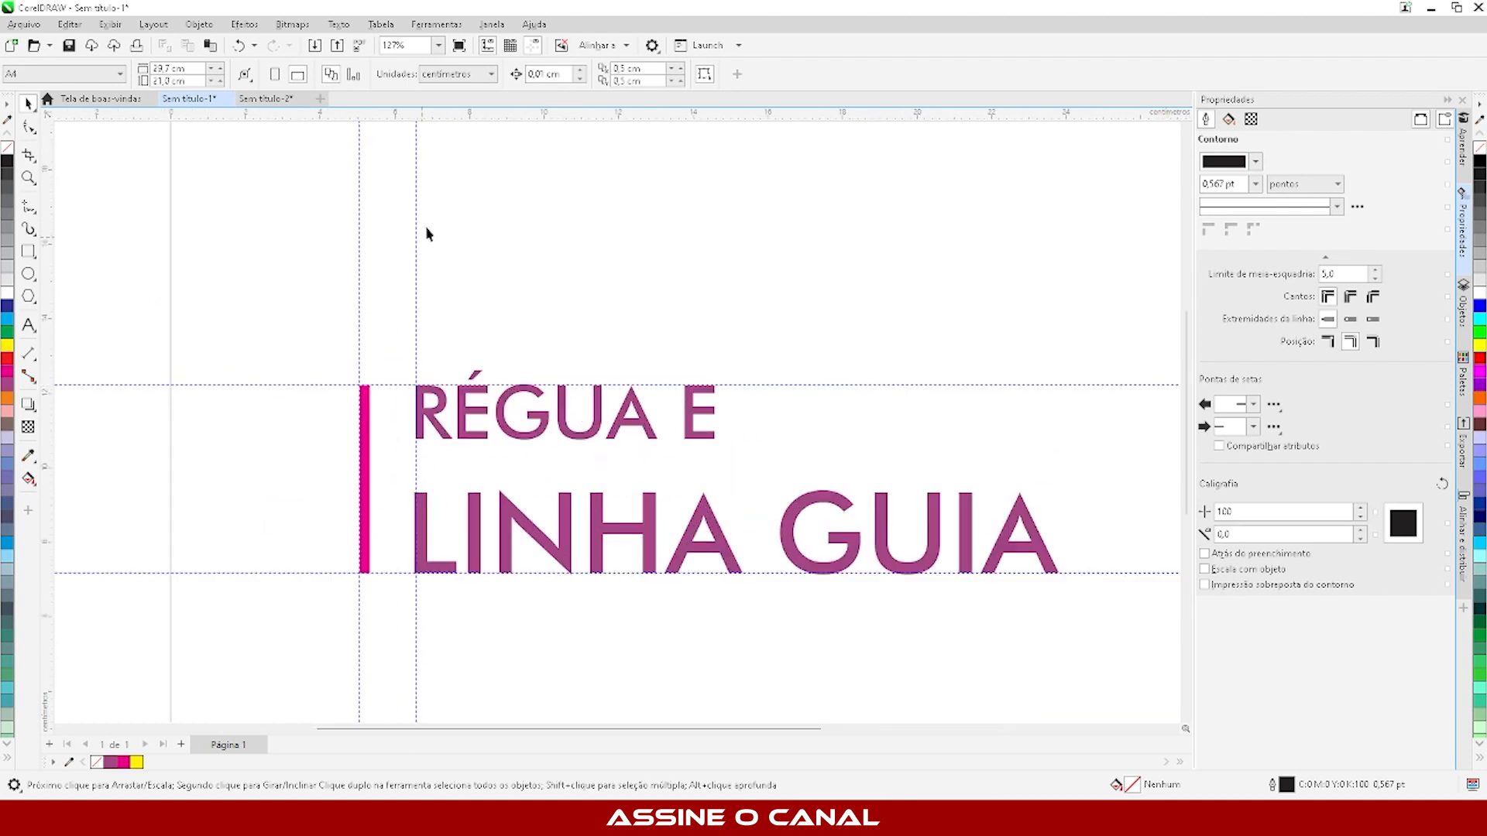
left_click(360, 316)
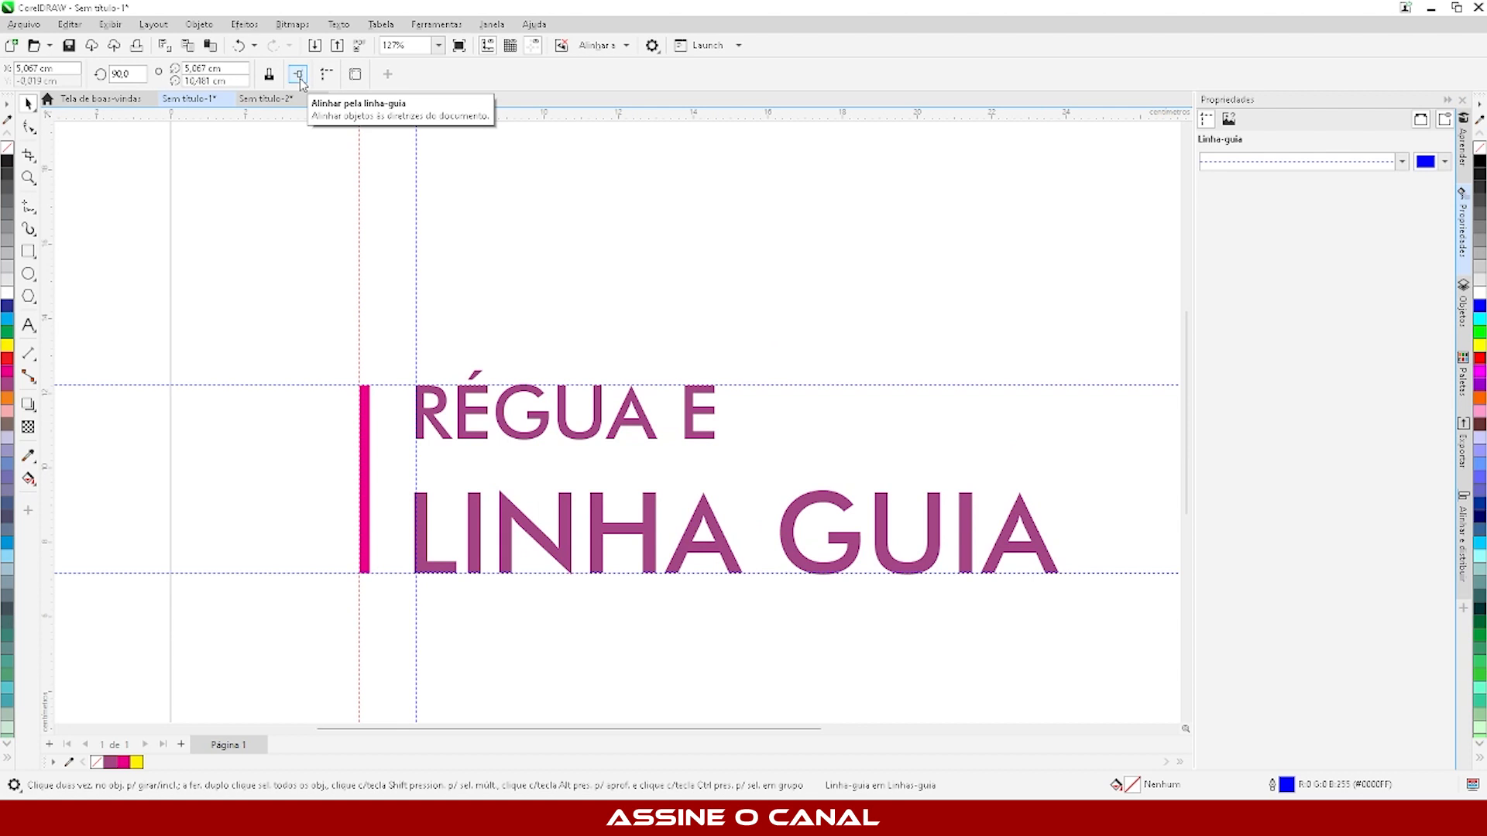
left_click(481, 139)
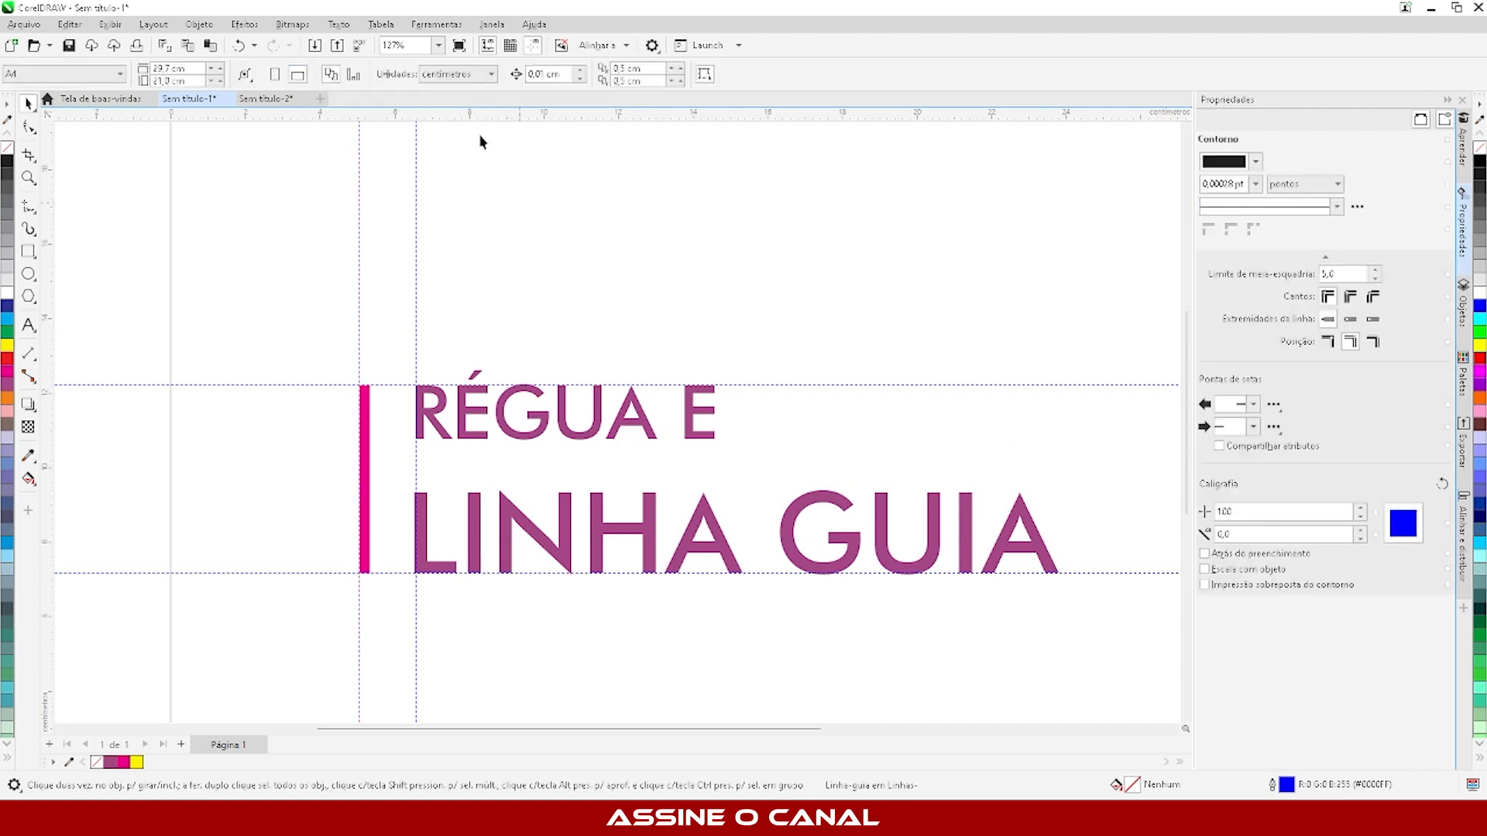
- Add a horizontal guideline above the title and draw a square about 0.64 cm wide just below it
mouse_move(481, 118)
left_mouse_down()
mouse_move(546, 225)
mouse_move(532, 270)
left_mouse_up()
left_click(248, 183)
left_click(29, 251)
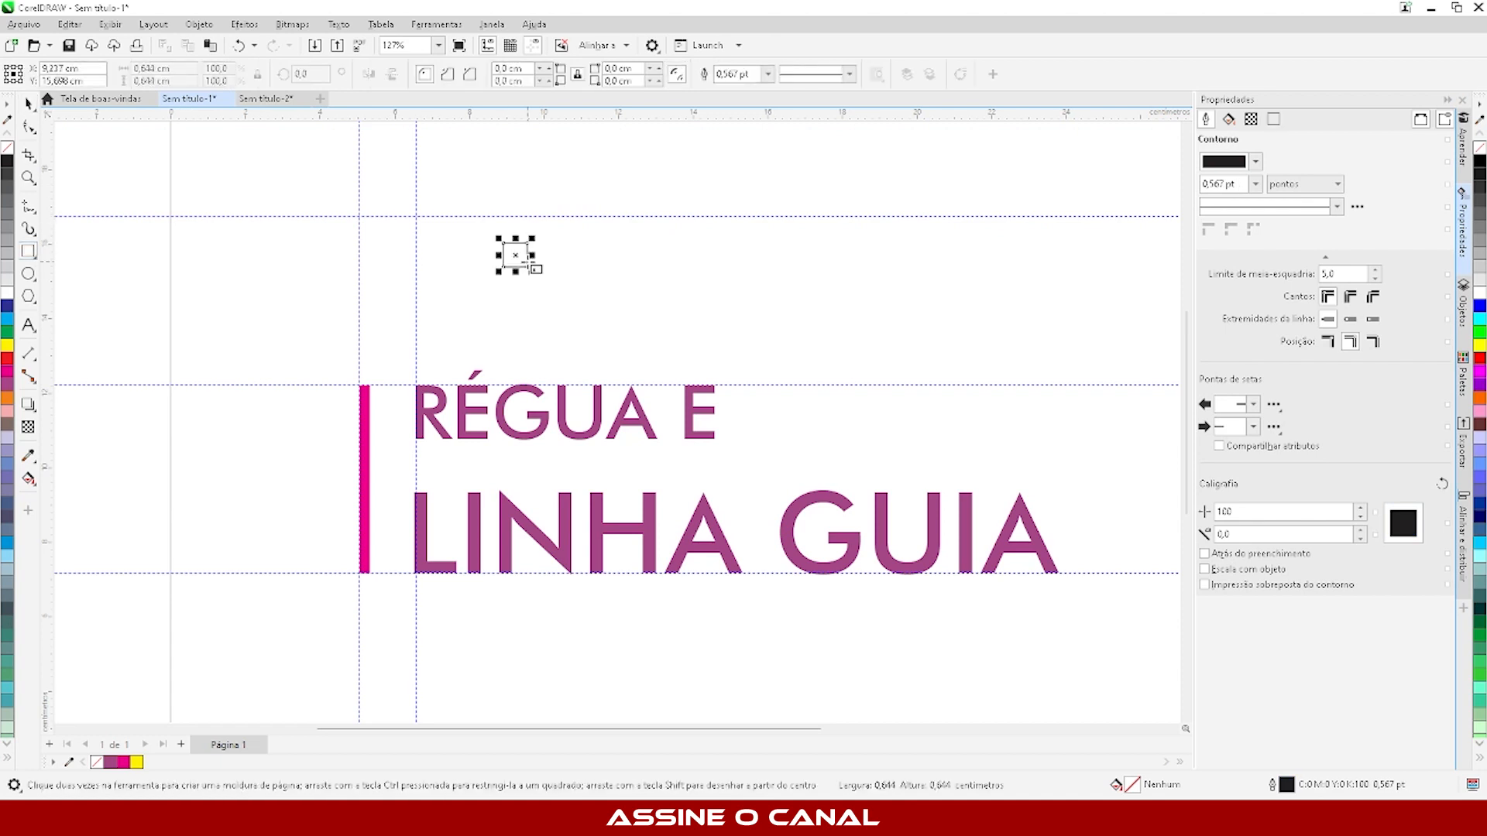
- Fill the new square with cyan
left_click(28, 103)
scroll(373, 163, "up", 3)
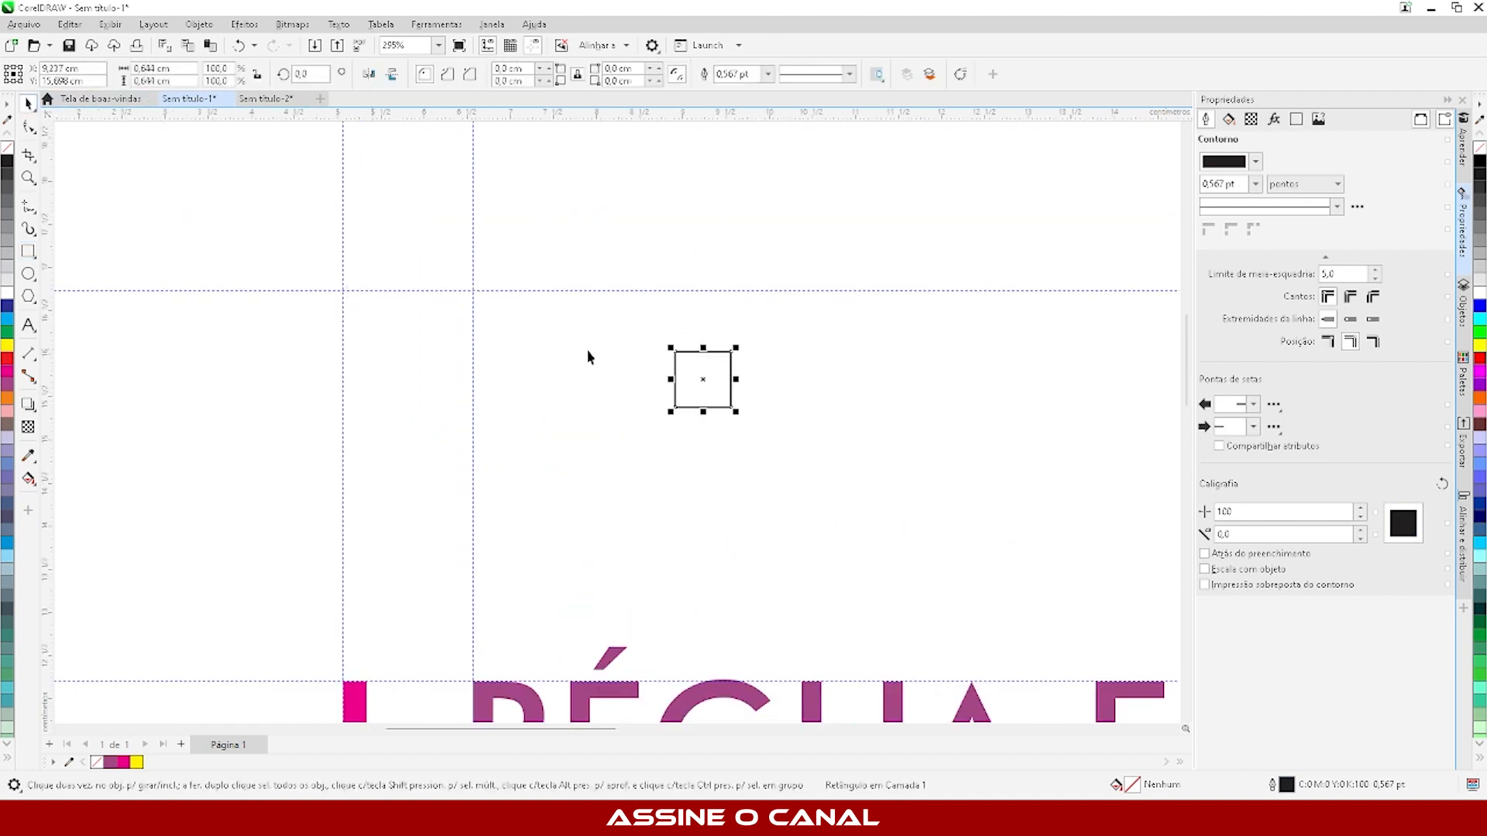
left_click(7, 318)
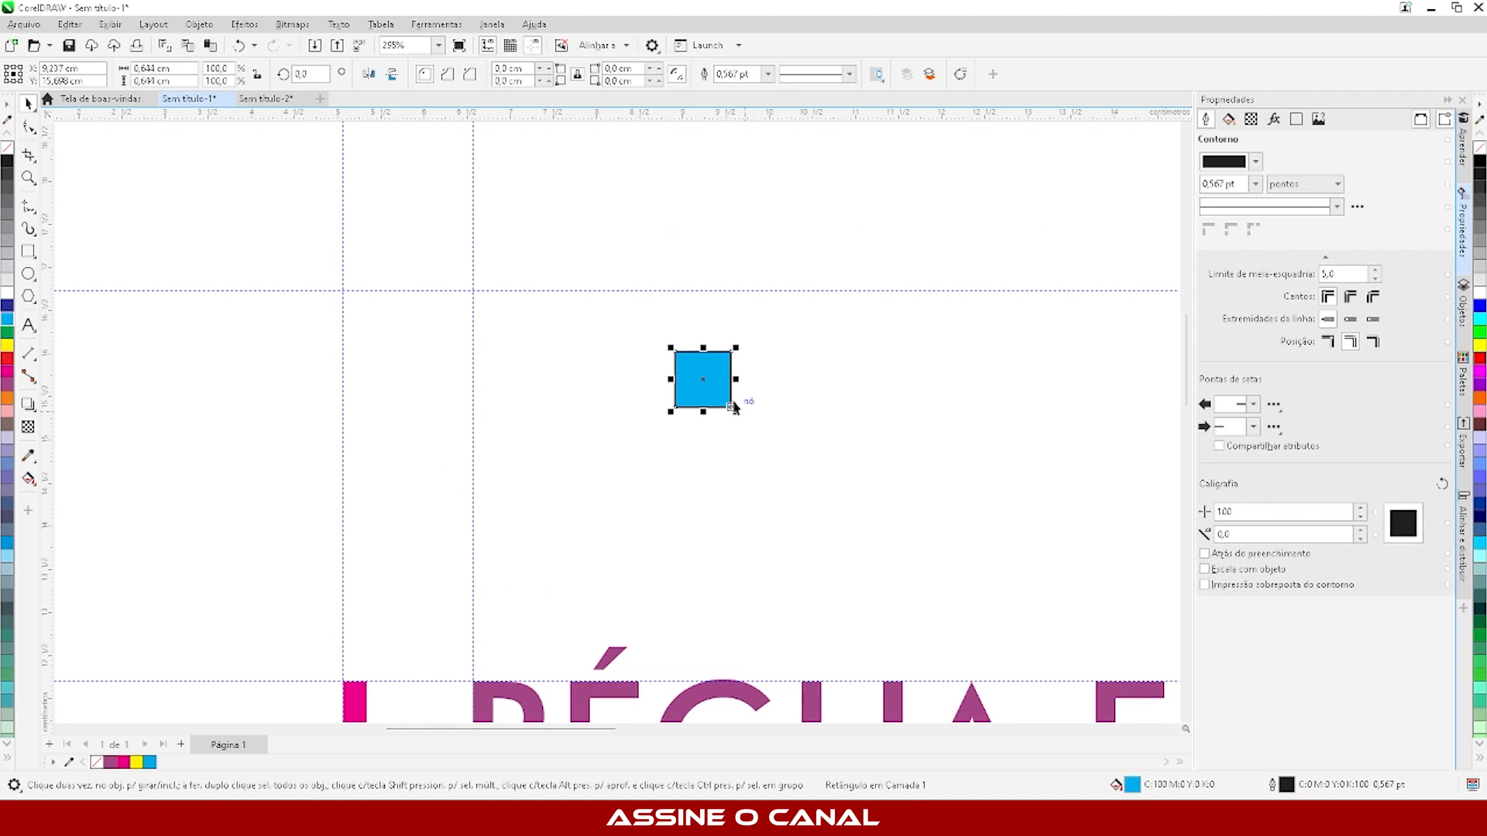
- Place a copy of the cyan square with its upper edge on the new guideline and move the original square farther down
left_click_drag(674, 353, 540, 296)
left_click(785, 249)
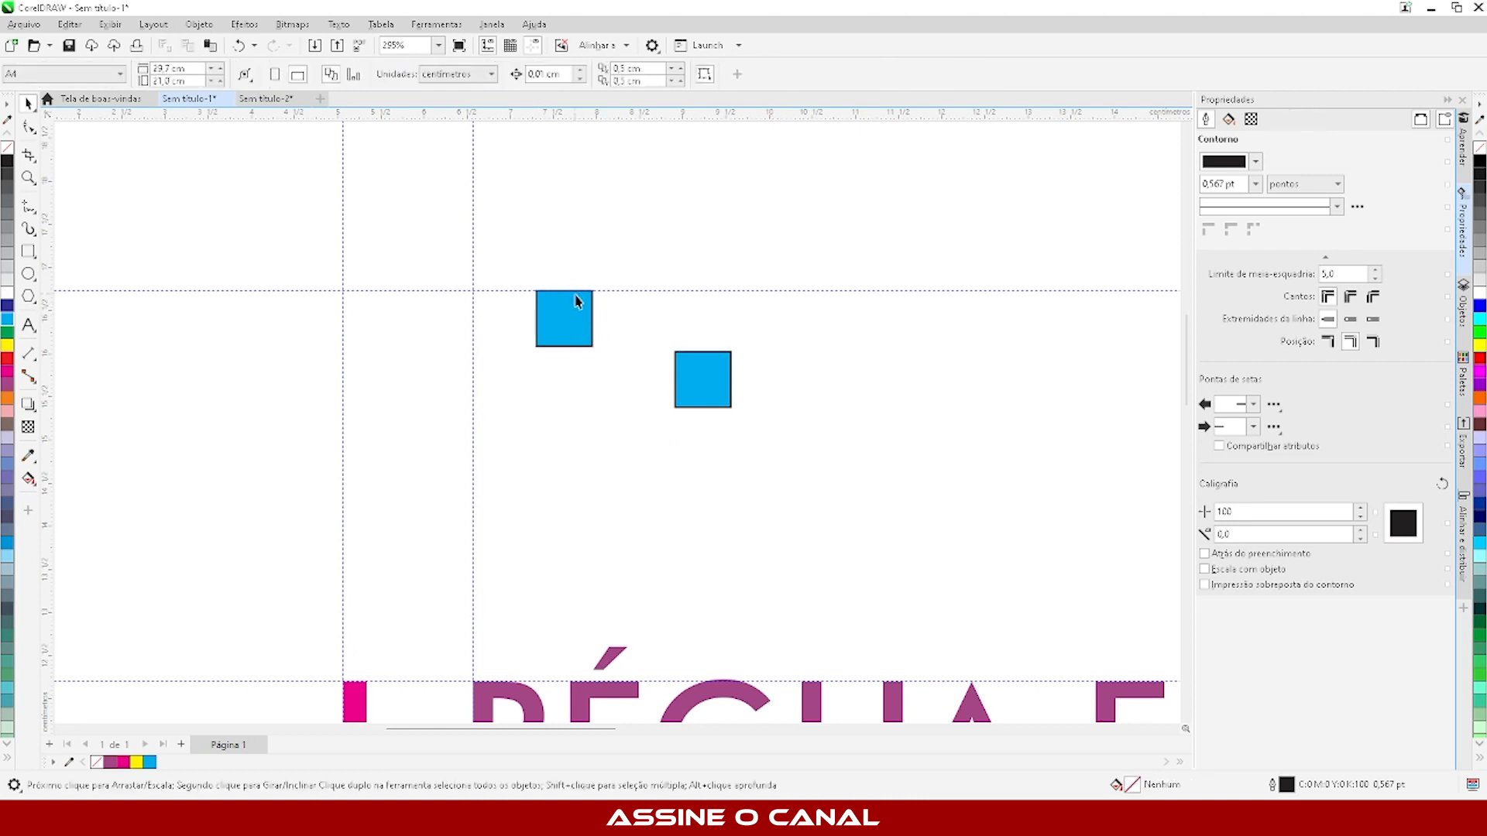
left_click_drag(725, 404, 658, 550)
- Duplicate the square on the guideline to its right and repeat the duplication three times to form an evenly spaced row of five
left_click_drag(552, 322, 633, 319)
key("ctrl+r")
key("ctrl+r")
key("ctrl+r")
left_click(721, 189)
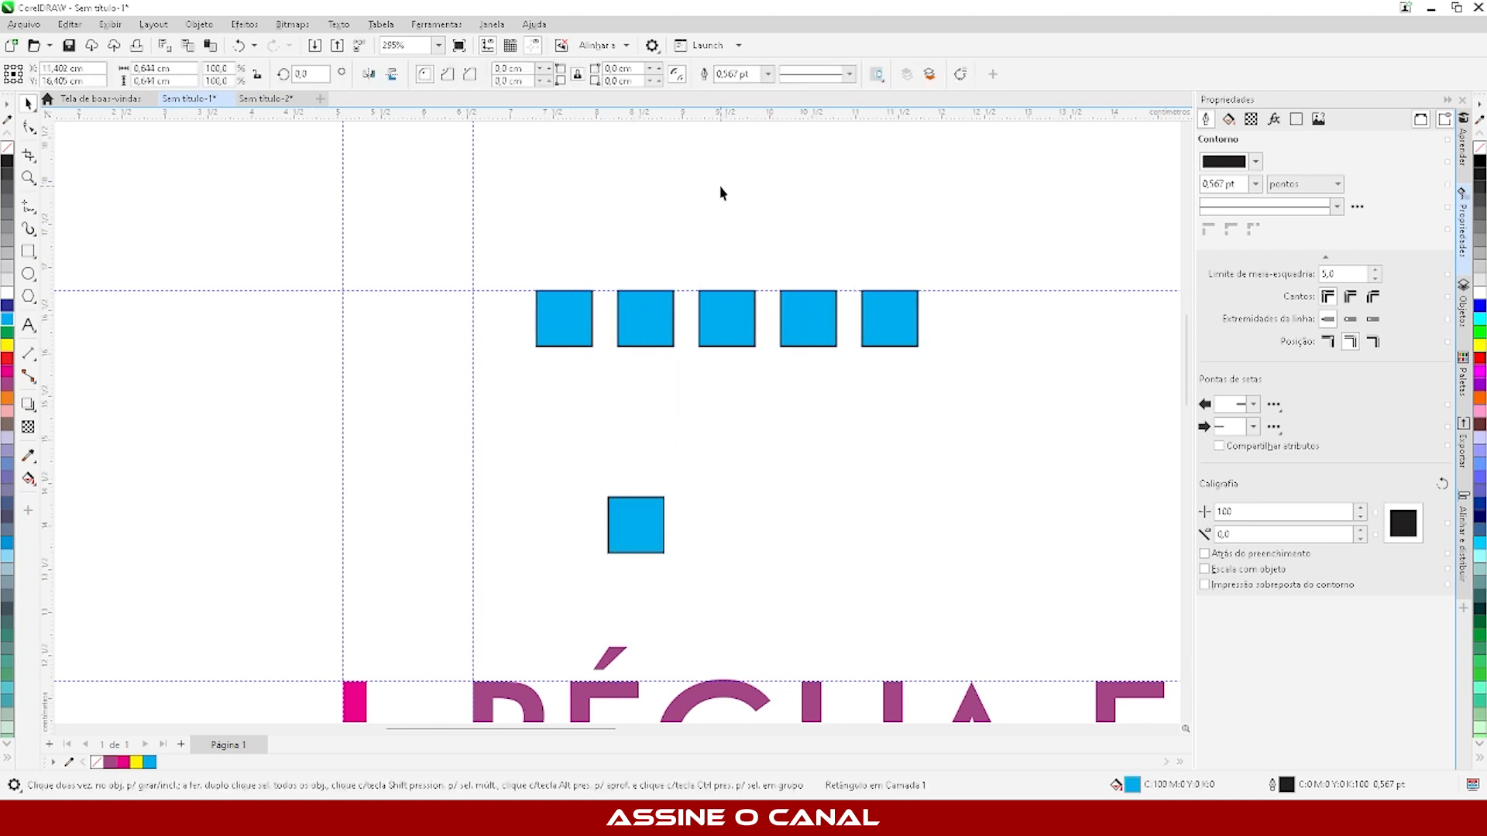
- Place two stacked copies of the row's first square against the title's vertical guideline and delete the loose square below the row
left_click(562, 332)
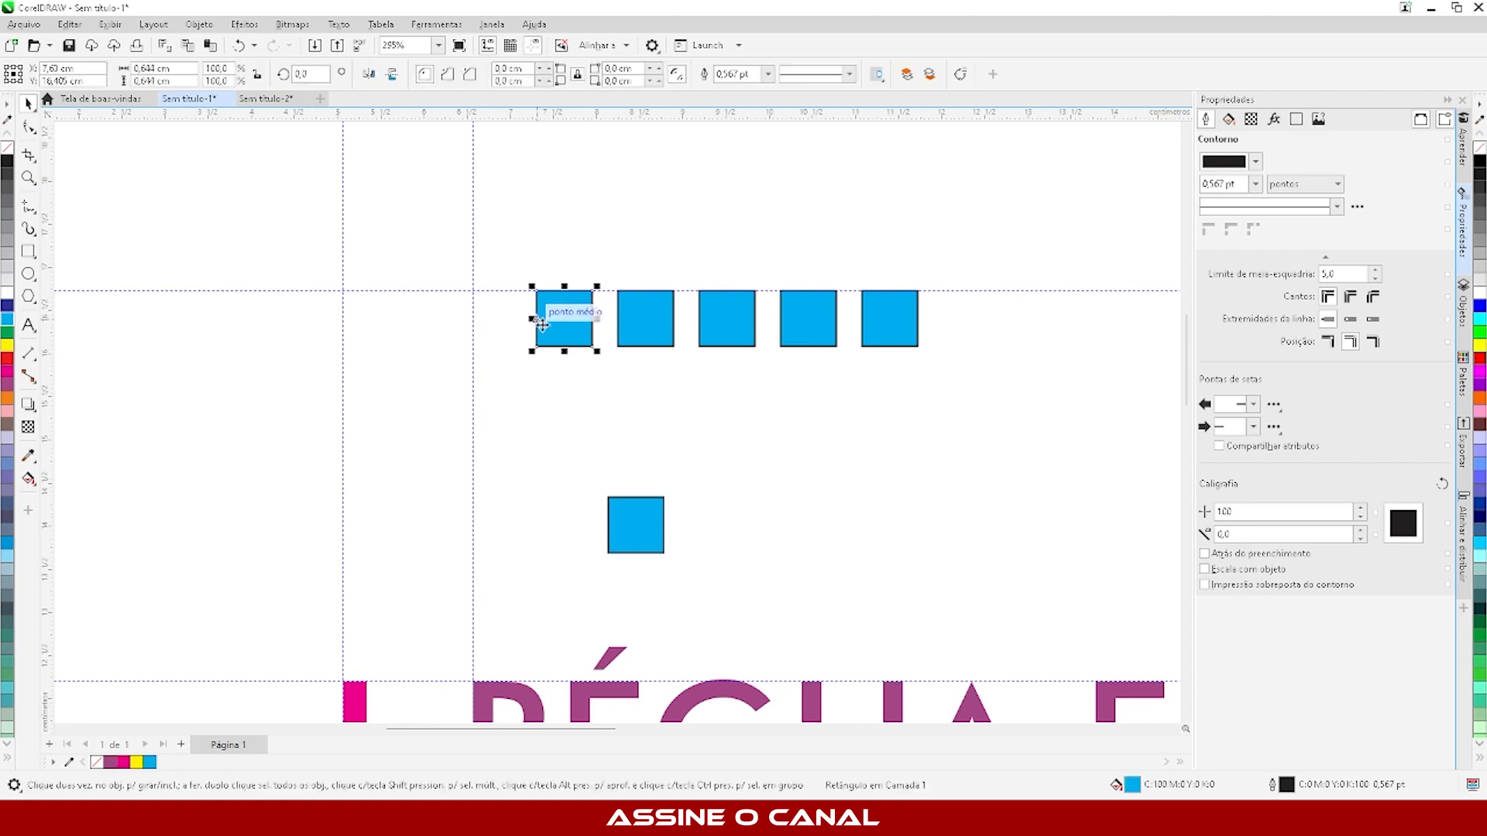
left_click_drag(533, 339, 485, 511)
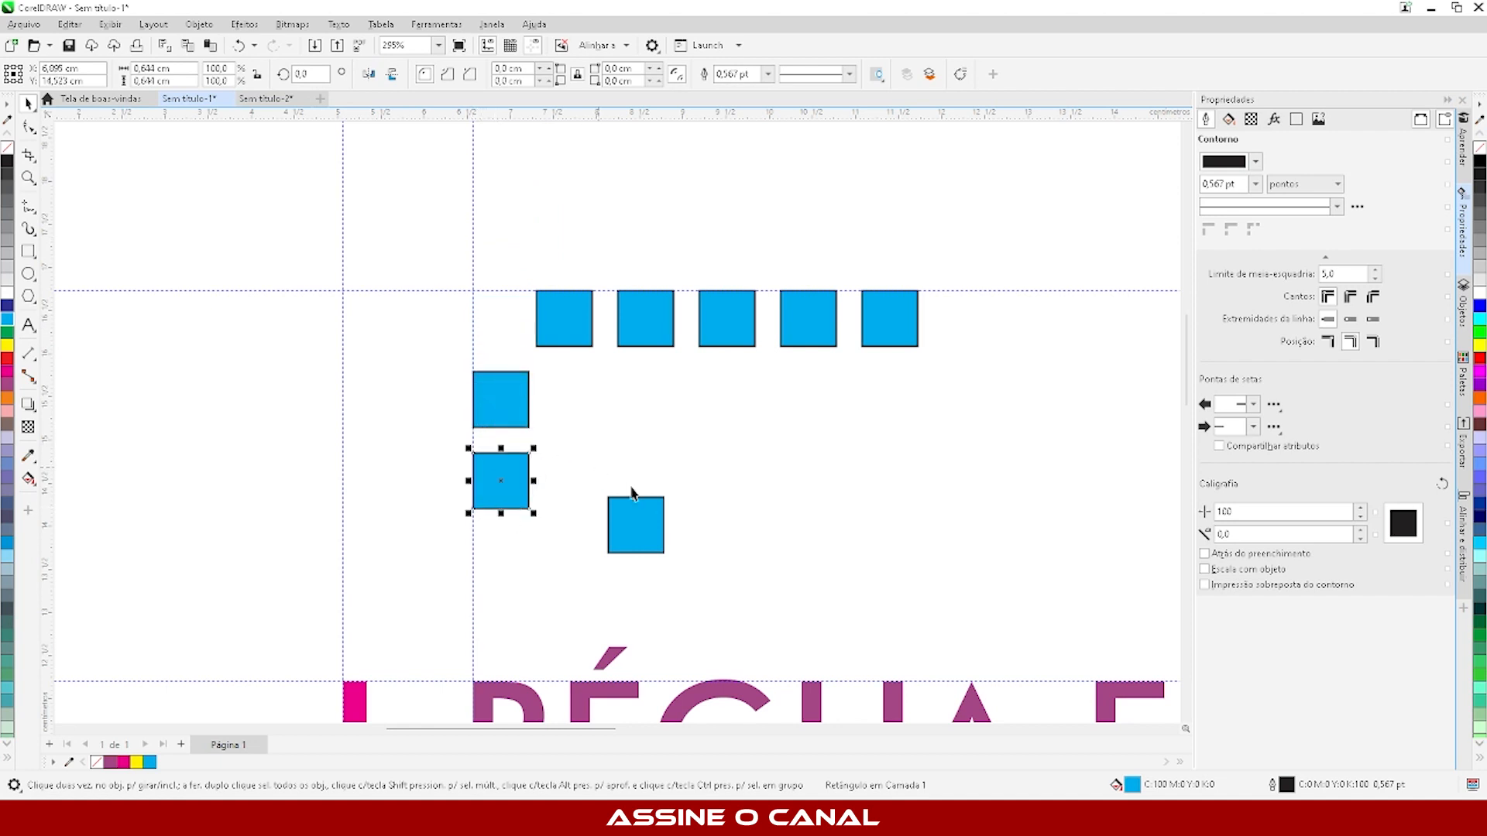
left_click(646, 513)
key("Delete")
scroll(402, 294, "down", 4)
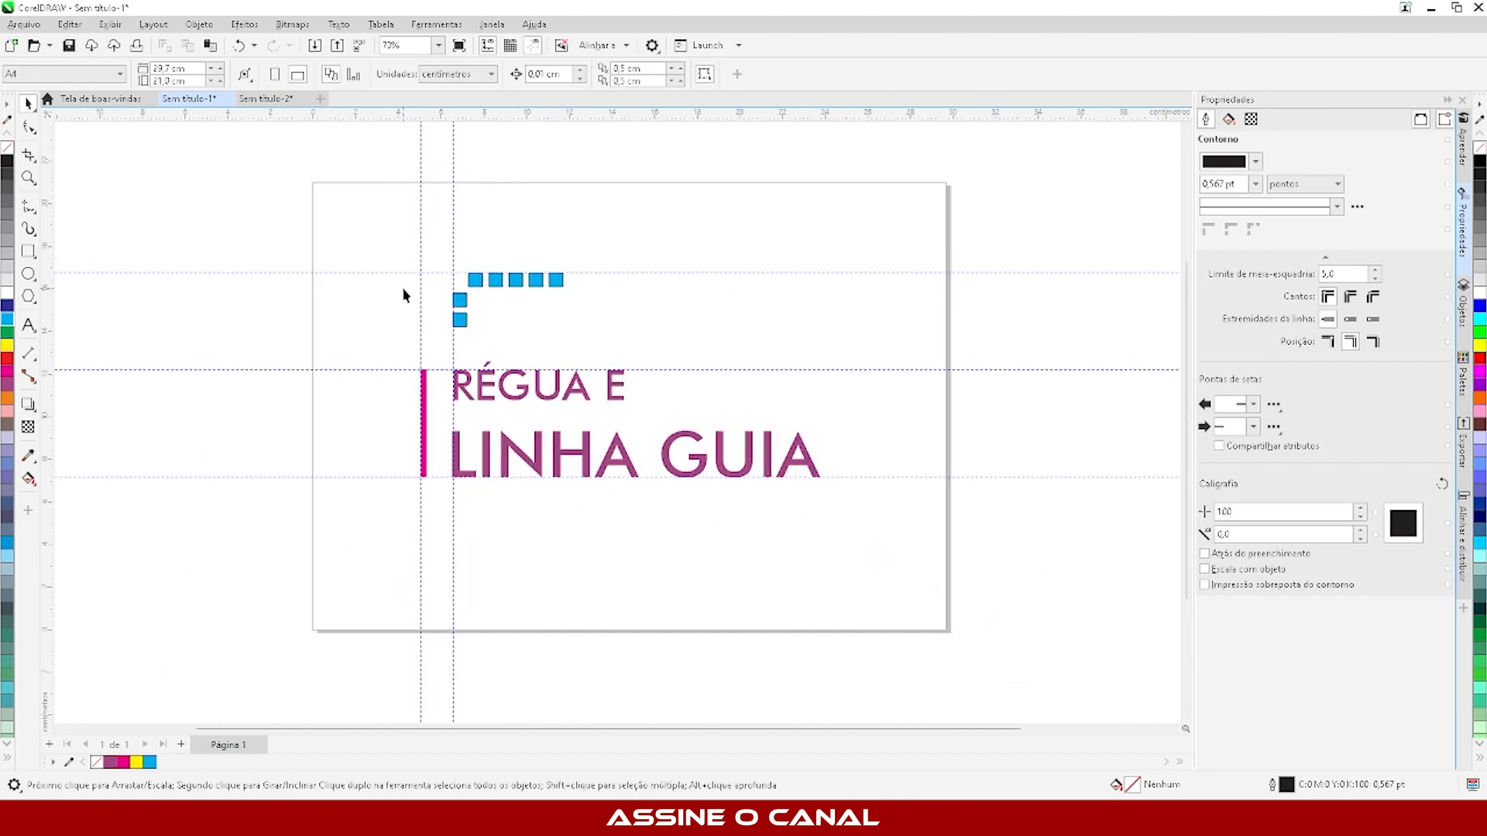
left_click_drag(687, 382, 900, 568)
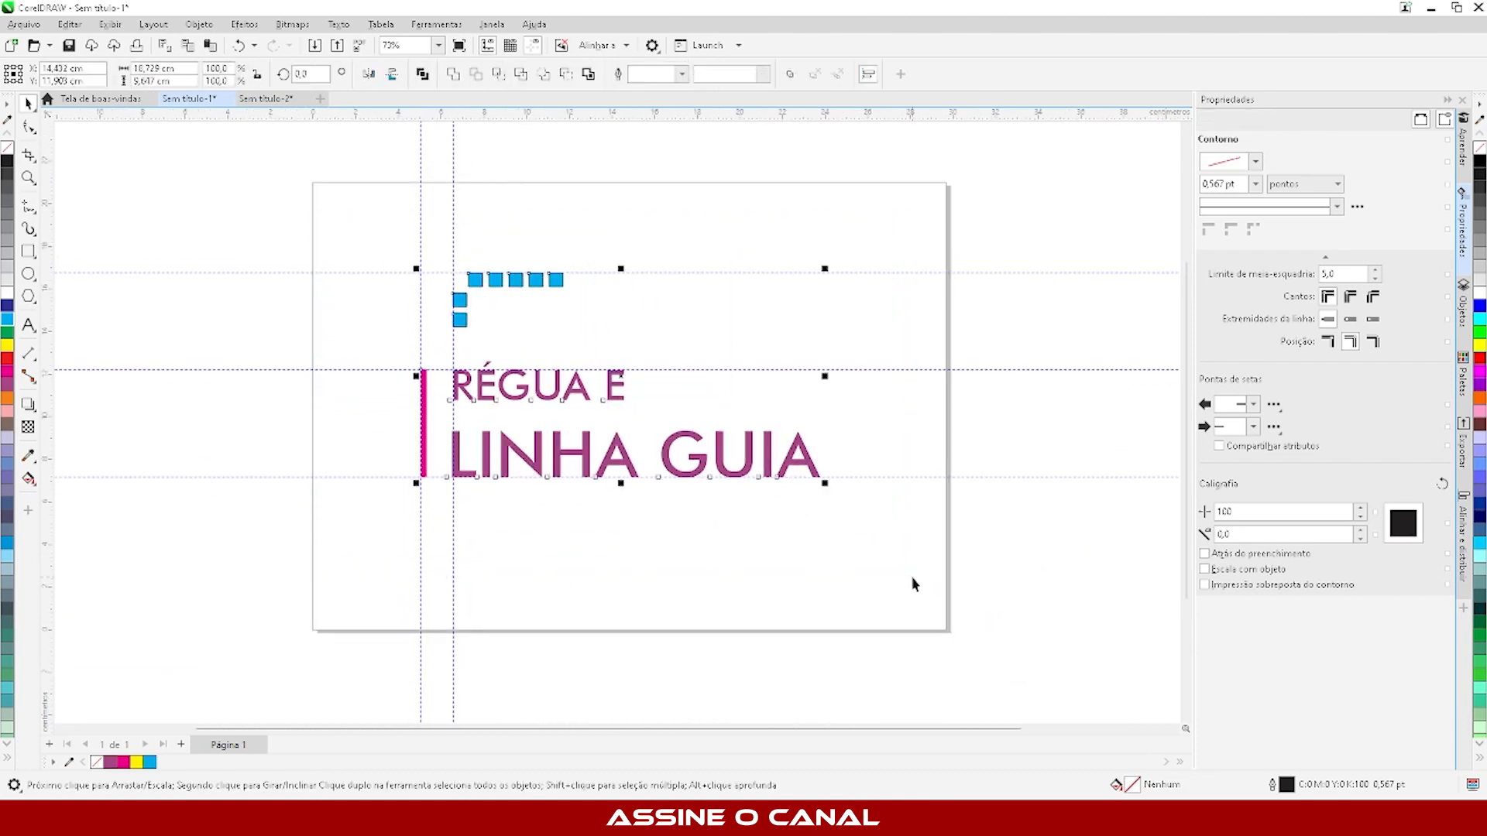
key("Delete")
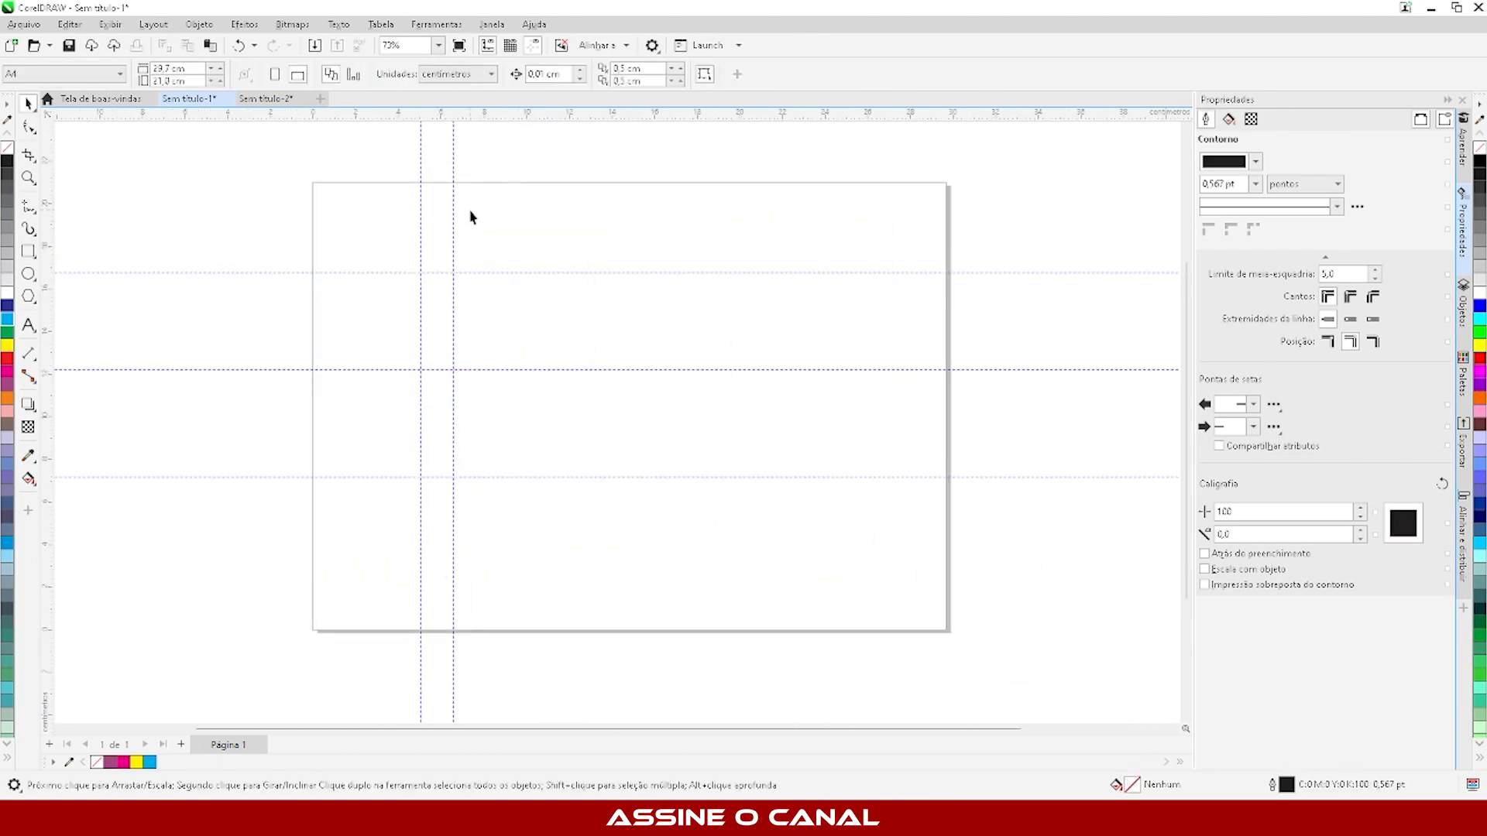
key("ctrl+z")
- Delete all the cyan squares above the title, keeping the title and the magenta bar
left_click(548, 209)
left_click_drag(659, 220, 431, 345)
key("Delete")
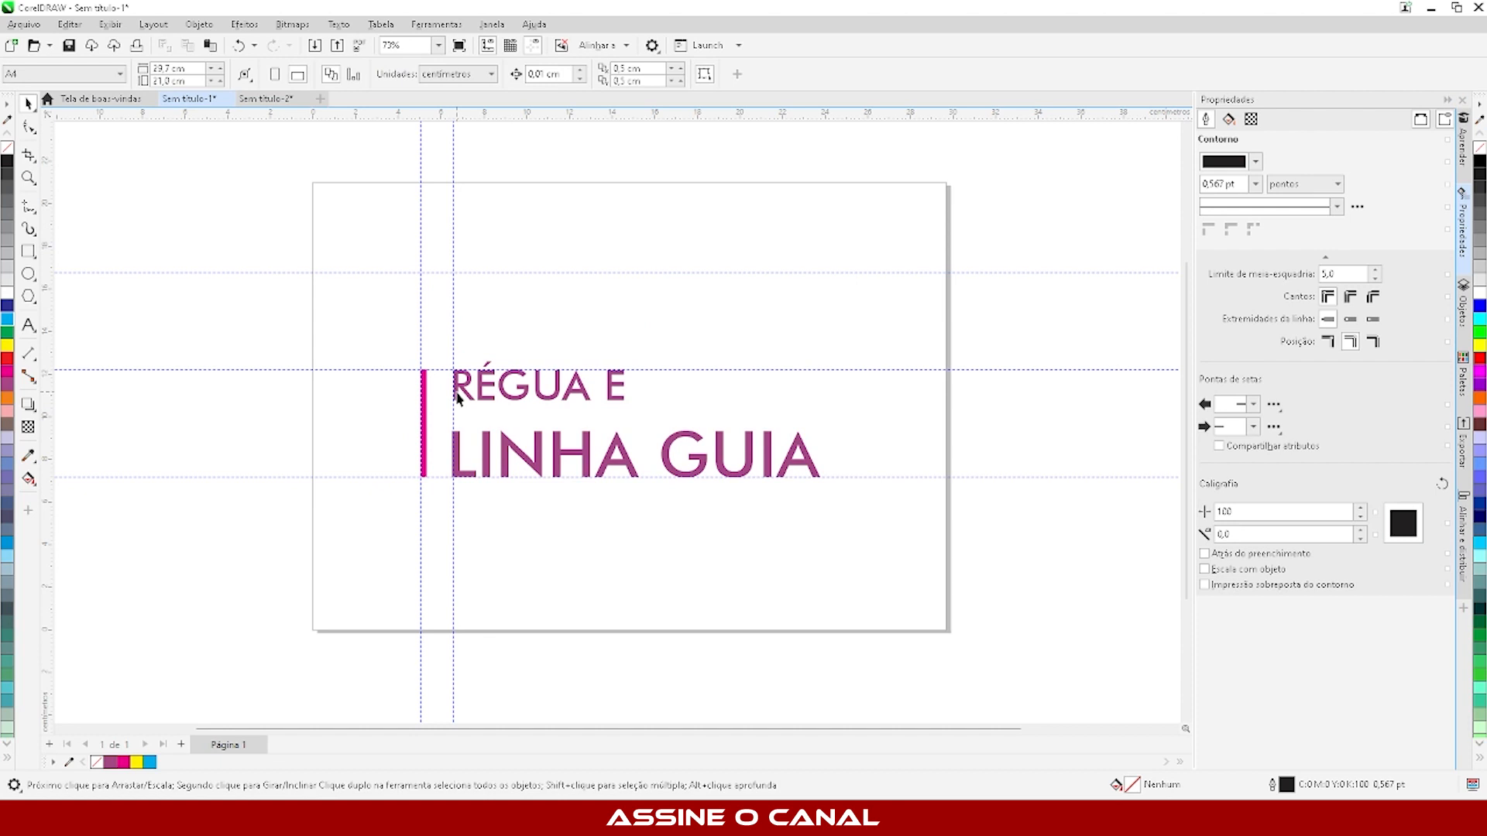
- Add a second page to the document and return to page 1
scroll(523, 390, "up", 1)
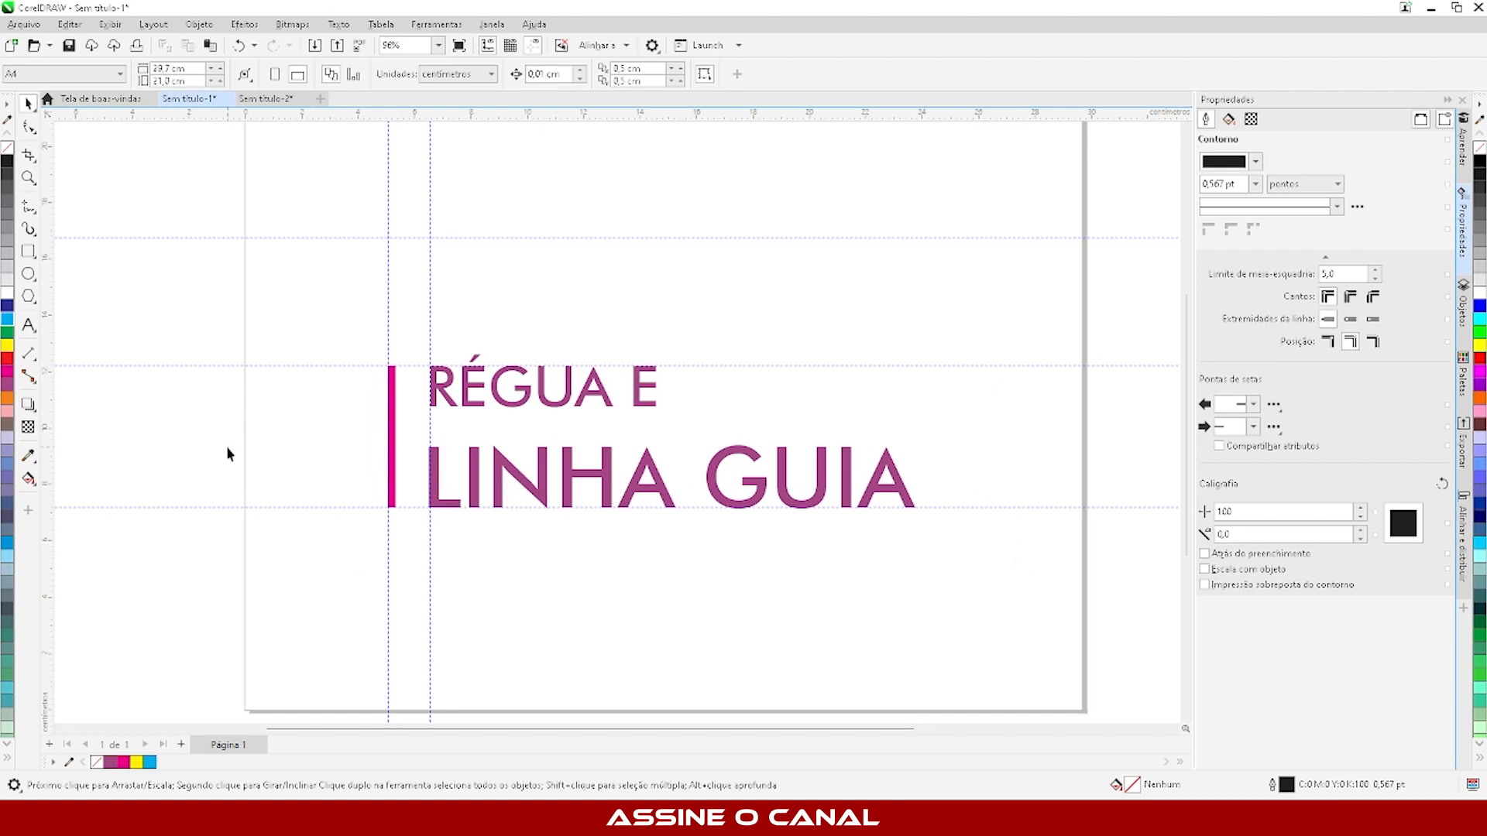
left_click(180, 744)
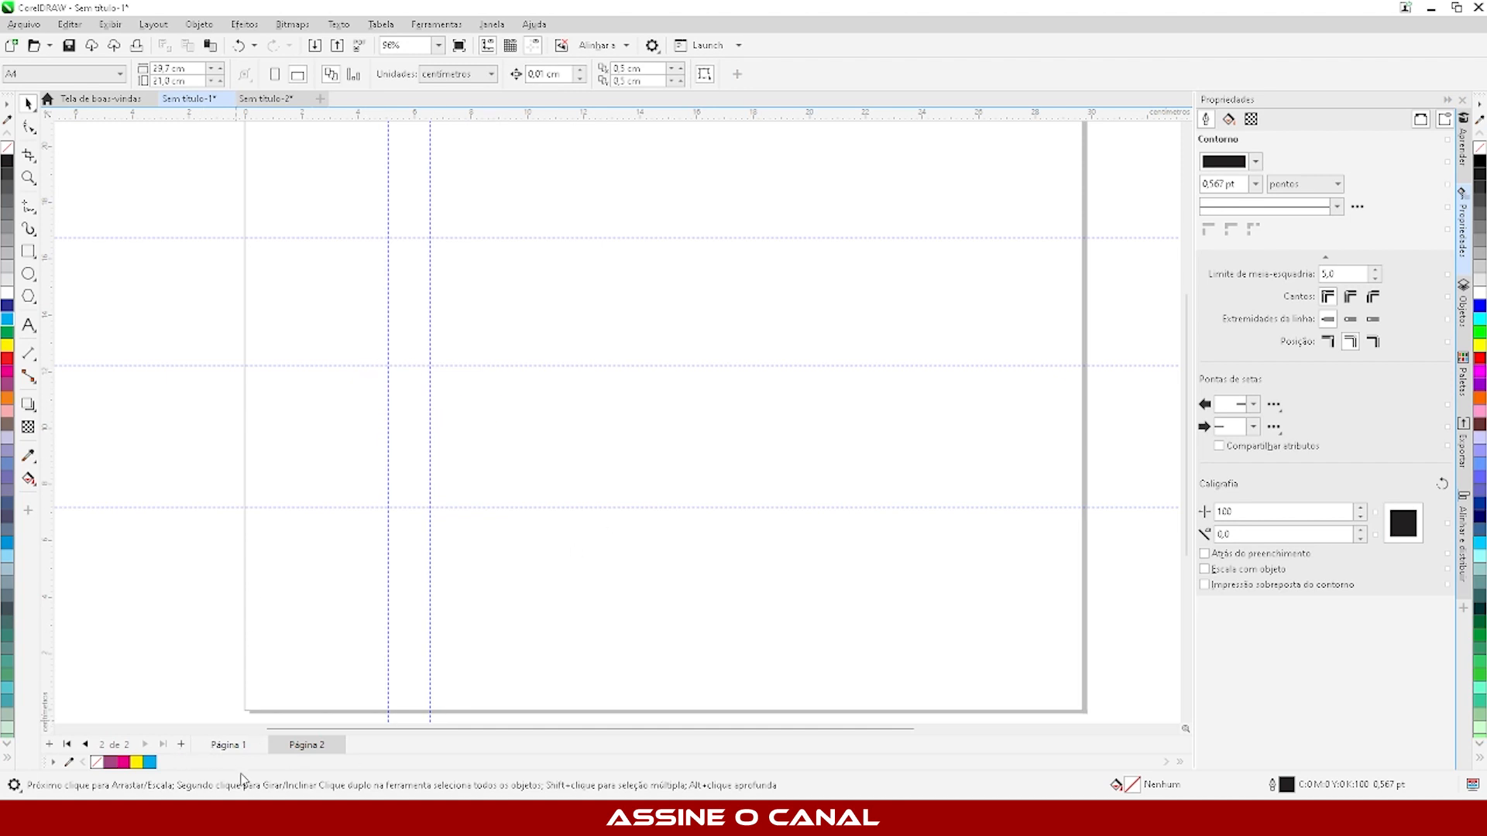
left_click(232, 748)
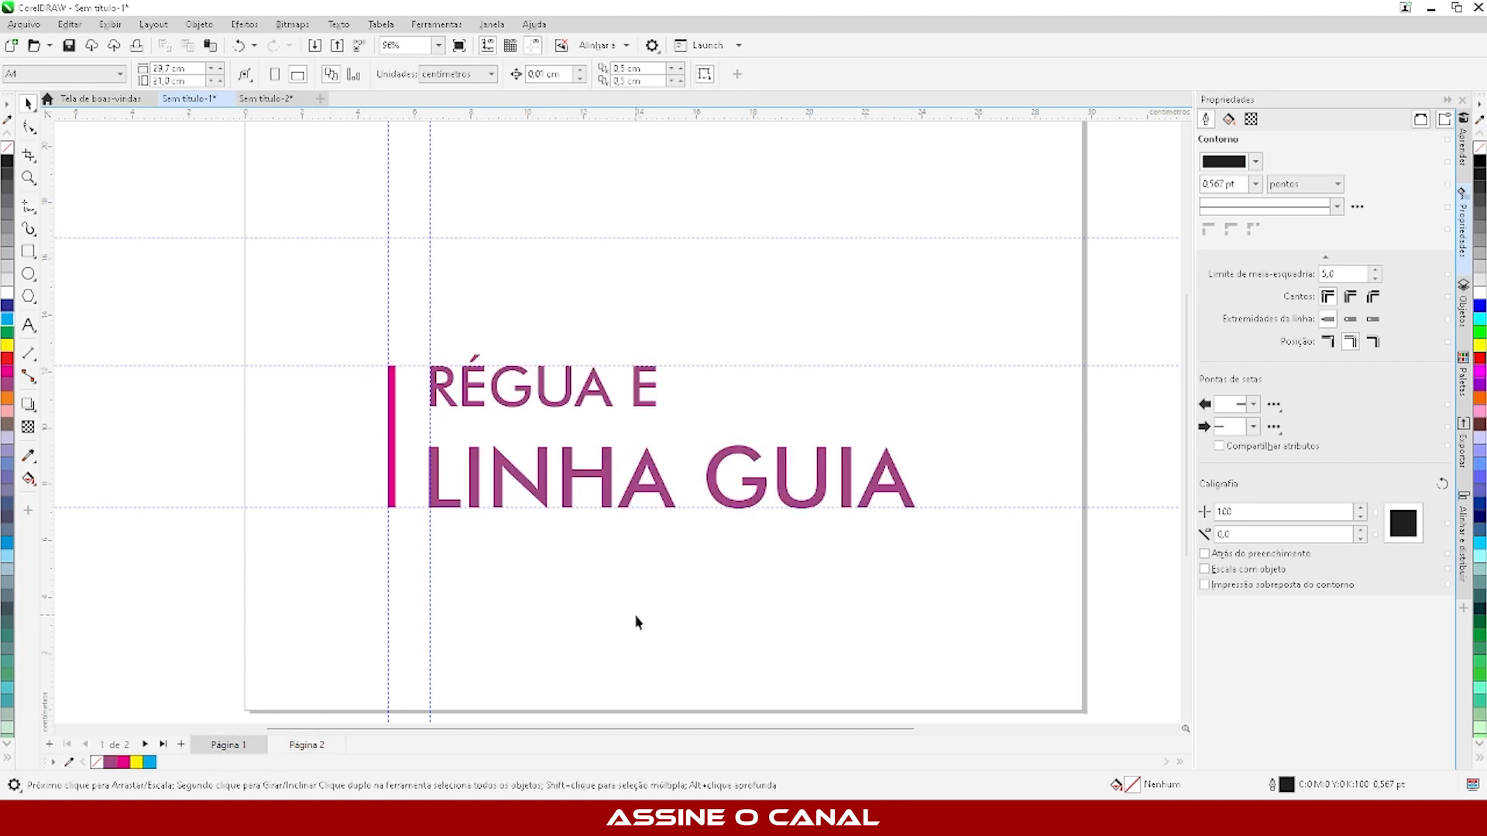
- Move the horizontal guideline at the title's upper edge upward and undo it, then repeat the move from the bar's top and undo it
scroll(381, 384, "up", 4)
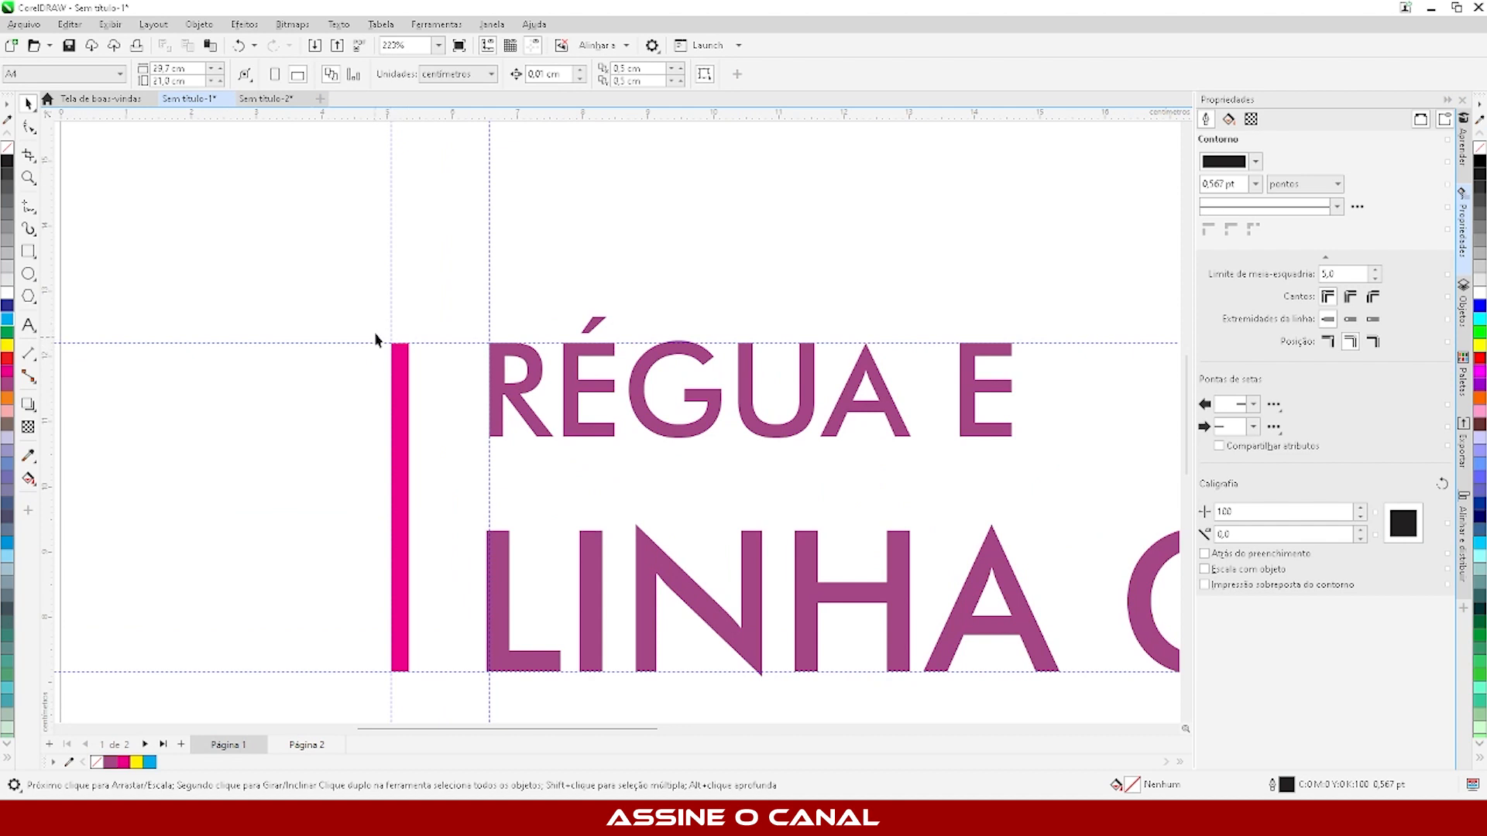
left_click(308, 342)
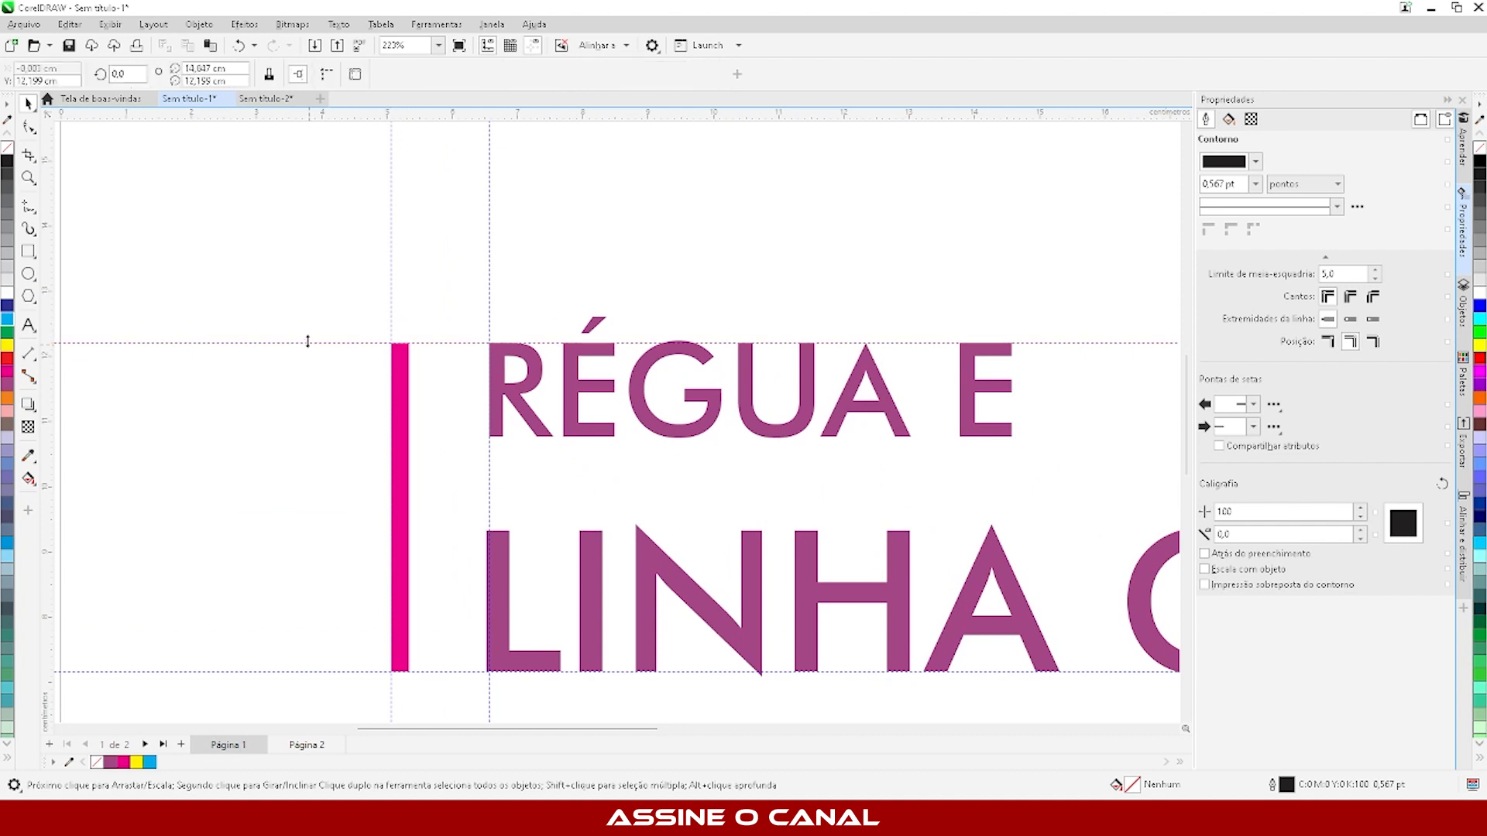
left_click_drag(307, 342, 230, 223)
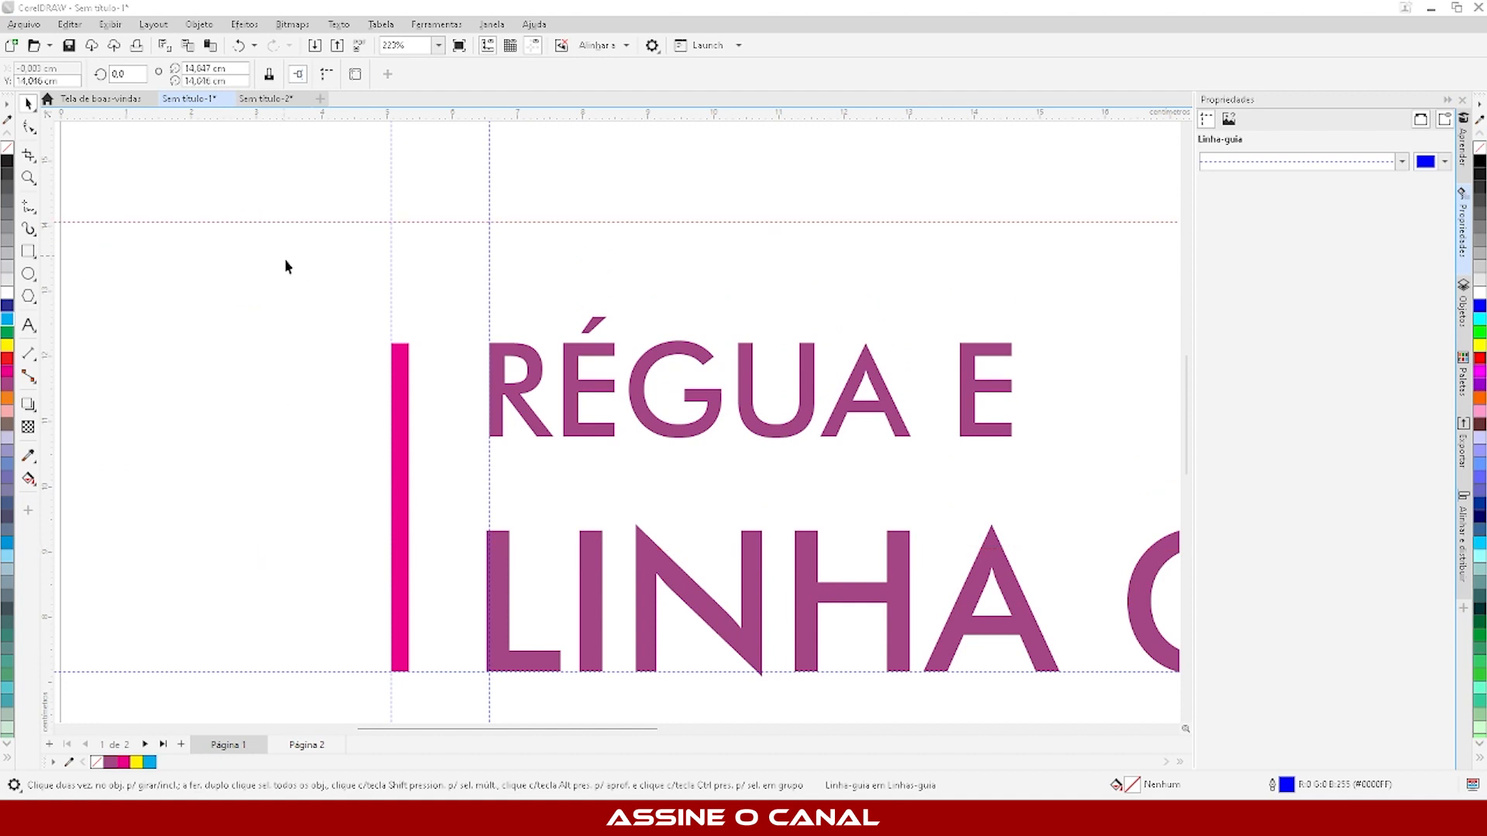
key("ctrl+z")
key("ctrl+z")
key("ctrl+z")
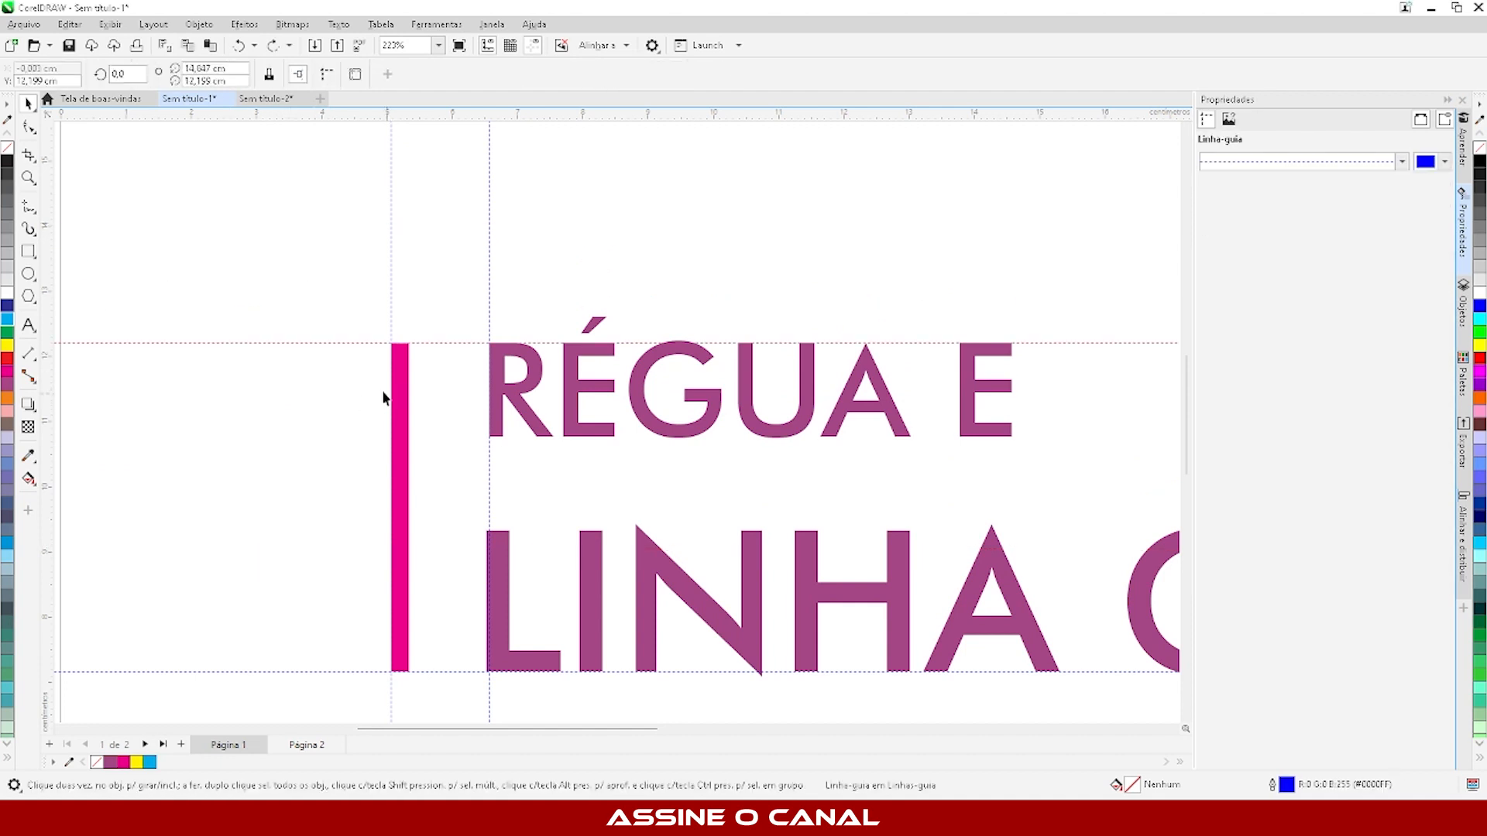
left_click(451, 410)
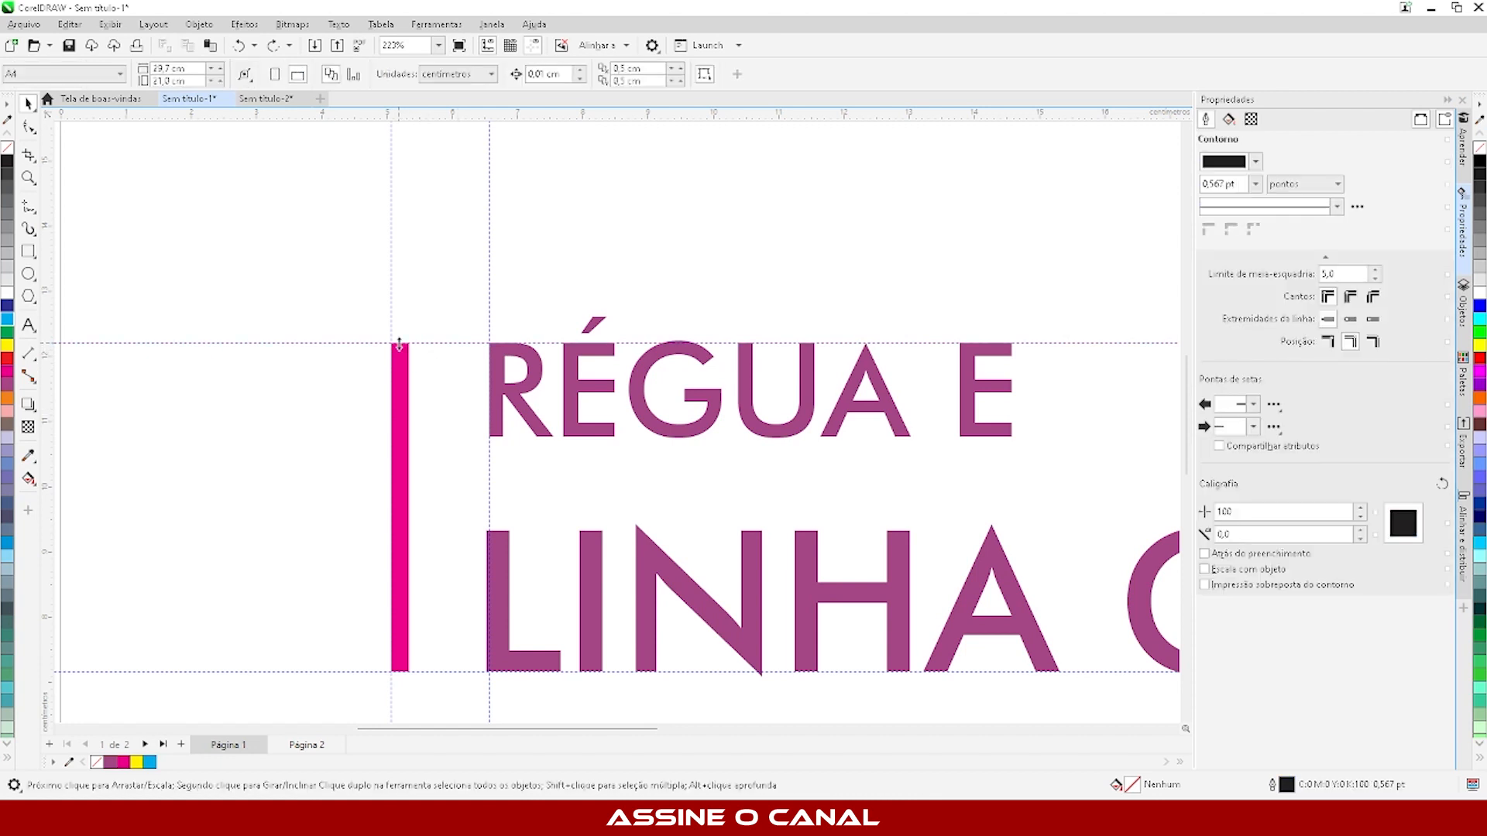
left_click_drag(399, 342, 285, 192)
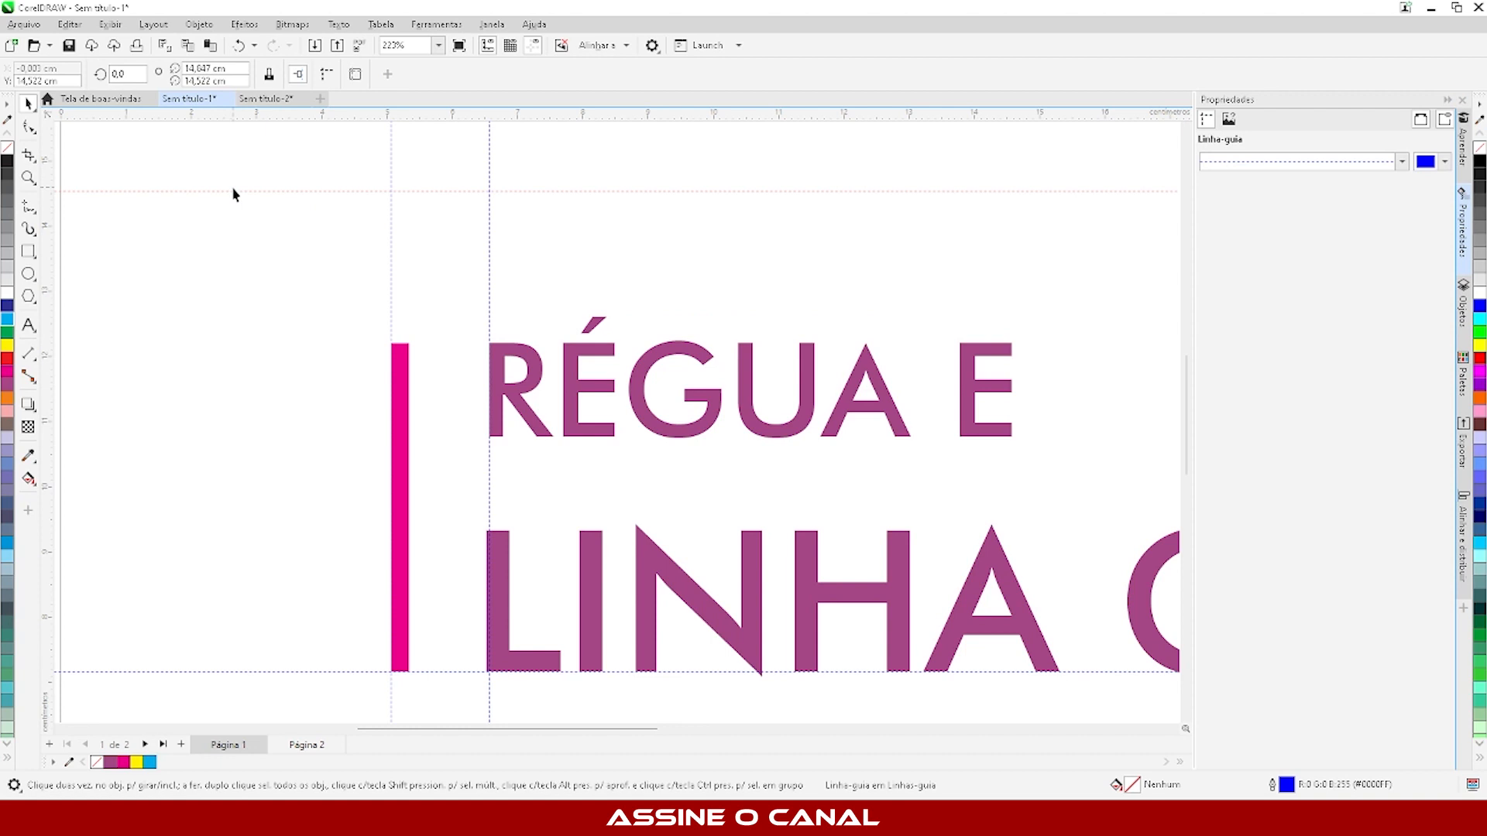
key("ctrl+z")
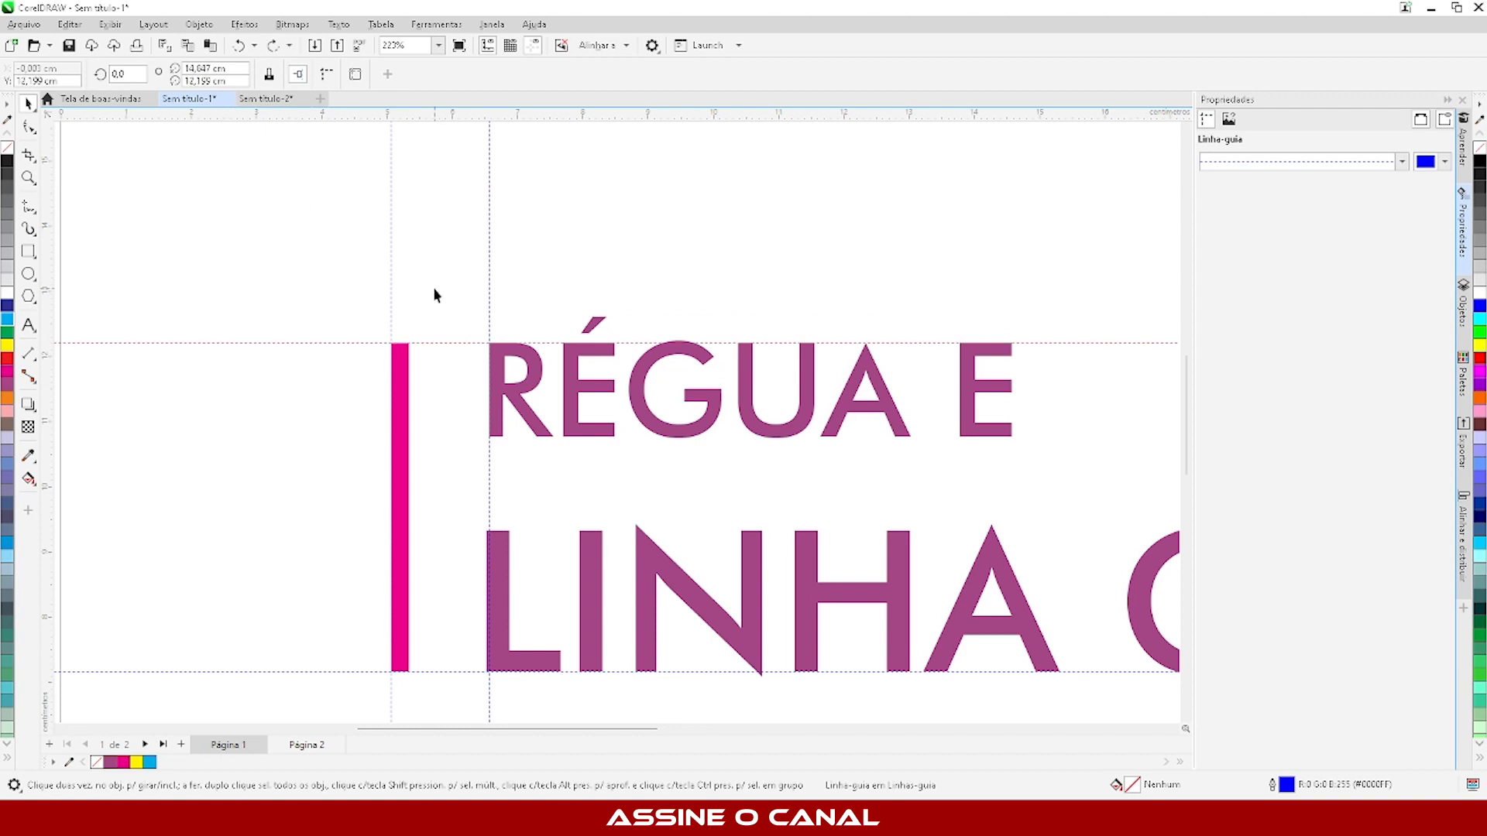
- Lock the horizontal guideline at the title's upper edge, select it to check the lock, and deselect it
right_click(313, 343)
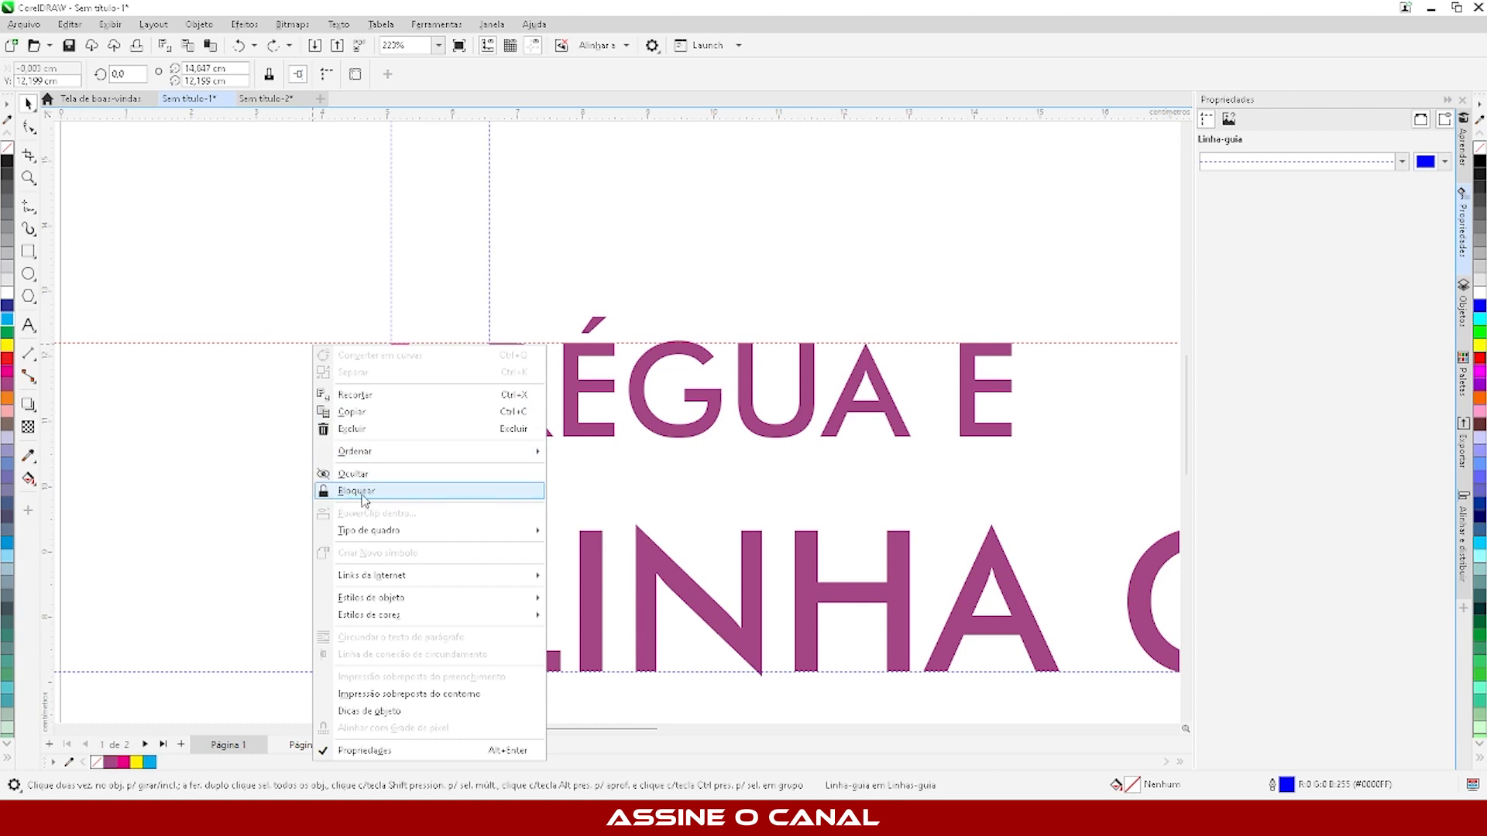
left_click(348, 495)
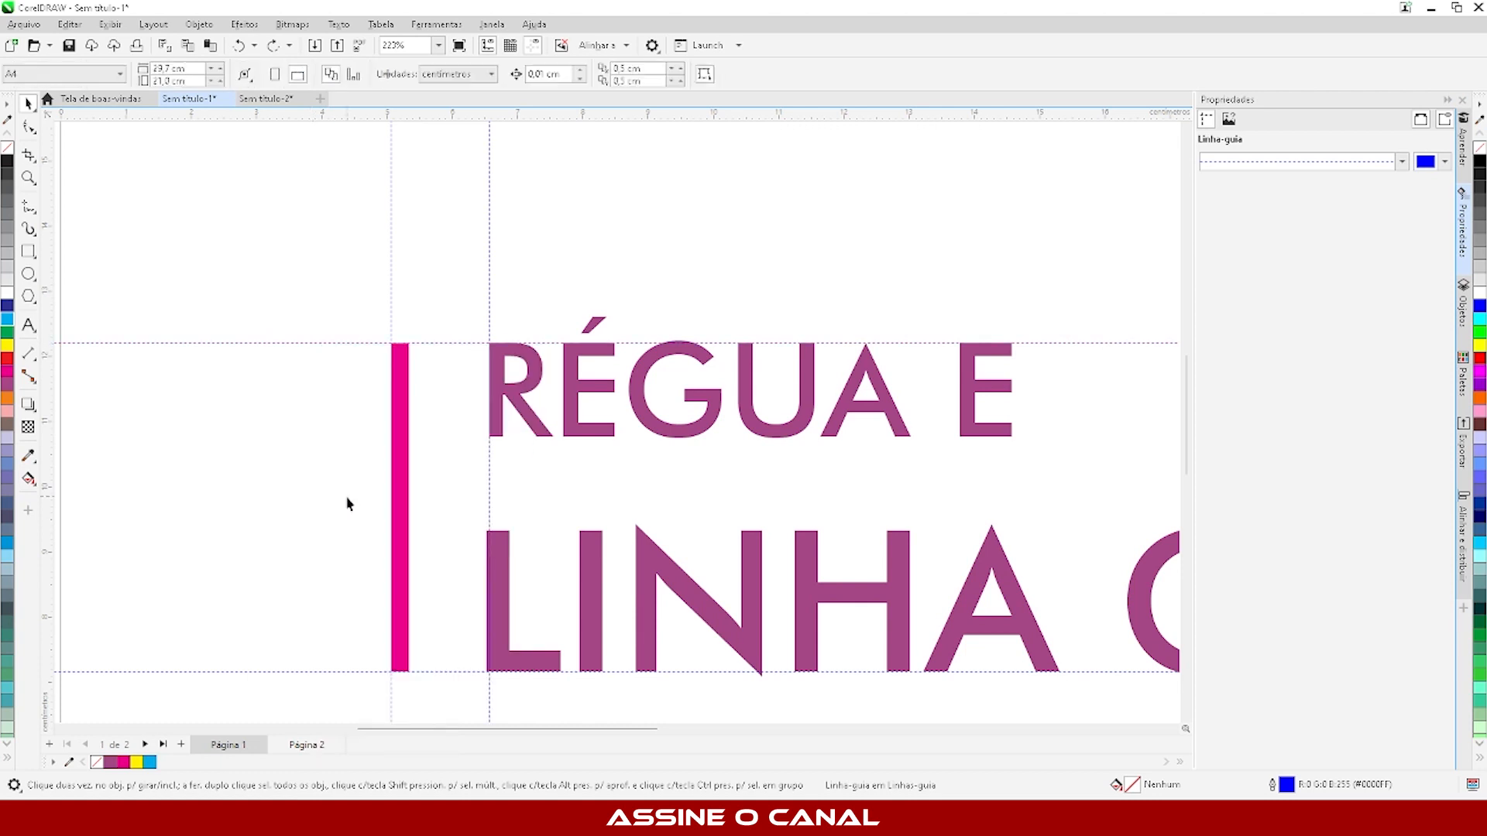
left_click(289, 343)
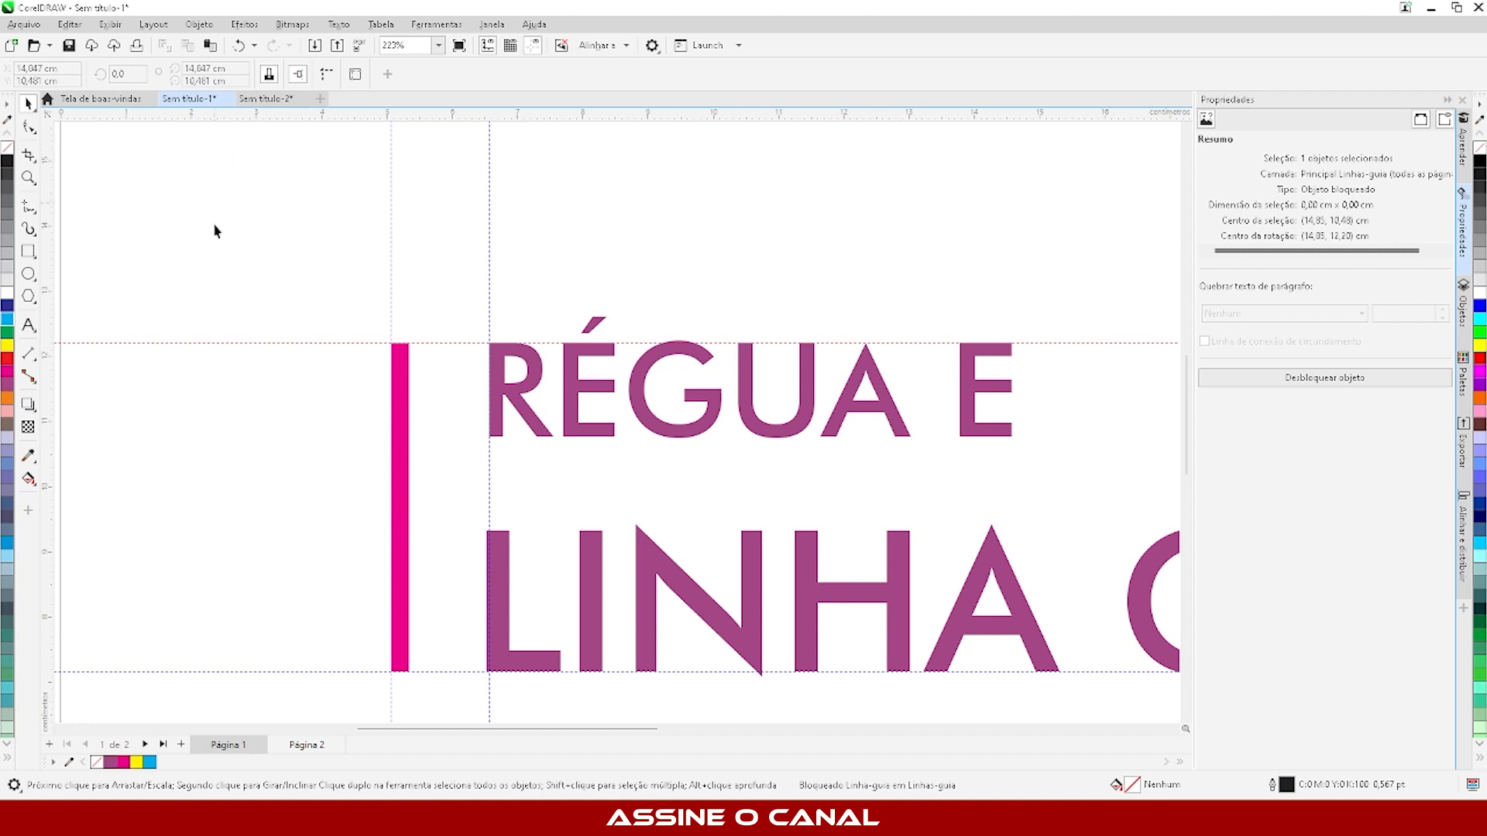
left_click(328, 296)
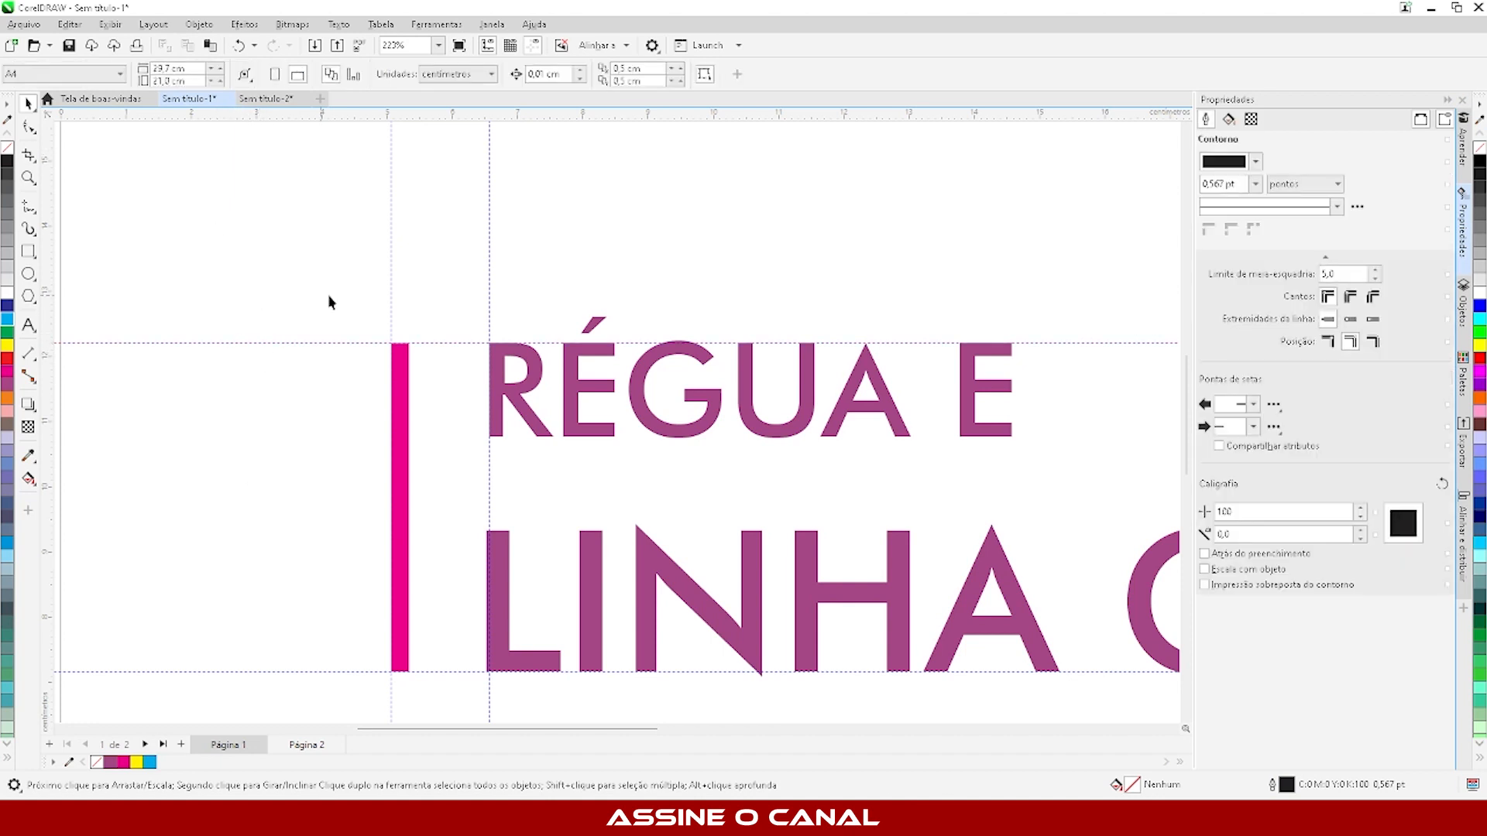
- Try moving the vertical guideline at the magenta bar, undo the move, and lock that guideline
left_click_drag(391, 271, 153, 296)
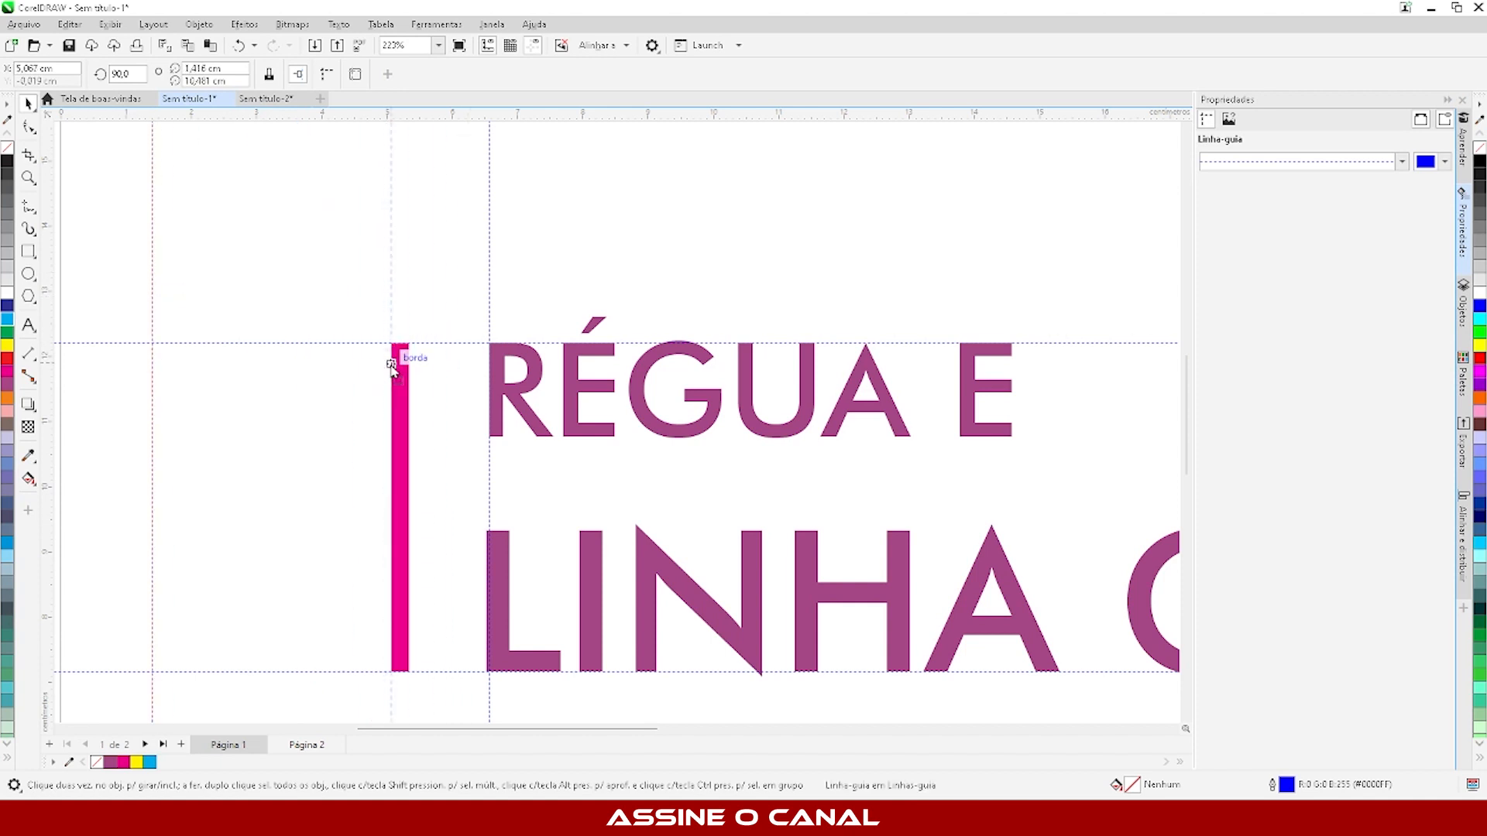
key("ctrl+z")
right_click(392, 266)
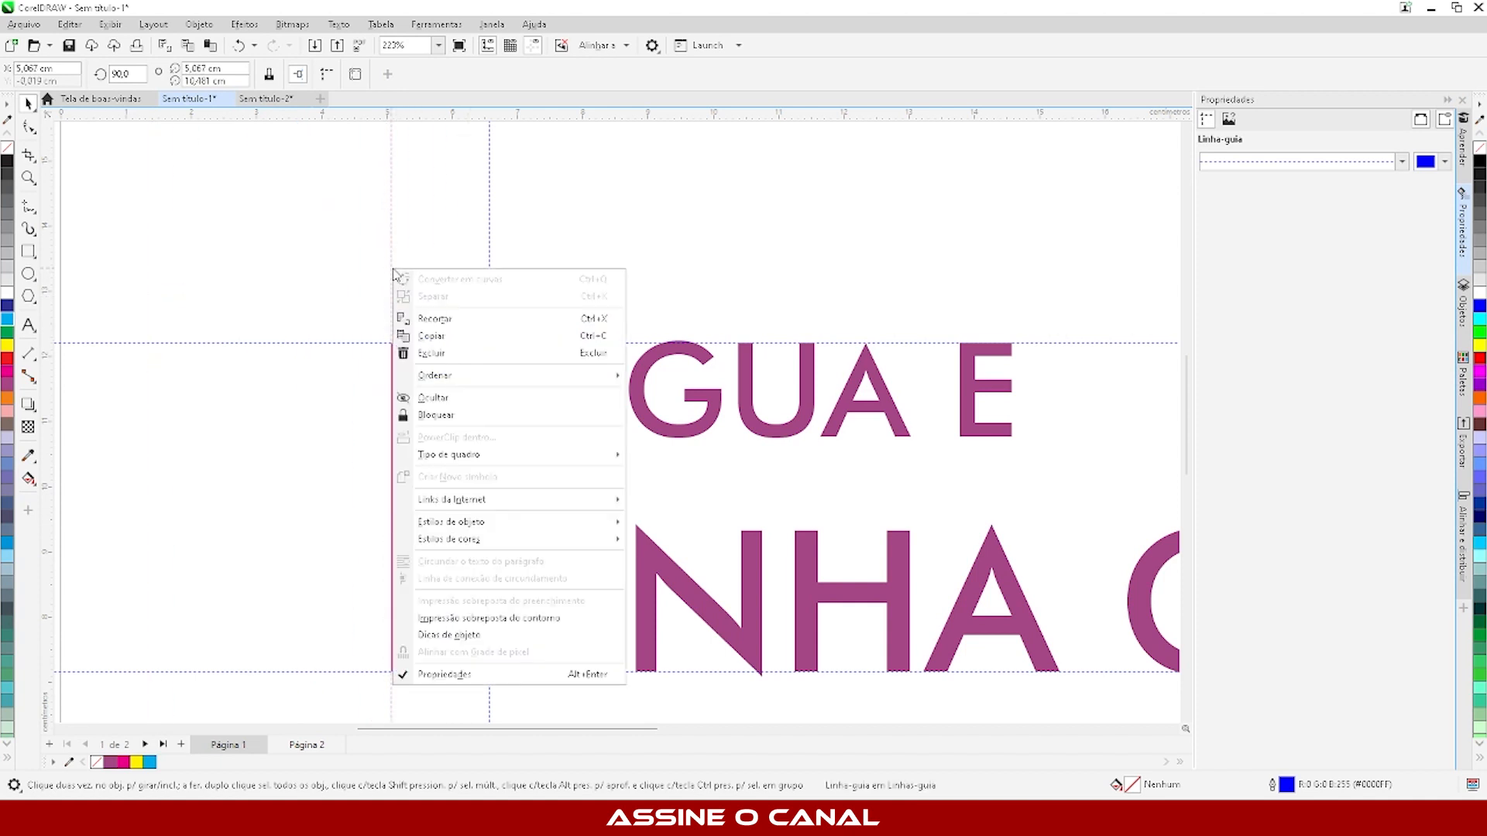
left_click(461, 416)
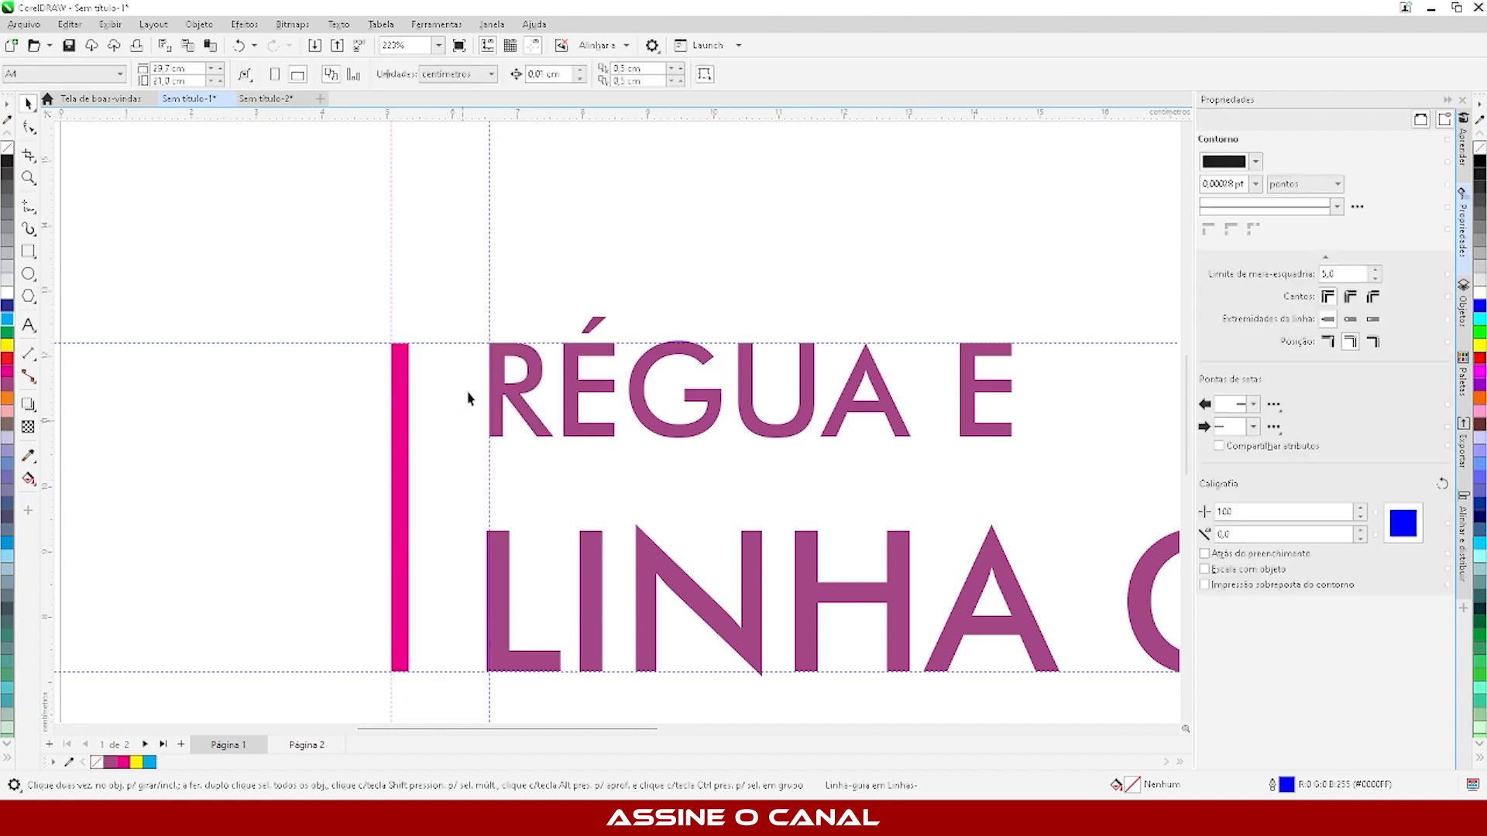
- Lock the vertical guideline at the title's left edge and select it to check the lock
right_click(488, 285)
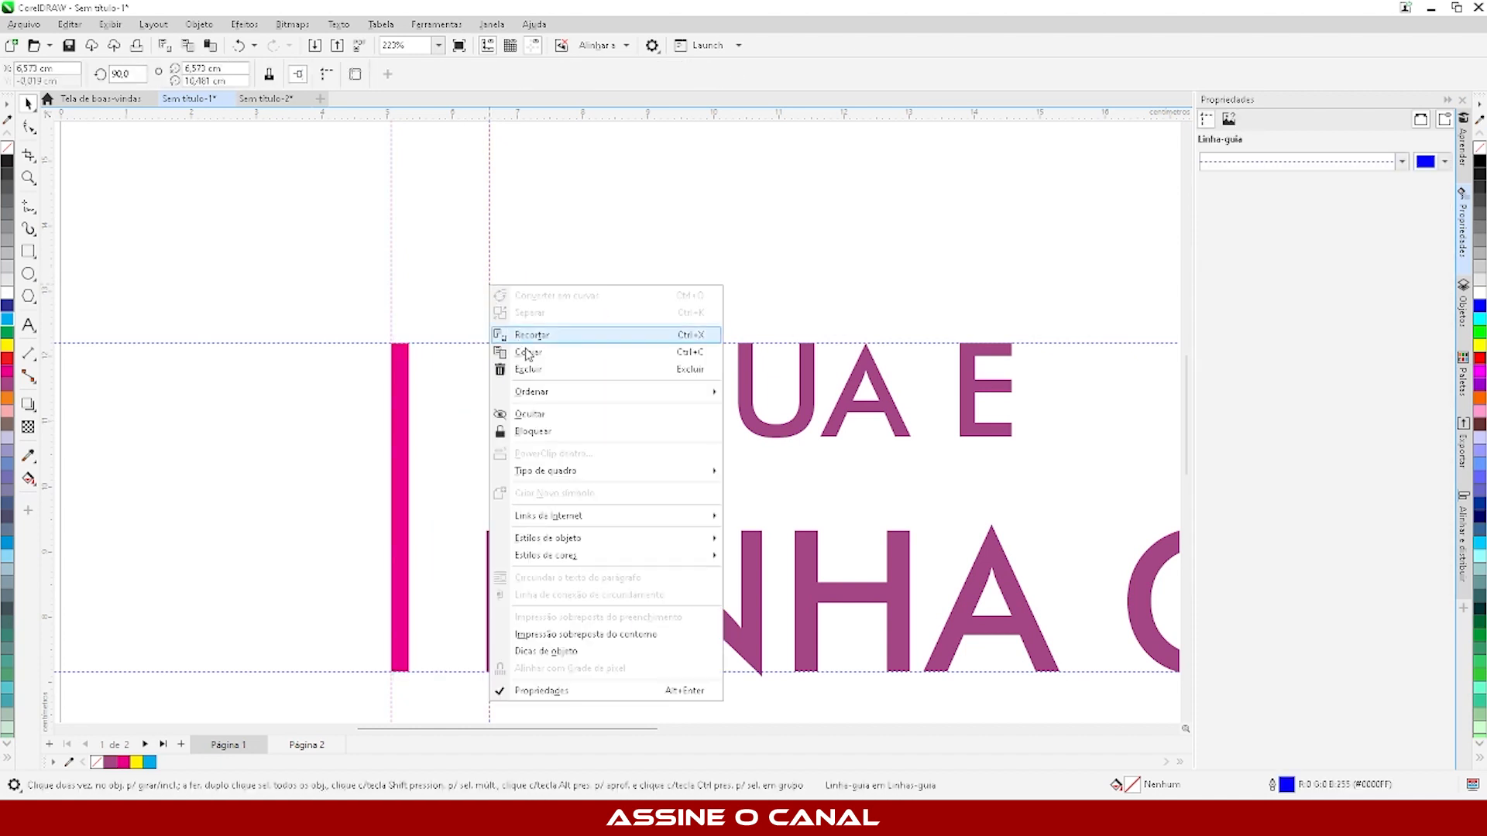
left_click(551, 431)
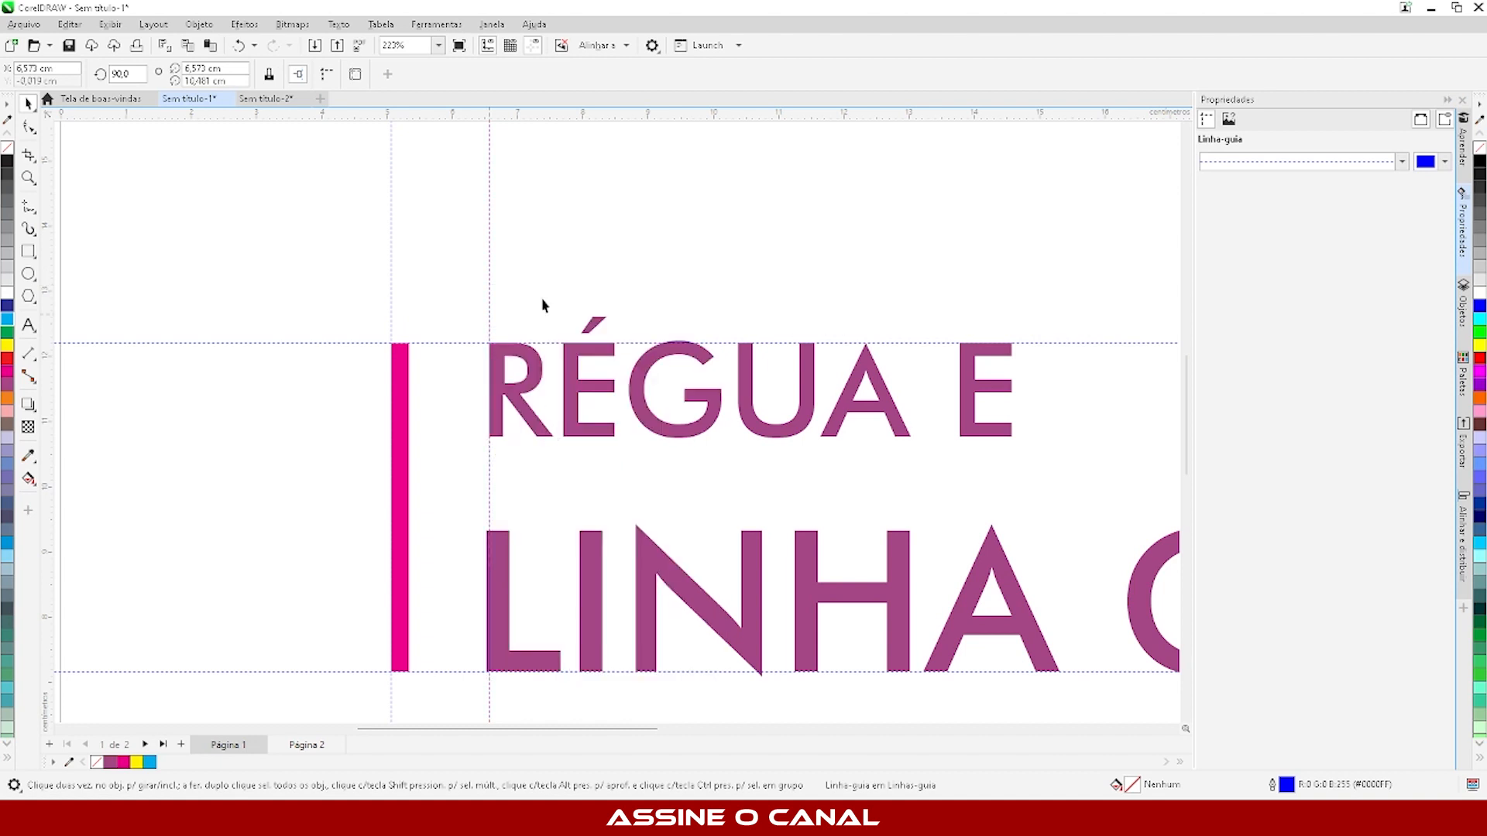
left_click(489, 278)
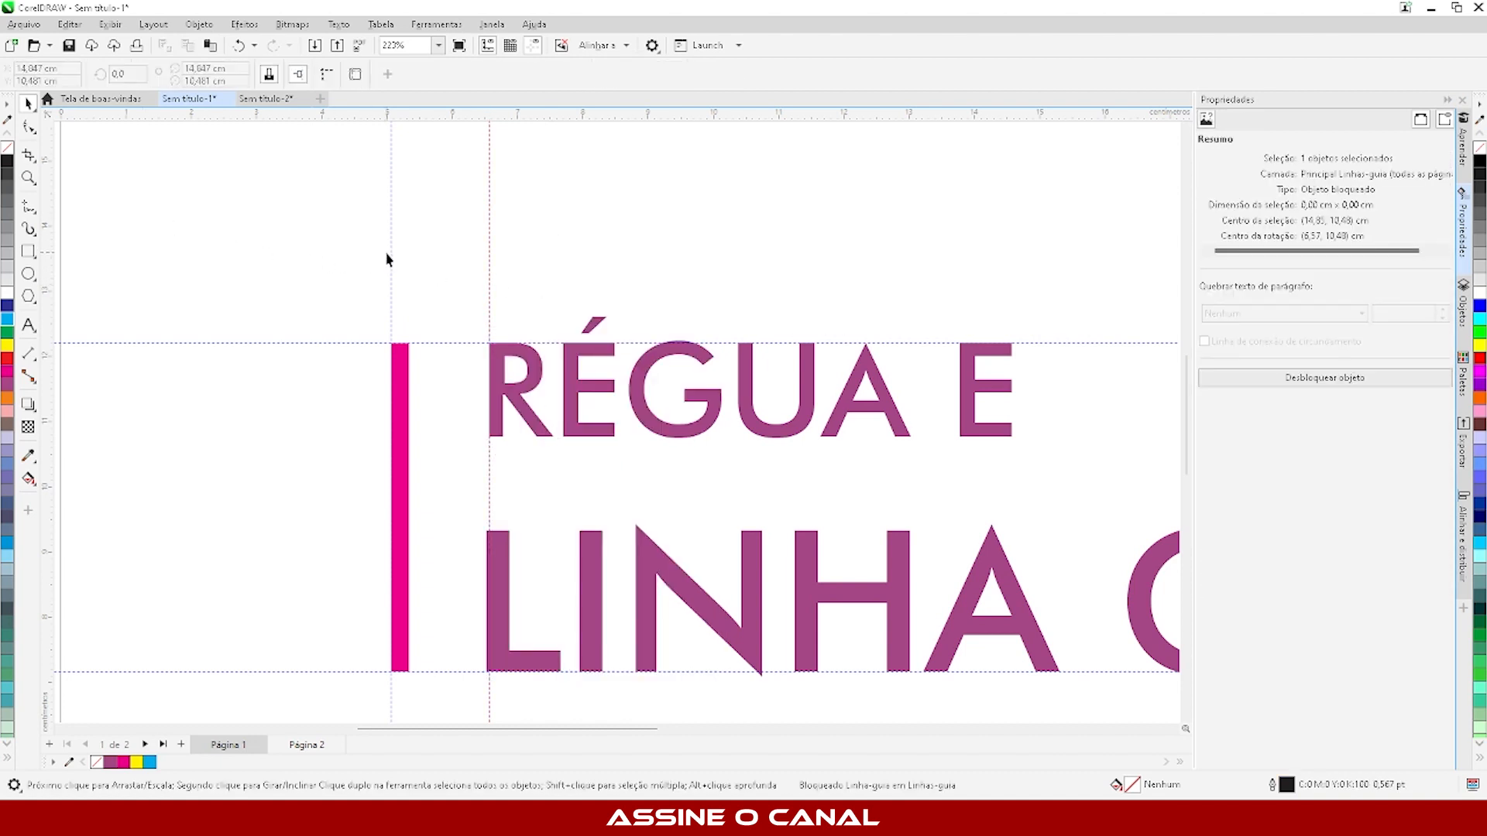
- Try to move the unlocked horizontal guideline along the title's lower edge and deselect it
scroll(318, 292, "down", 3)
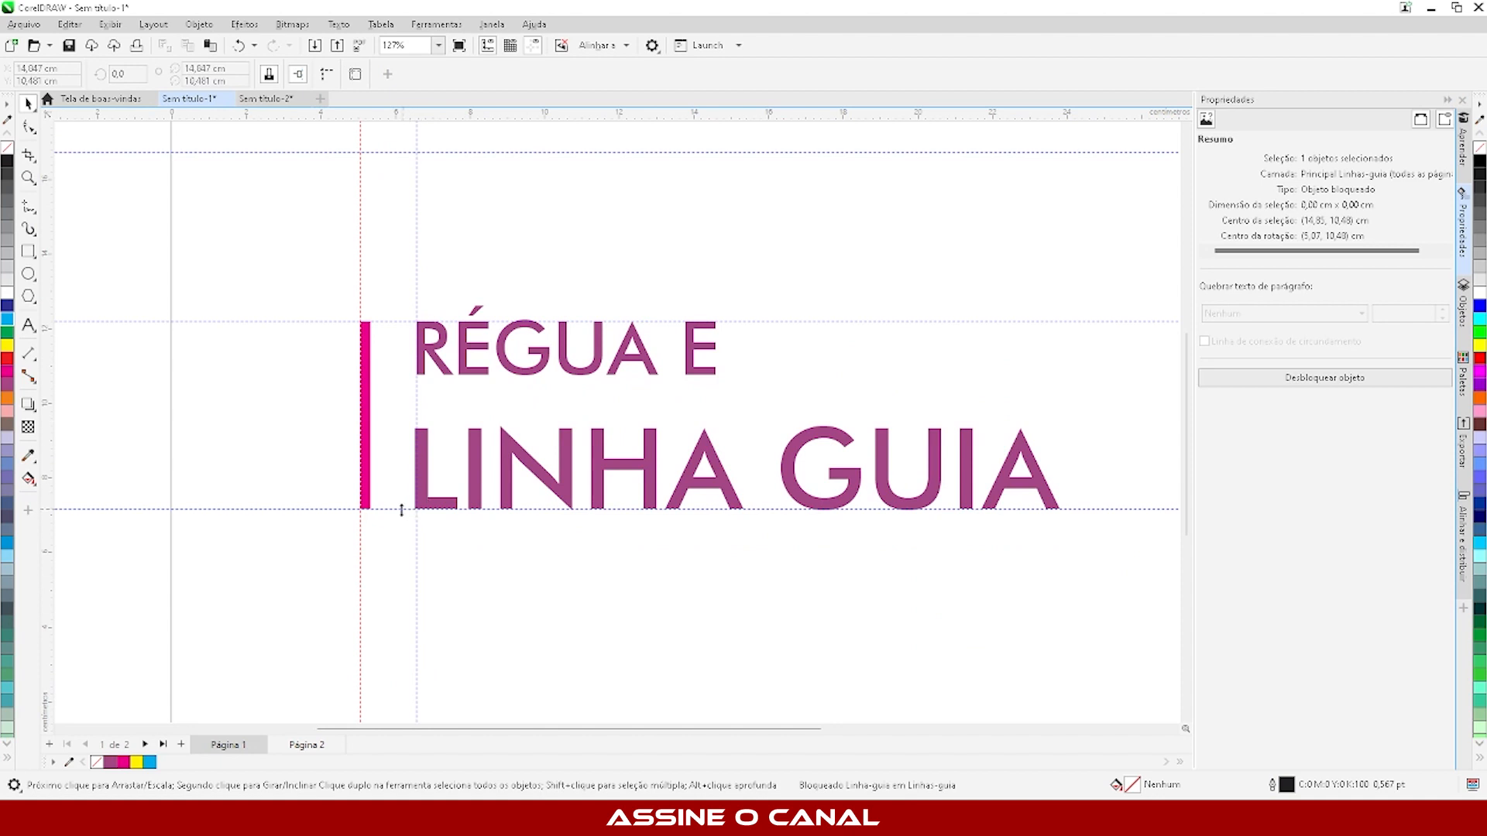
mouse_move(390, 508)
left_mouse_down()
mouse_move(388, 684)
mouse_move(375, 520)
left_mouse_up()
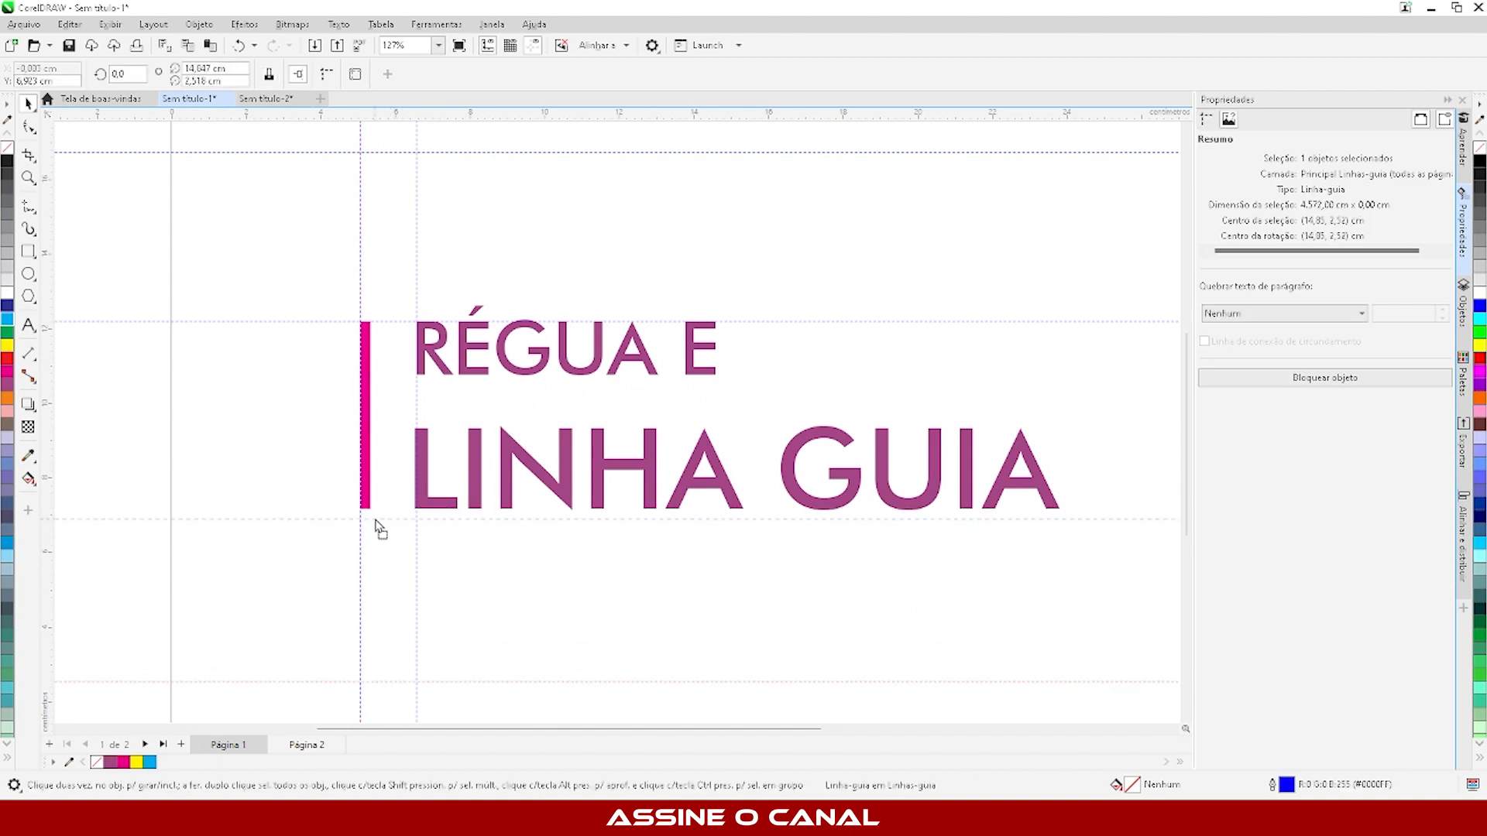
left_click(286, 385)
scroll(366, 535, "down", 3)
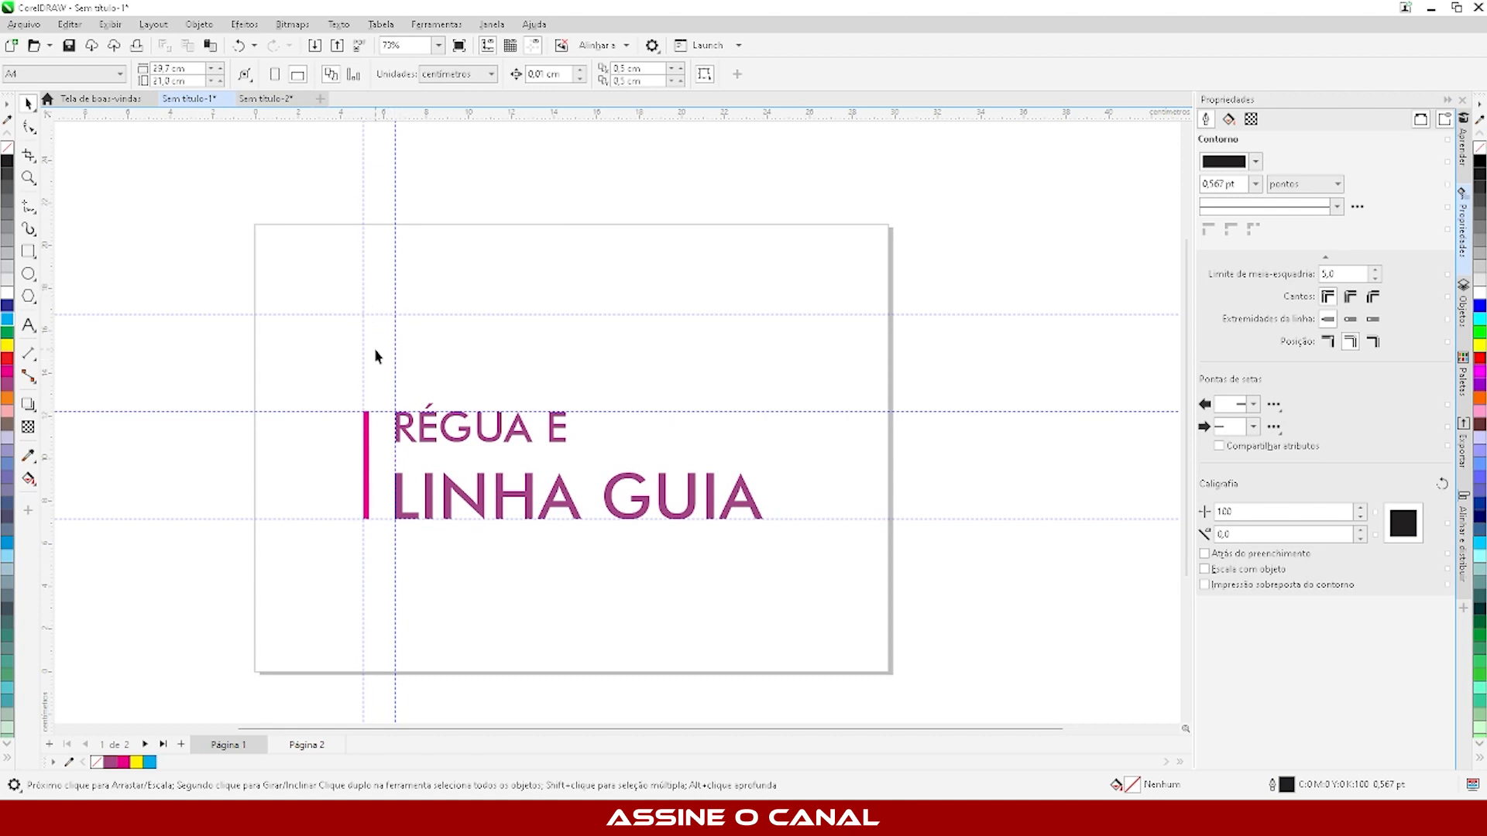
- Unlock the horizontal guideline at the title's upper edge
scroll(375, 356, "up", 3)
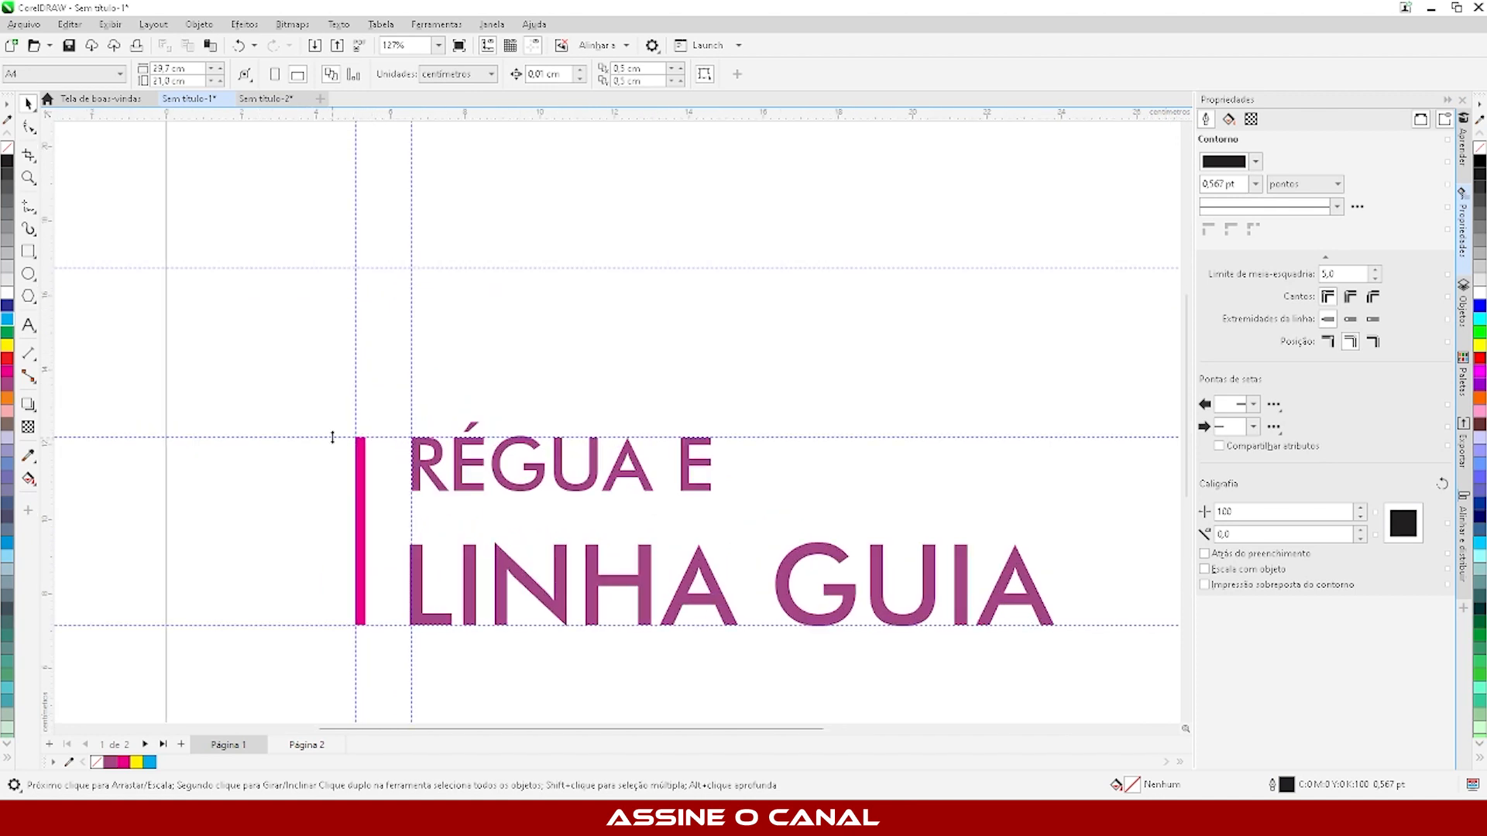
scroll(332, 437, "up", 3)
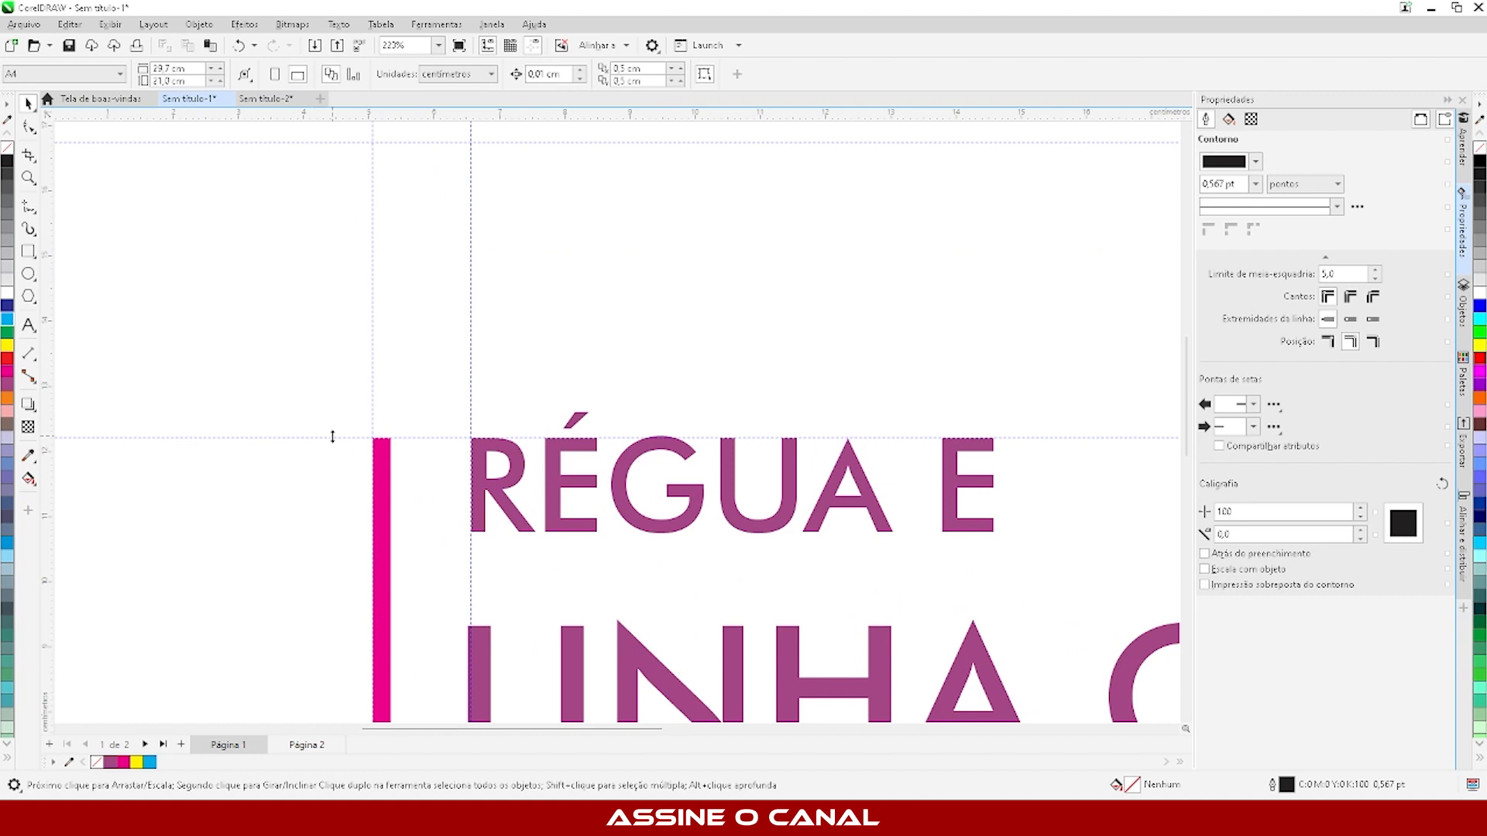
scroll(332, 437, "down", 1)
right_click(332, 437)
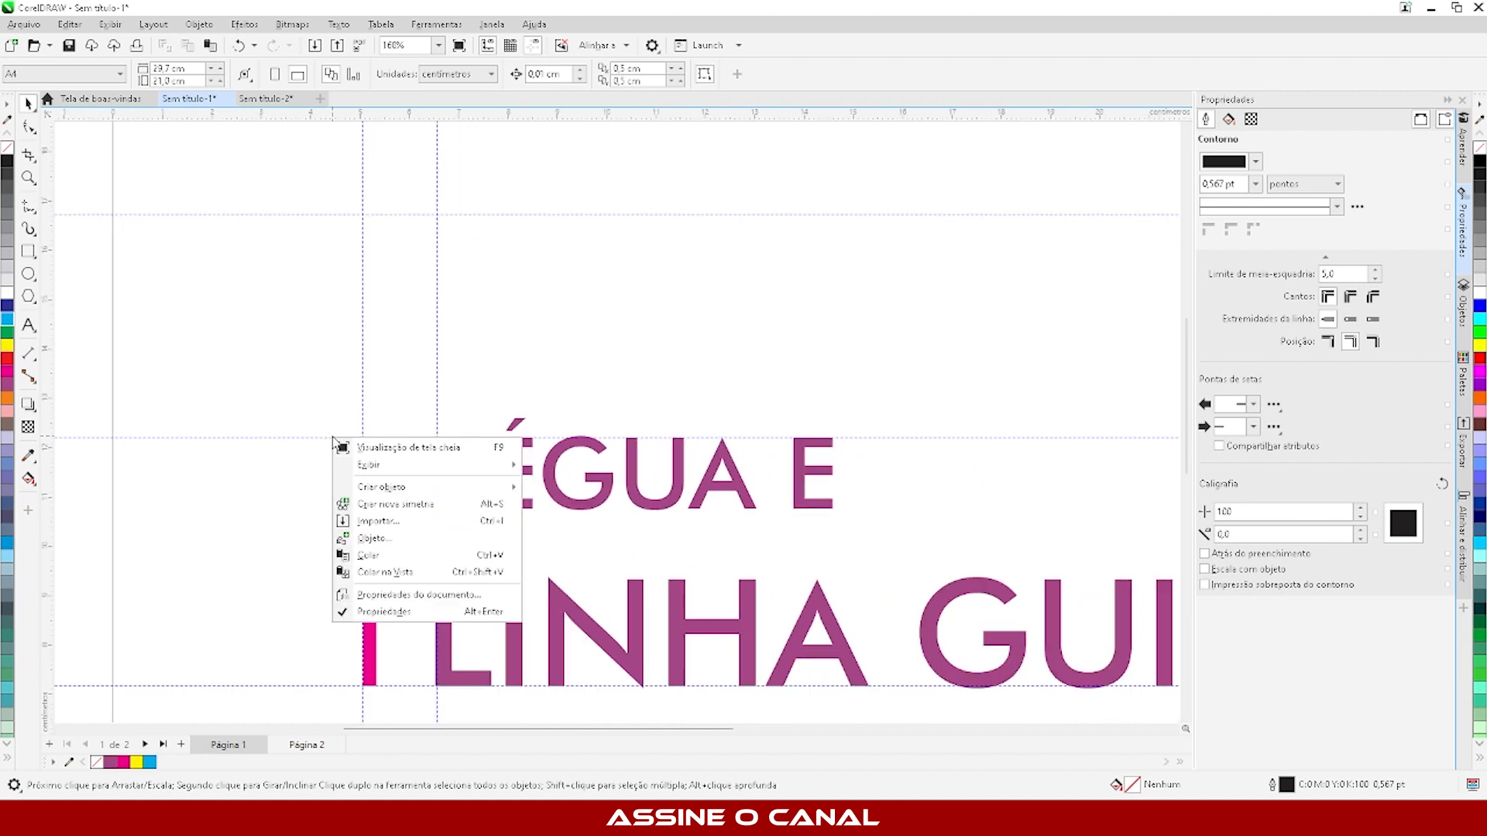
left_click(303, 438)
right_click(300, 439)
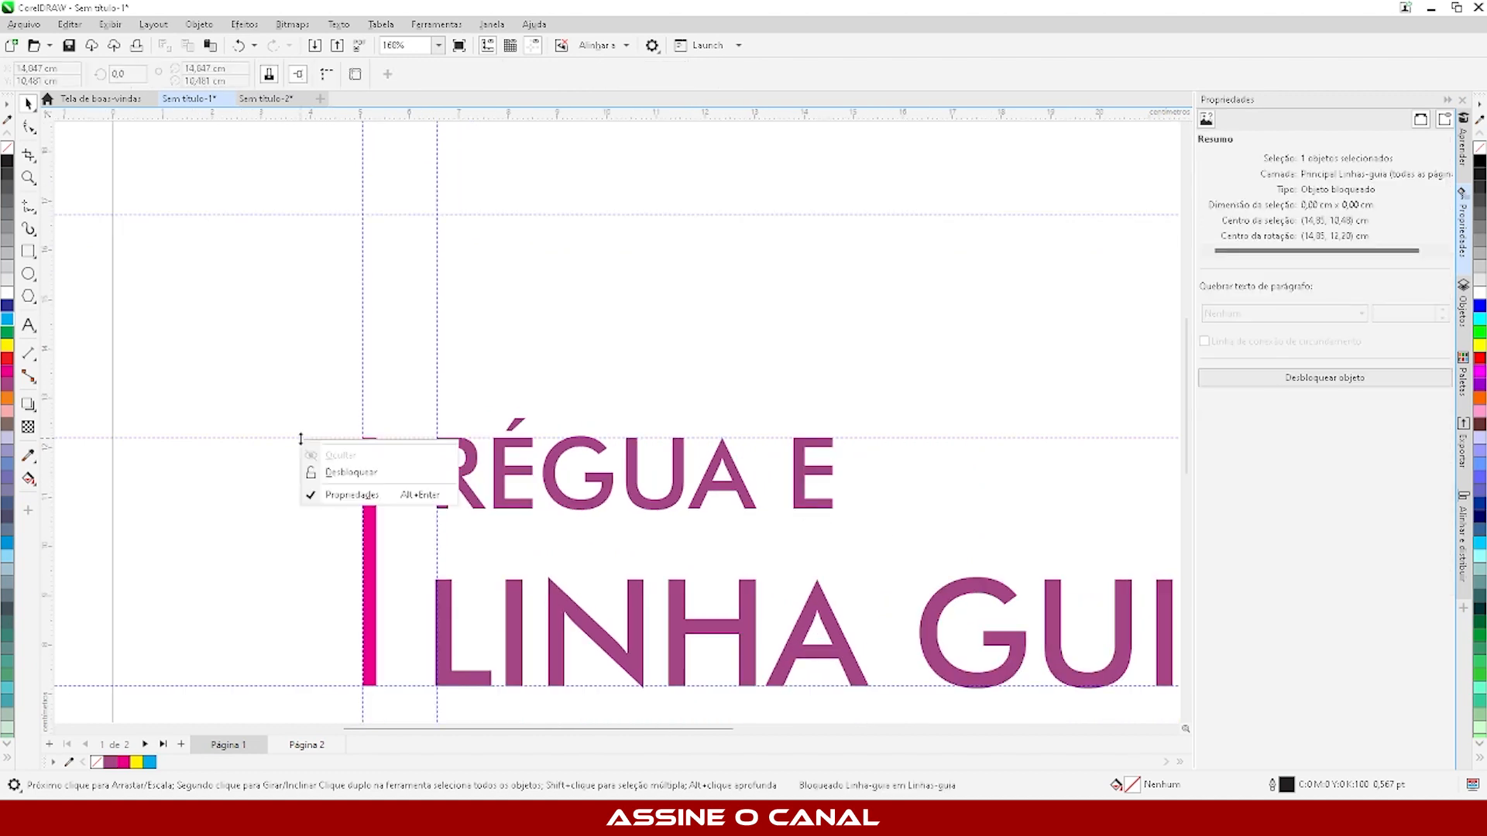
left_click(362, 476)
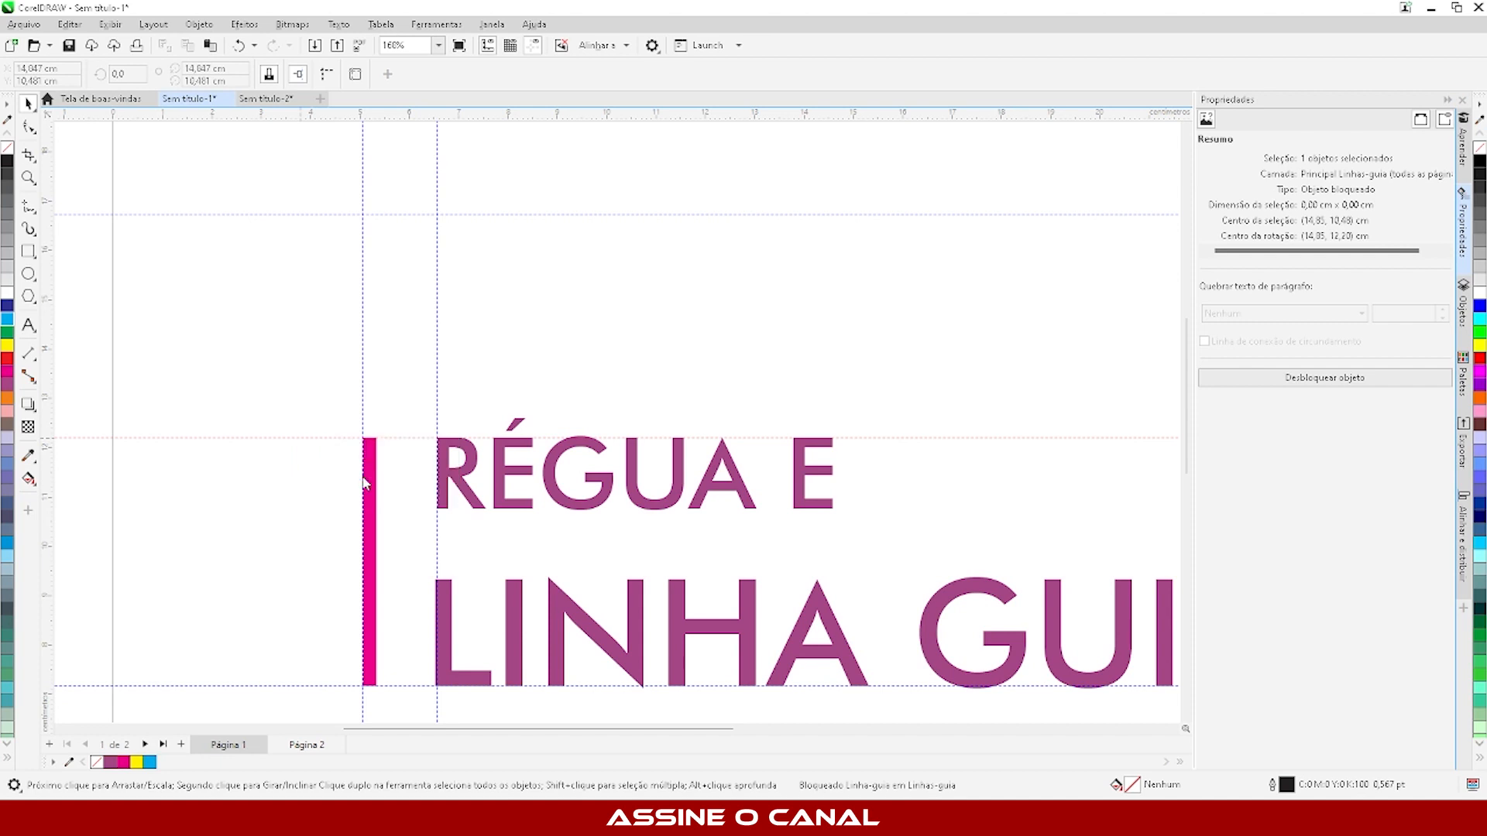
- Unlock the vertical guideline at the left edge of the magenta bar
left_click(363, 384)
right_click(363, 384)
left_click(402, 418)
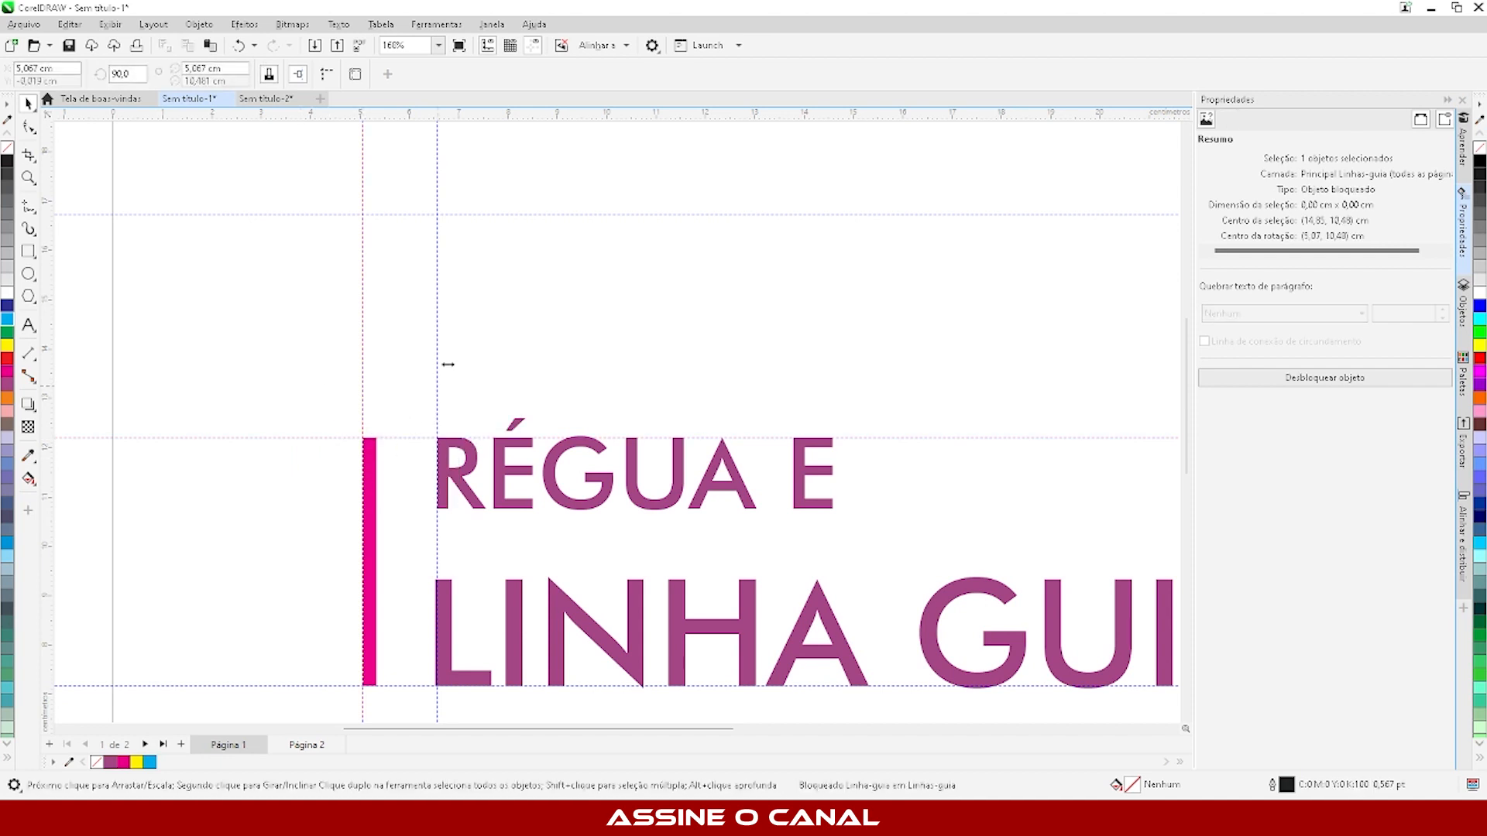
- Unlock the vertical guideline at the title's left edge and deselect it
left_click(436, 354)
right_click(437, 356)
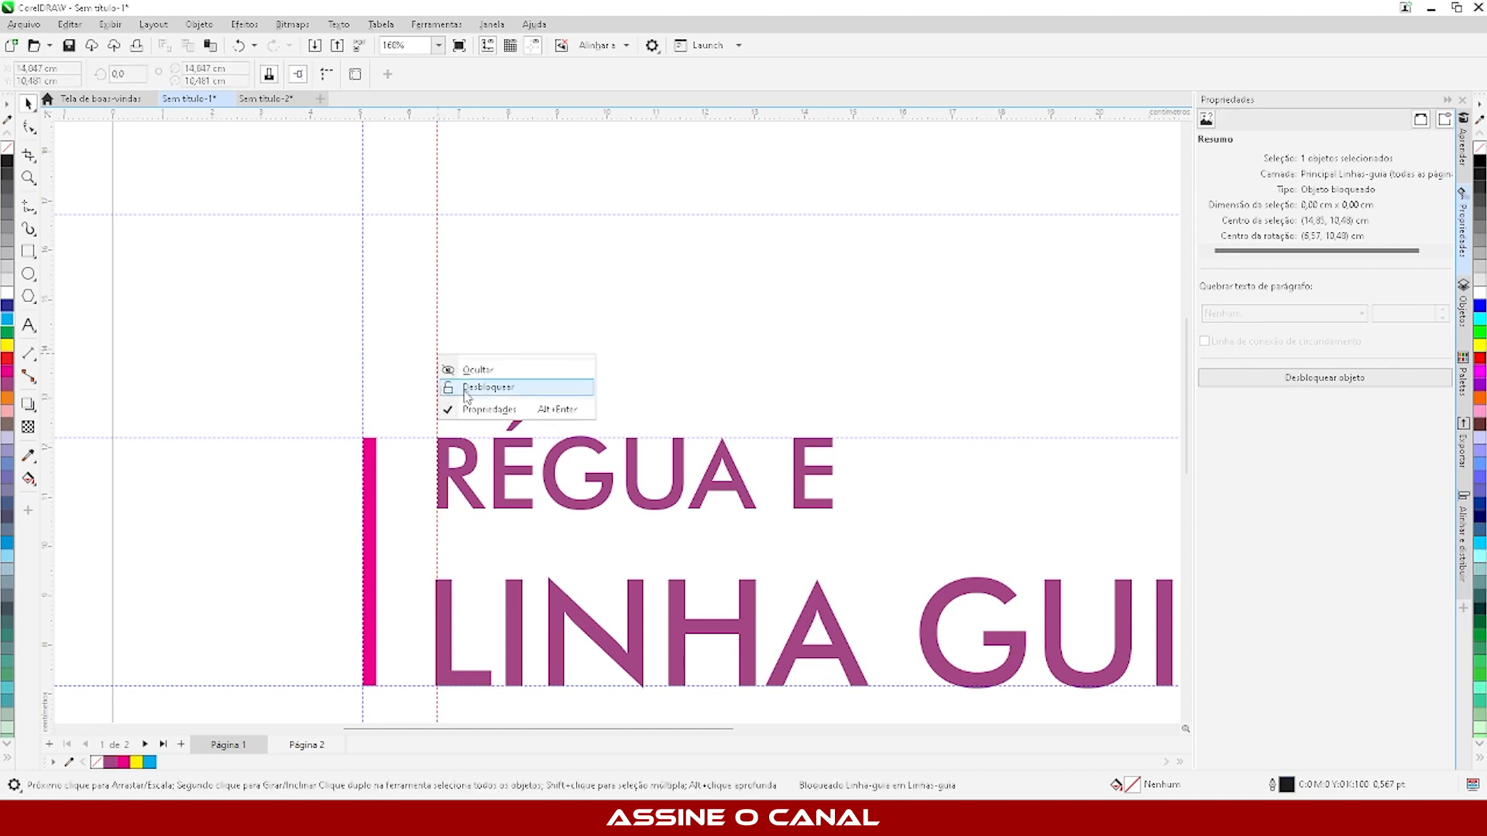
left_click(491, 393)
scroll(319, 309, "down", 1)
left_click(319, 309)
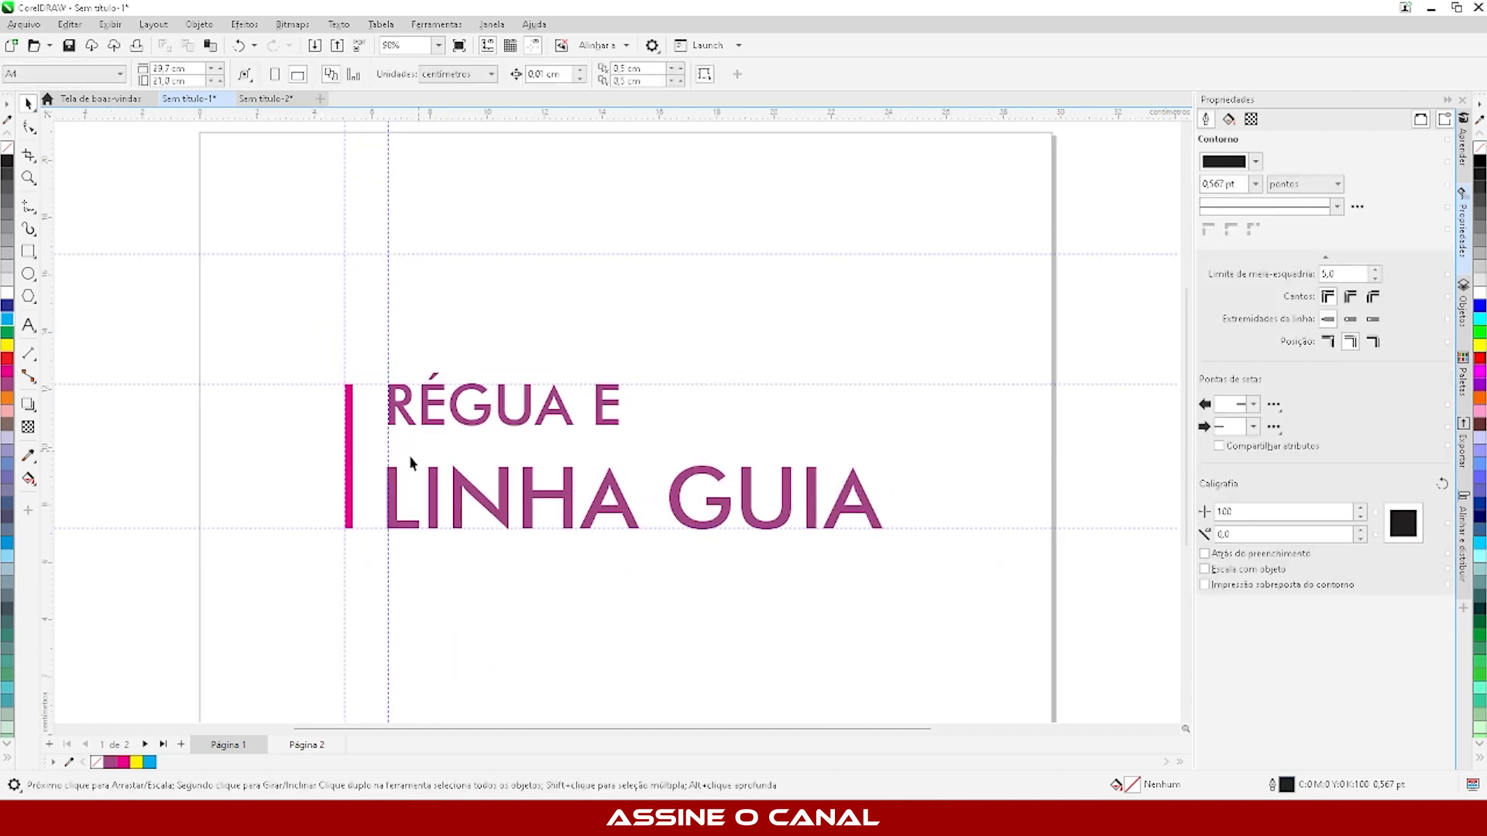
- Move the unlocked vertical guideline away from the title and snap it back to the title's left edge
left_click_drag(389, 346, 390, 408)
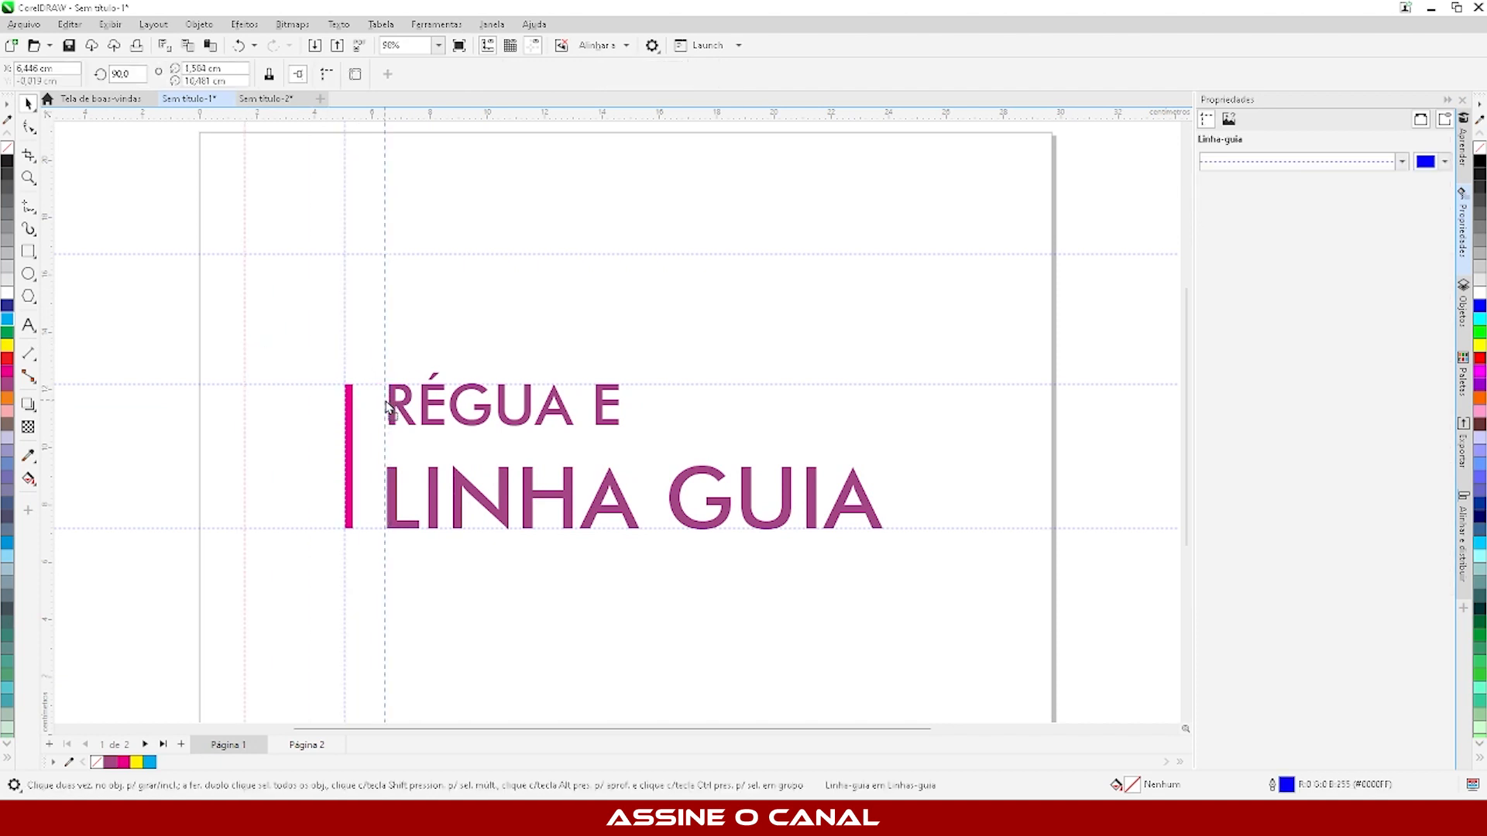
scroll(384, 331, "up", 1)
mouse_move(386, 328)
left_mouse_down()
mouse_move(462, 336)
mouse_move(395, 357)
mouse_move(392, 346)
left_mouse_up()
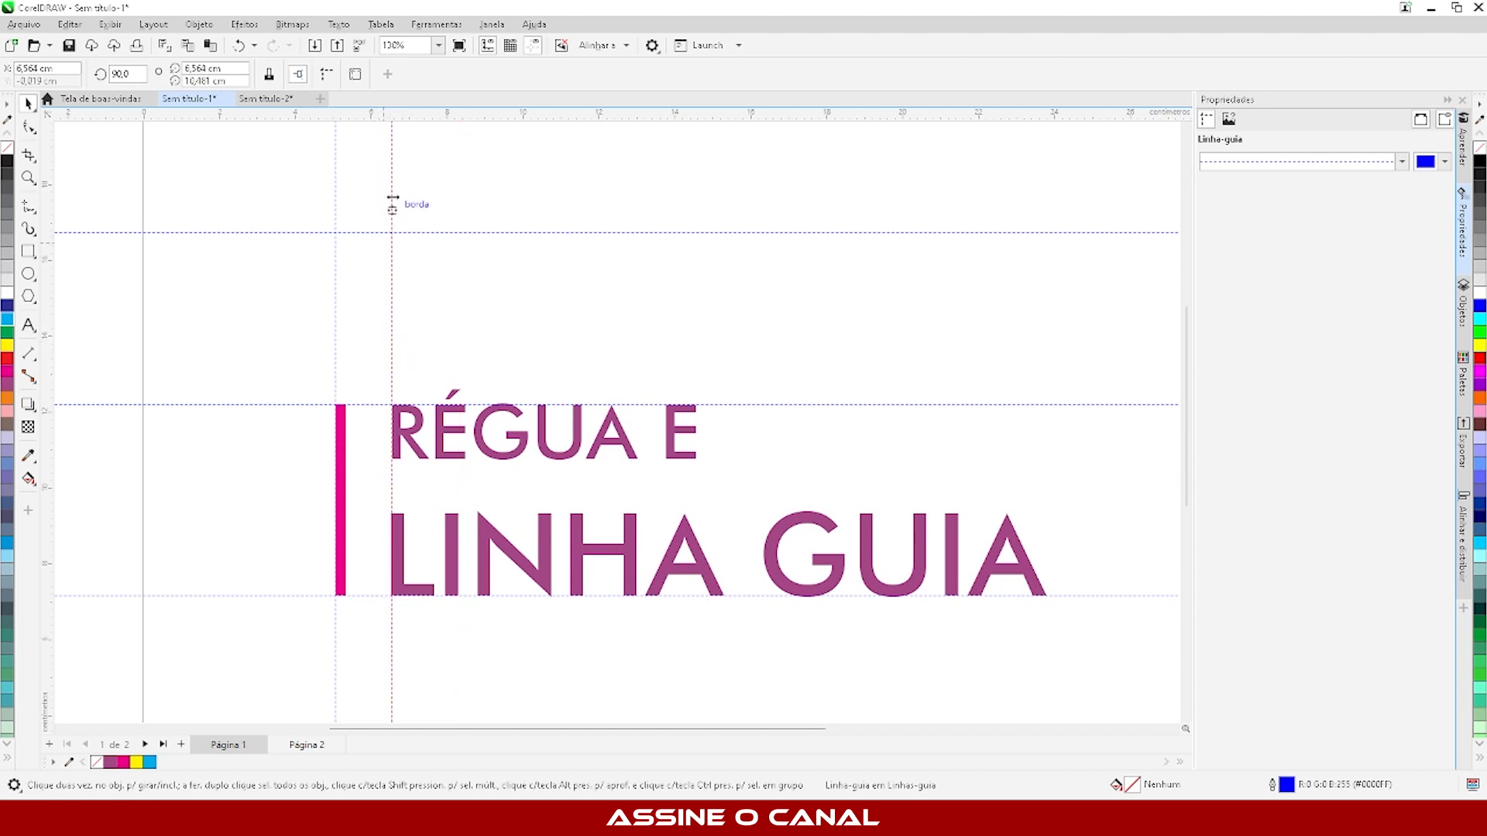
- Delete the vertical guideline at the title's left edge and the horizontal guideline at its upper edge
right_click(394, 274)
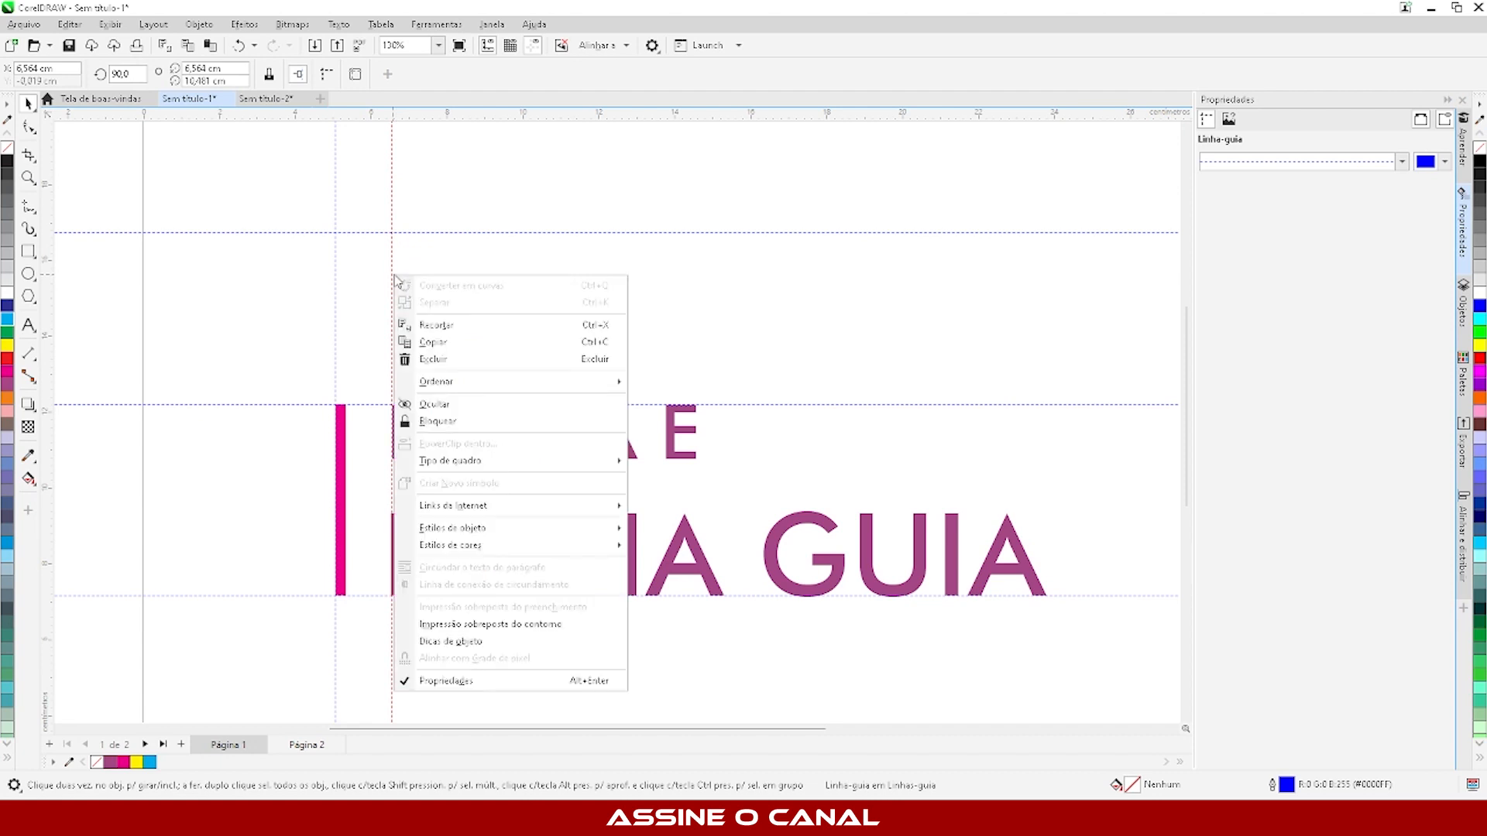
left_click(438, 367)
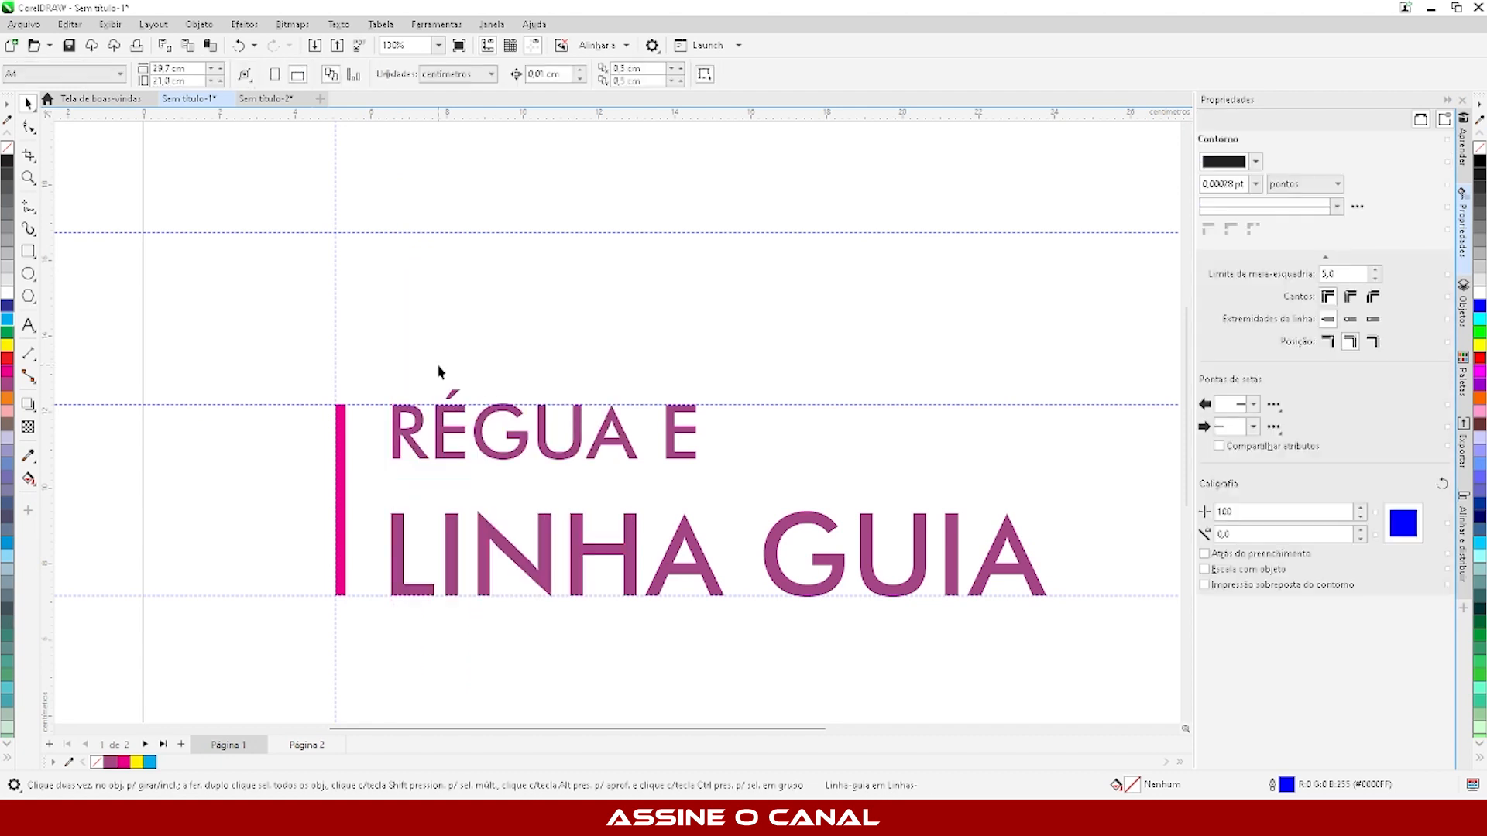
left_click(368, 404)
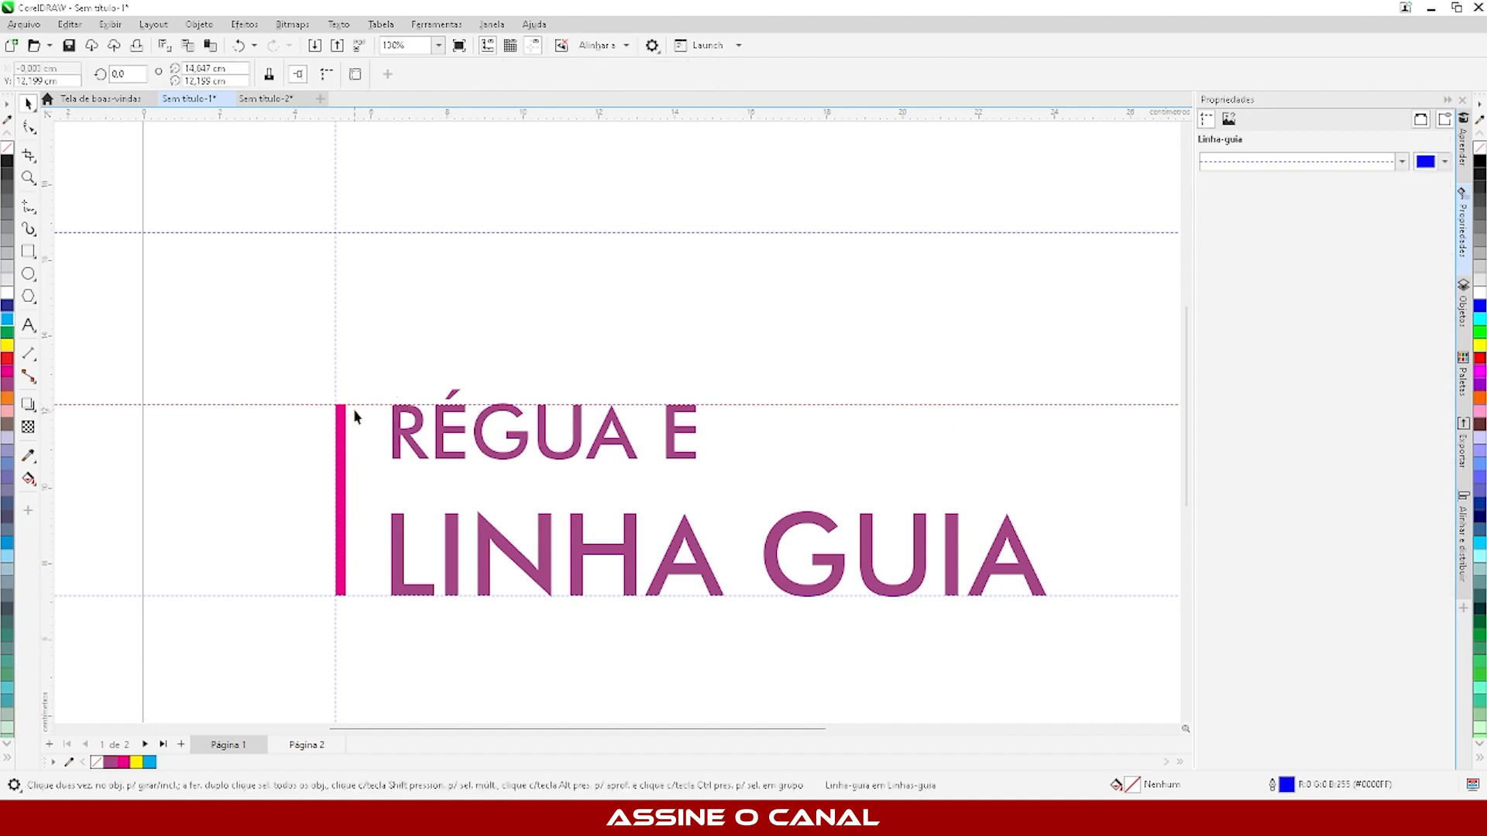
left_click(368, 414)
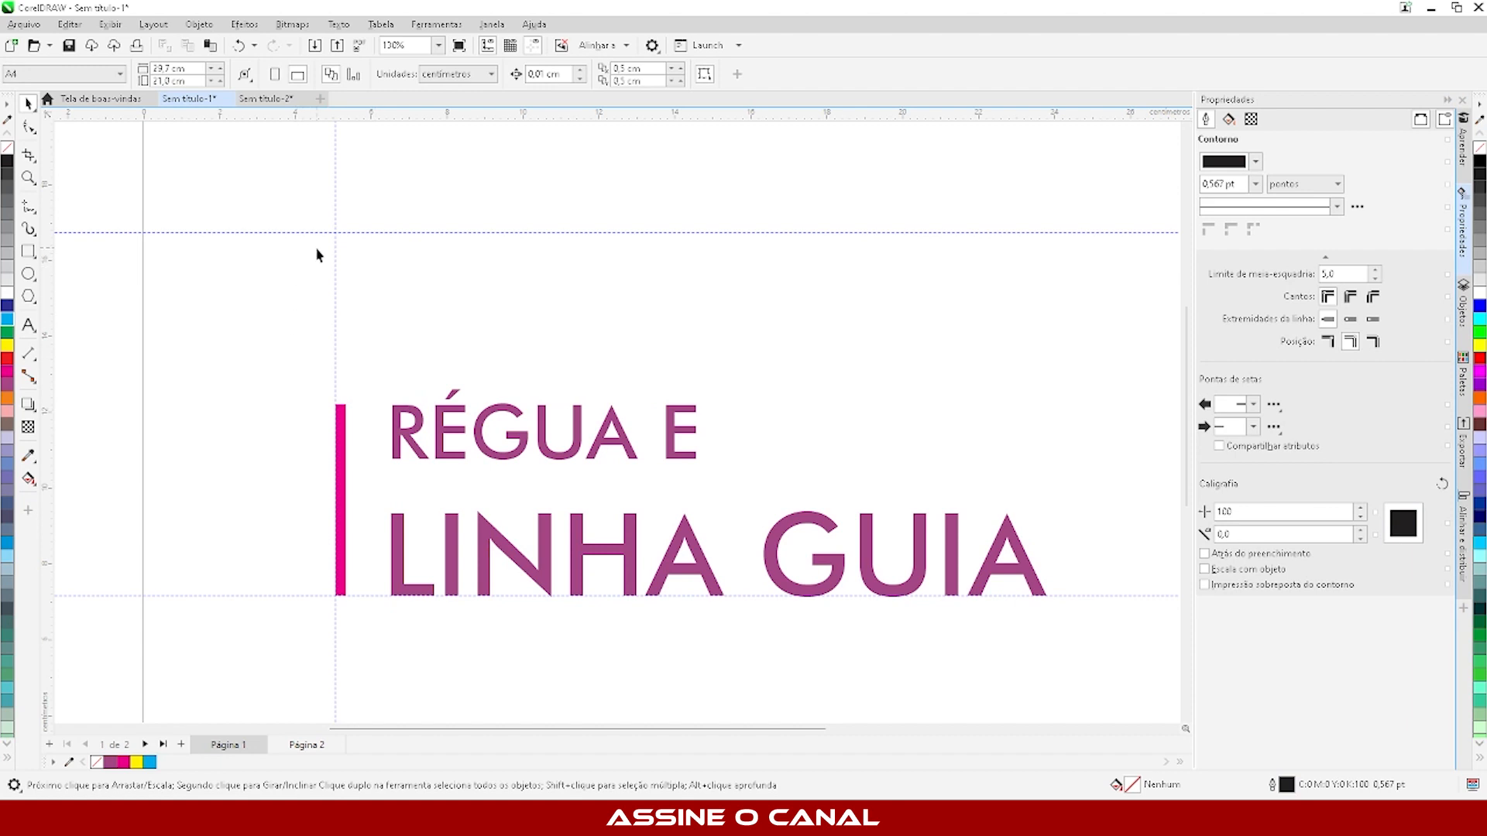
- Move the remaining upper horizontal guideline down to snap to the top of the magenta bar
left_click(365, 233)
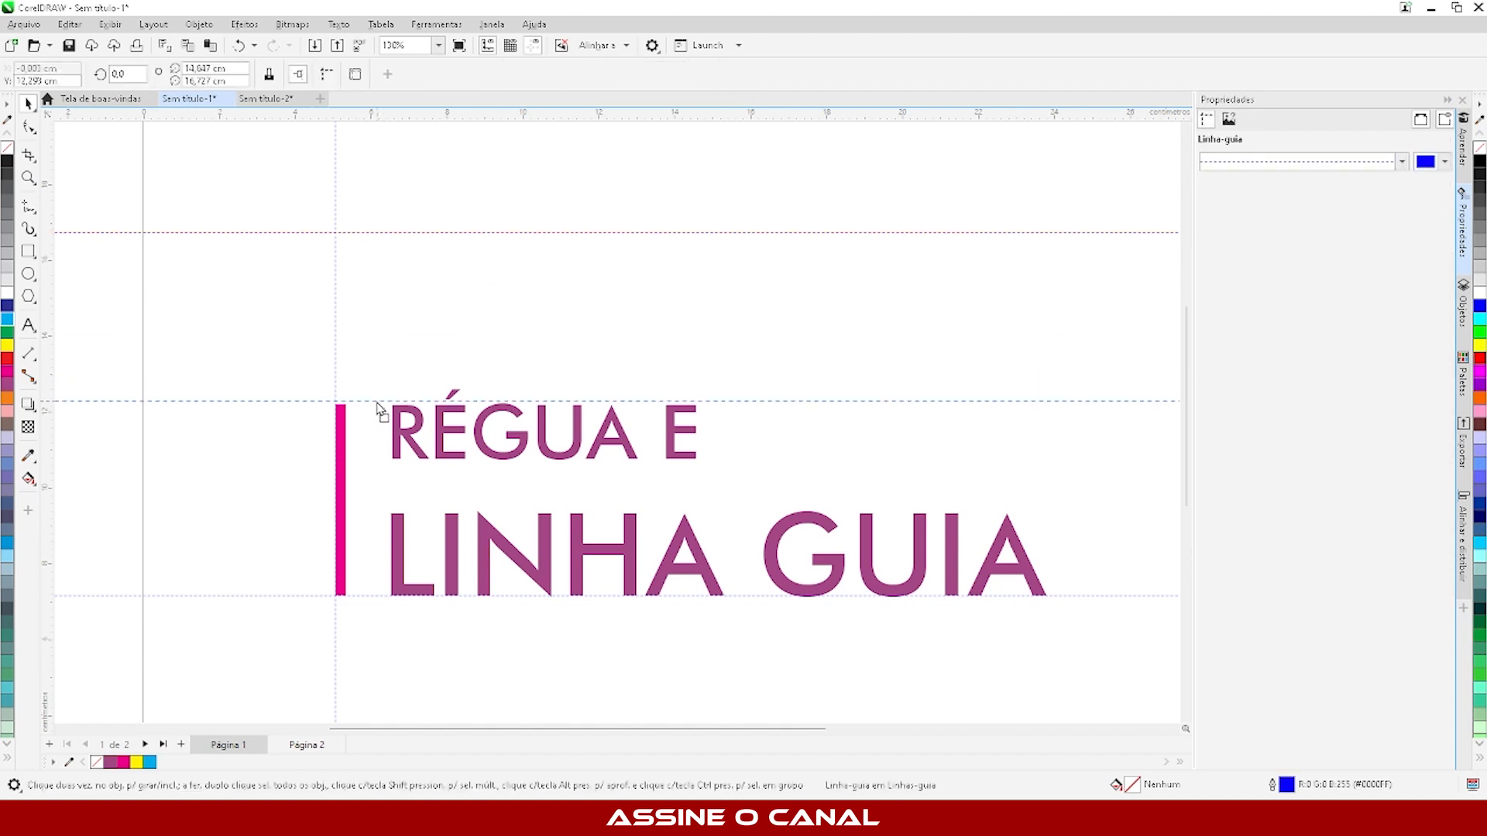
left_click_drag(348, 408, 347, 405)
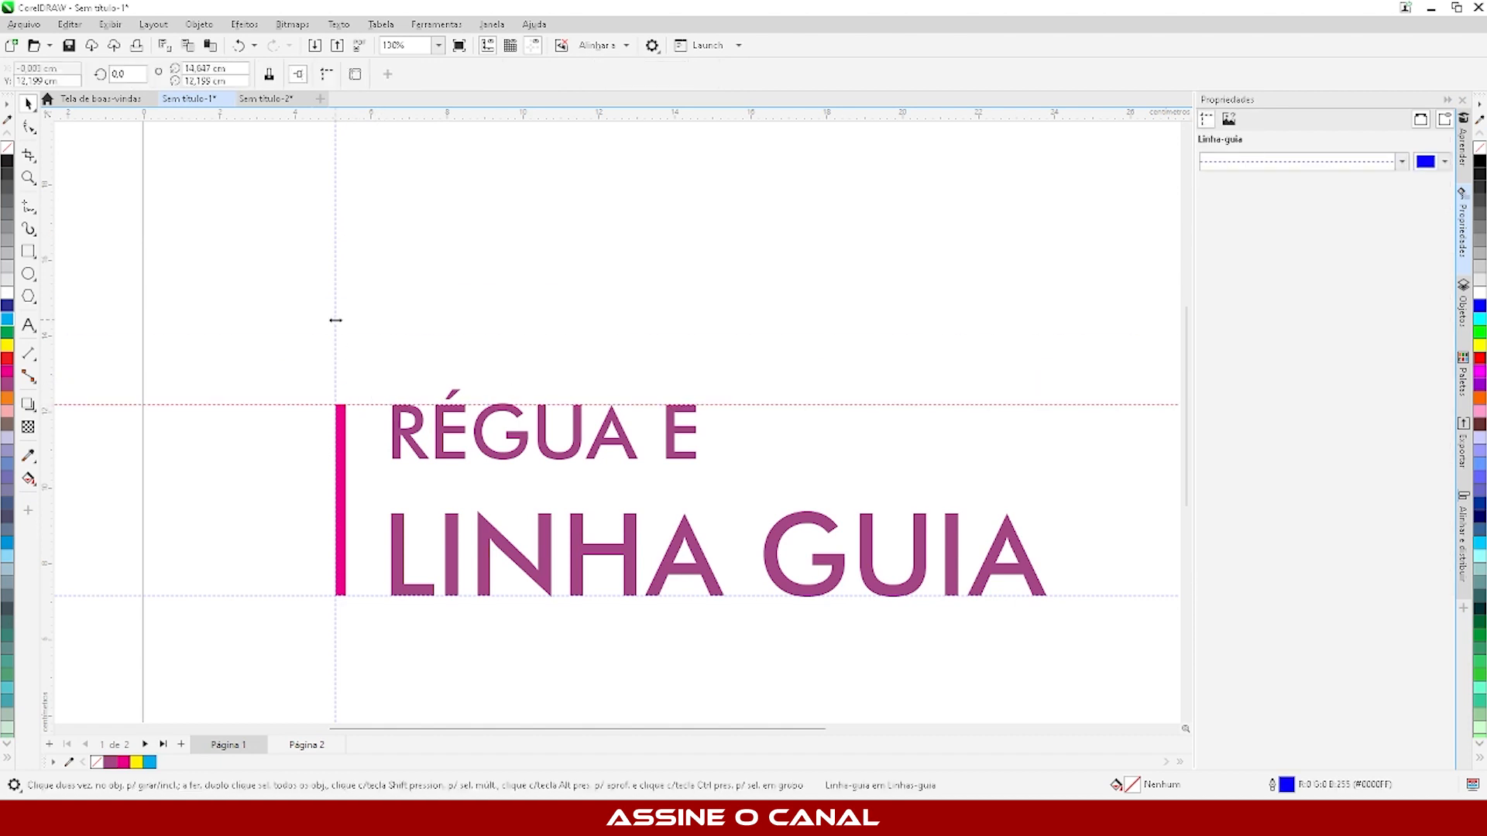
- Place vertical guidelines at the magenta bar's right edge, the title's left edge and the right edge of "RÉGUA E"
left_click_drag(335, 320, 346, 435)
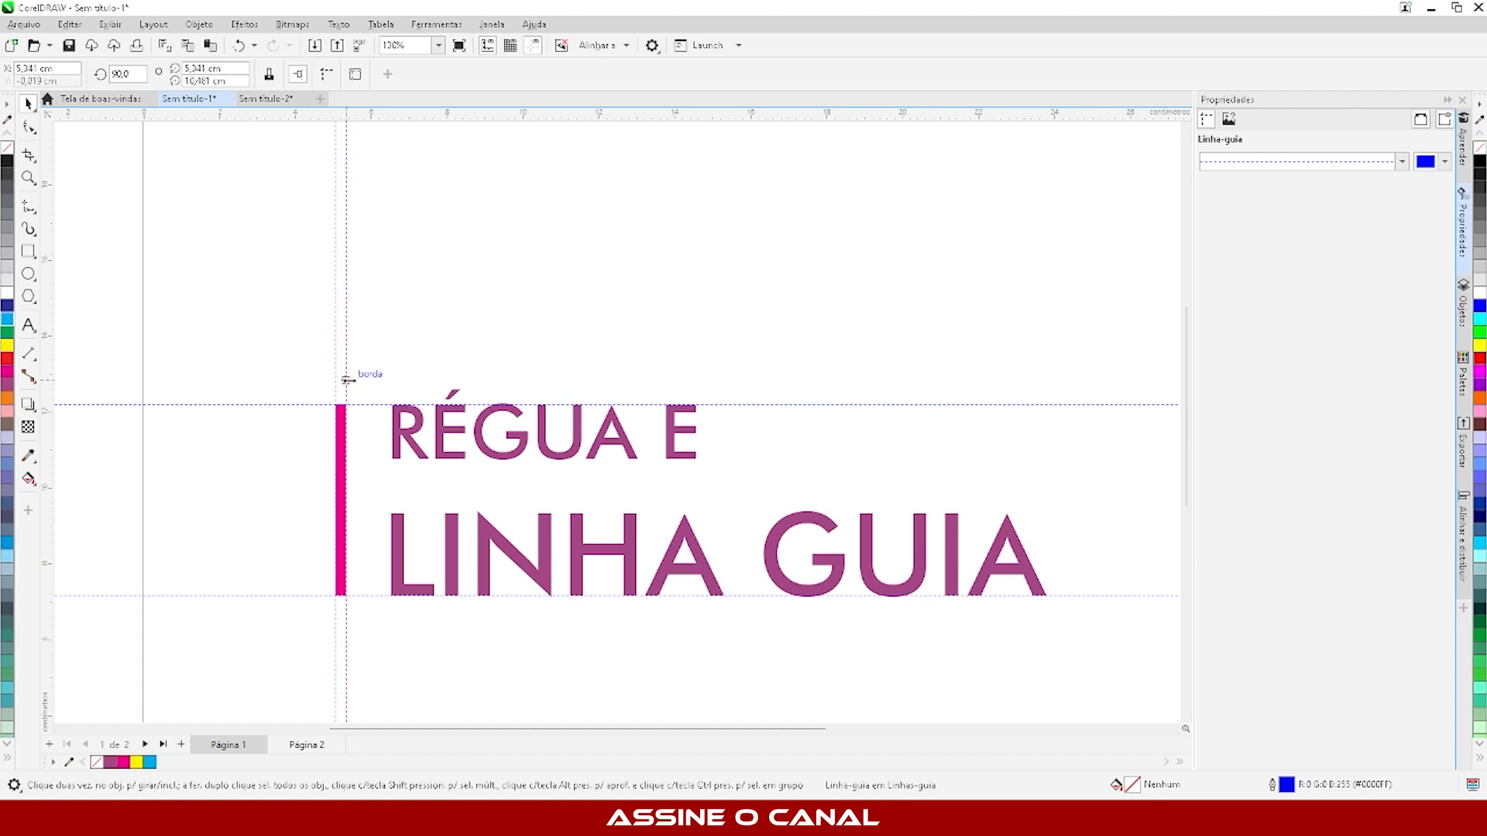
left_click_drag(346, 376, 389, 438)
left_click_drag(387, 359, 696, 419)
scroll(333, 218, "down", 3)
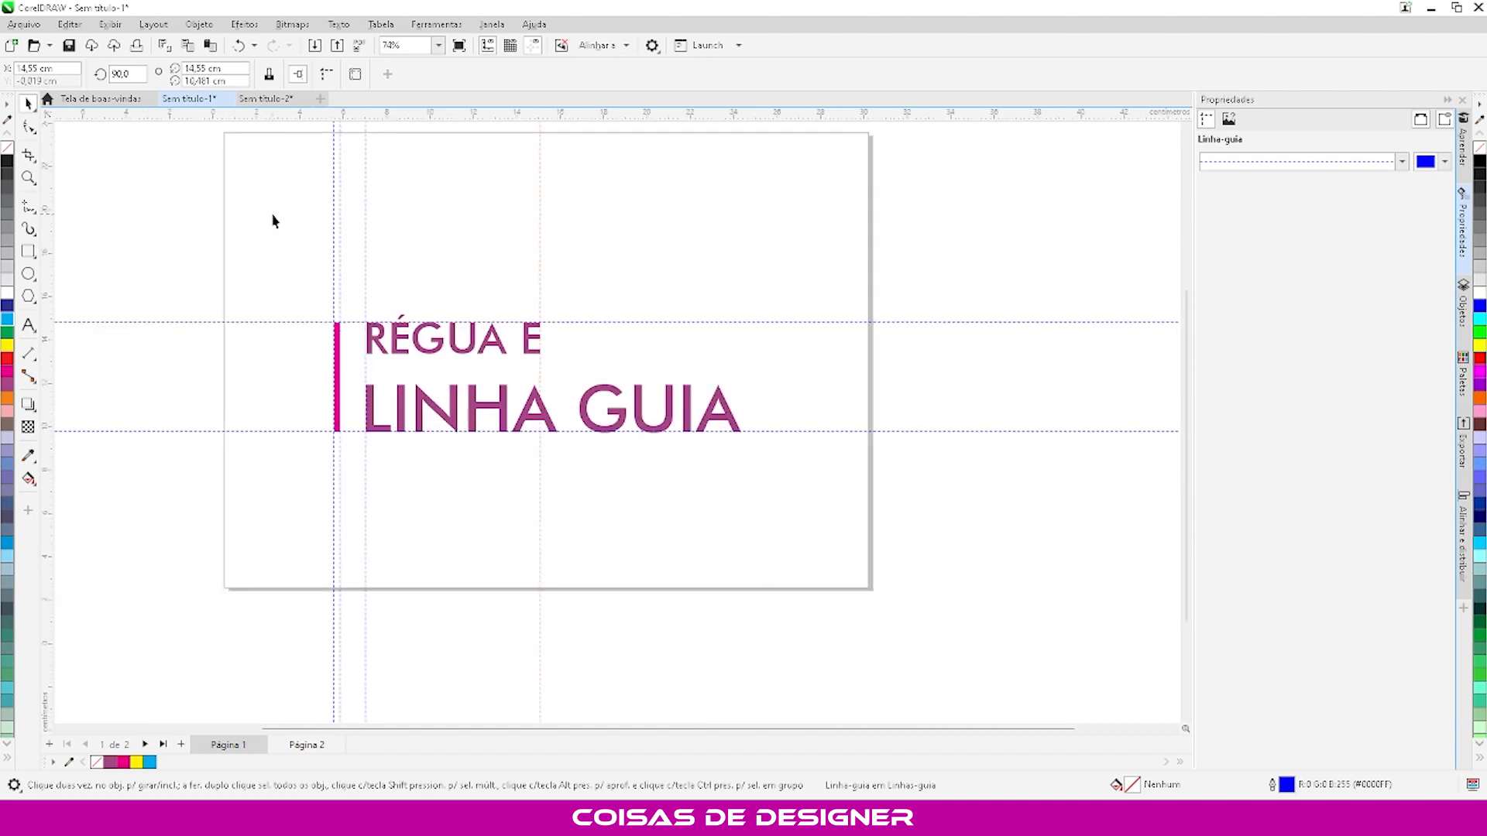
- Add horizontal guidelines at the upper edge of "LINHA GUIA" and the lower edge of "RÉGUA E", and deselect
scroll(348, 299, "up", 3)
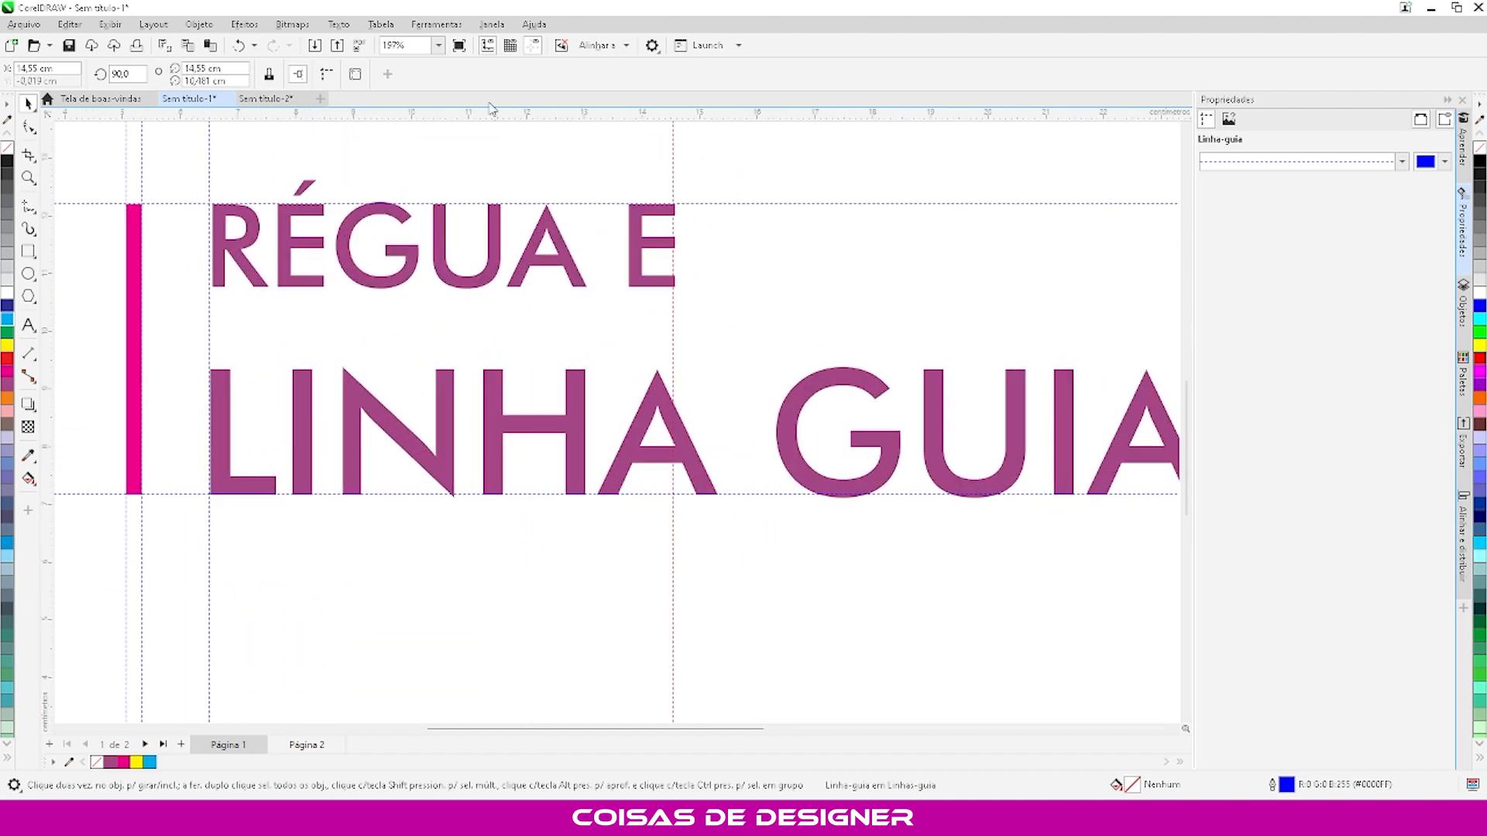
left_click_drag(493, 112, 521, 299)
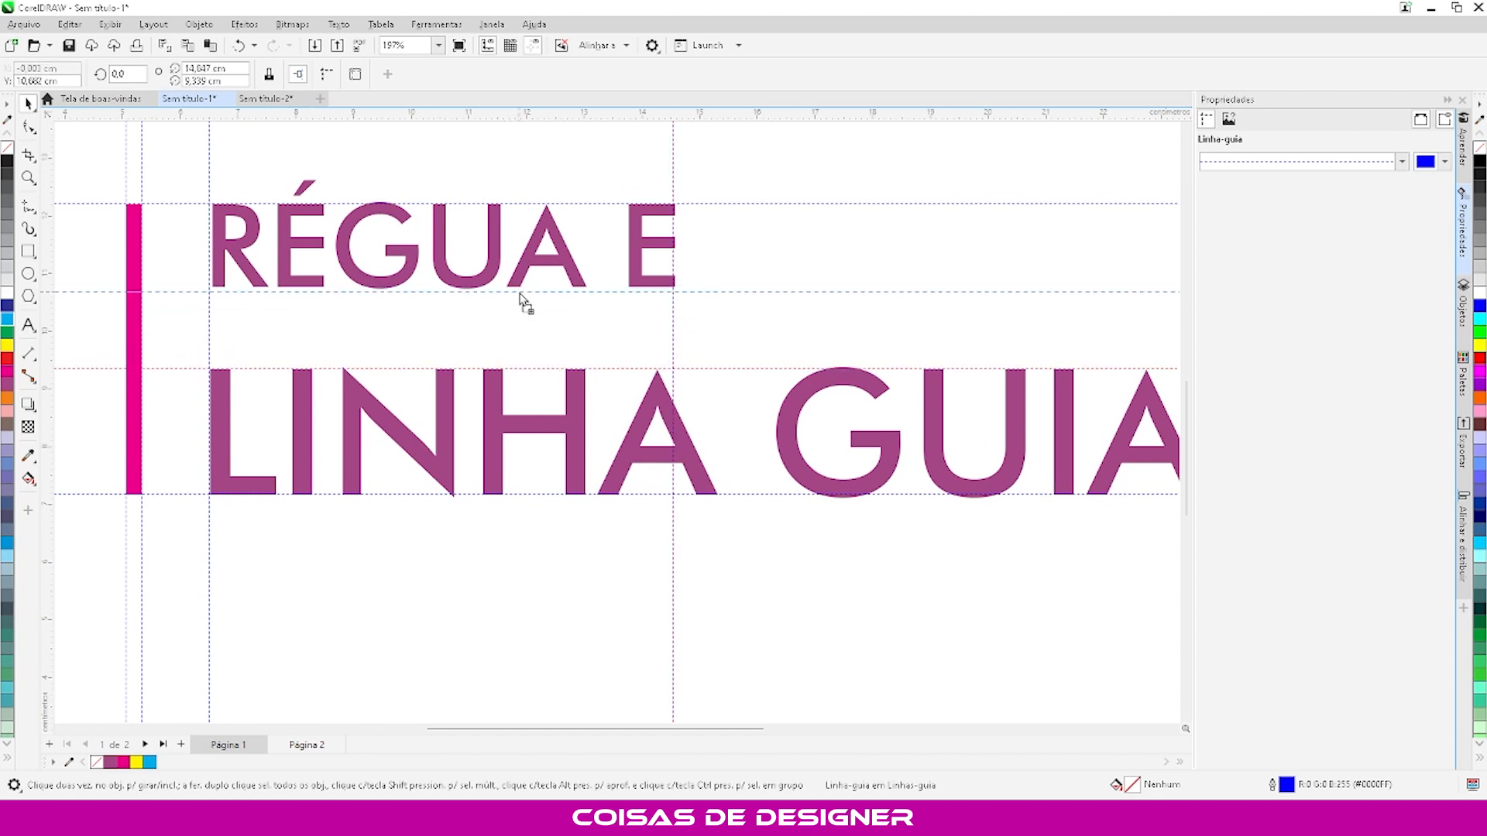
scroll(521, 299, "down", 3)
left_click(552, 451)
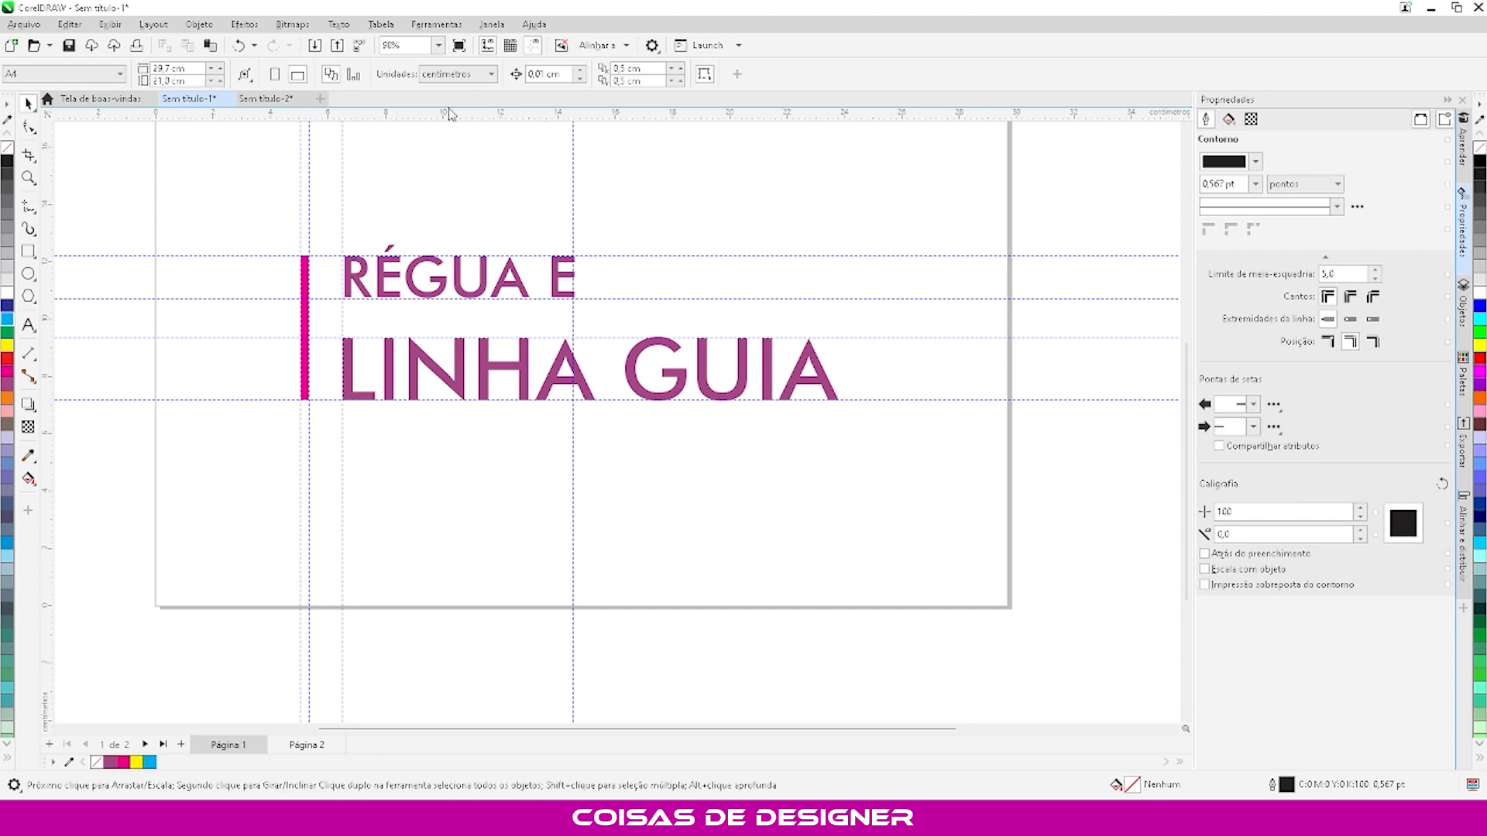
- Hide and show all guidelines twice to compare the artwork with and without them
left_click(534, 48)
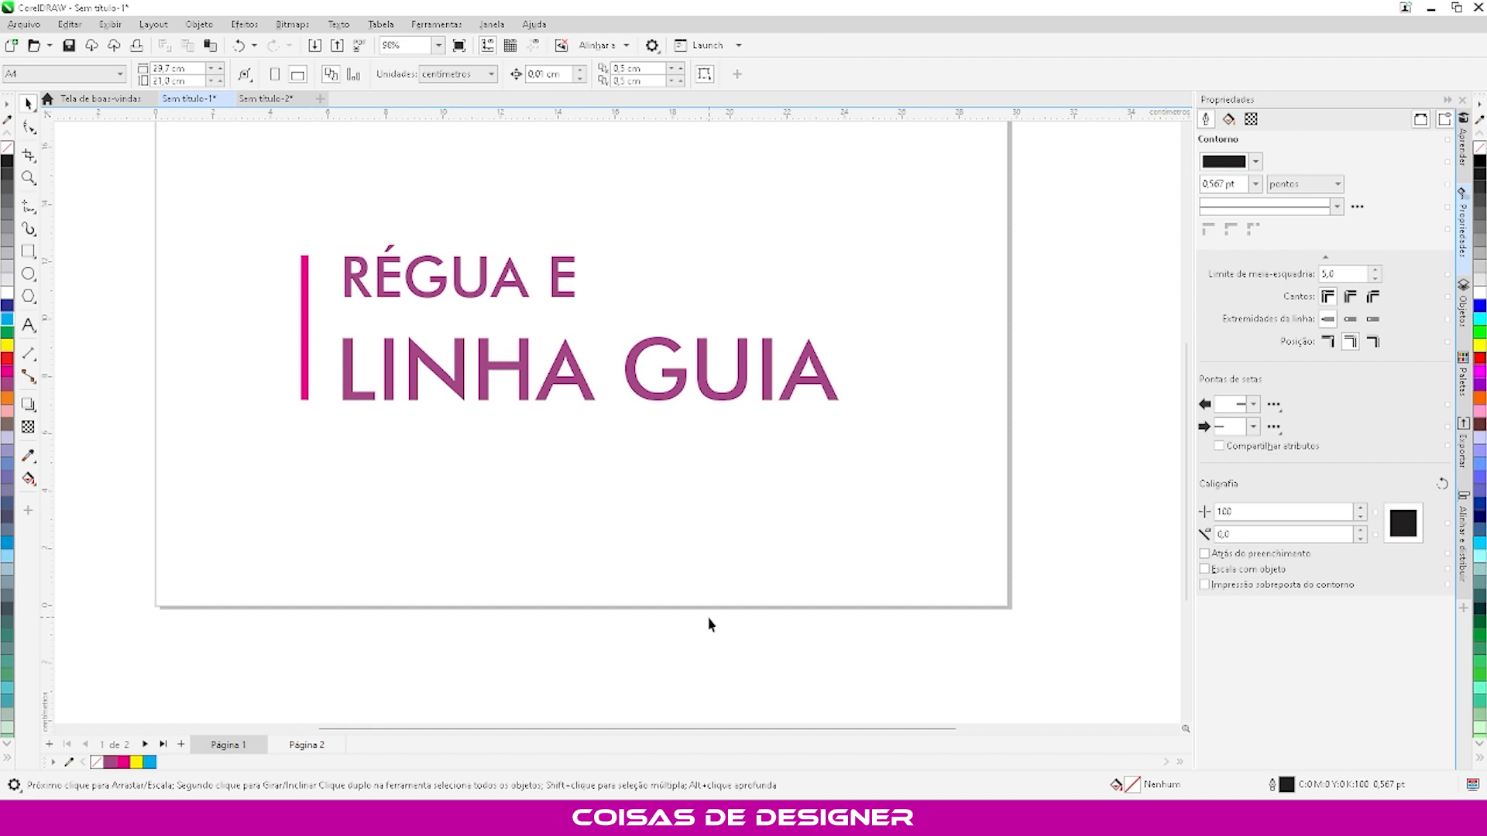
left_click(534, 47)
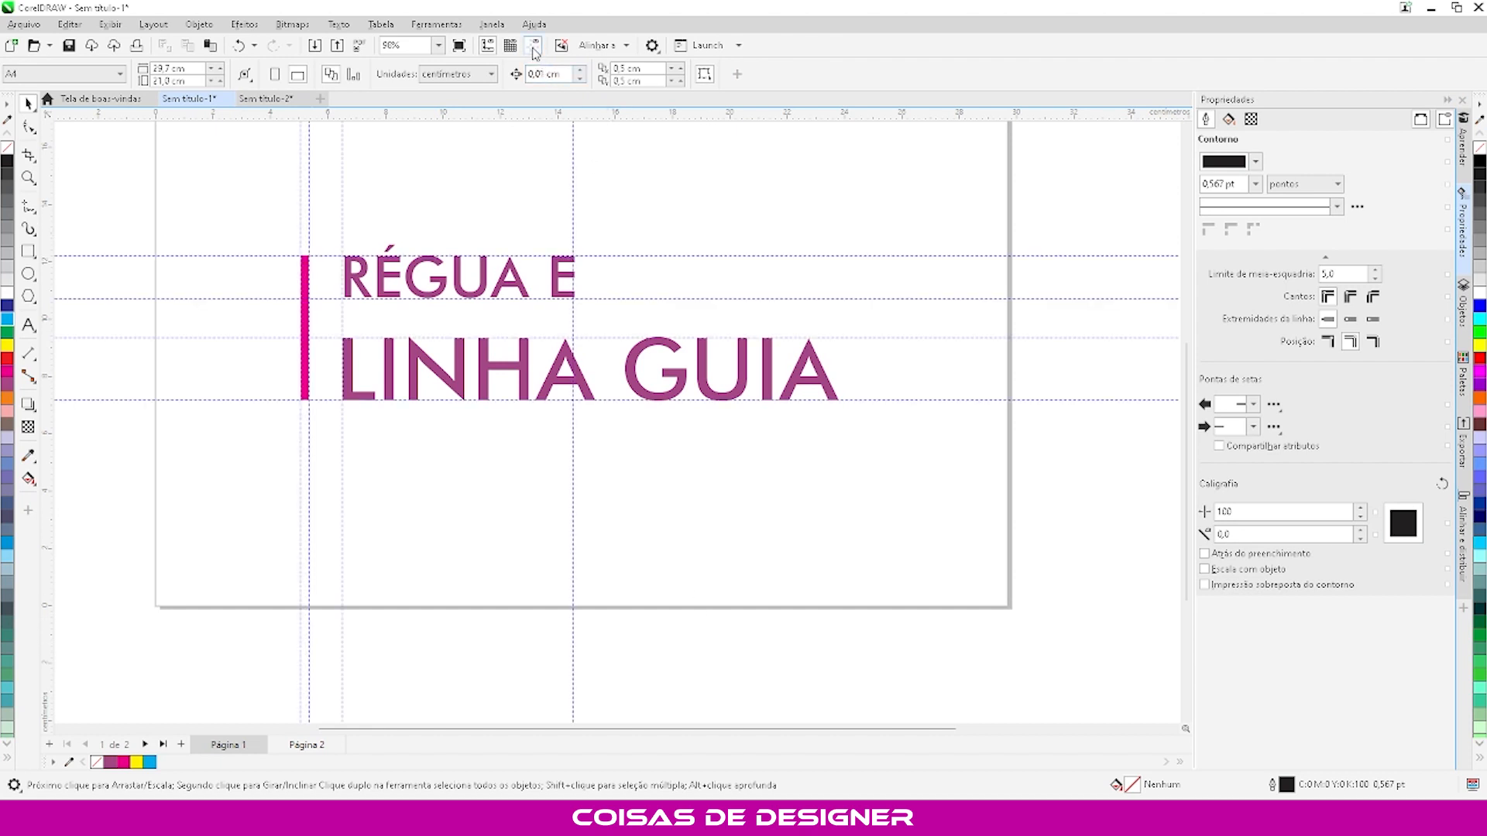
left_click(534, 48)
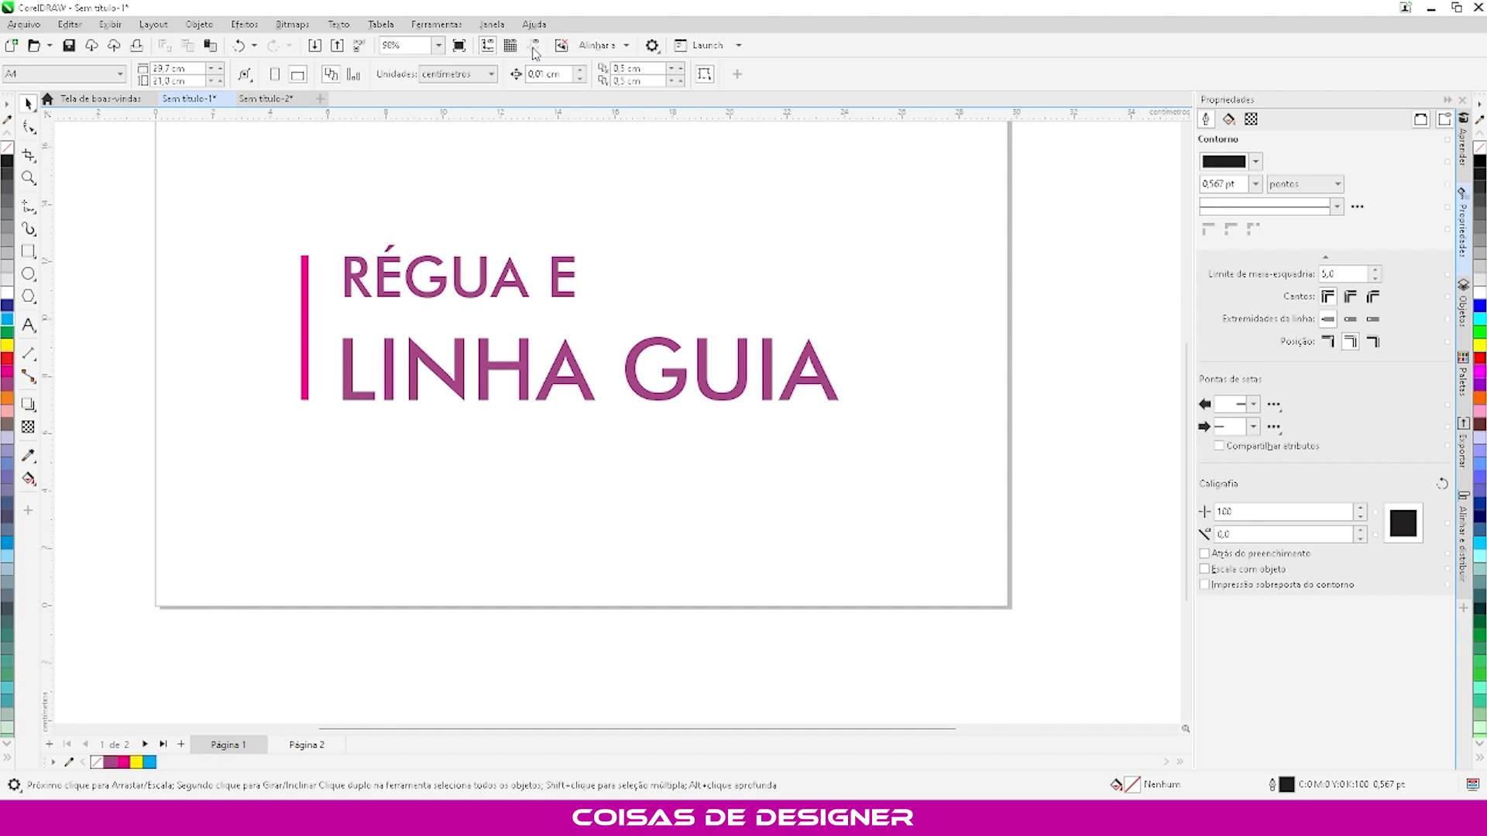
left_click(534, 48)
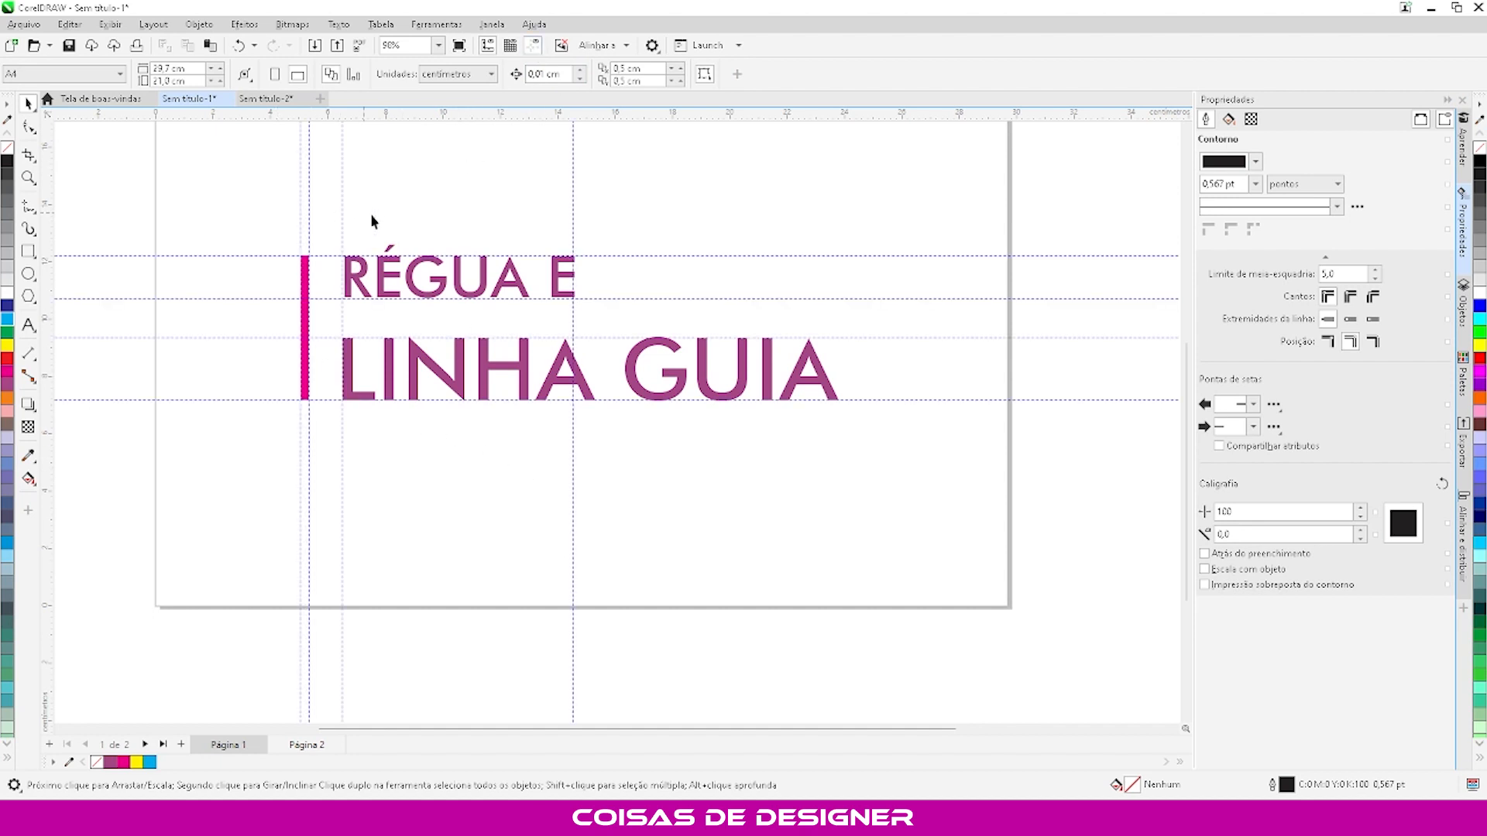
- Examine how the guidelines align with the magenta bar and the title text, close up and across the whole page
scroll(341, 200, "up", 3)
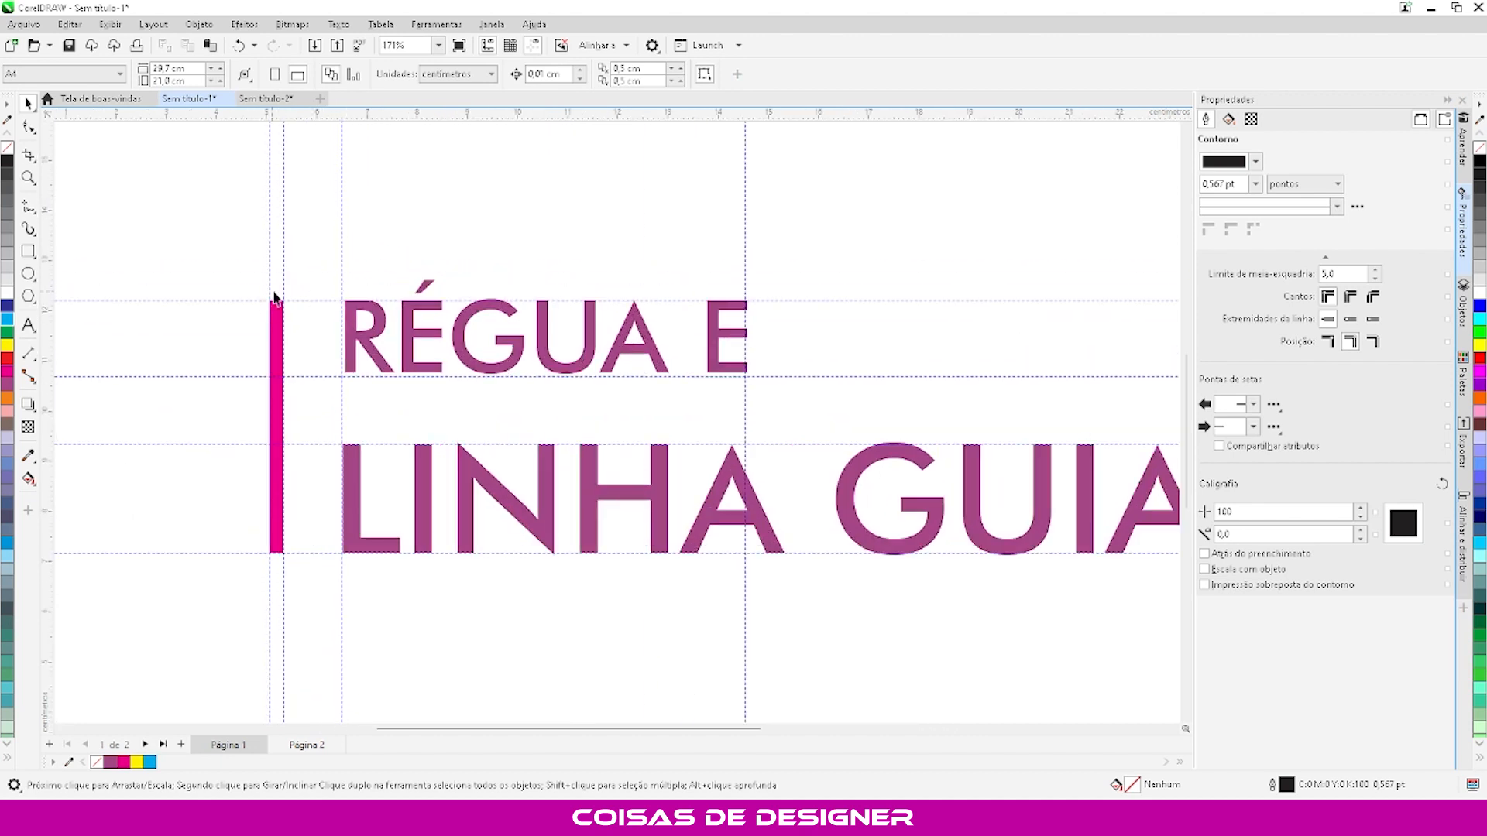
scroll(468, 306, "down", 3)
scroll(411, 426, "down", 2)
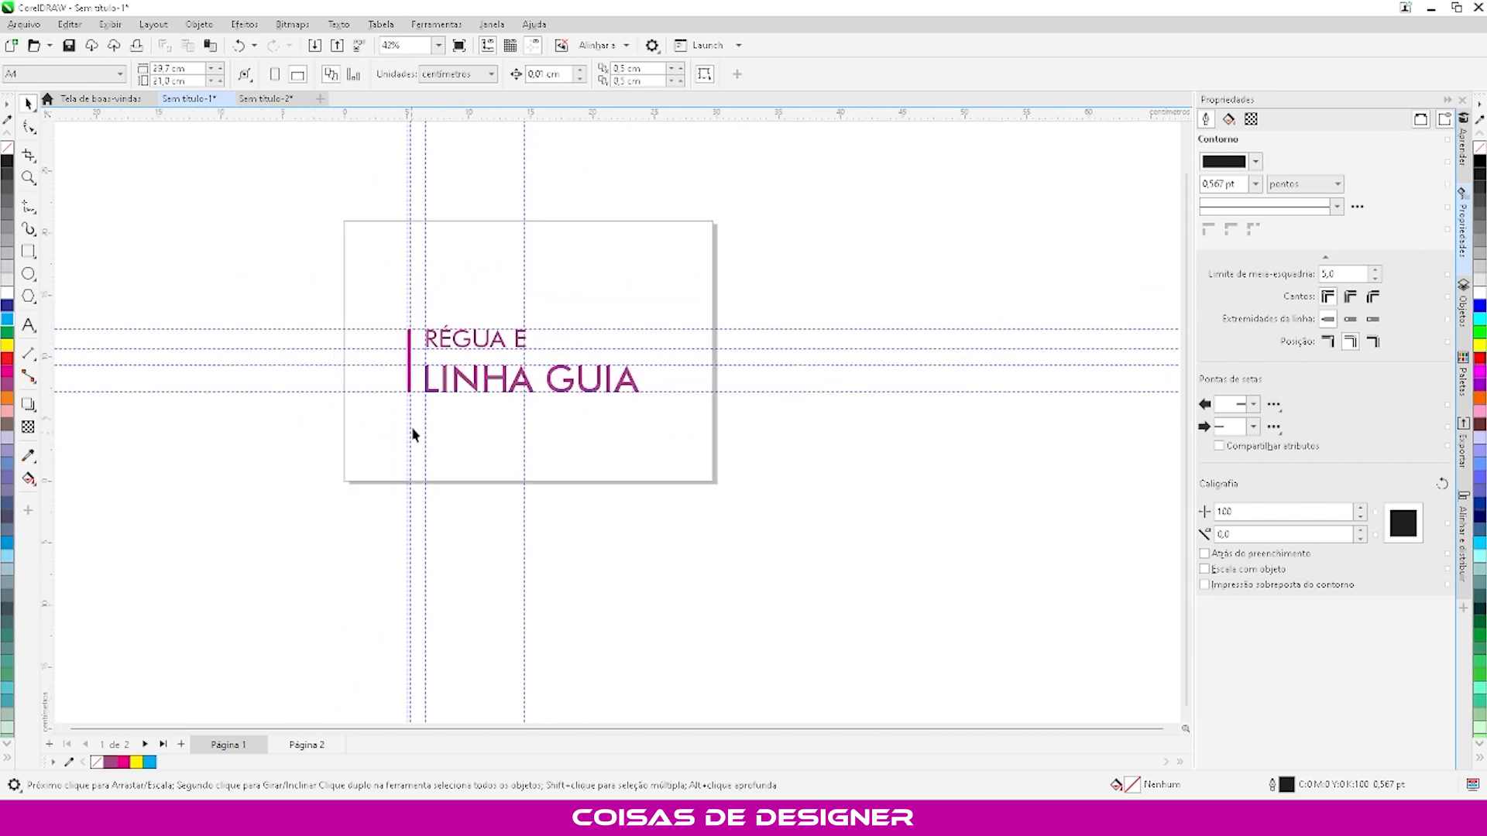
scroll(411, 426, "up", 1)
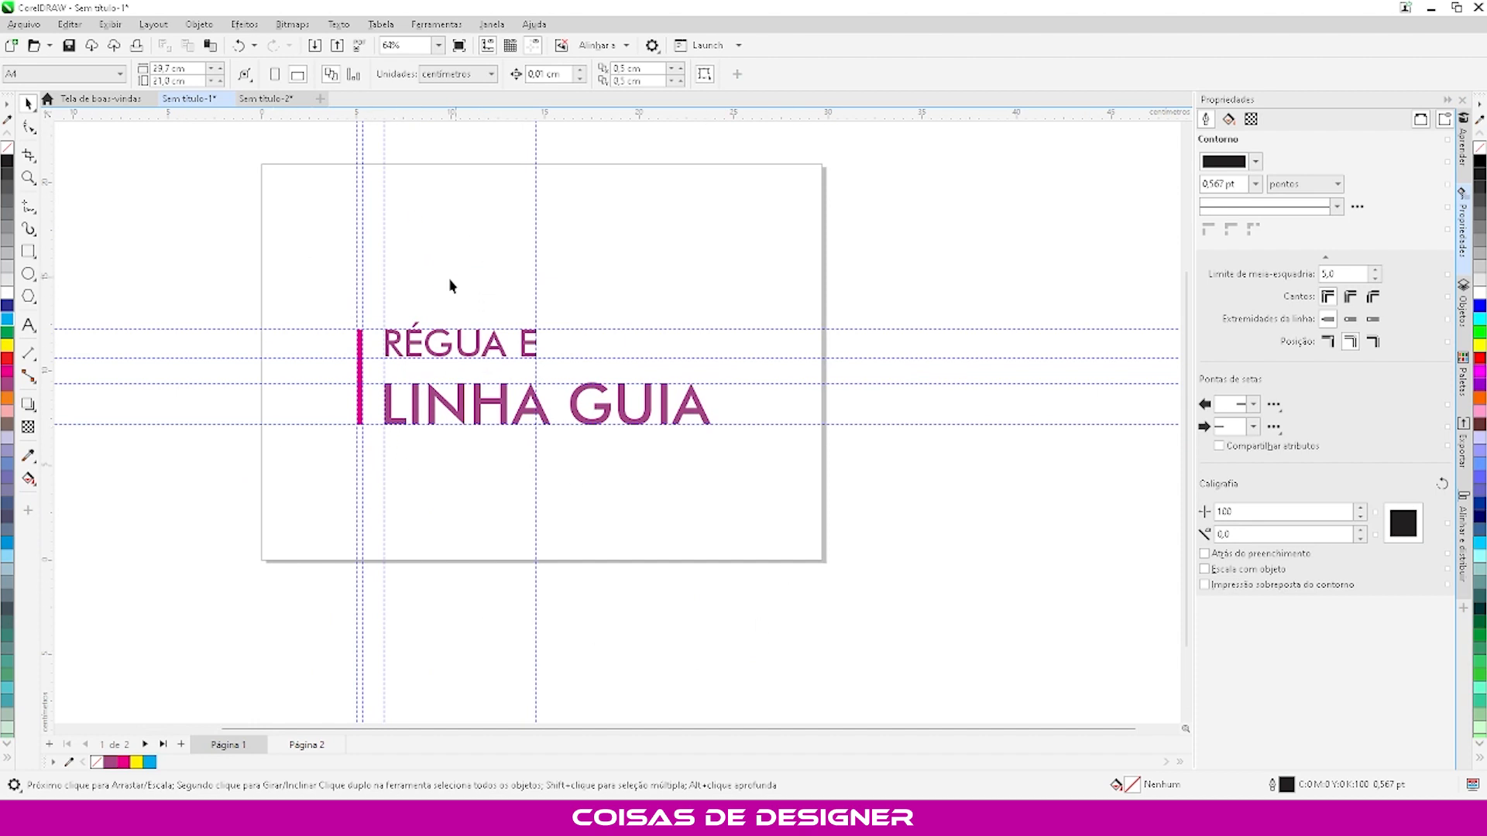
scroll(450, 286, "up", 1)
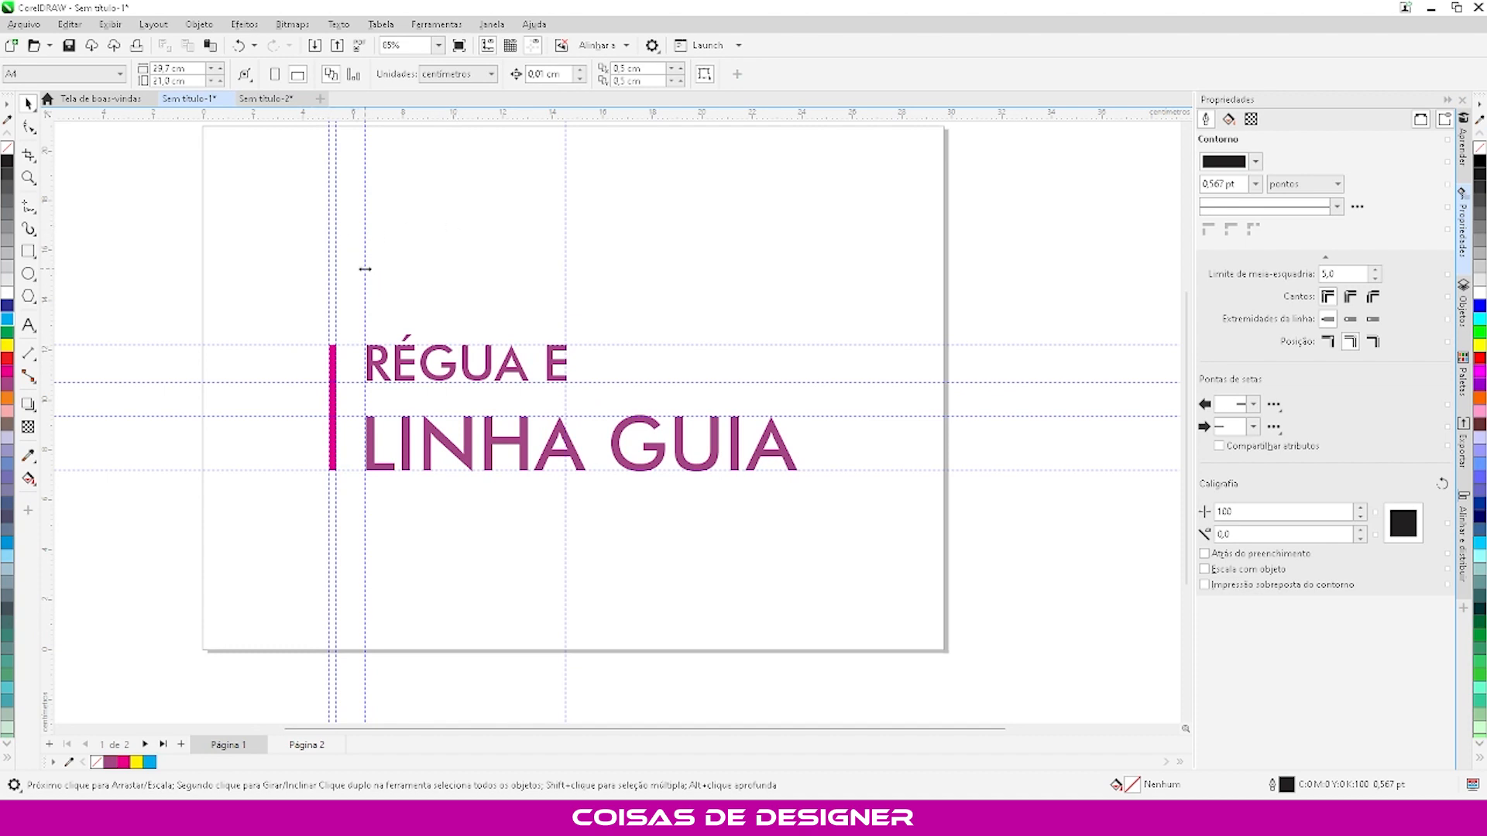
scroll(373, 356, "up", 2)
scroll(368, 349, "up", 2)
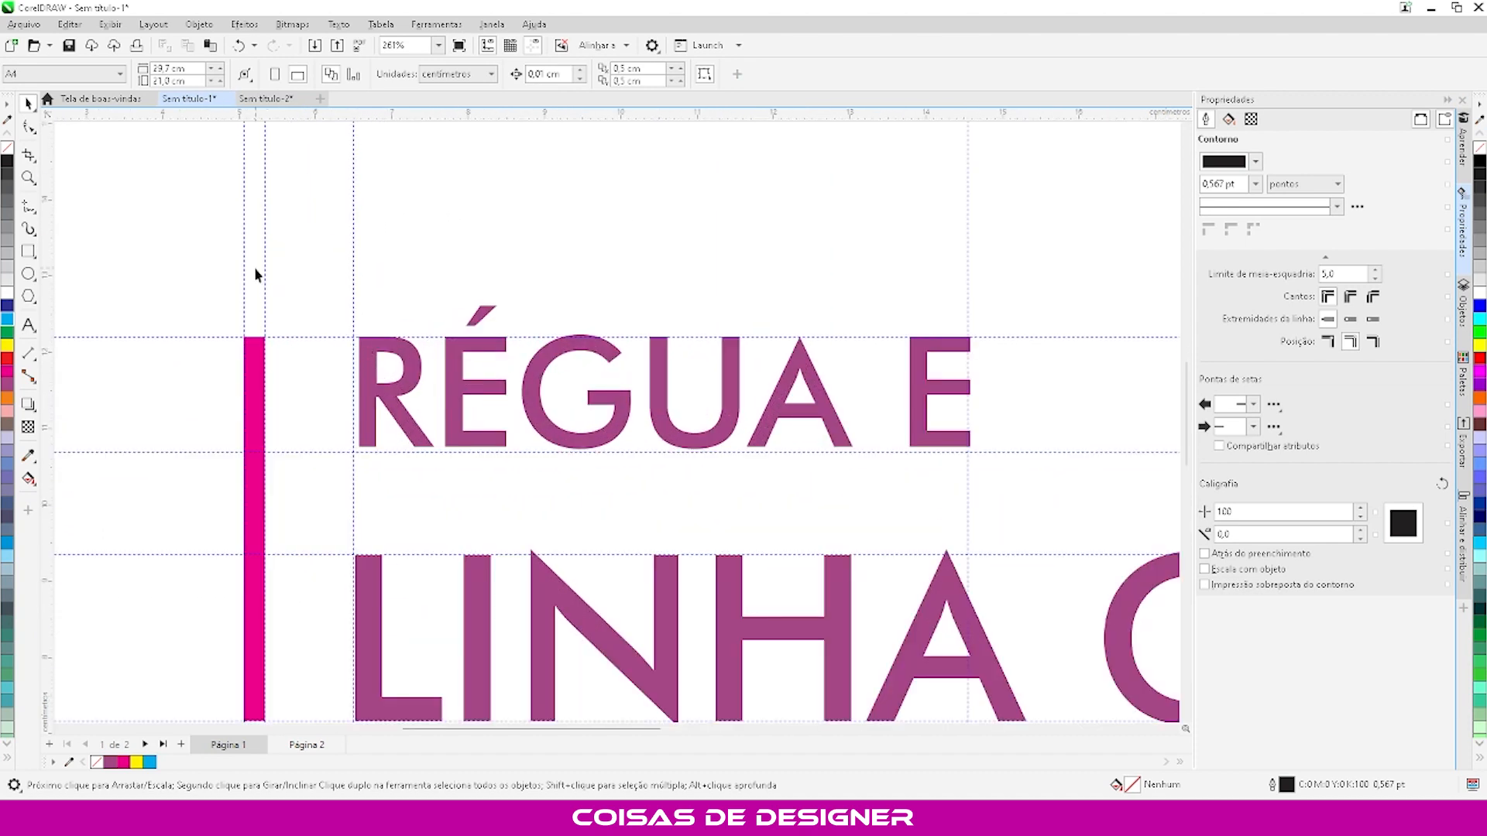
scroll(353, 386, "down", 3)
scroll(280, 440, "down", 2)
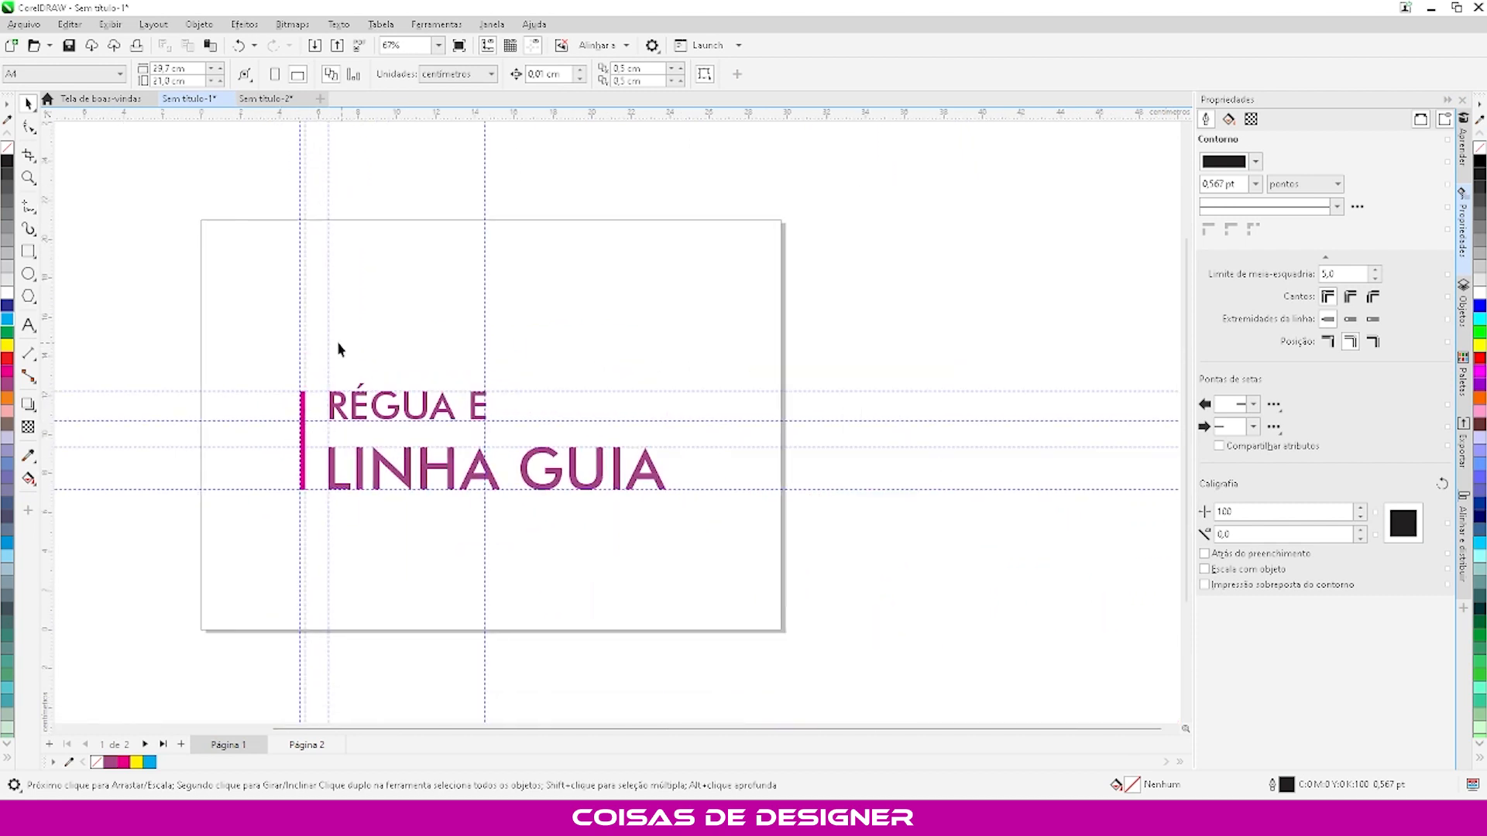
scroll(253, 389, "up", 2)
scroll(253, 389, "down", 4)
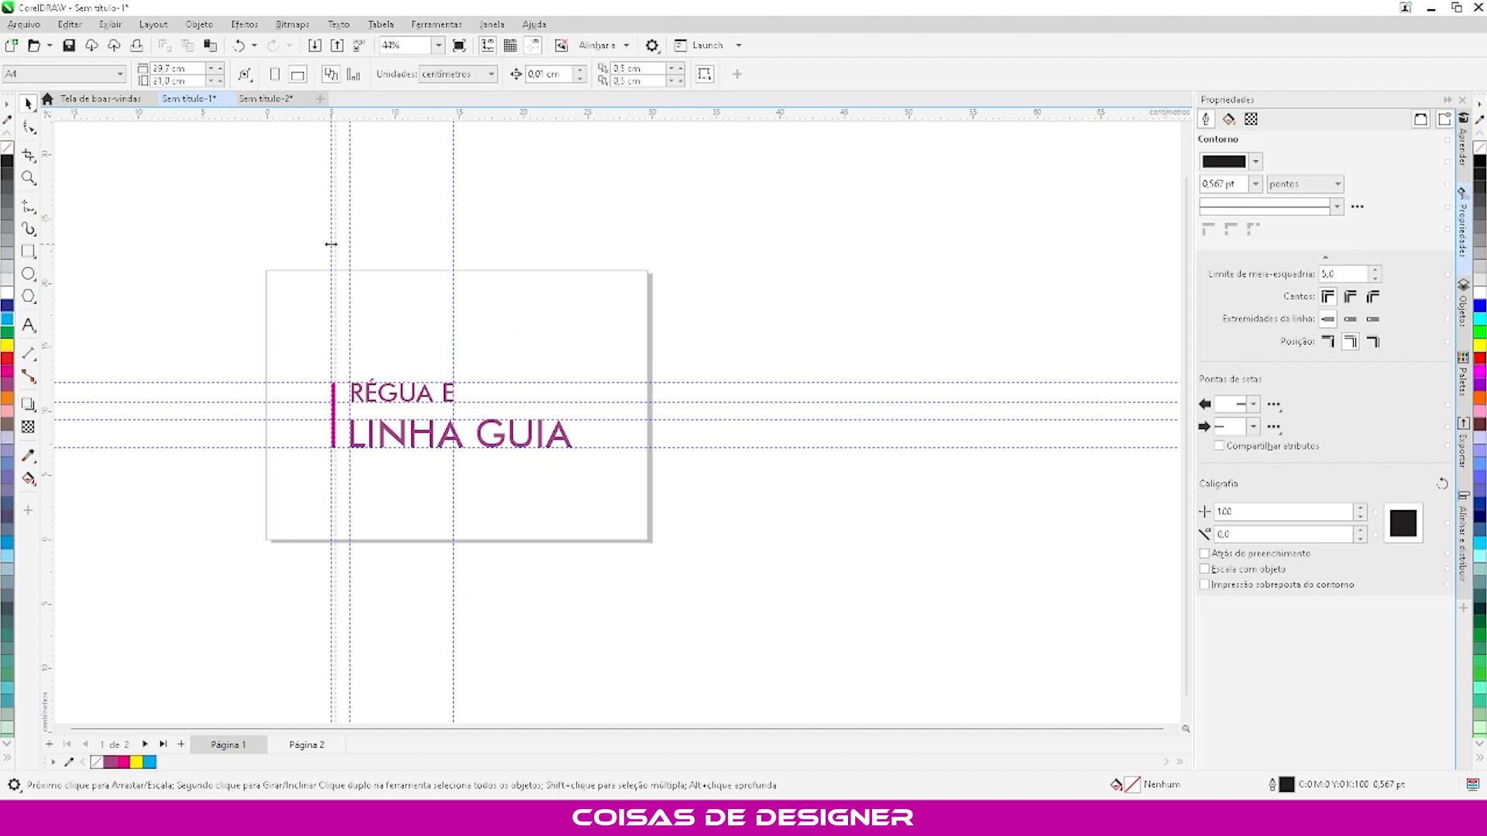
scroll(288, 264, "up", 2)
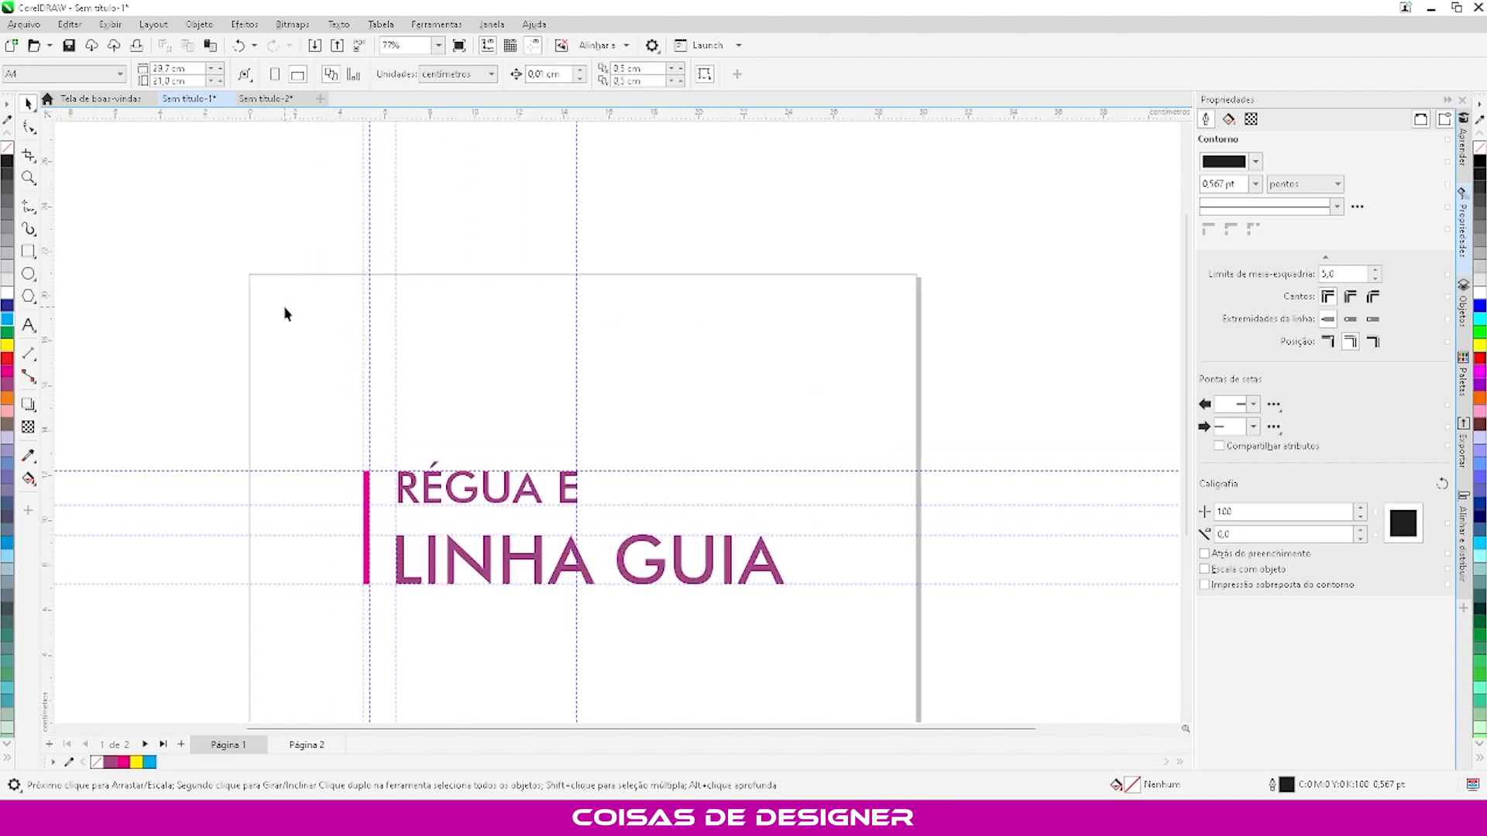
- Delete the magenta bar and both title lines from the page
scroll(283, 305, "down", 1)
left_click_drag(257, 334, 762, 602)
key("Delete")
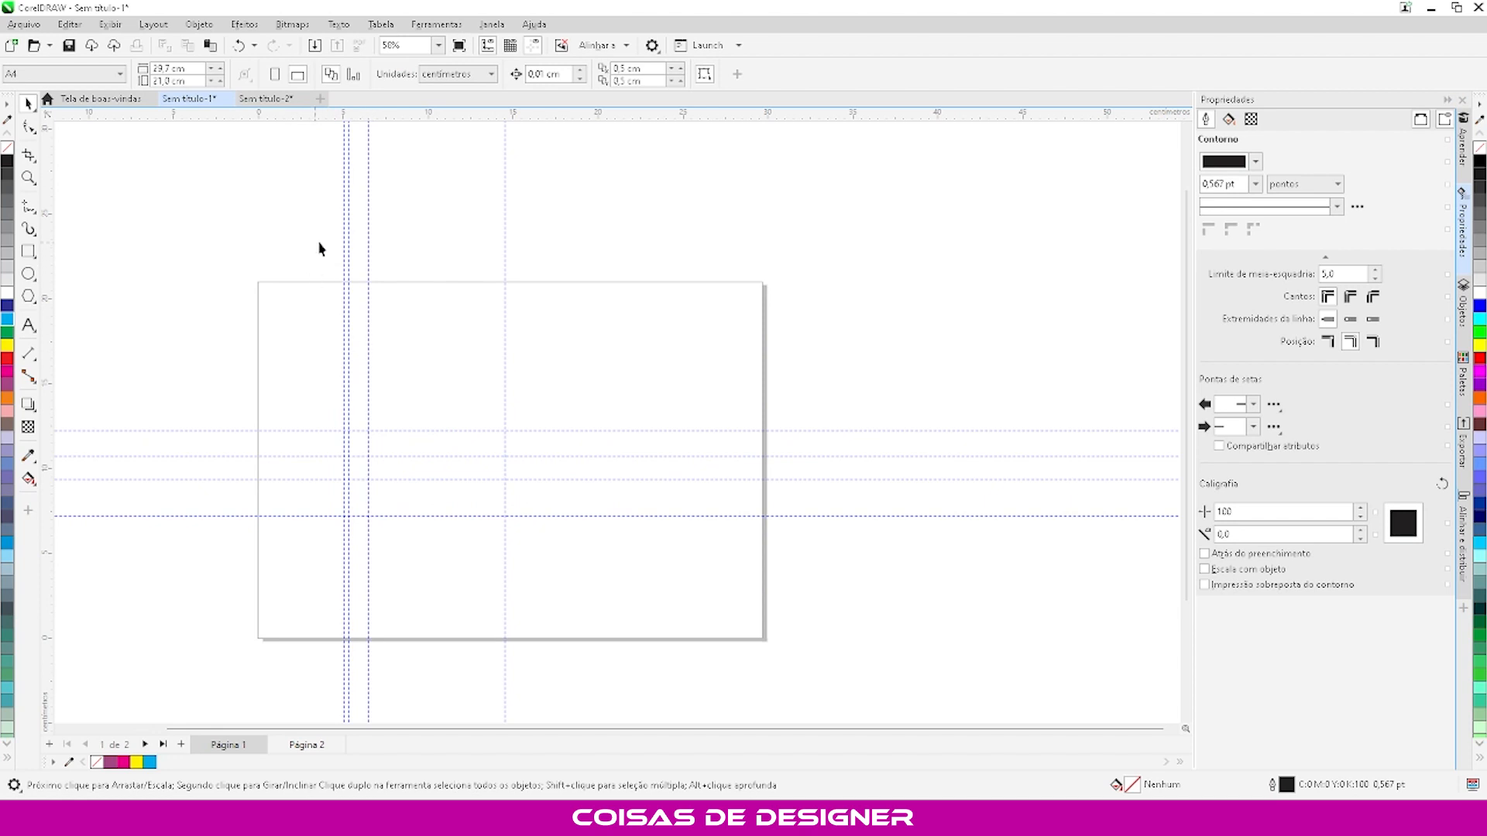
- Delete the two leftmost vertical guidelines and the one near the page's centre
left_click(348, 233)
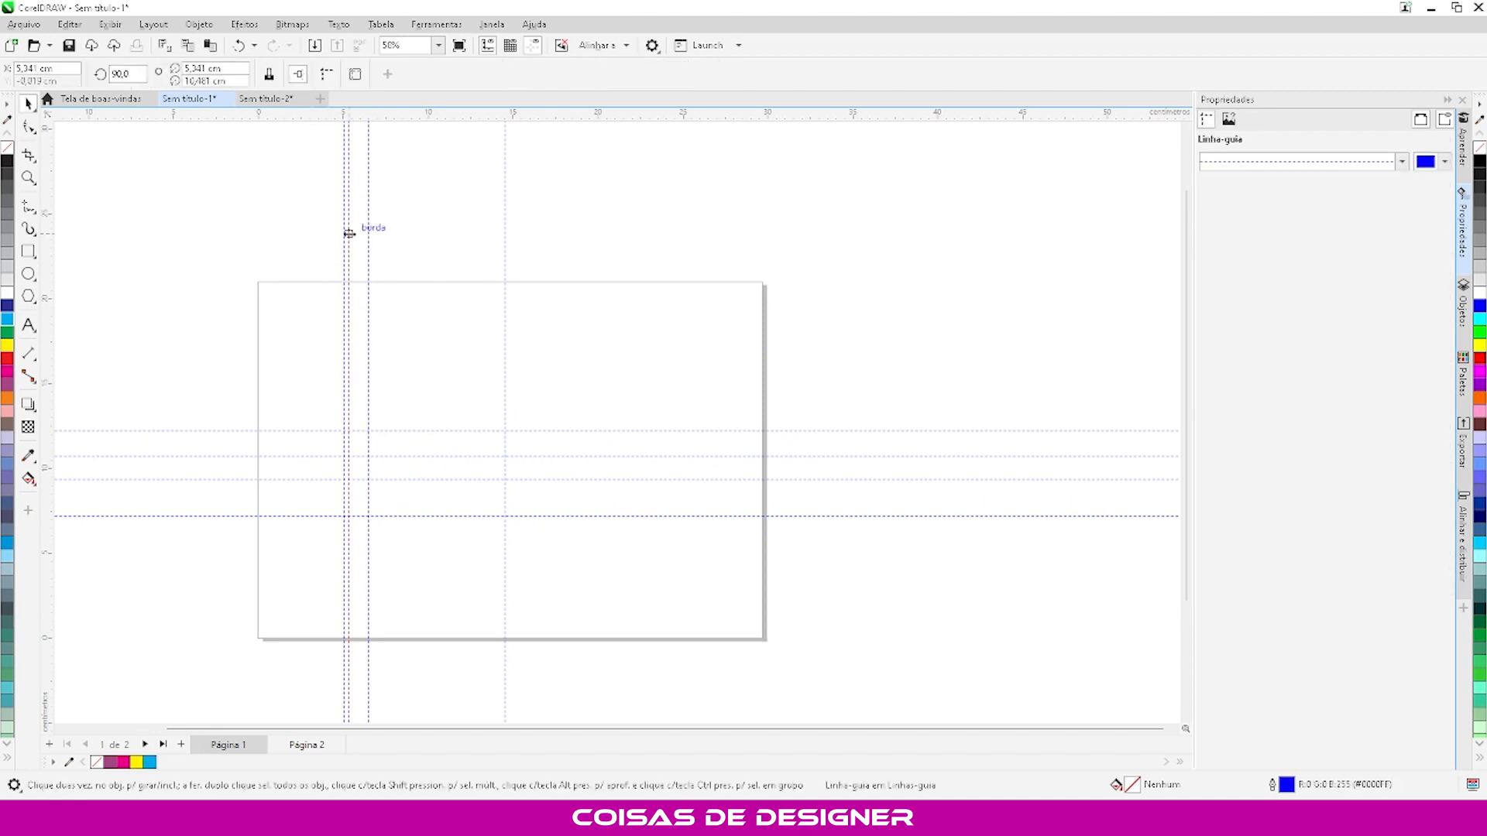
key("Delete")
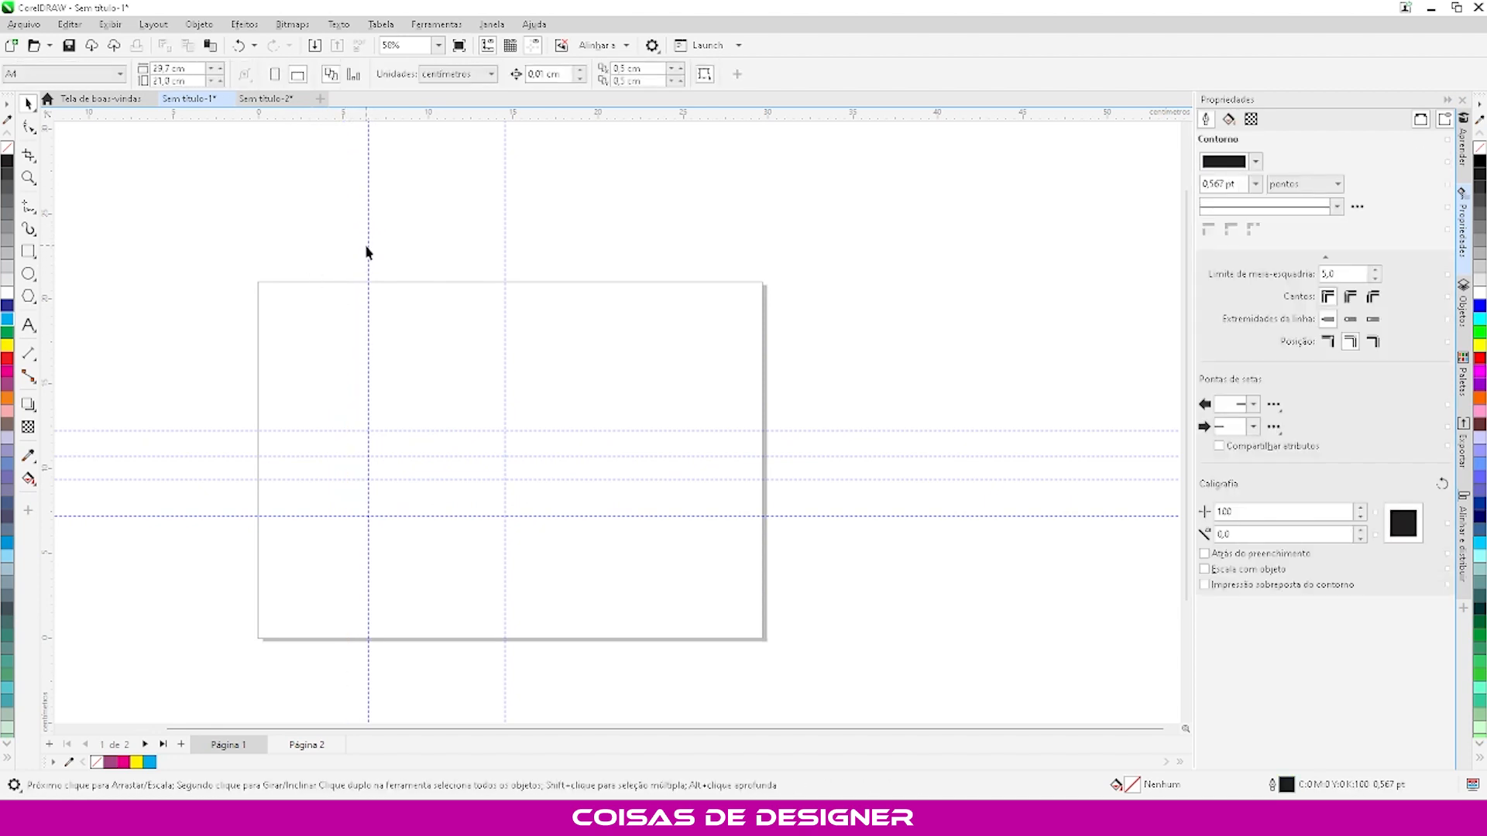
left_click(505, 264)
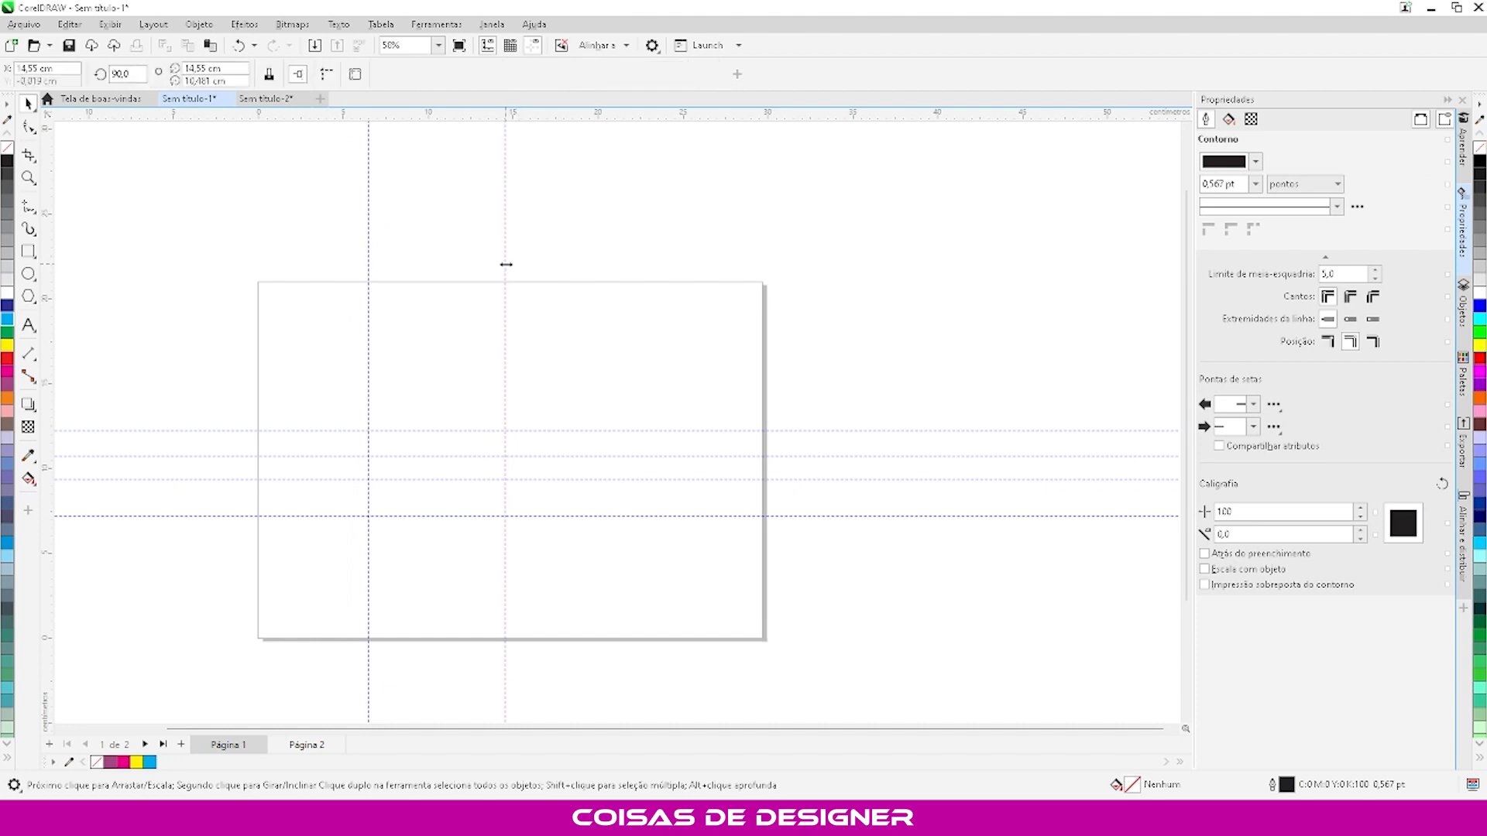
key("Delete")
- Delete the four horizontal guidelines crossing the page
left_click(489, 430)
key("Delete")
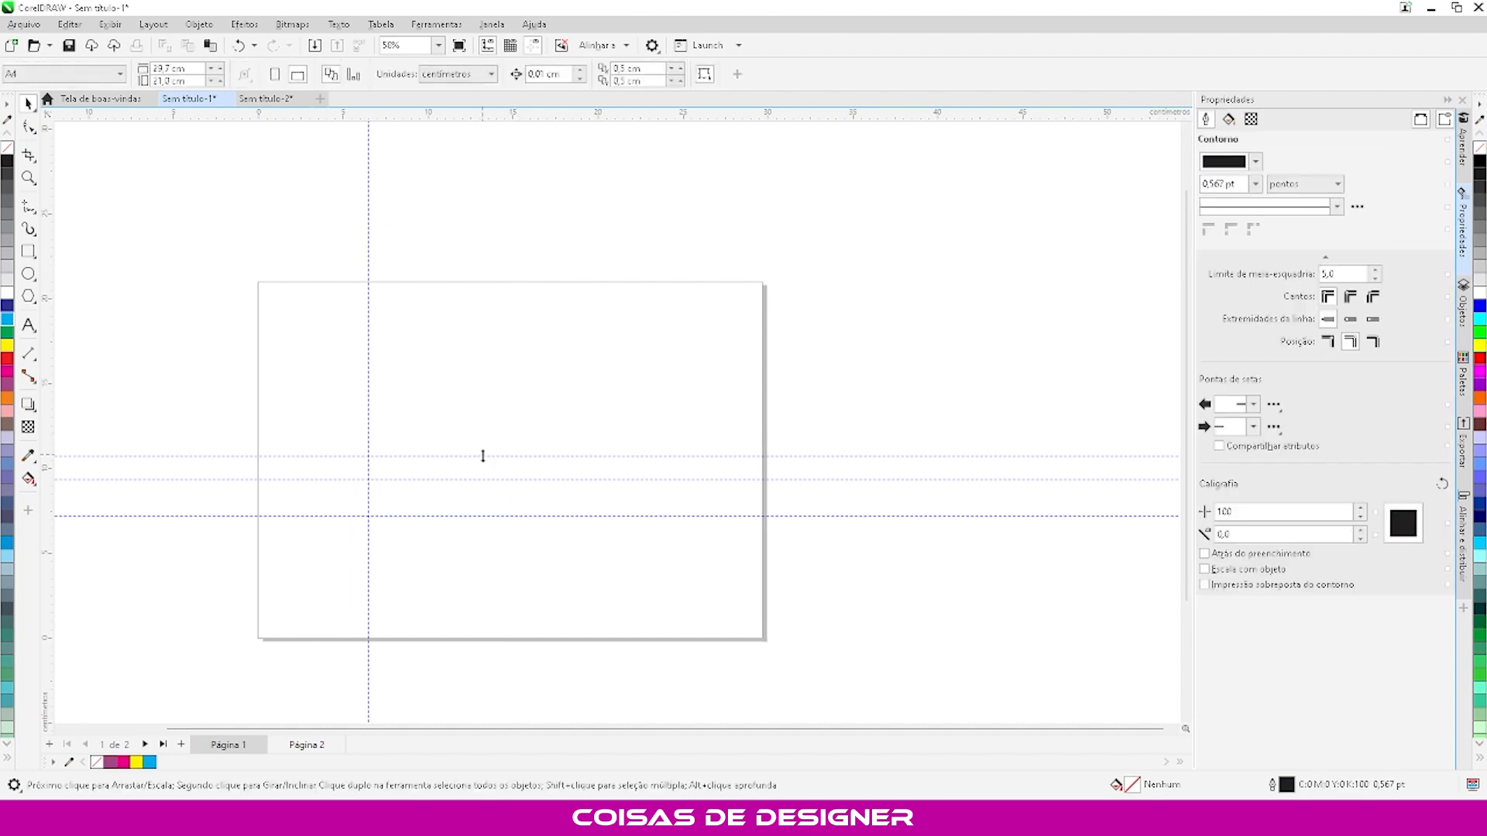
left_click(482, 457)
key("Delete")
left_click_drag(475, 431, 501, 516)
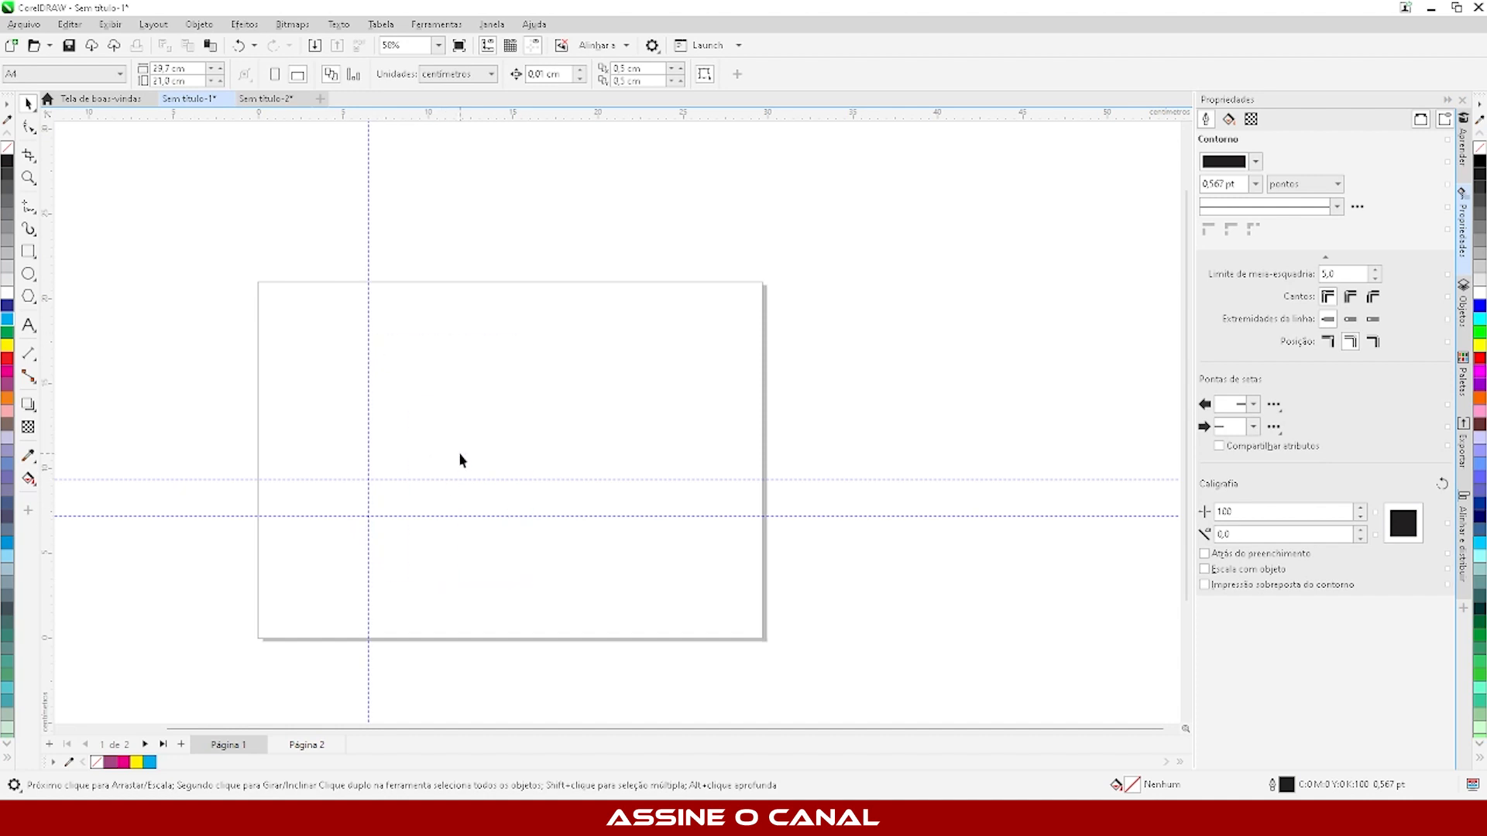
left_click_drag(497, 553, 459, 477)
left_click(453, 479)
key("Delete")
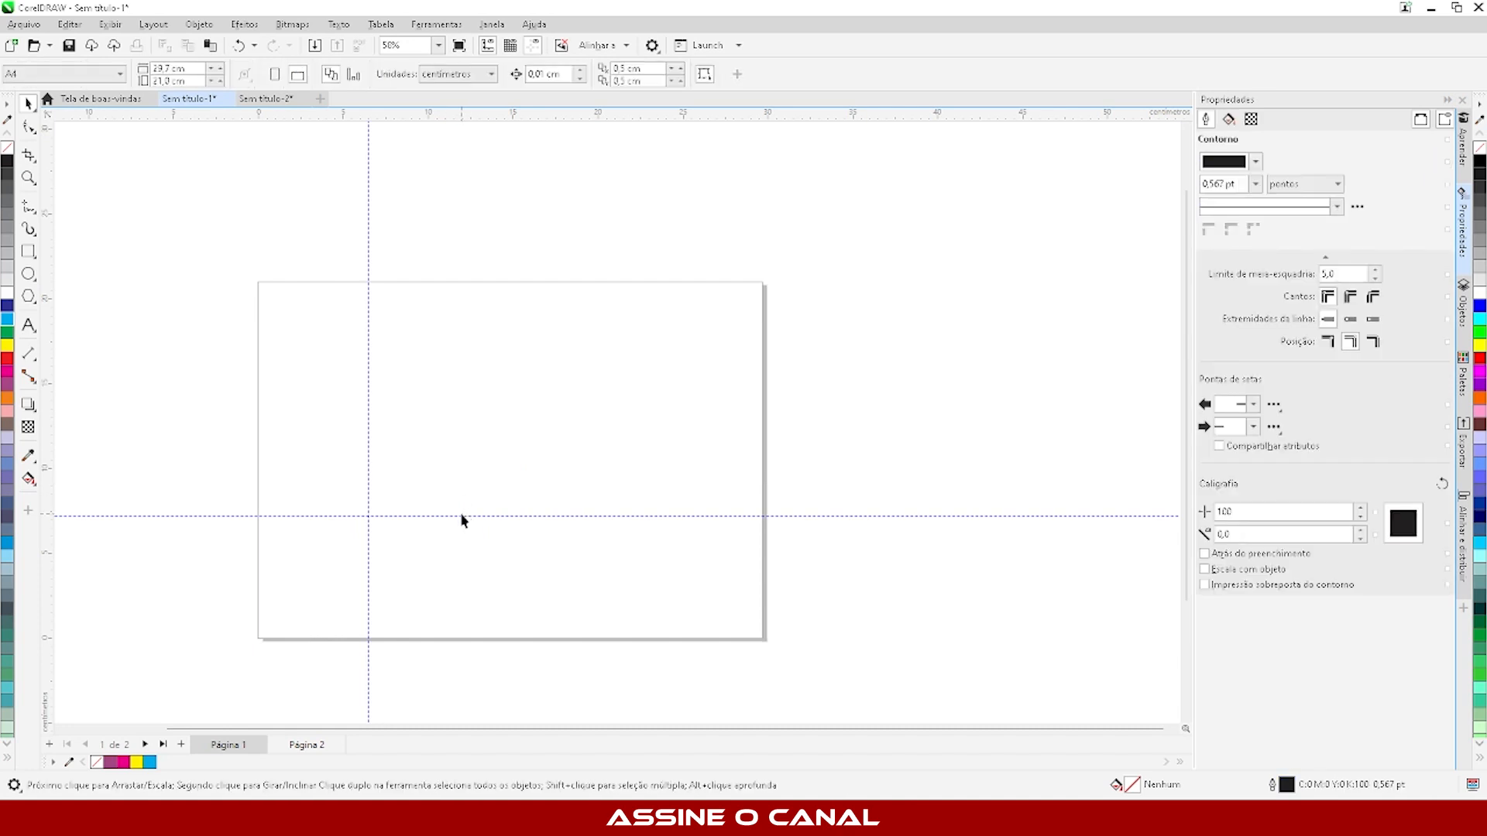
left_click(456, 516)
key("Delete")
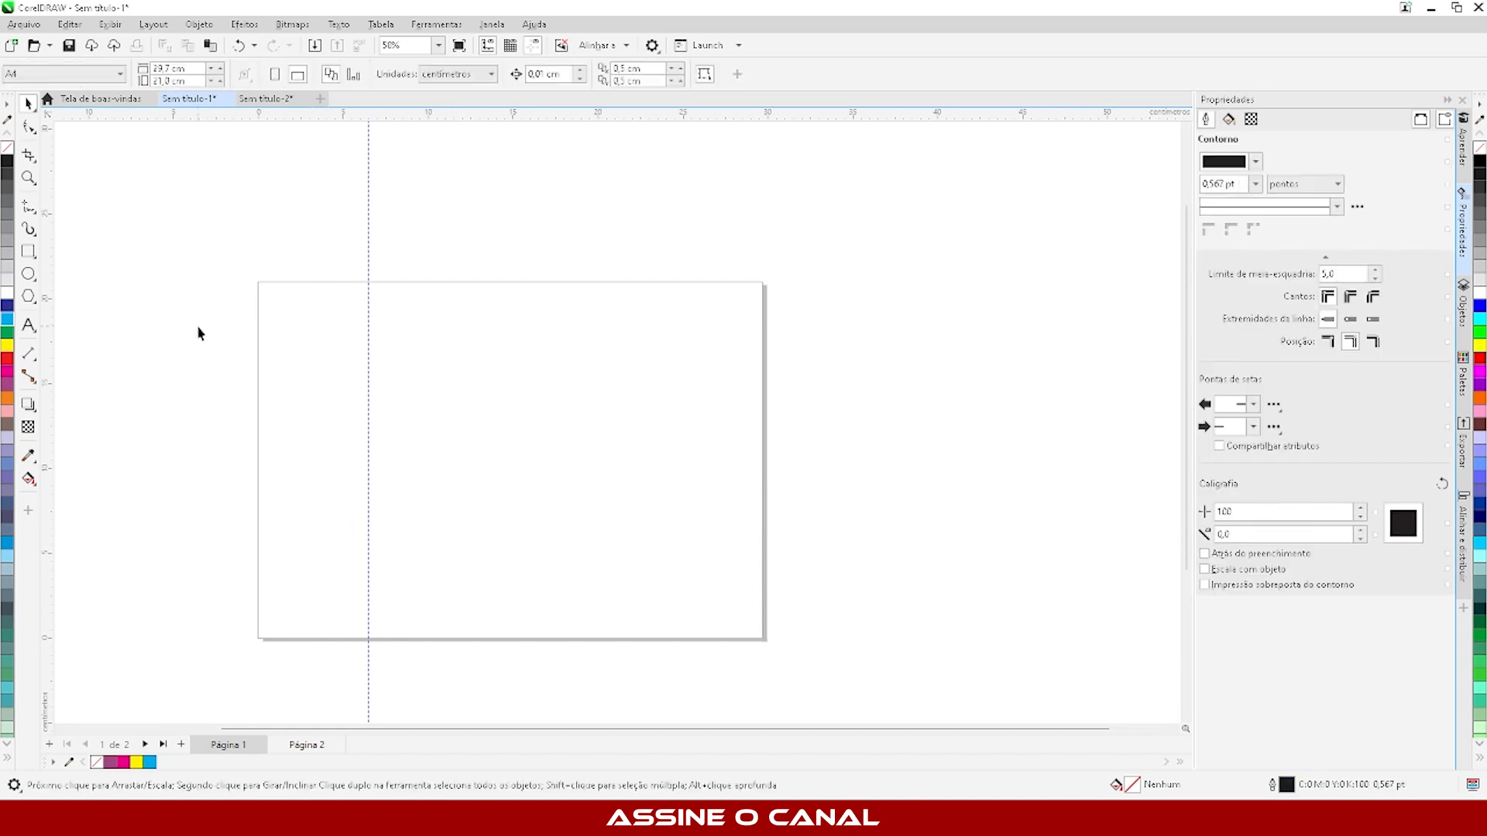
- Select the remaining vertical guideline and open the Guidelines settings for it
scroll(199, 328, "up", 2)
left_click(424, 215)
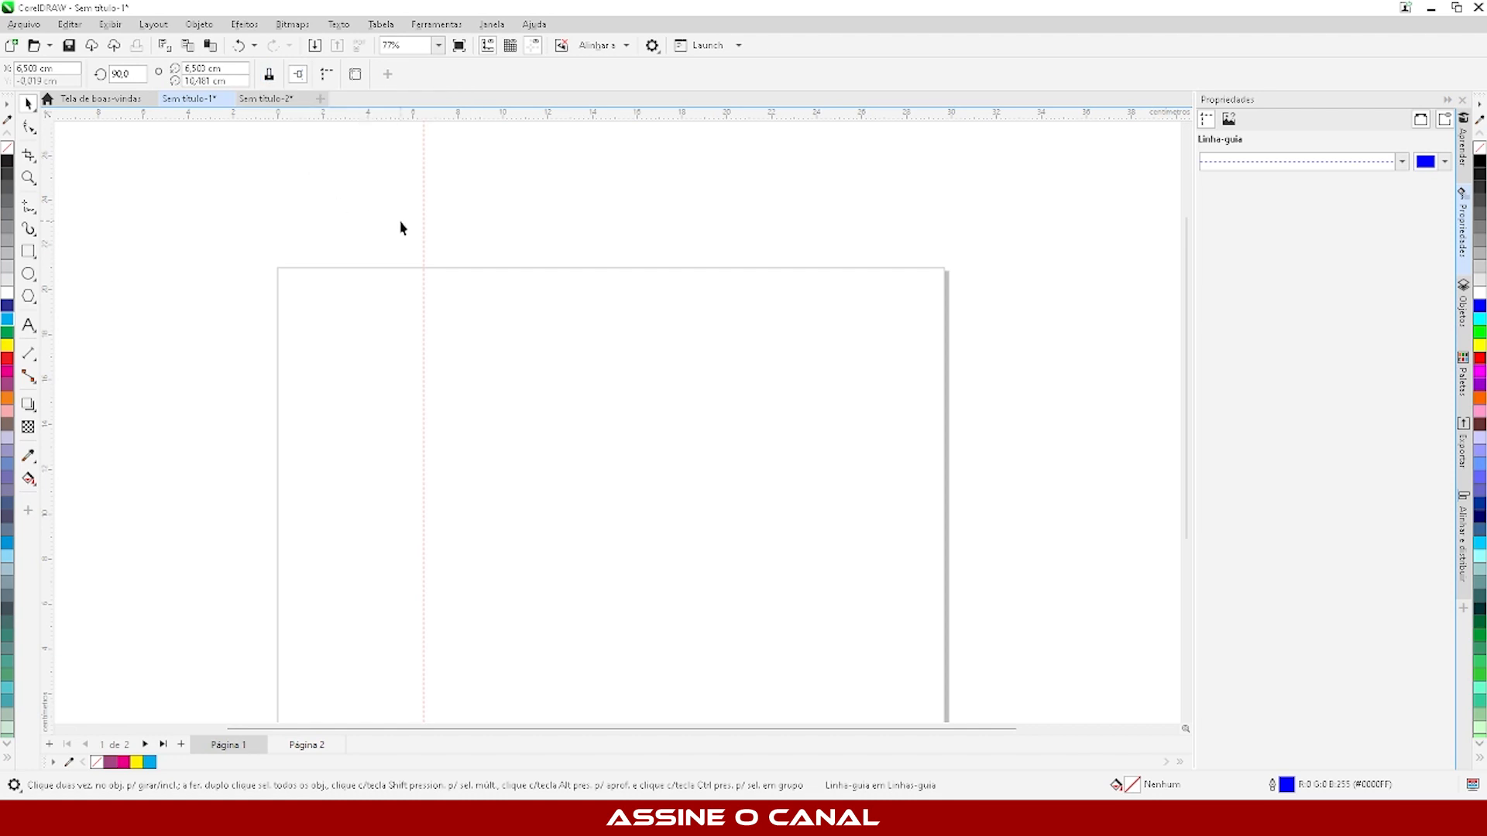
right_click(424, 228)
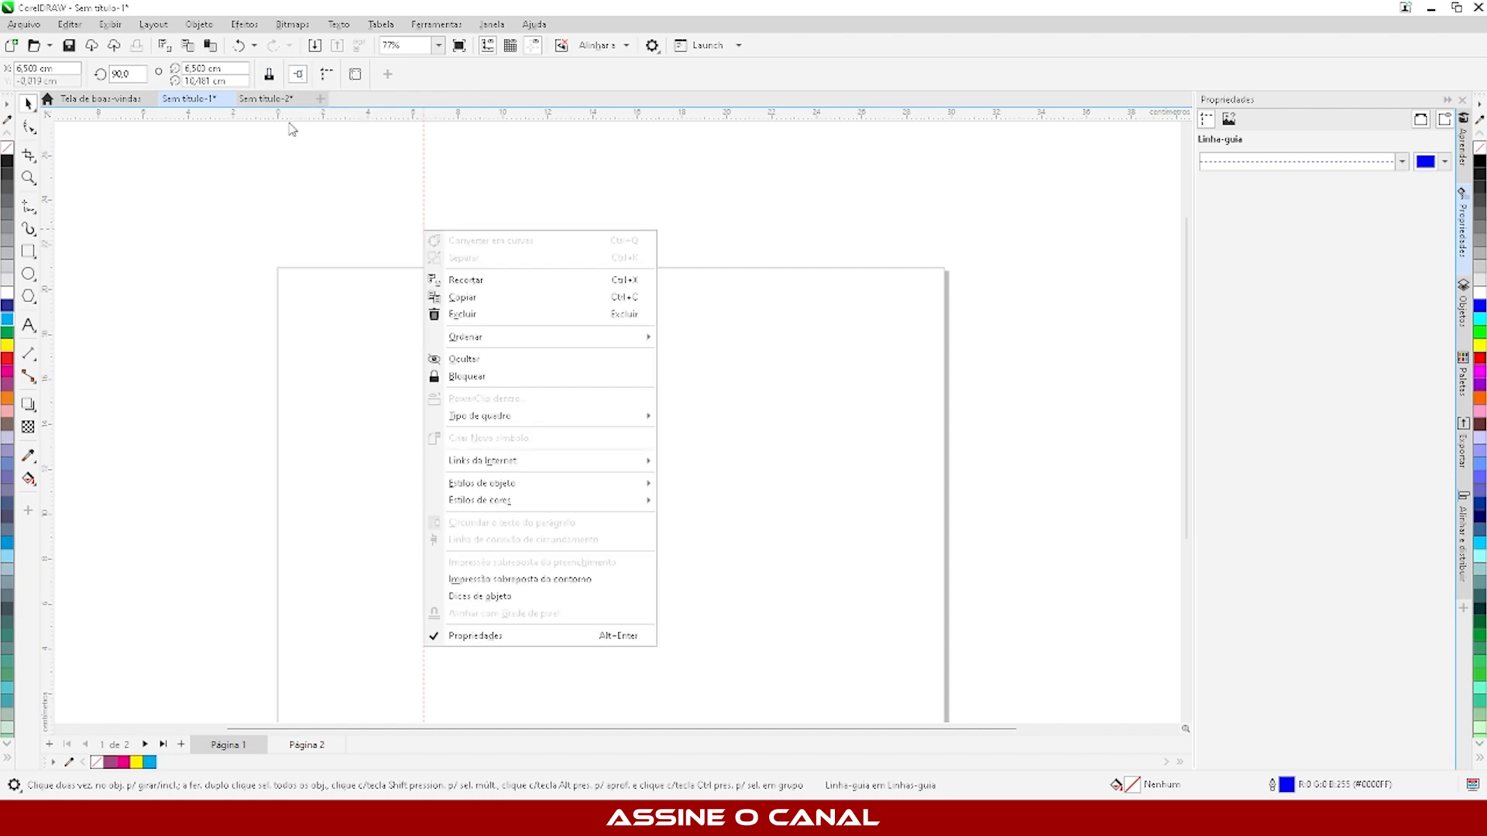
left_click(424, 190)
left_click(424, 295)
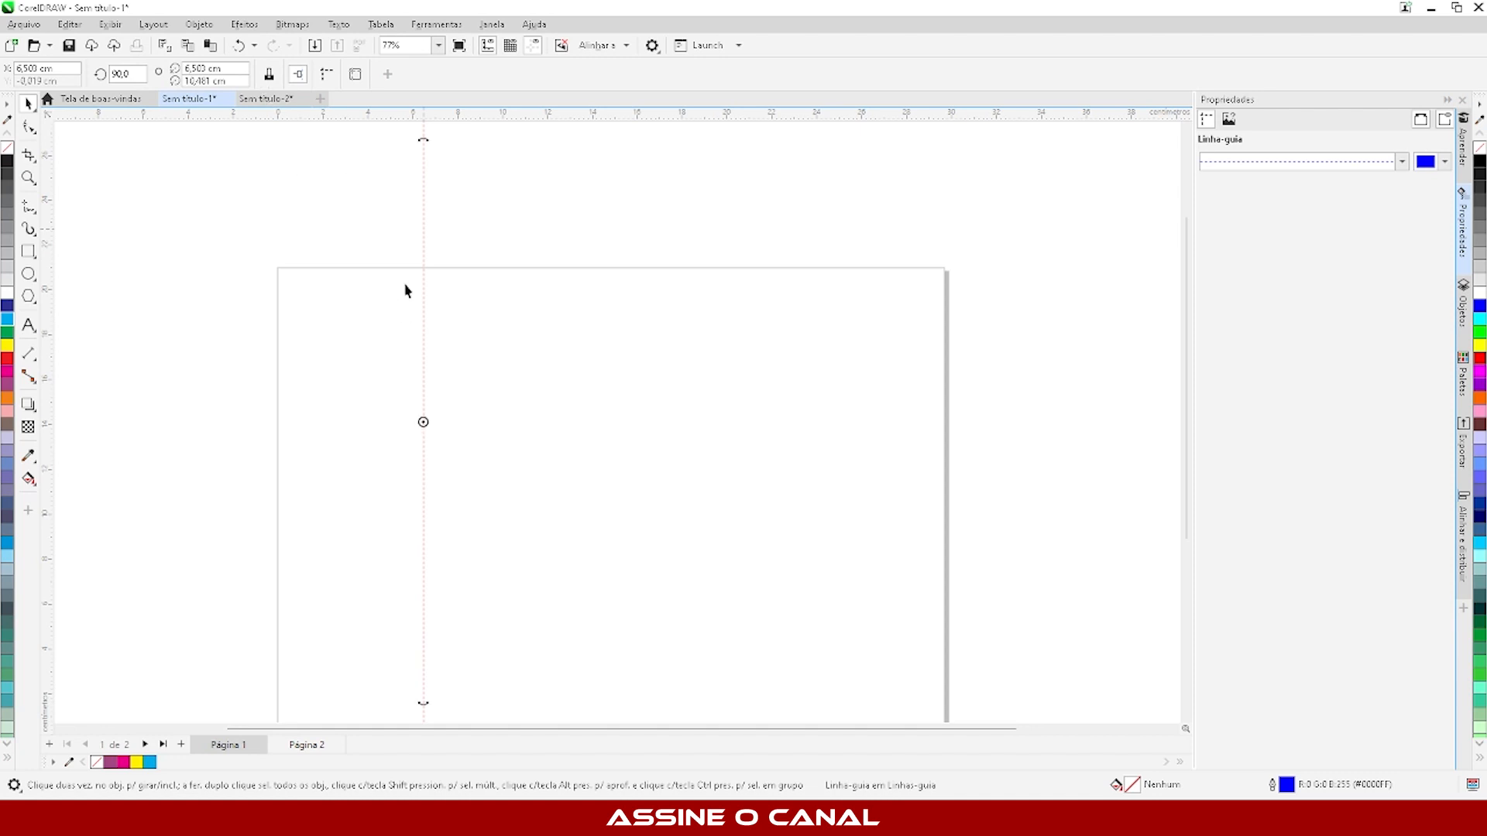
left_click(325, 74)
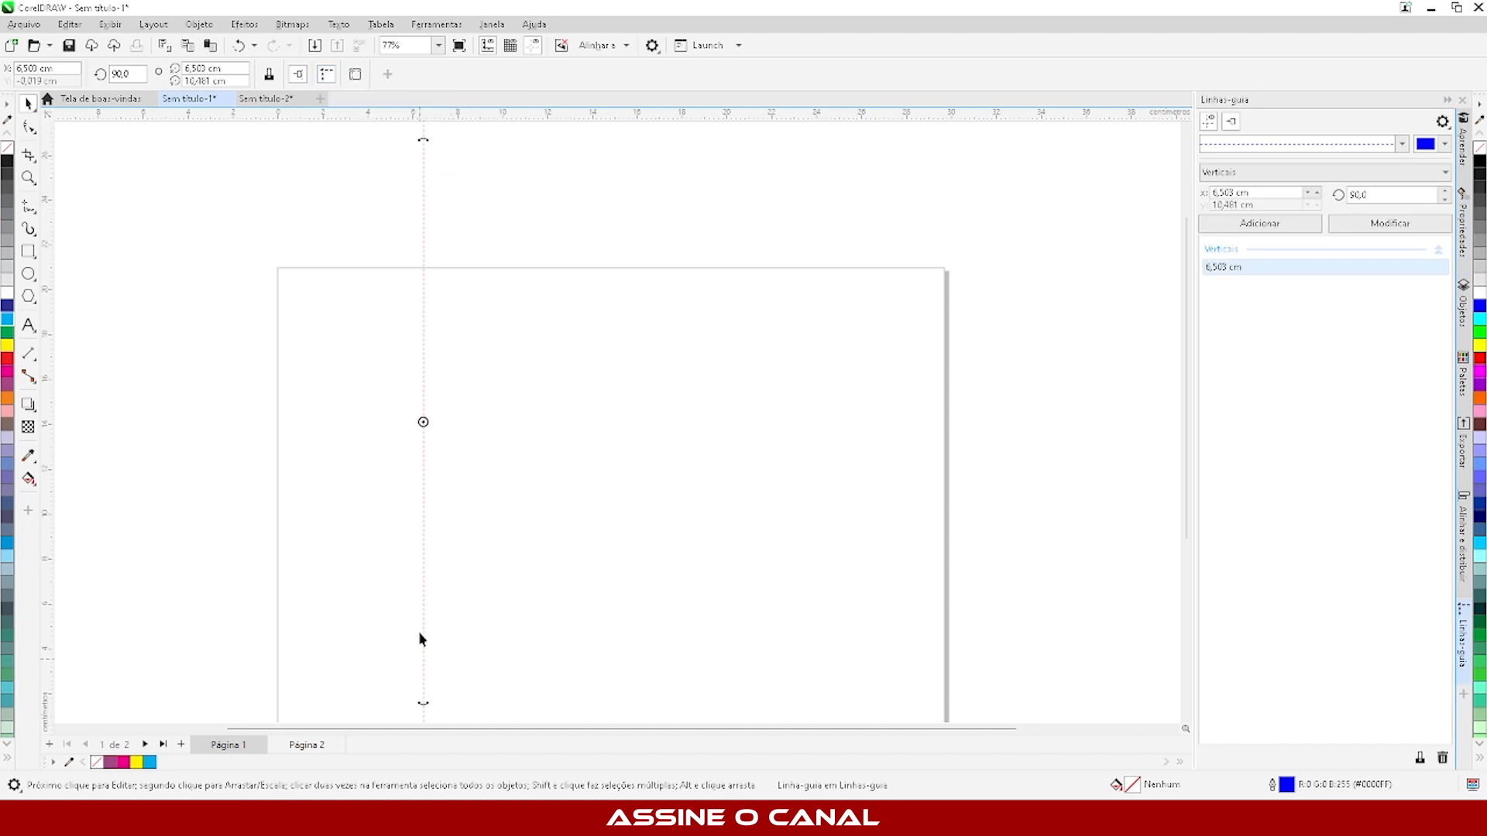
- Examine the available line styles and colour setting for guidelines without changing them
left_click(518, 239)
left_click(518, 240)
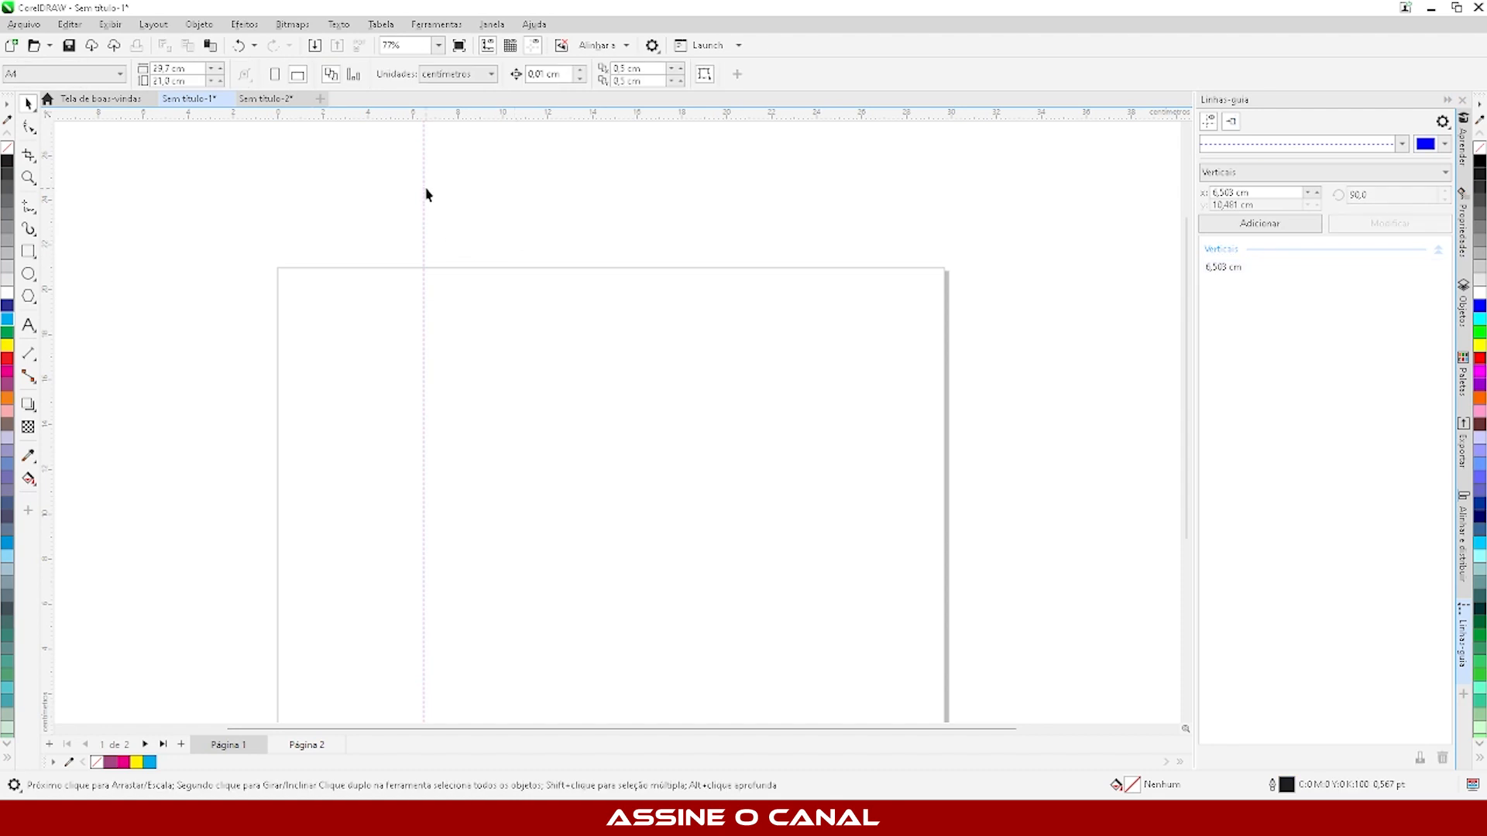
left_click(1401, 144)
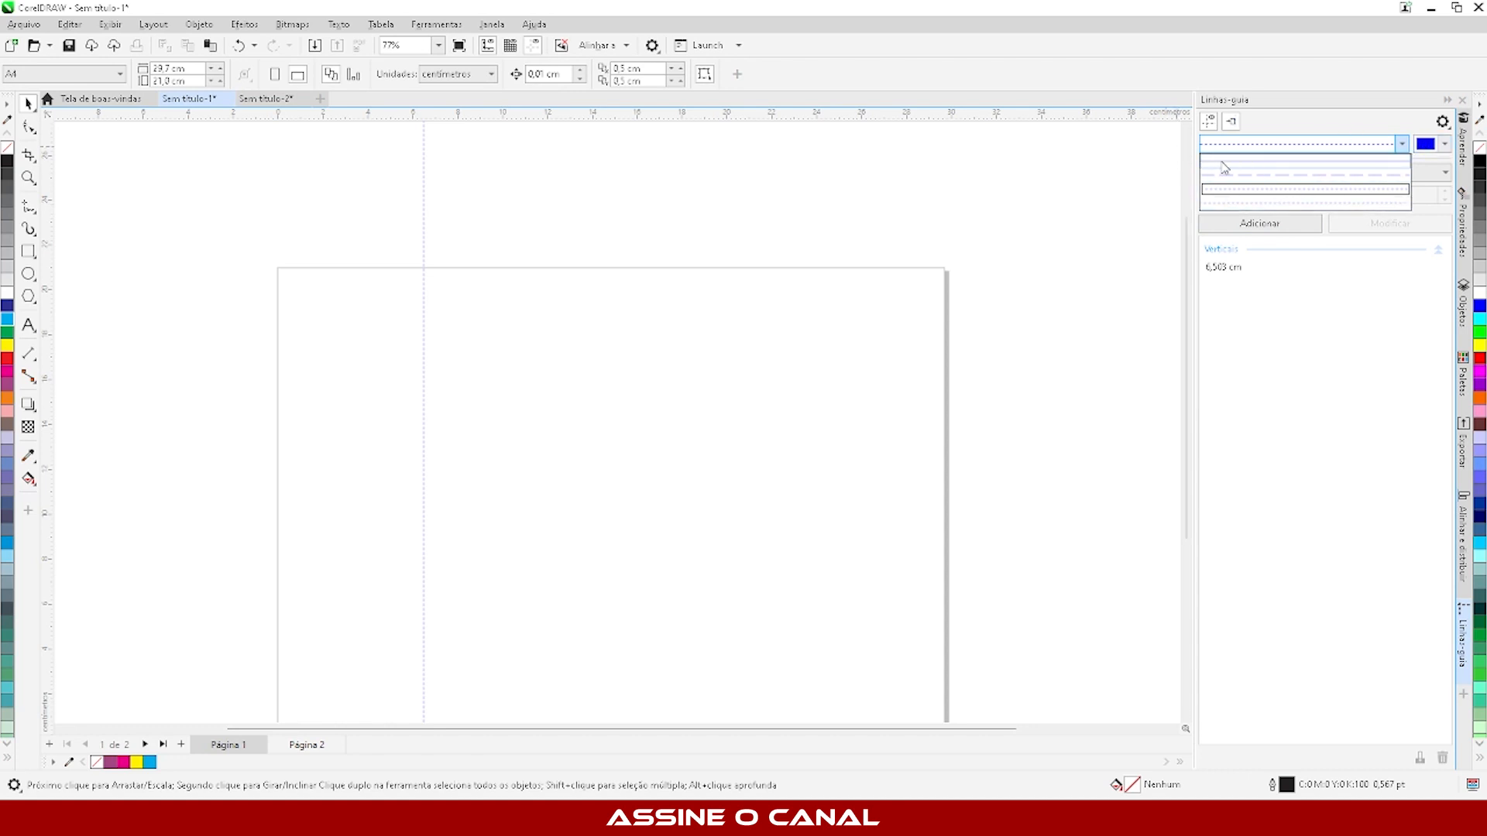
left_click(1445, 150)
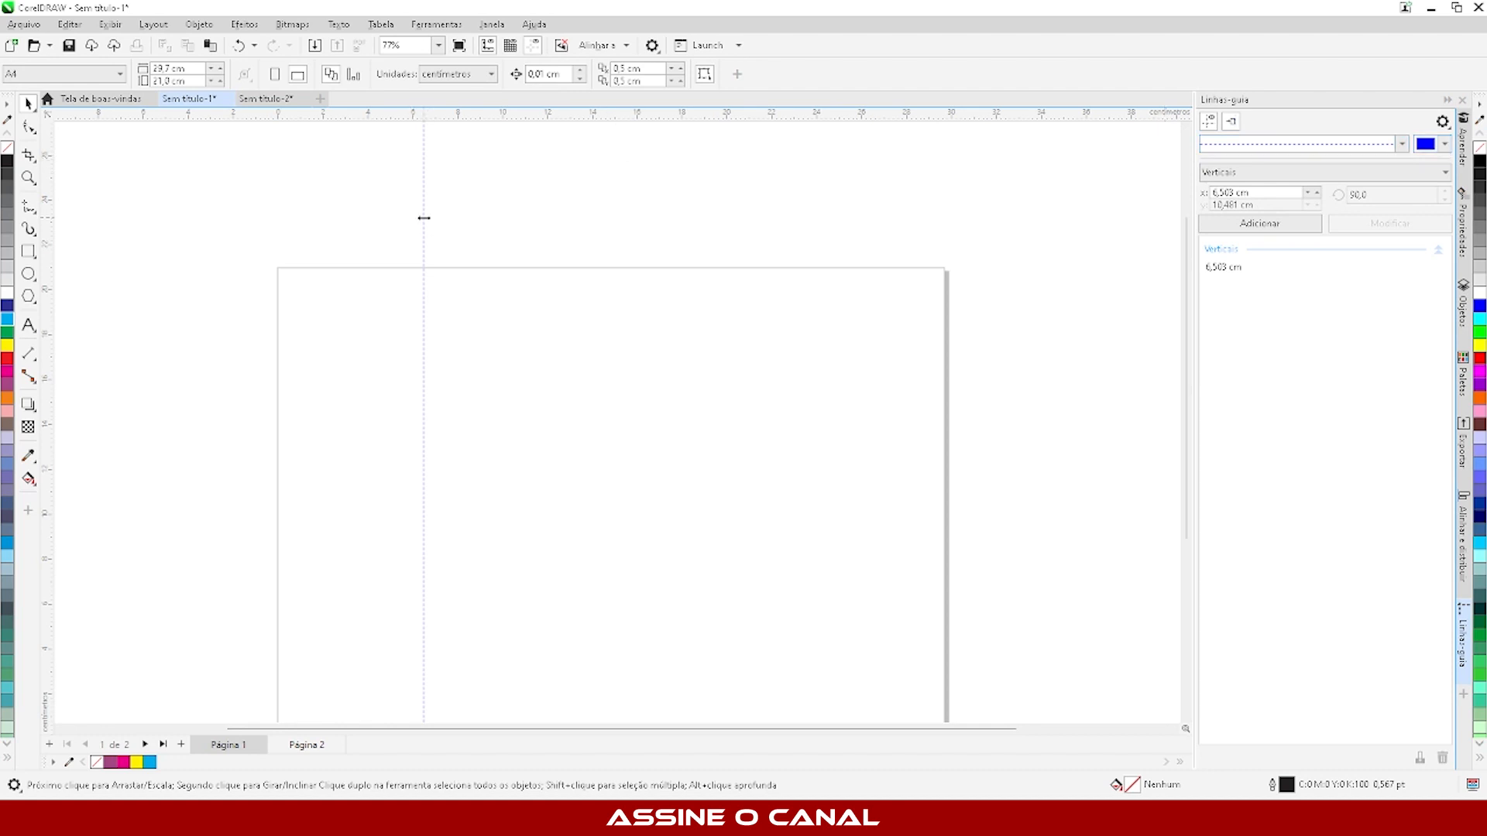
- Move the vertical guideline to the page's left edge and set its X position to 1 cm
left_click_drag(424, 218, 324, 267)
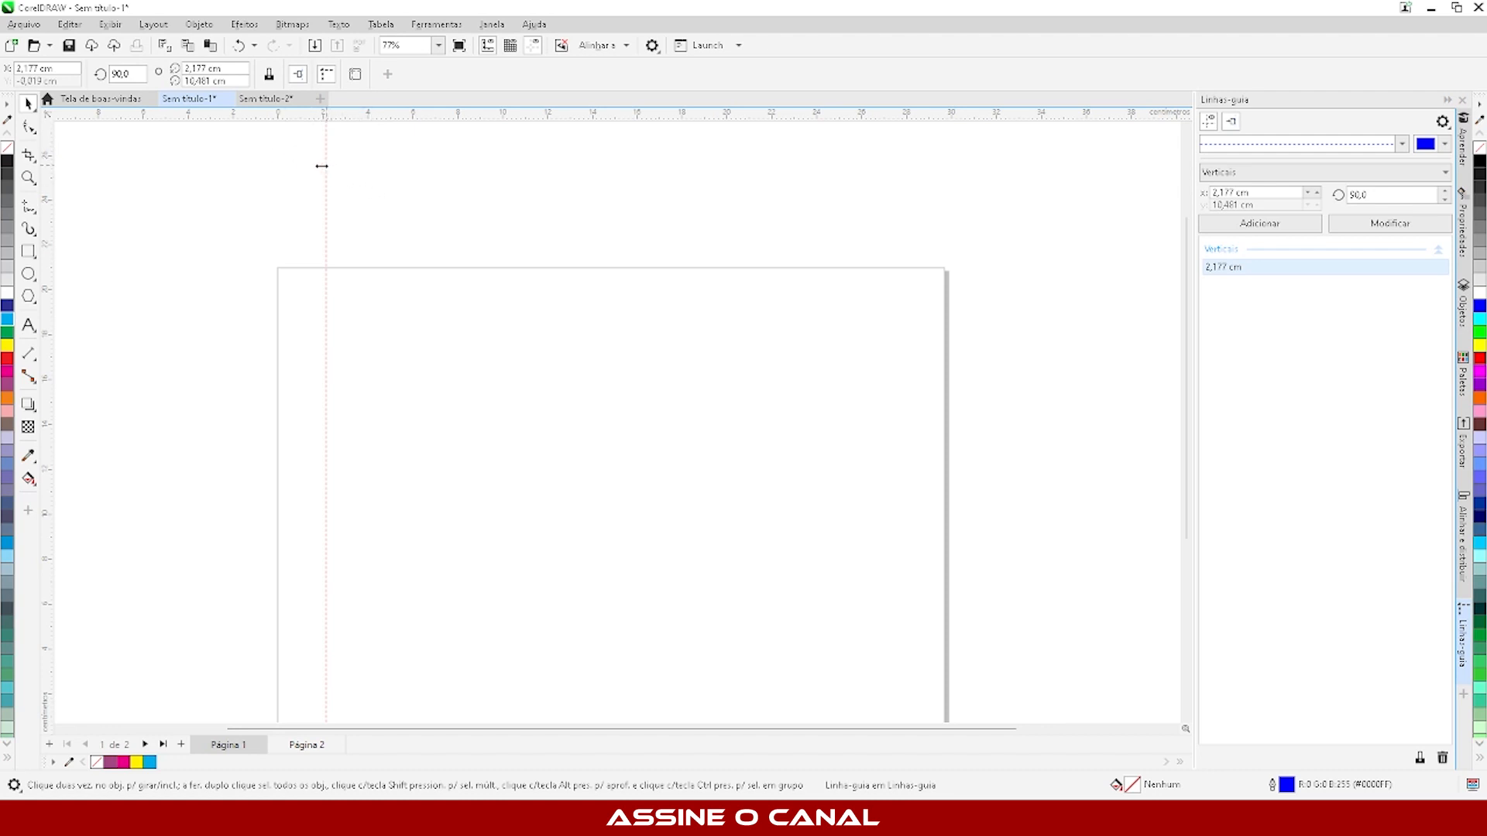
left_click_drag(326, 164, 281, 209)
left_click_drag(280, 202, 278, 206)
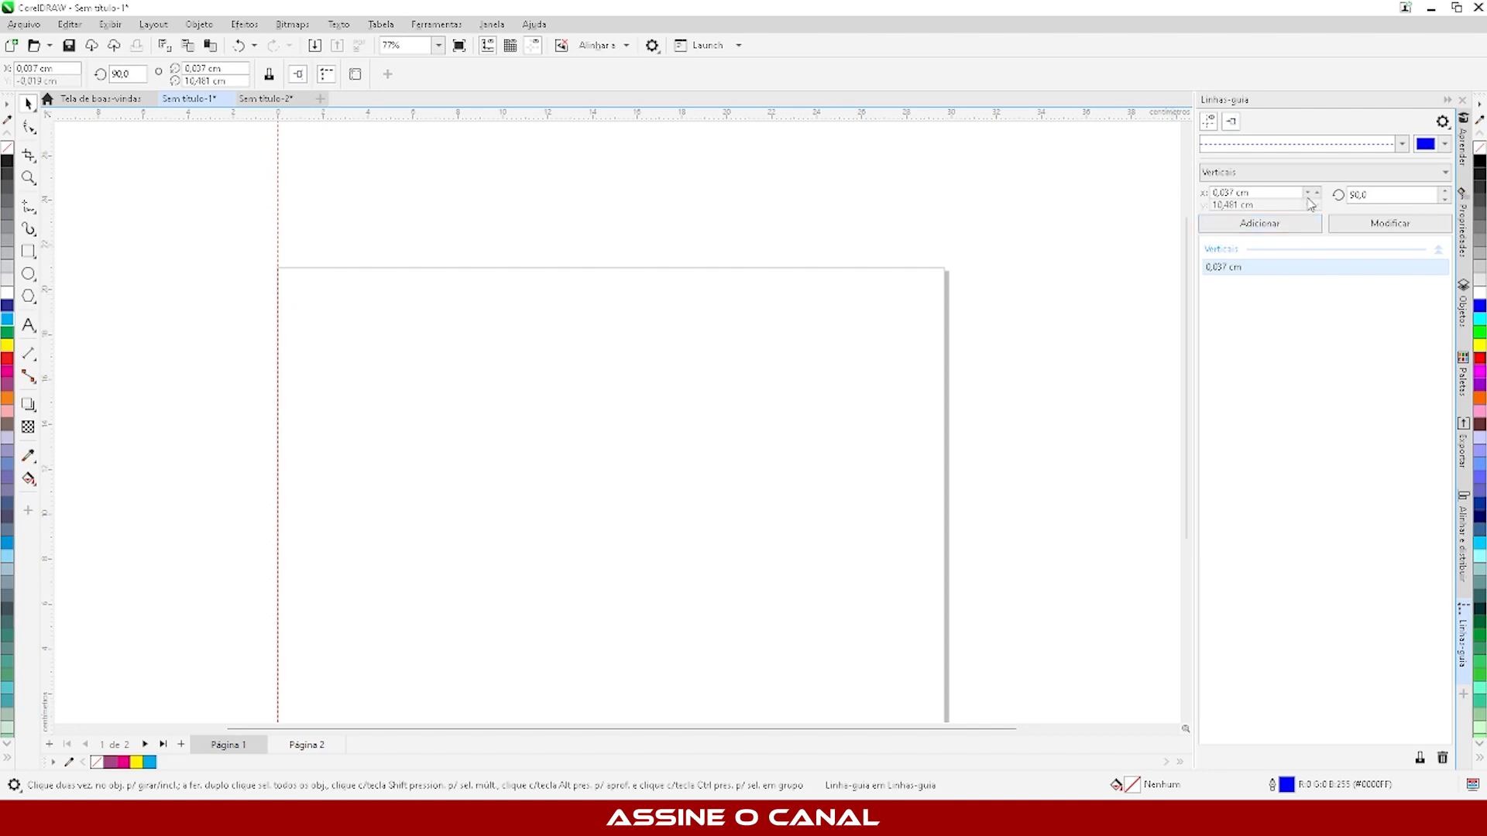
left_click(1263, 195)
type("1")
left_click(1400, 229)
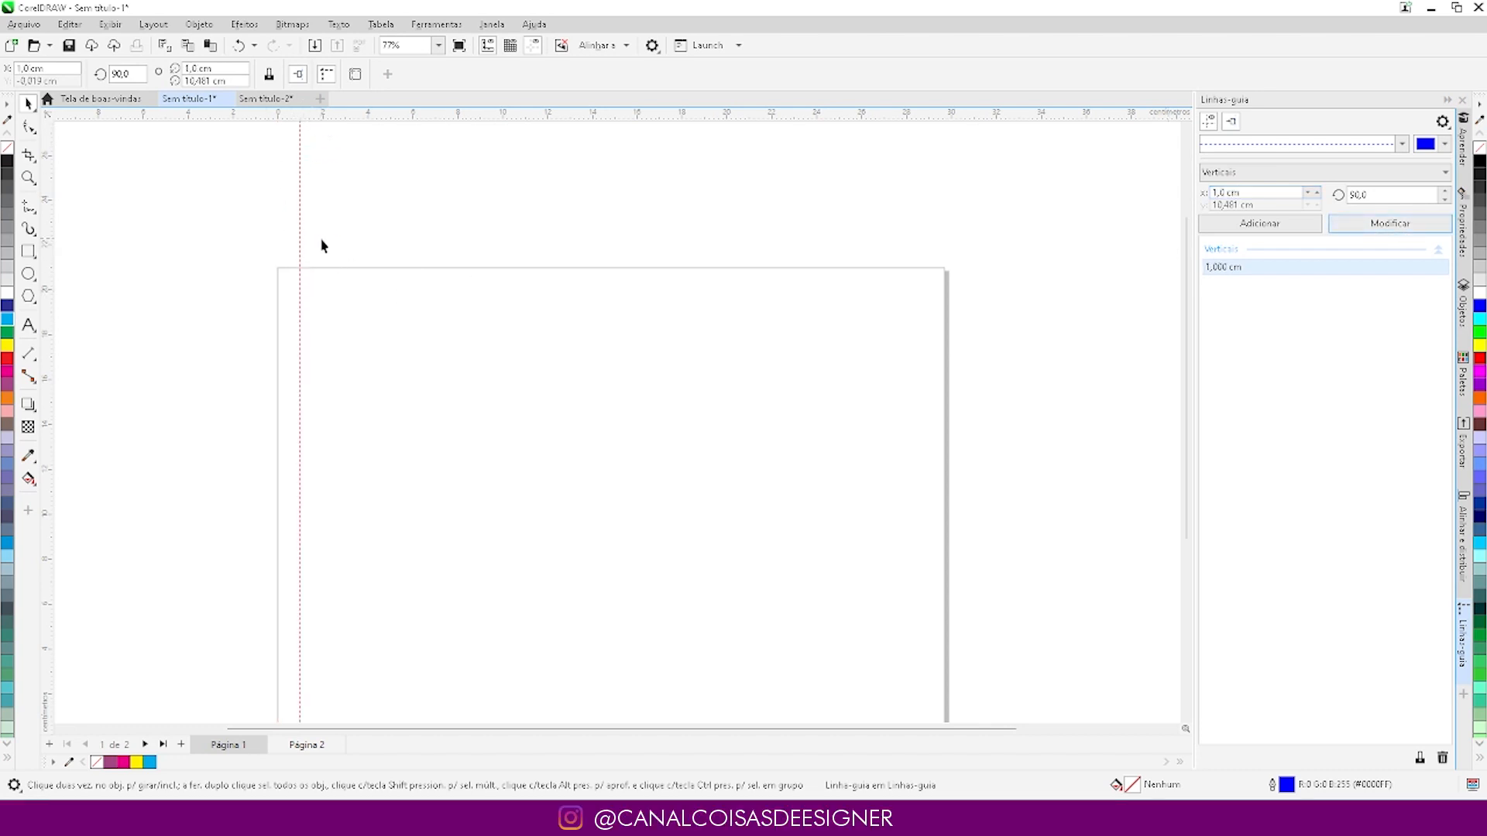
- Duplicate the 1 cm vertical guideline and set the copy's X position to 10 cm
left_click_drag(299, 226, 328, 223)
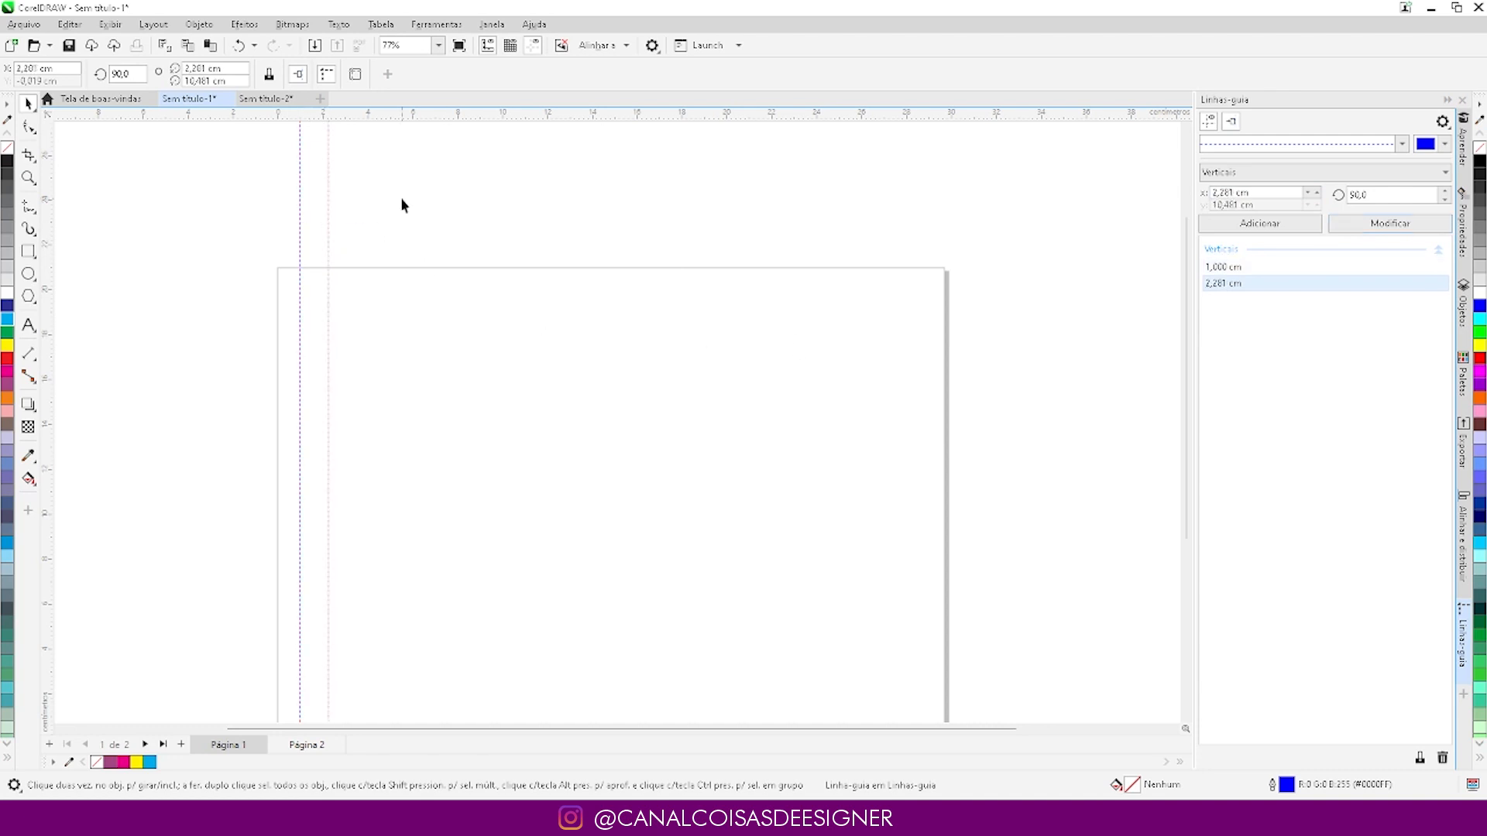
left_click_drag(1268, 191, 1154, 202)
type("10")
left_click(1387, 222)
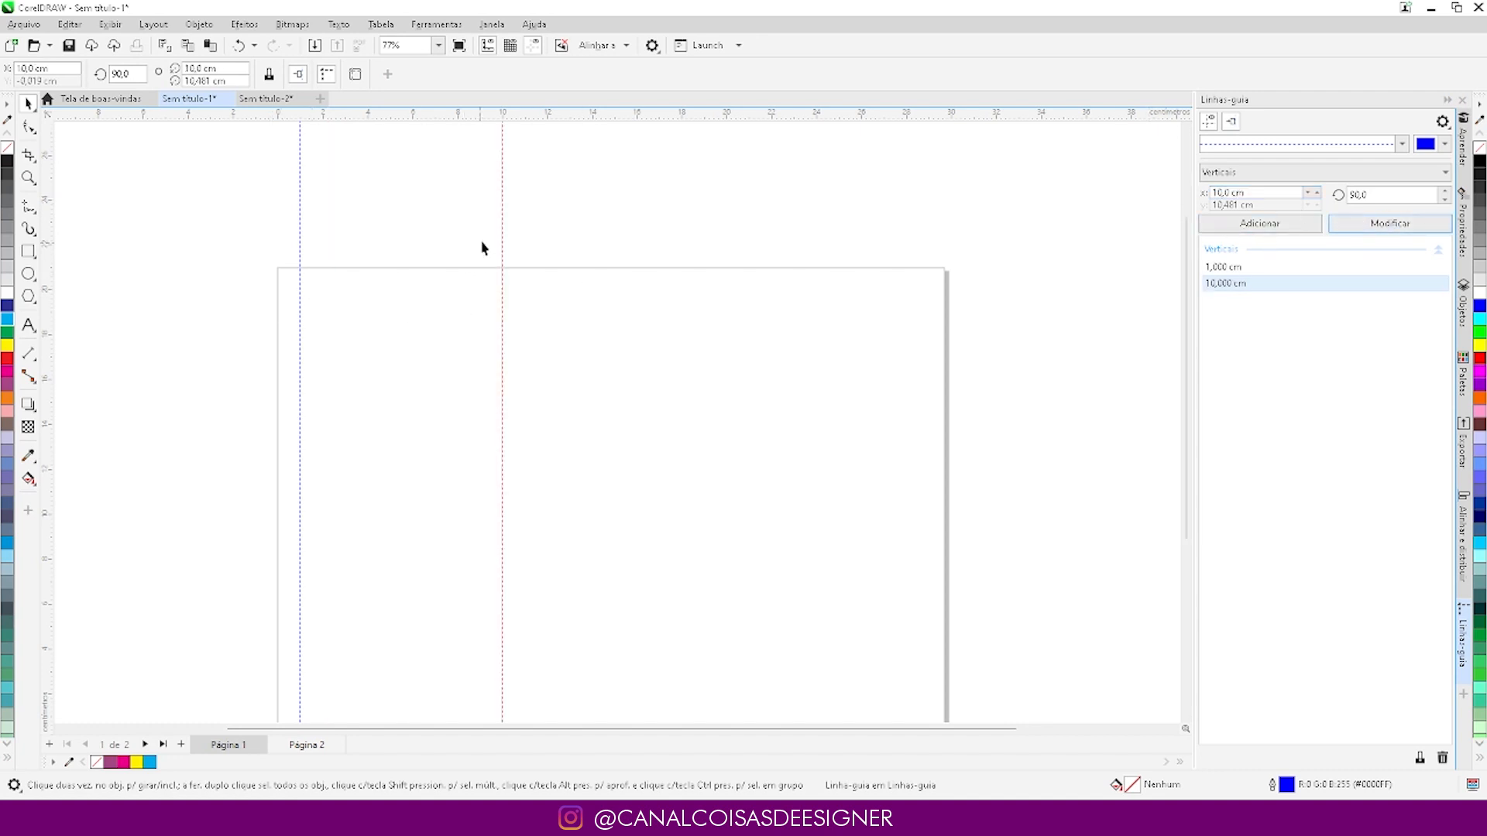
left_click(651, 333)
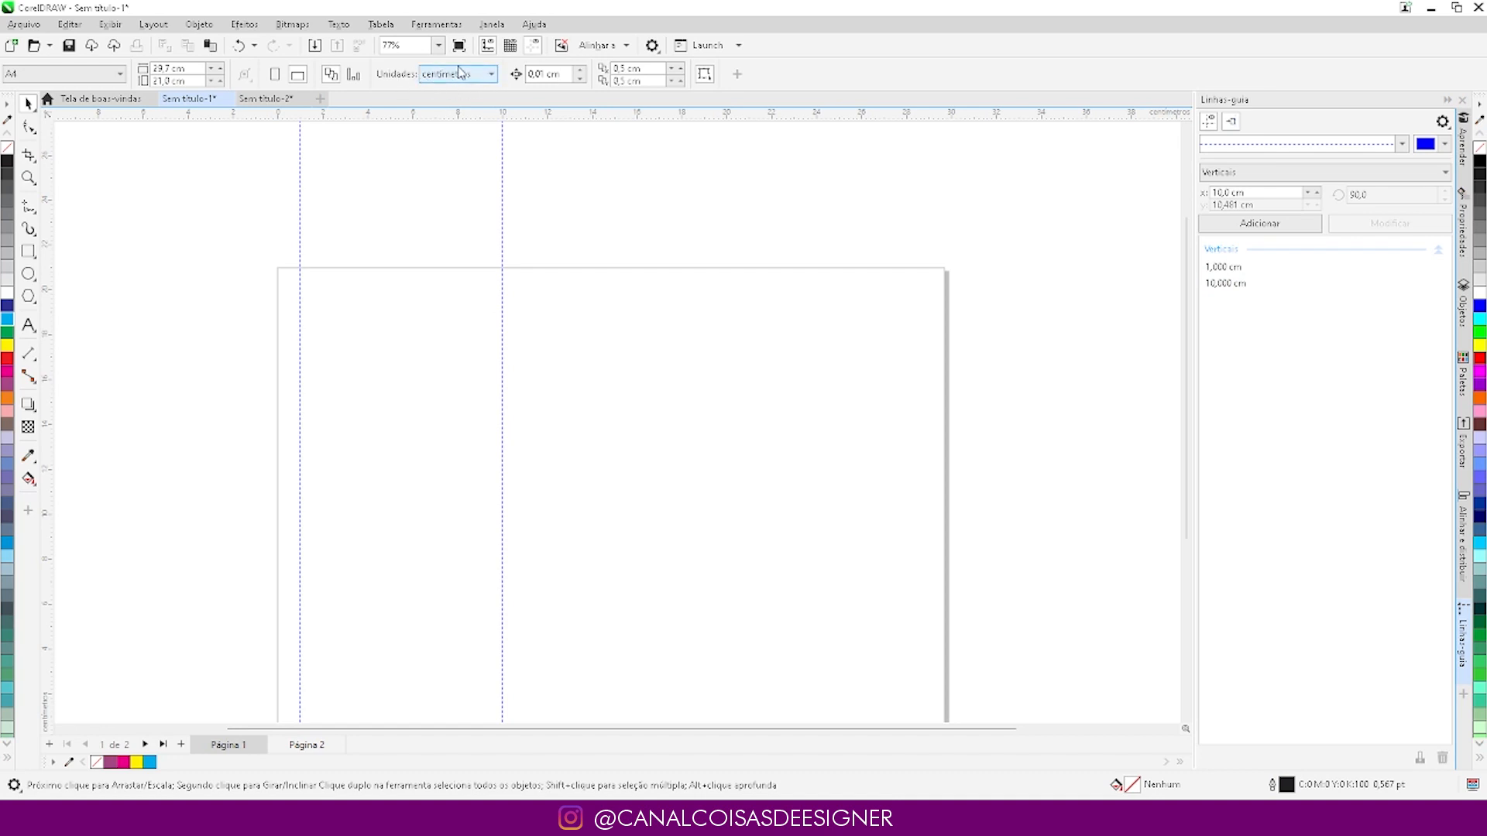
left_click(502, 175)
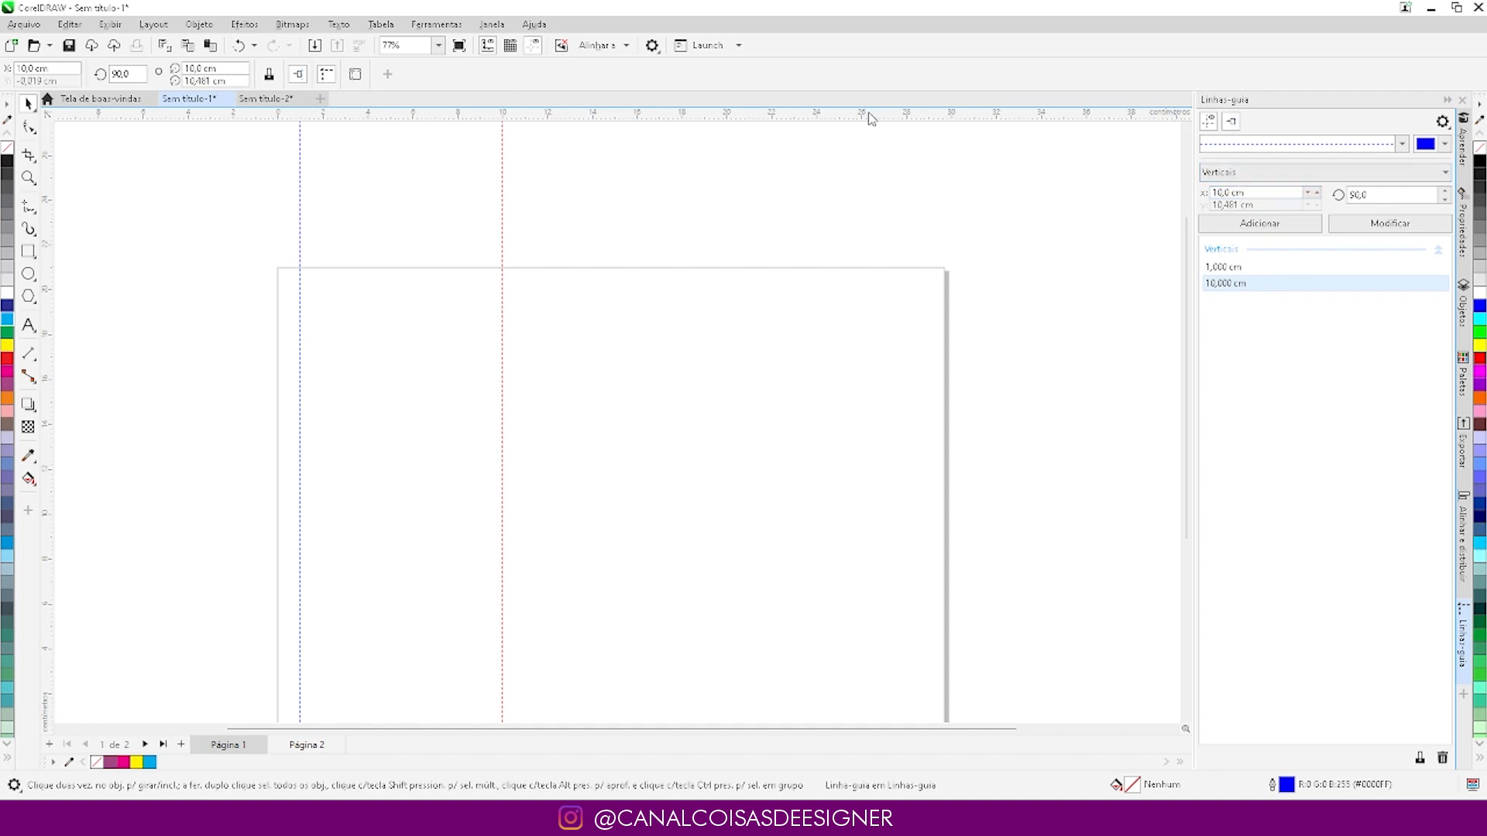
- Add a horizontal guideline above the page and set its Y position to 1 cm
left_click_drag(870, 116, 796, 249)
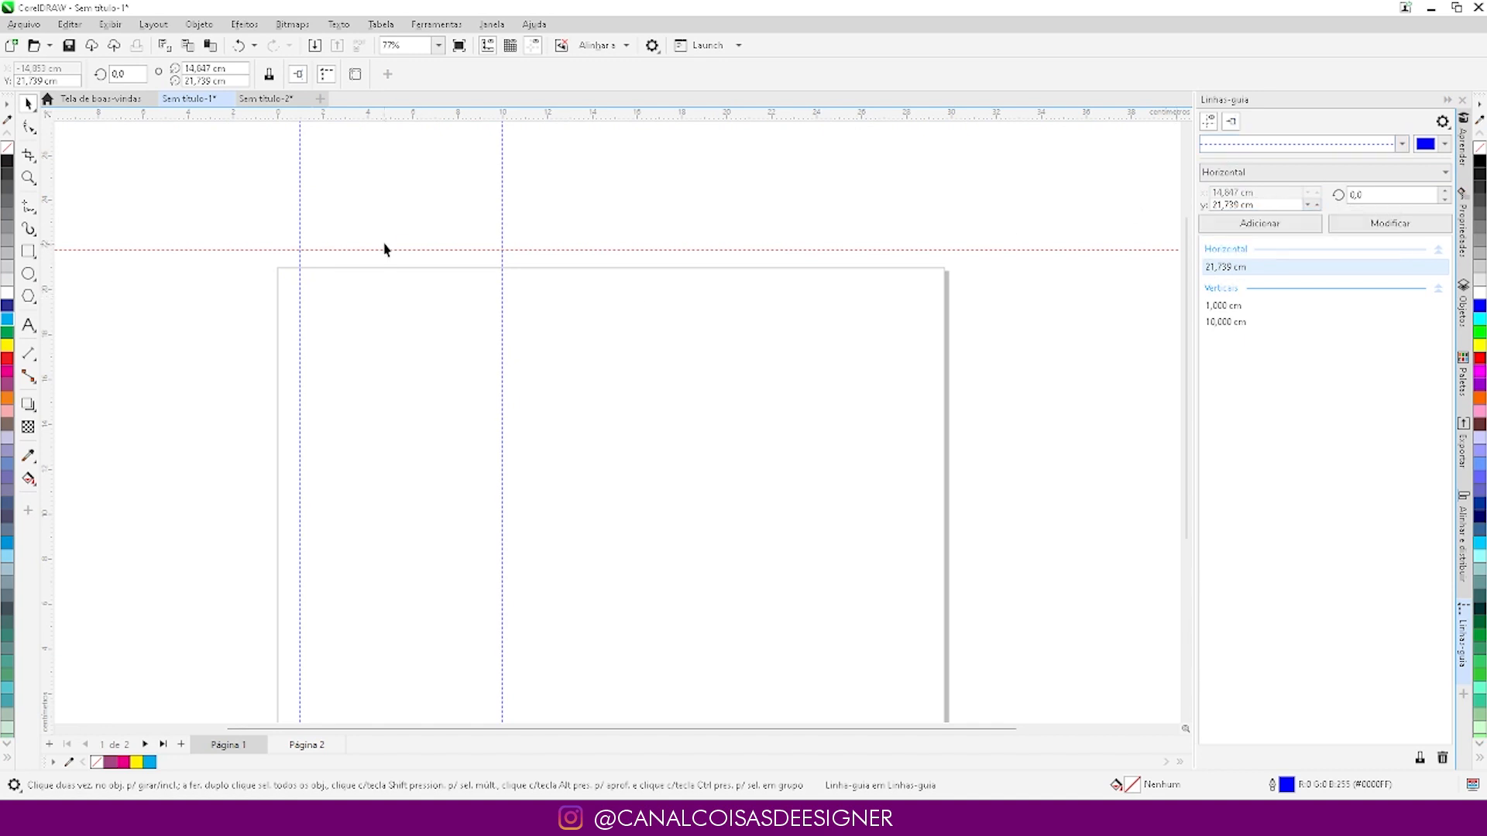
scroll(382, 245, "down", 2)
scroll(368, 280, "up", 1)
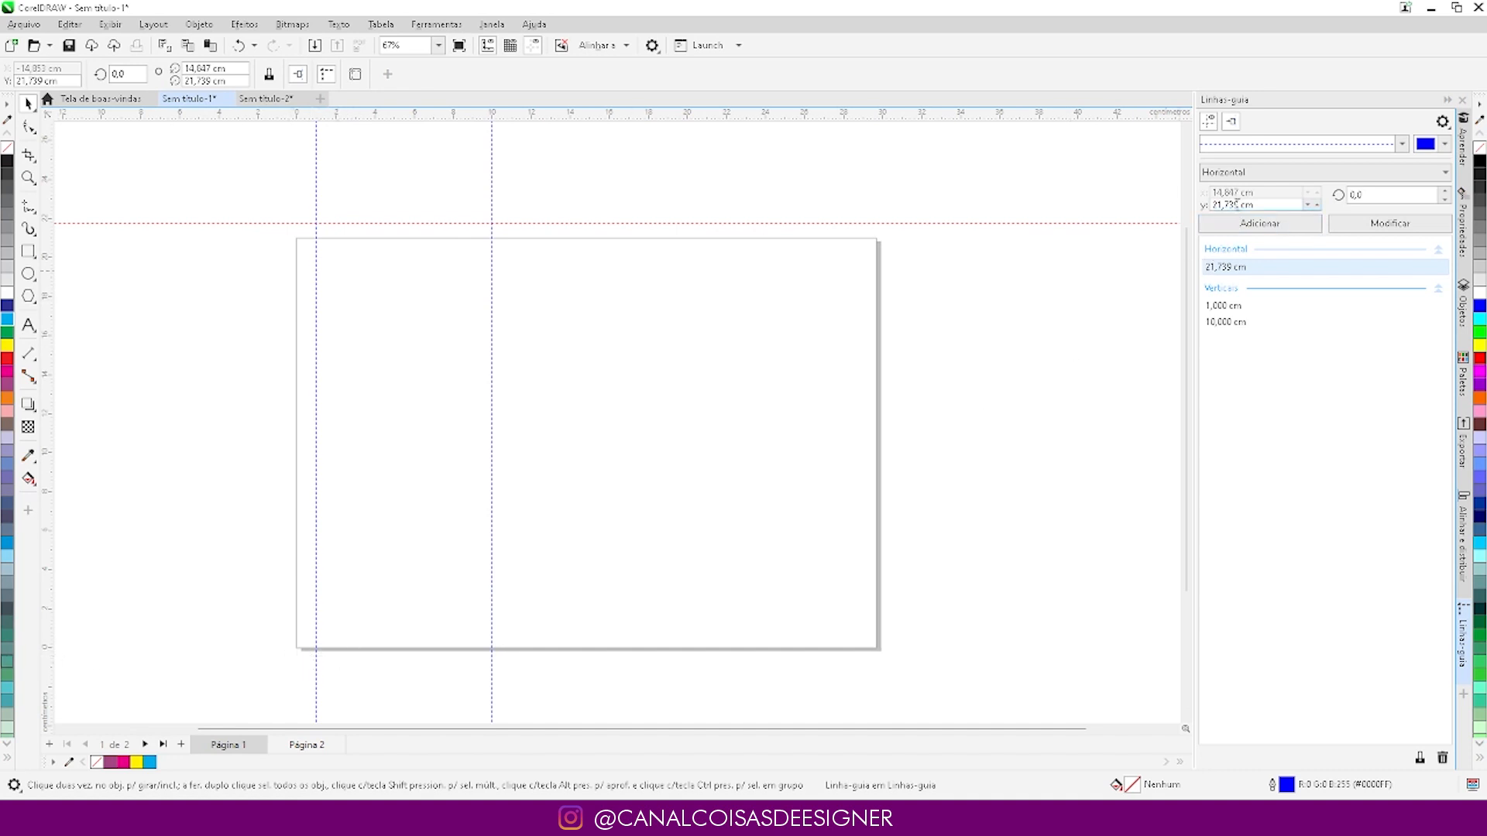
left_click_drag(1240, 204, 1117, 204)
type("1")
left_click(1422, 226)
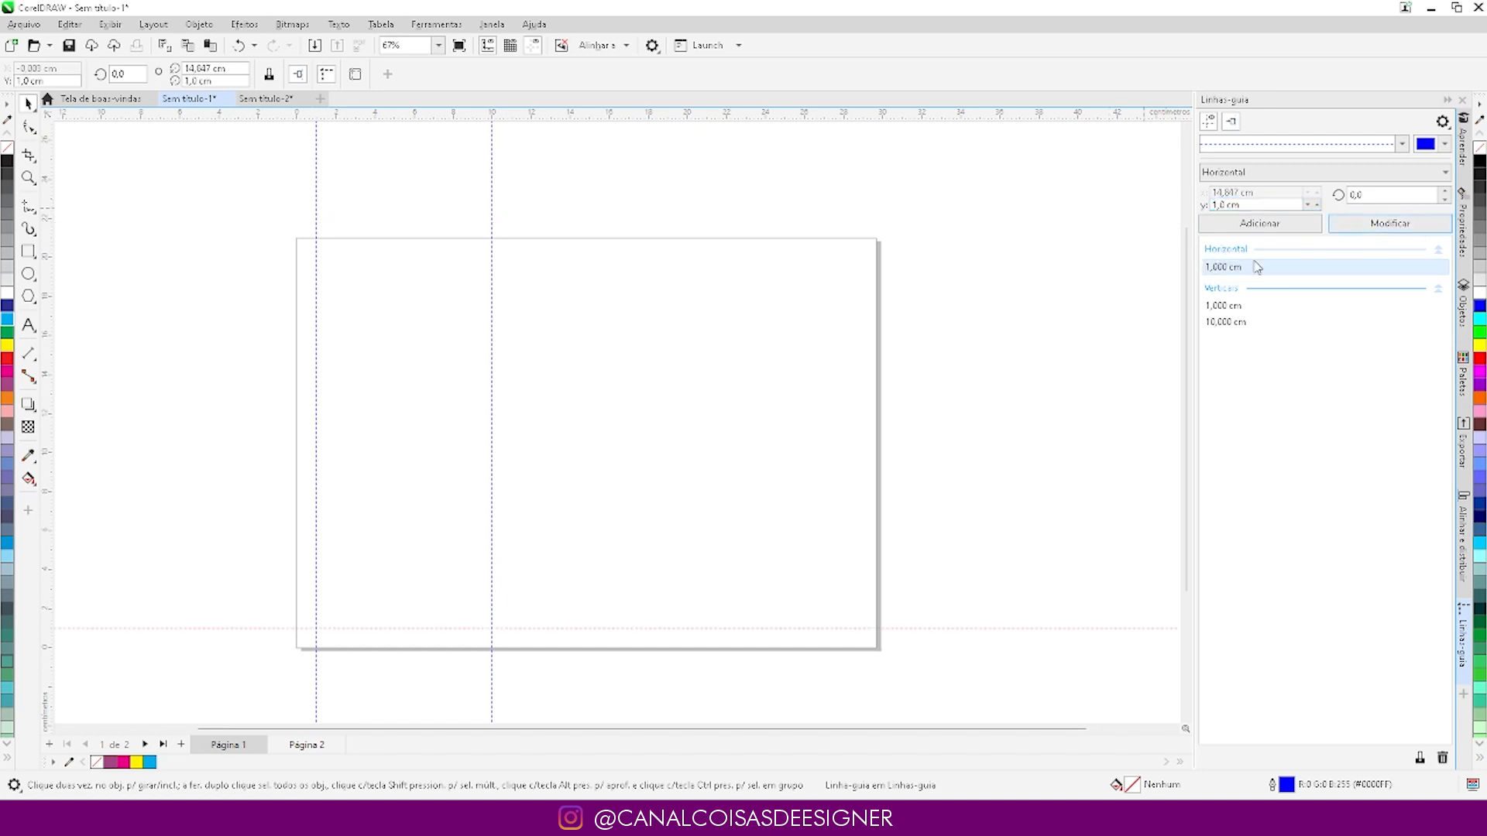
- Duplicate the 1 cm horizontal guideline and set the copy's Y position to 10 cm
left_click_drag(338, 628, 351, 522)
right_click(351, 521)
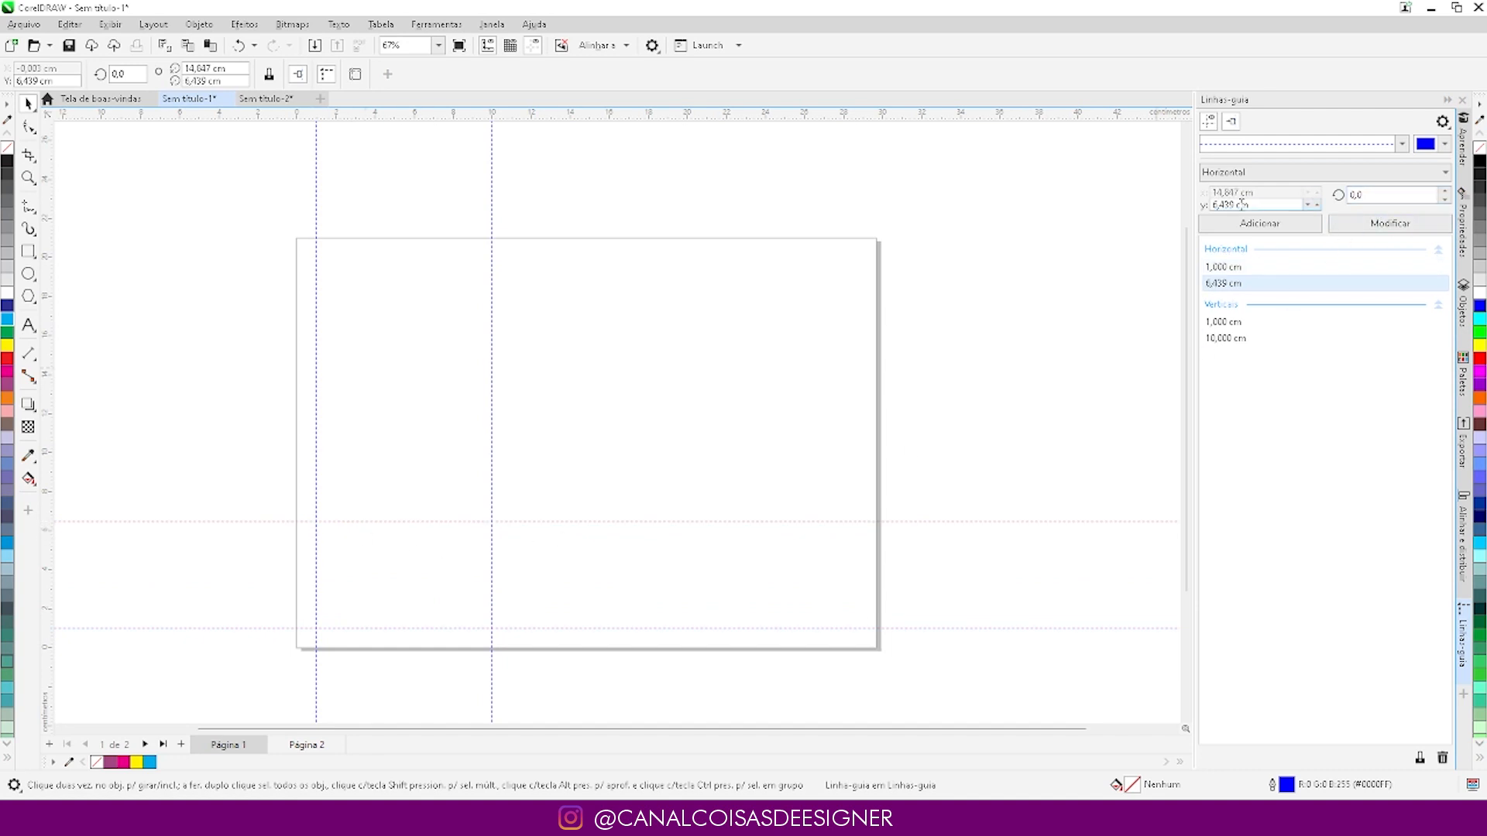
double_click(1273, 205)
type("10")
left_click(1409, 222)
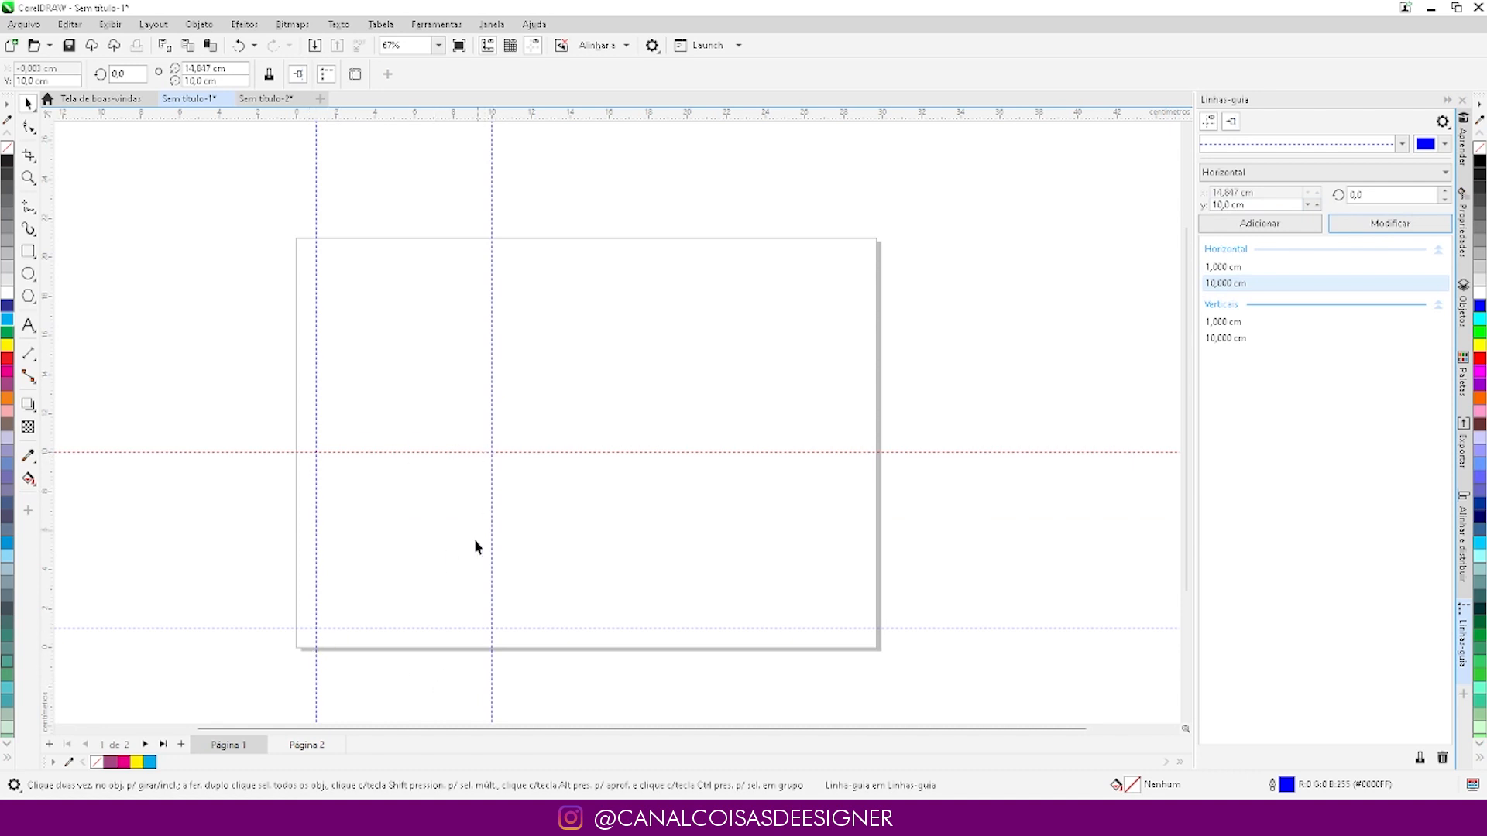
left_click(233, 365)
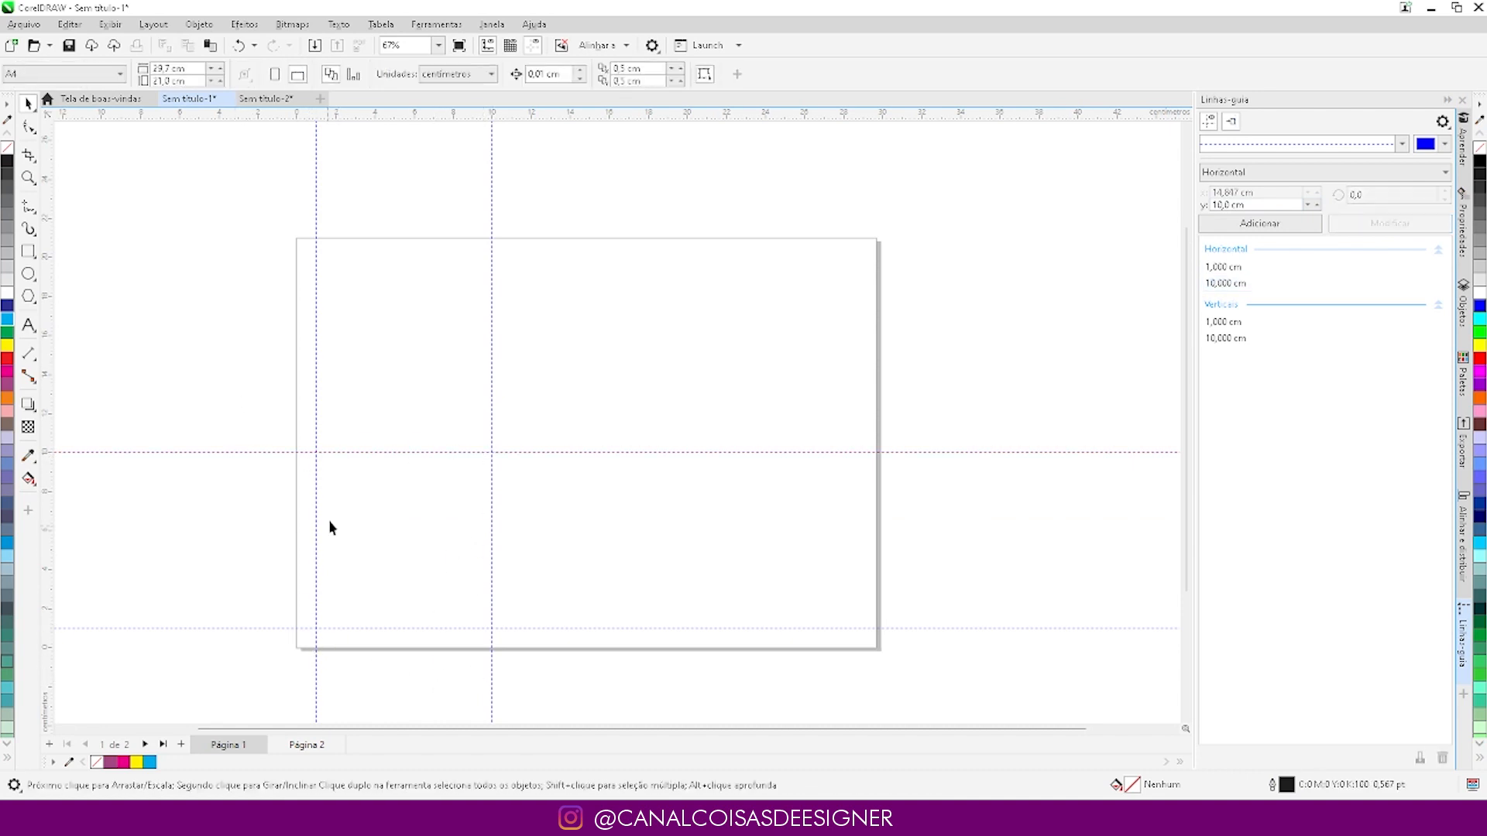
- Delete the 10 cm vertical guideline and both horizontal guidelines
scroll(328, 519, "up", 2)
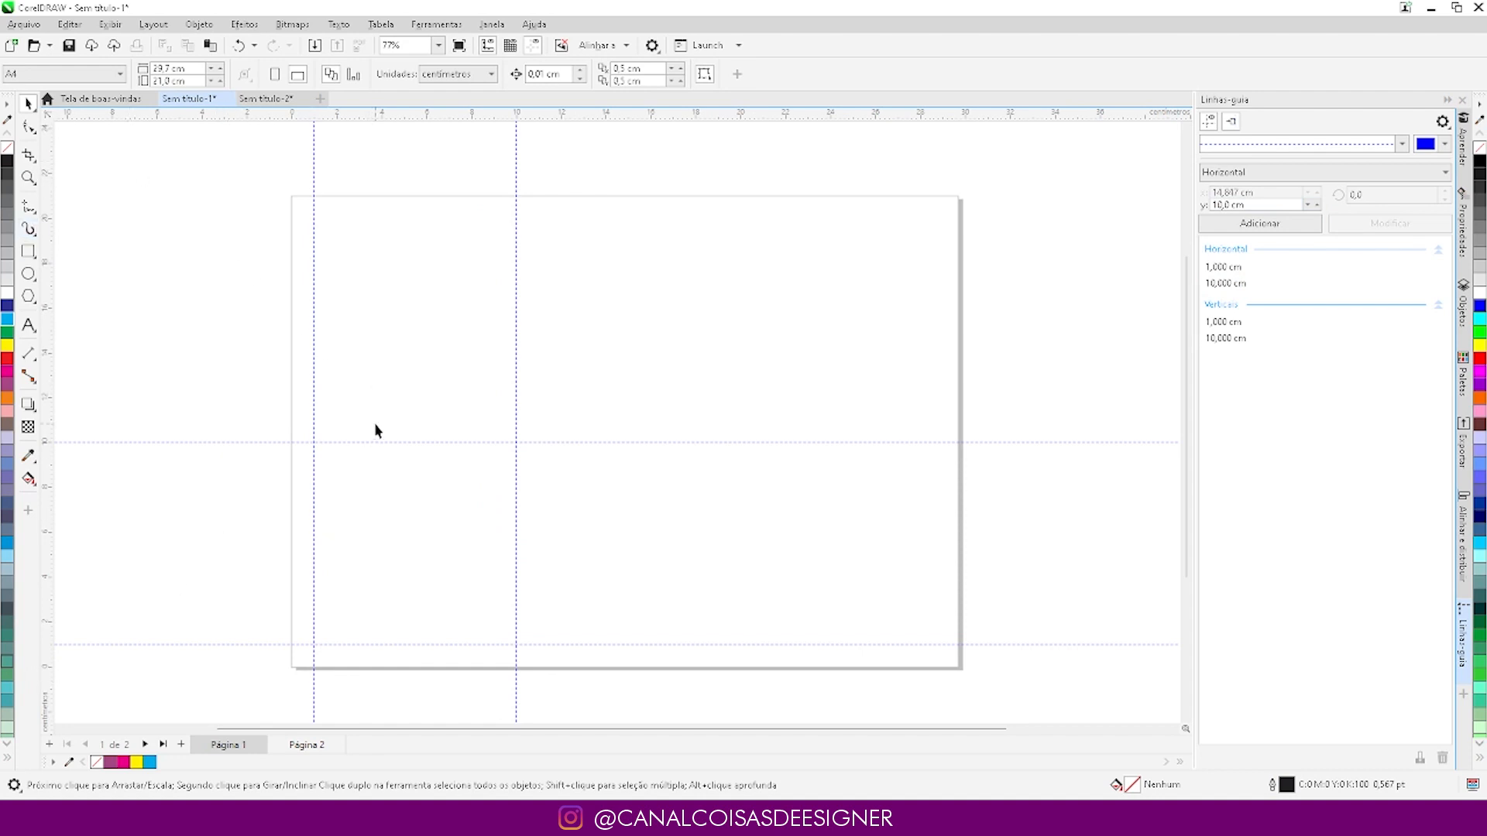
left_click(515, 376)
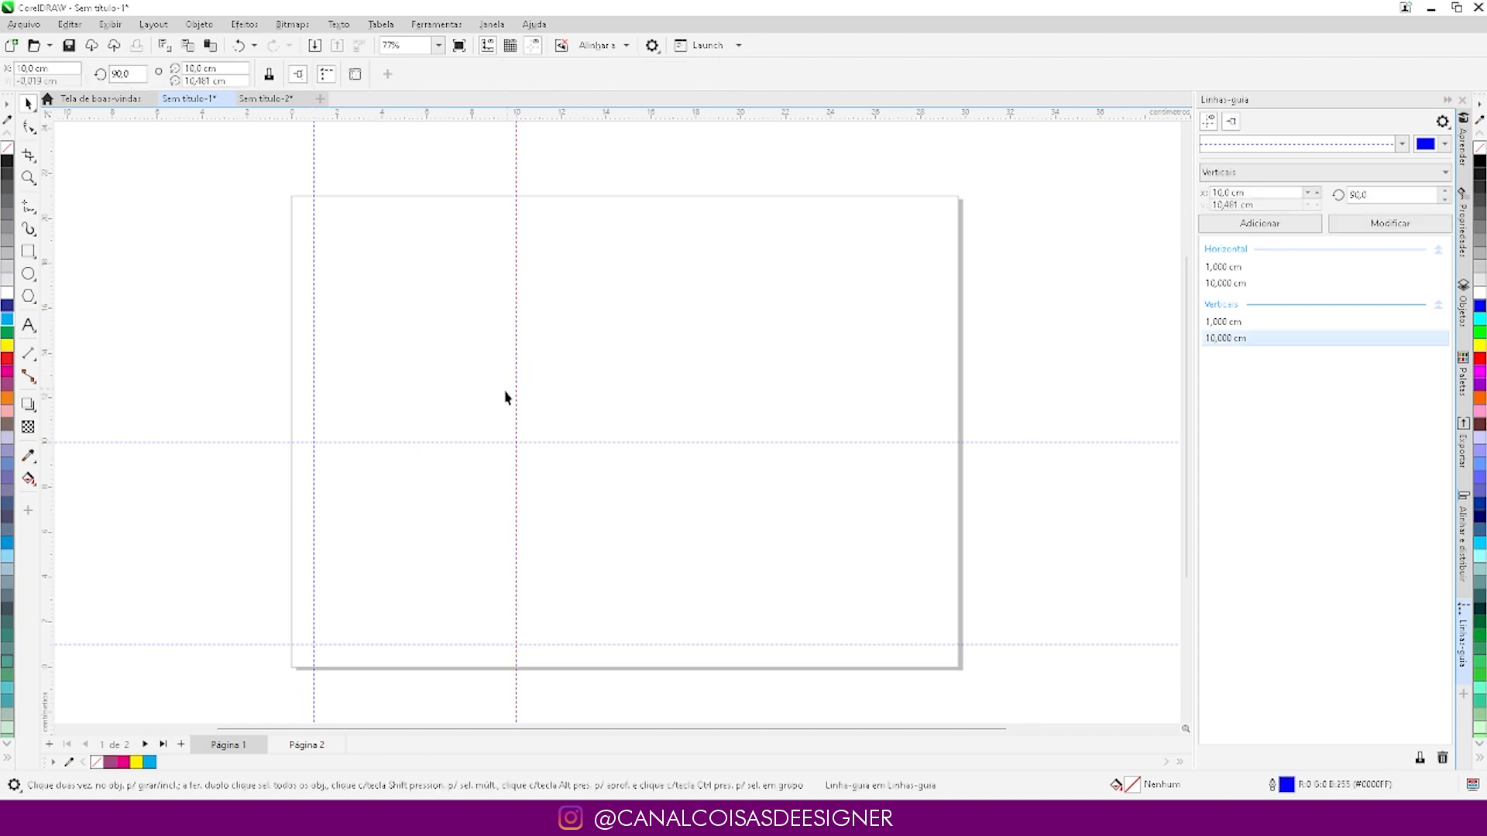
key("Delete")
left_click(449, 442)
key("Delete")
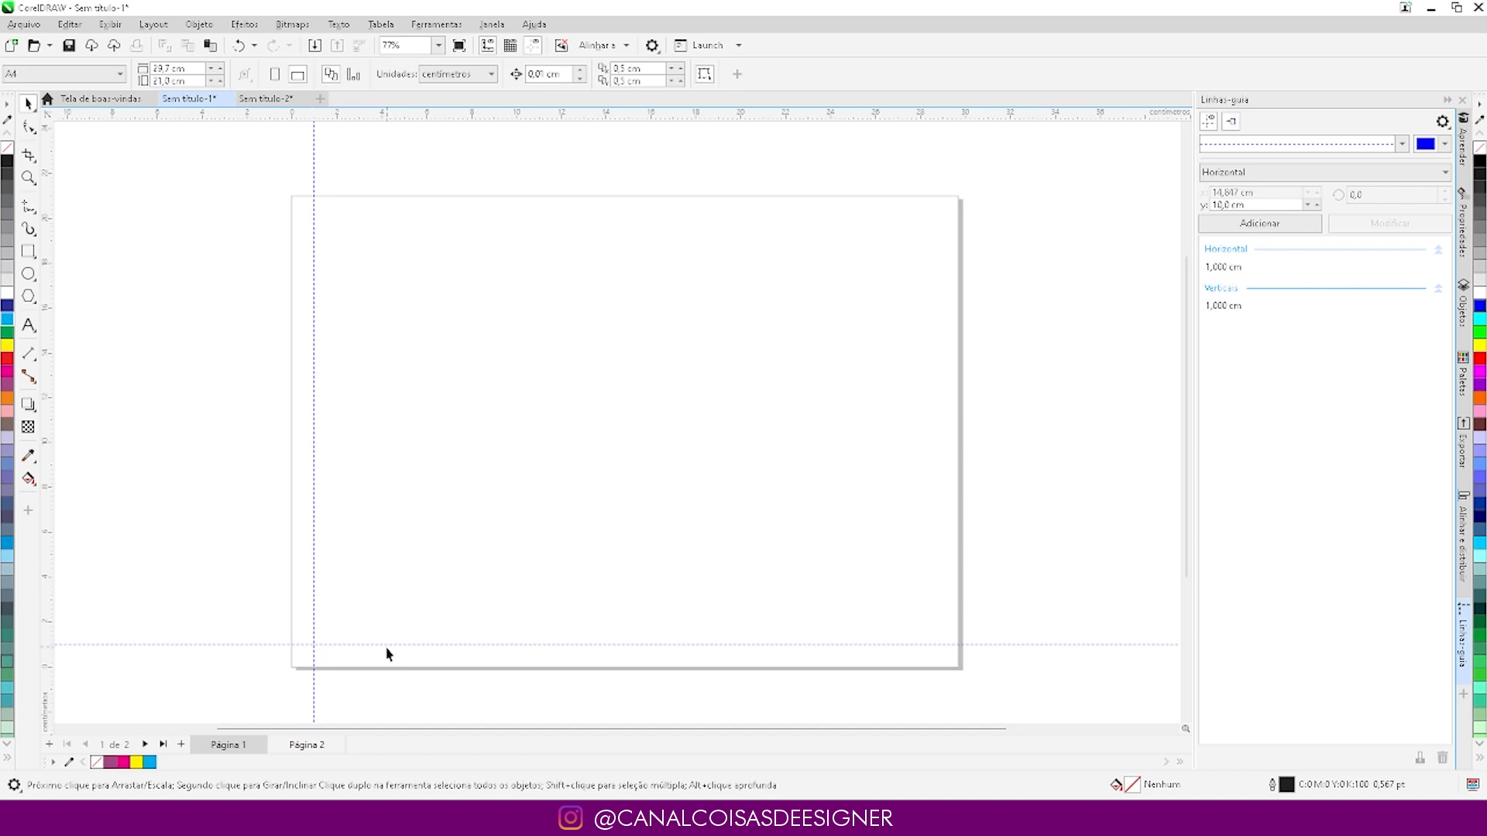
left_click(381, 644)
key("Delete")
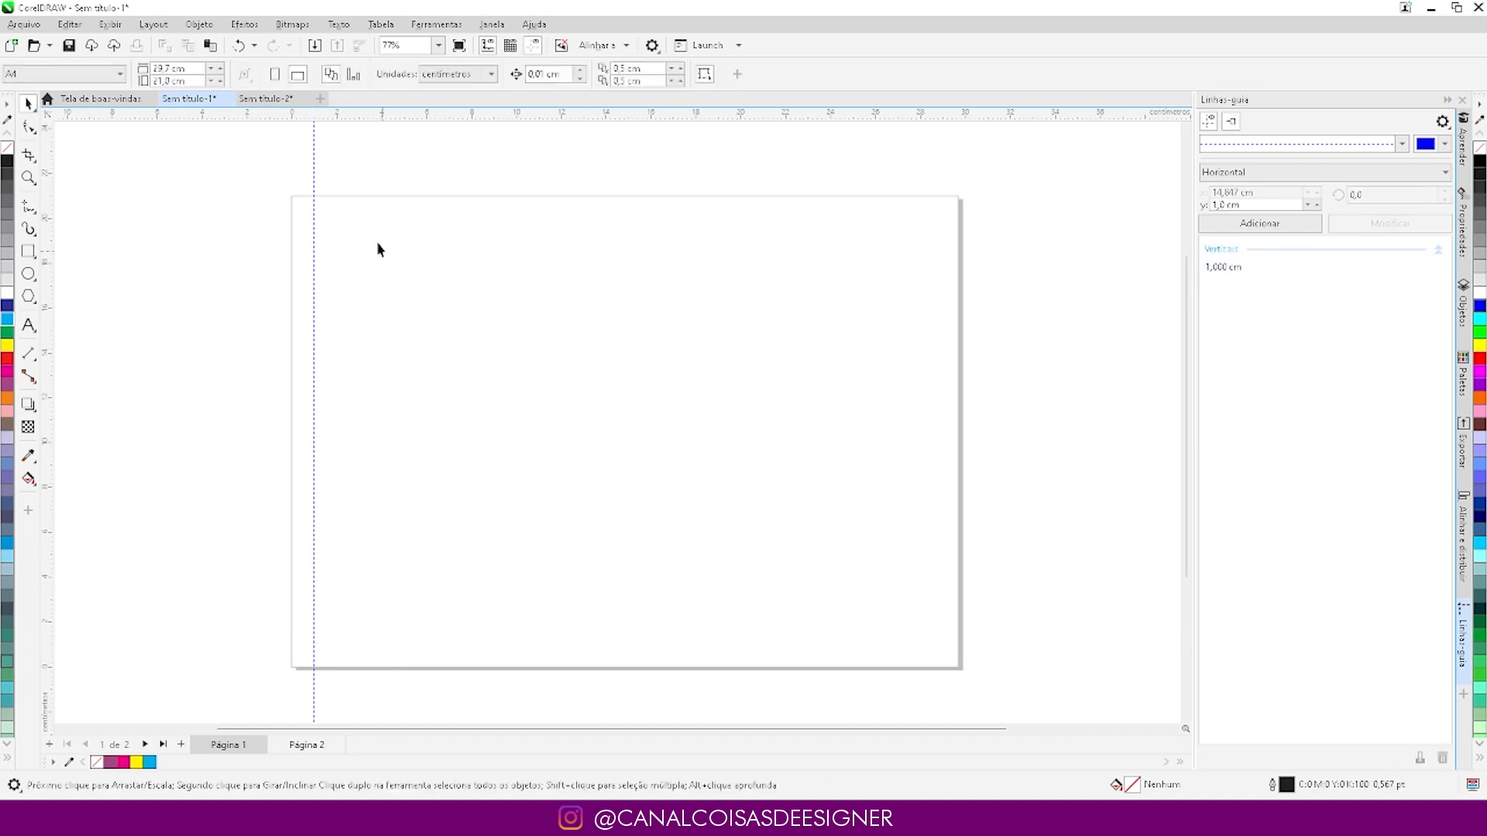
- Pull out a vertical guideline at about 6.7 cm and a horizontal one at about 19.9 cm from the rulers
scroll(315, 153, "up", 1)
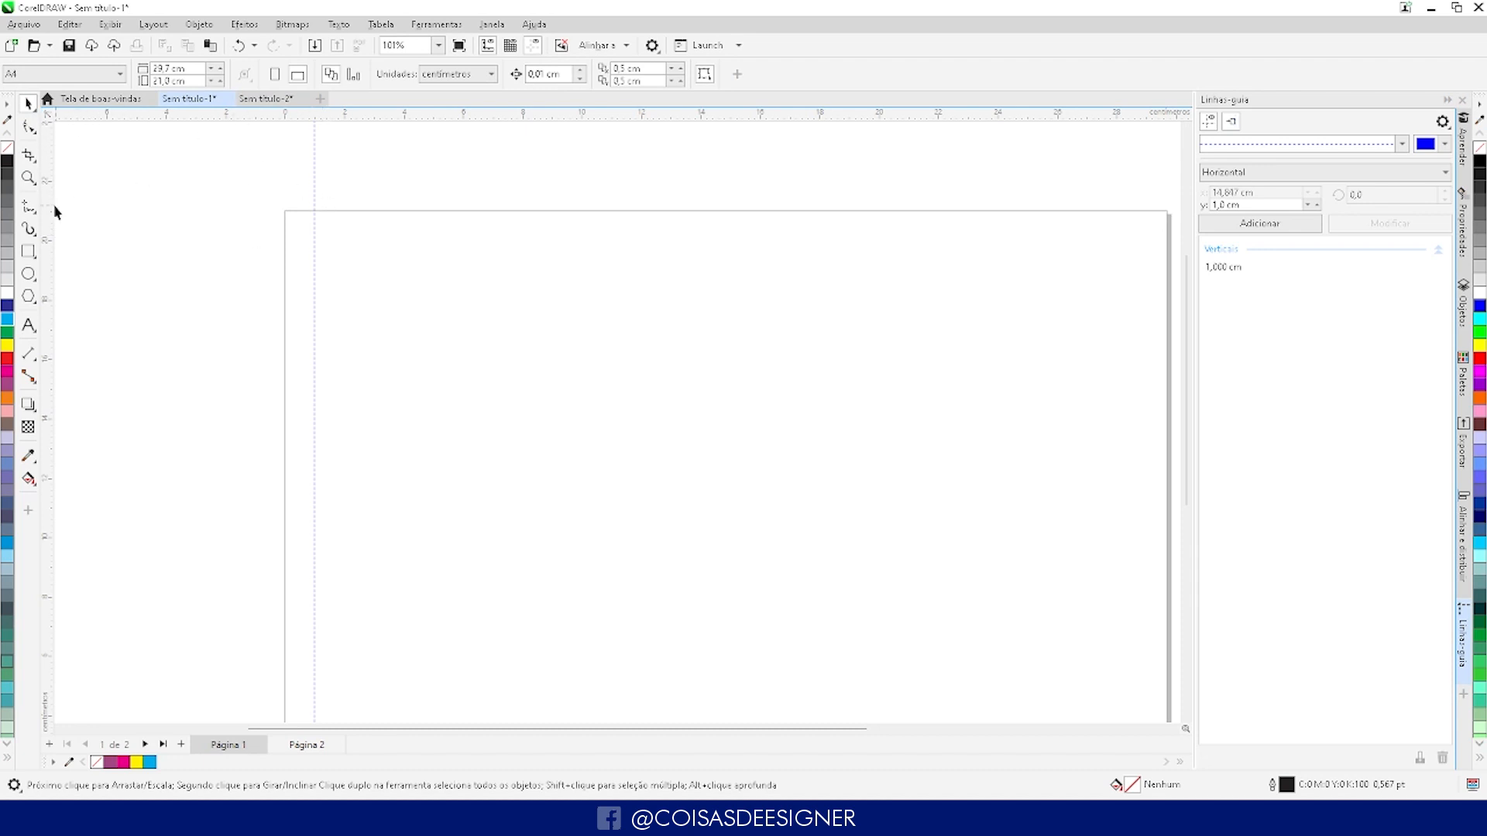
left_click_drag(48, 206, 482, 268)
left_click_drag(386, 113, 472, 244)
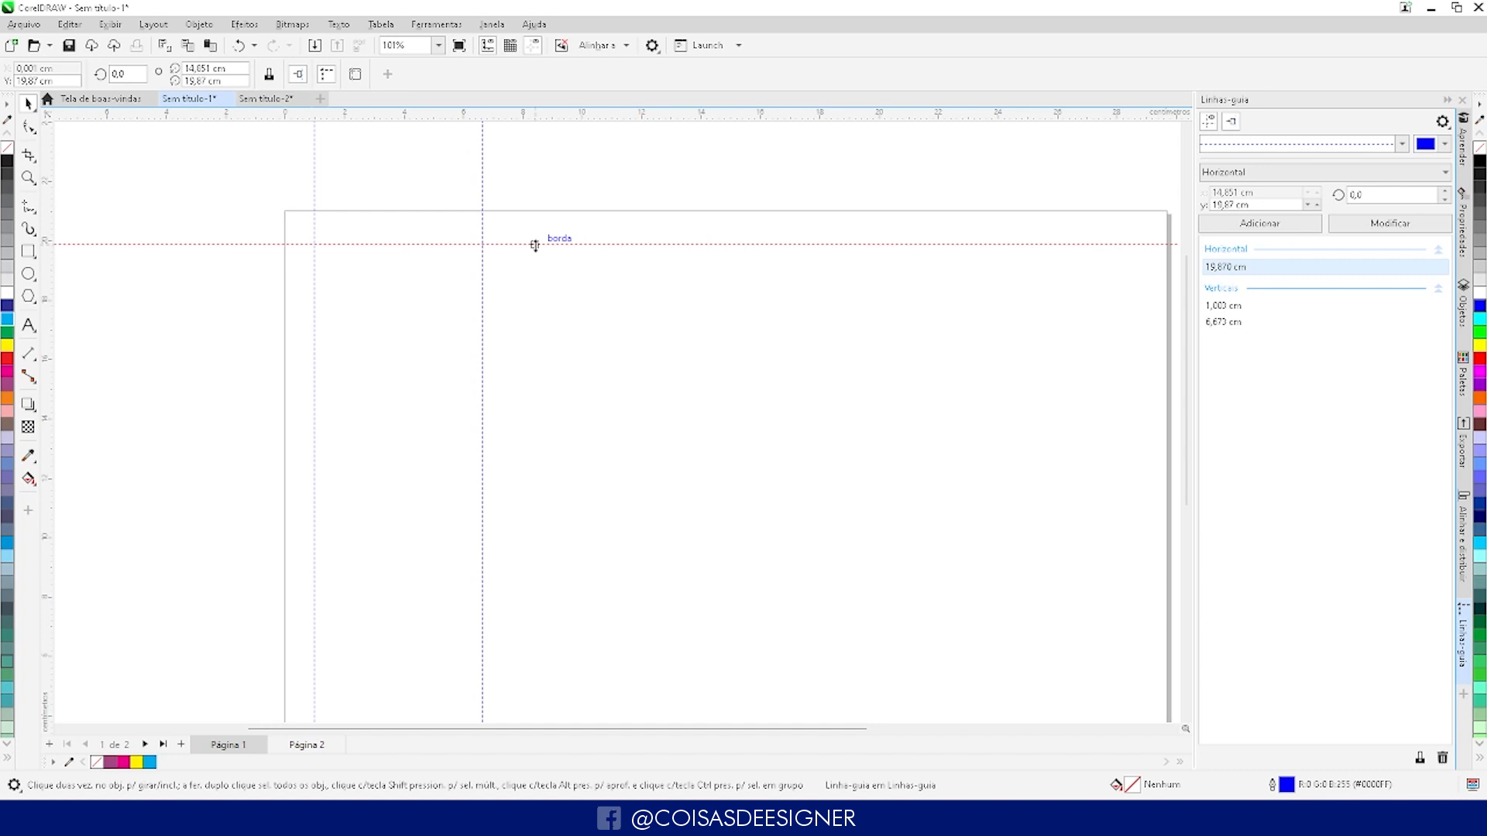
- Delete the horizontal guideline near the page's upper edge and the vertical guideline at about 6.7 cm
key("Delete")
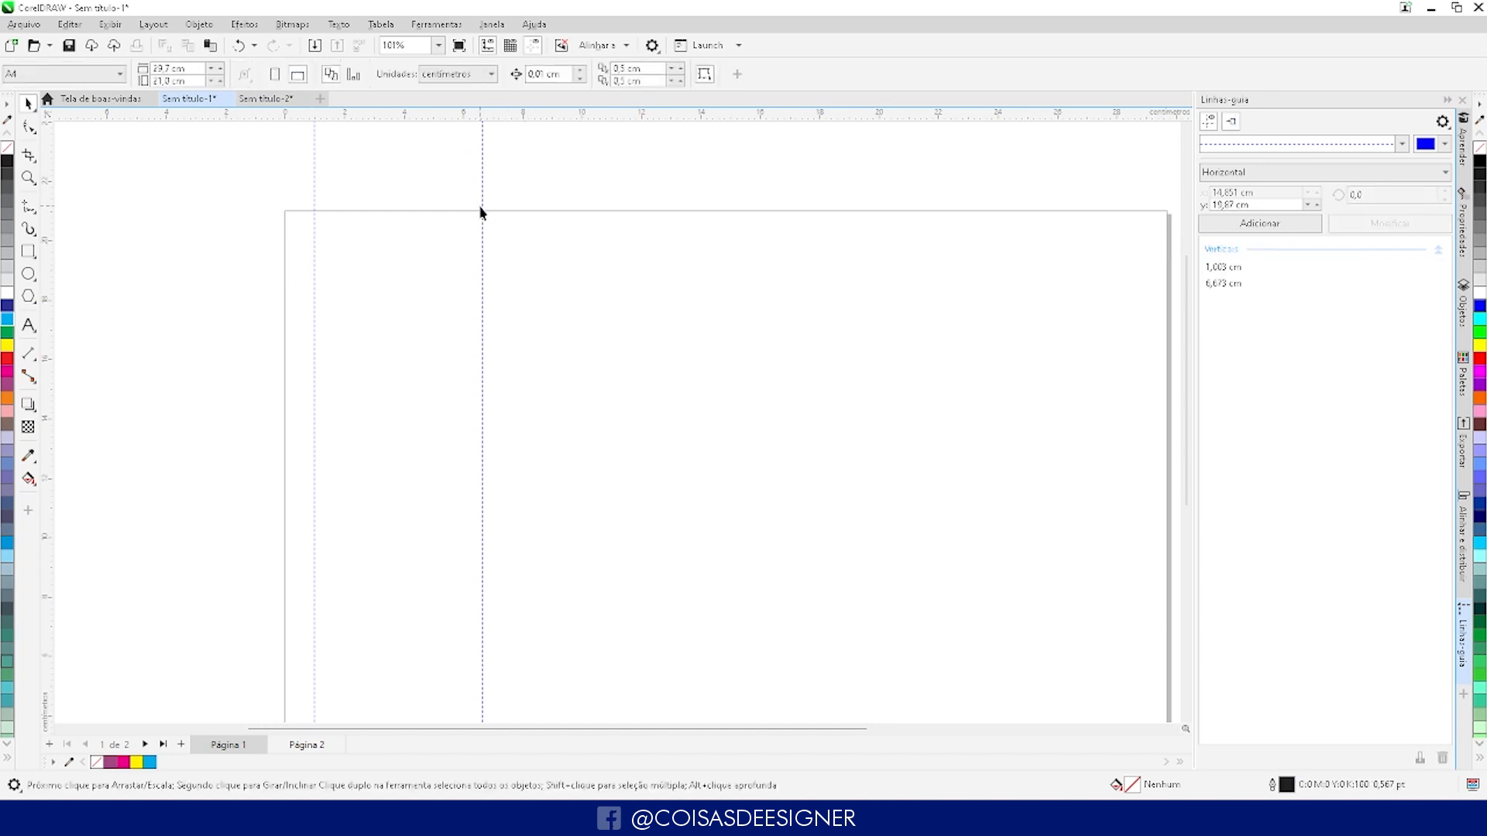
left_click(483, 213)
key("Delete")
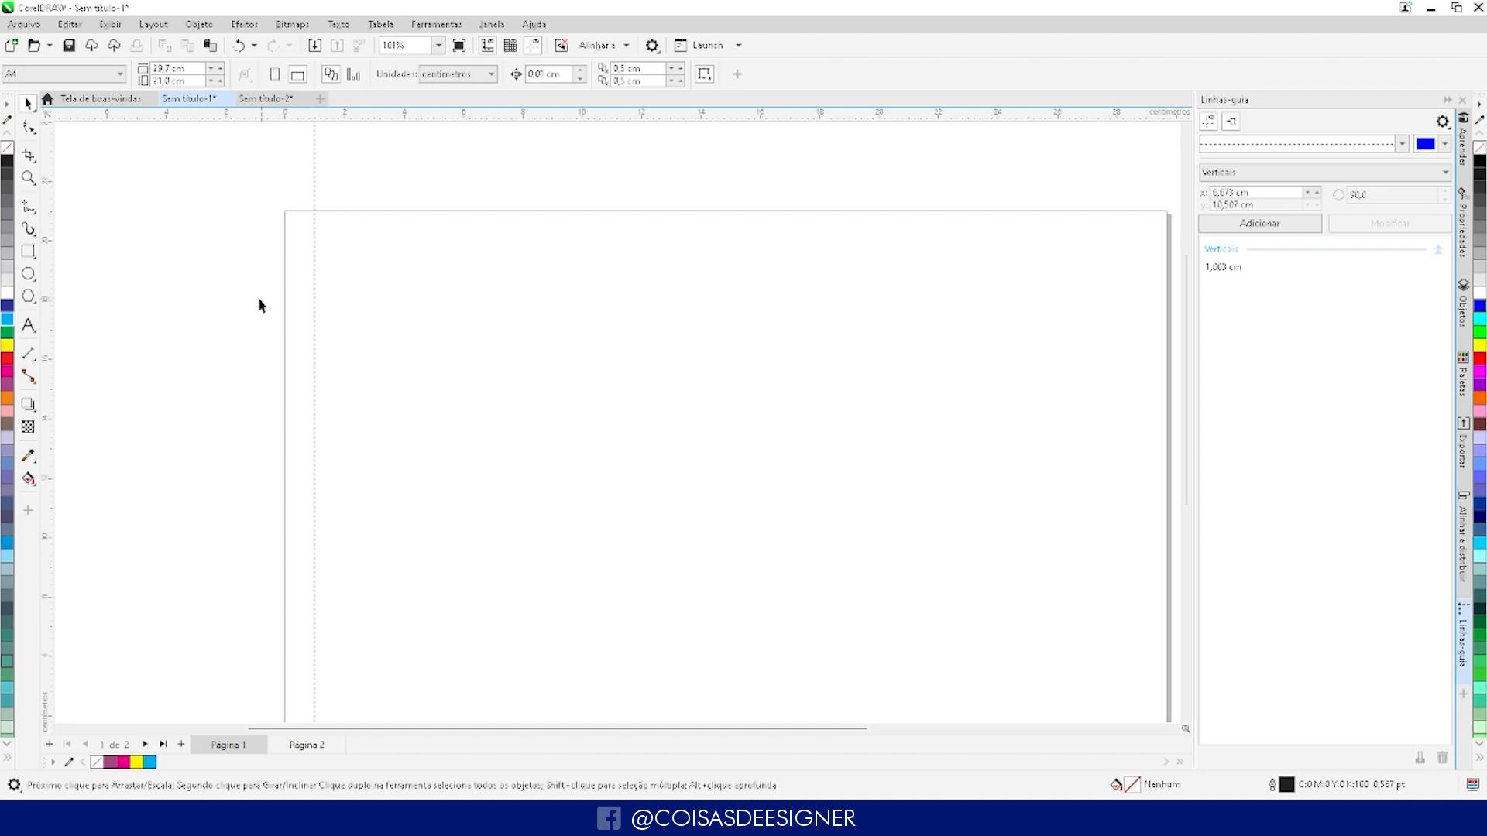
- Open the preset guideline options from the vertical guideline, enable the one-centimetre margins preset and preview it
scroll(173, 206, "down", 2)
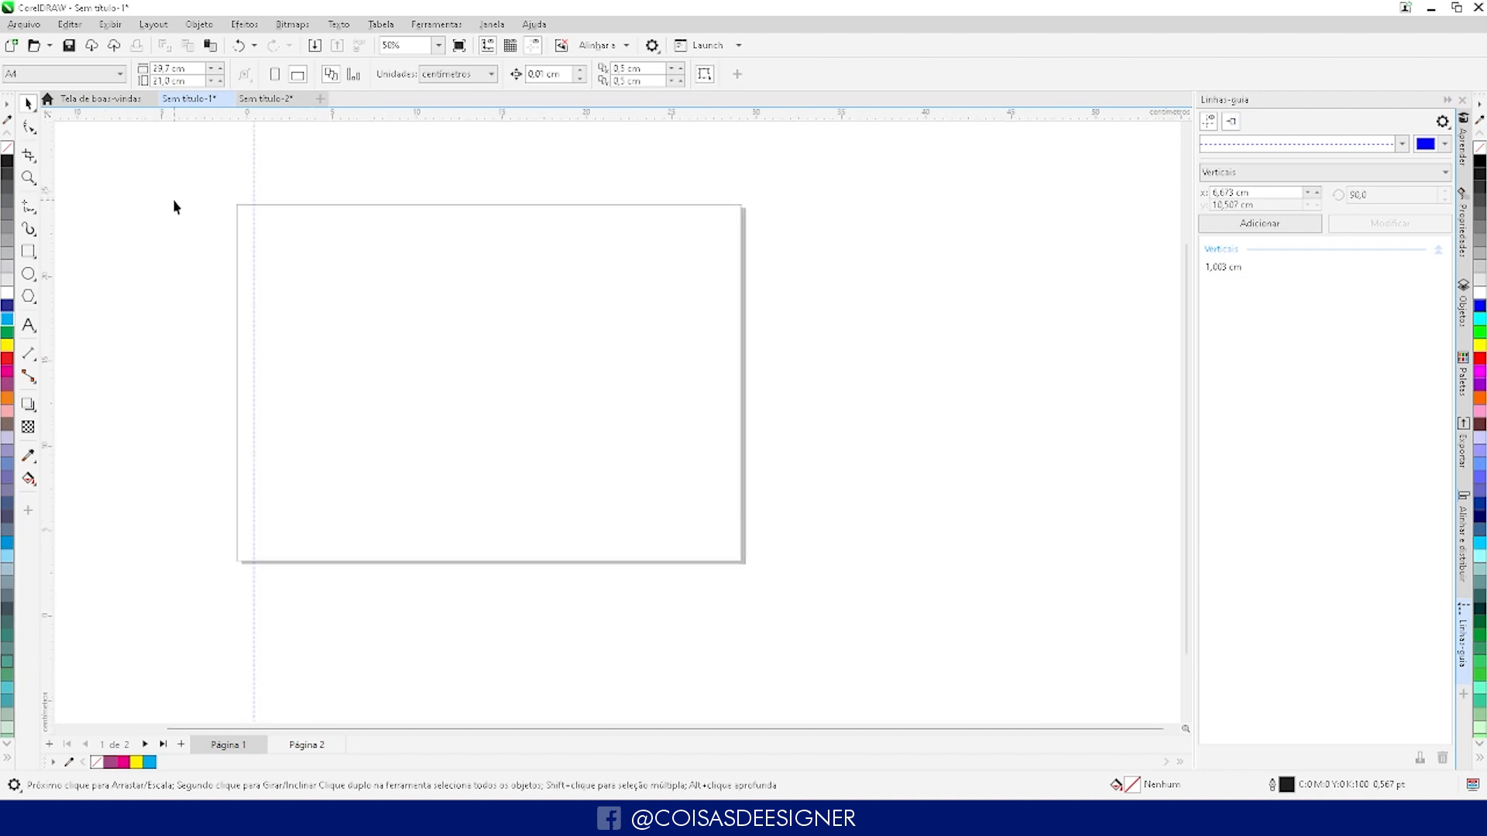
scroll(574, 272, "down", 1)
scroll(275, 206, "up", 2)
scroll(308, 223, "down", 1)
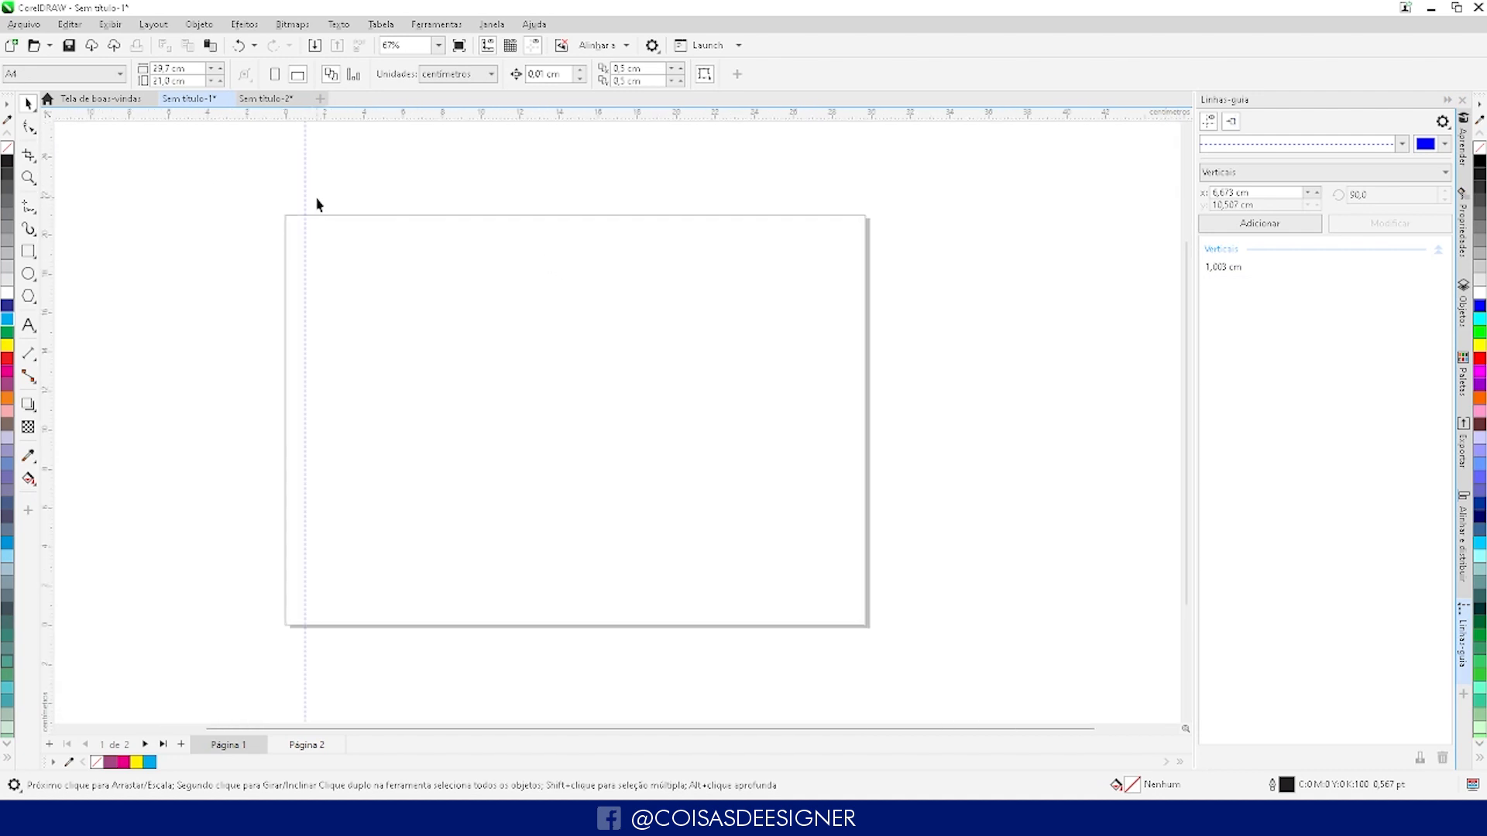
scroll(319, 205, "up", 1)
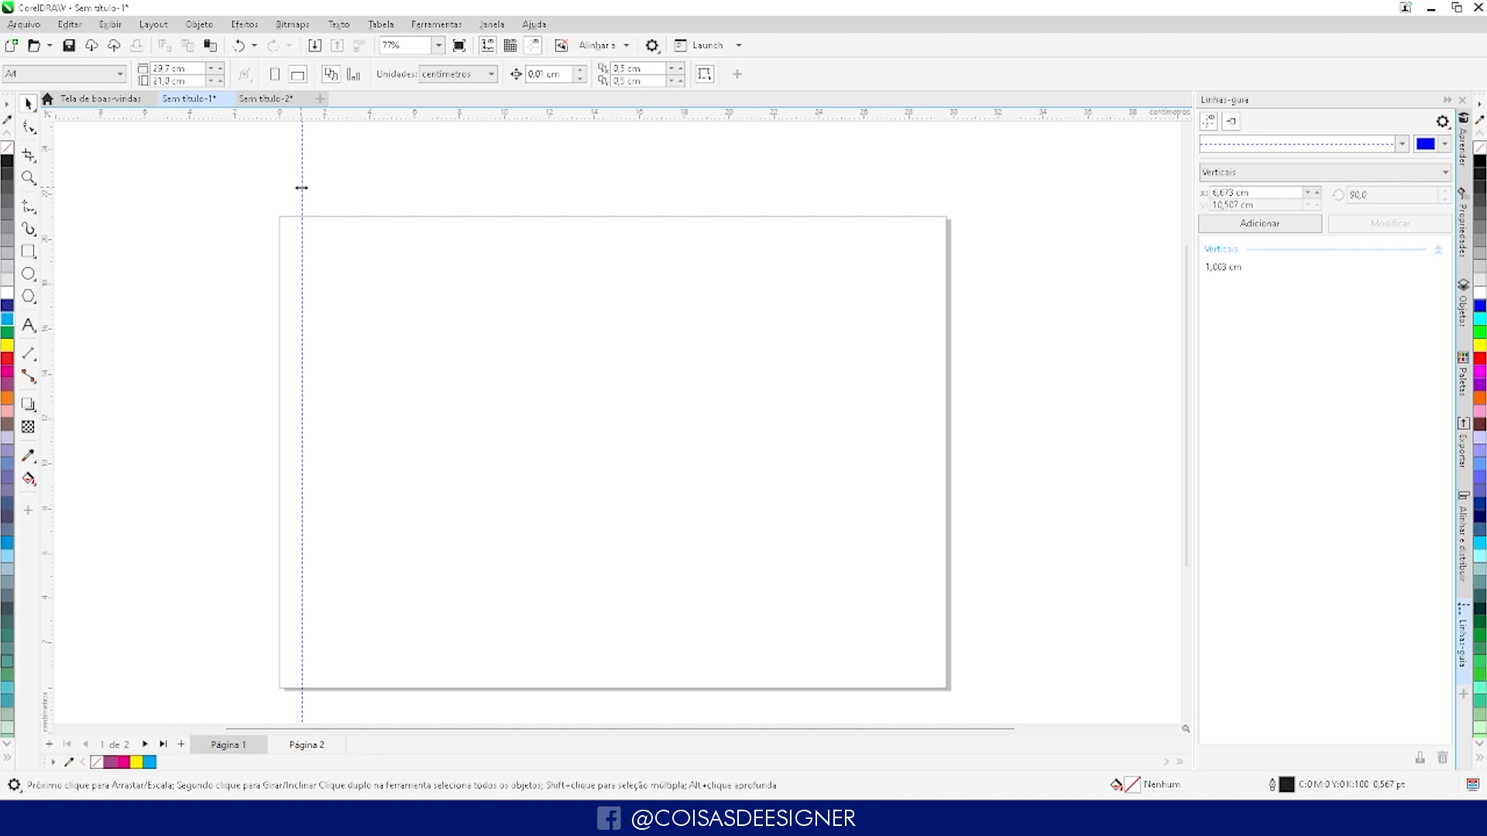
left_click(301, 187)
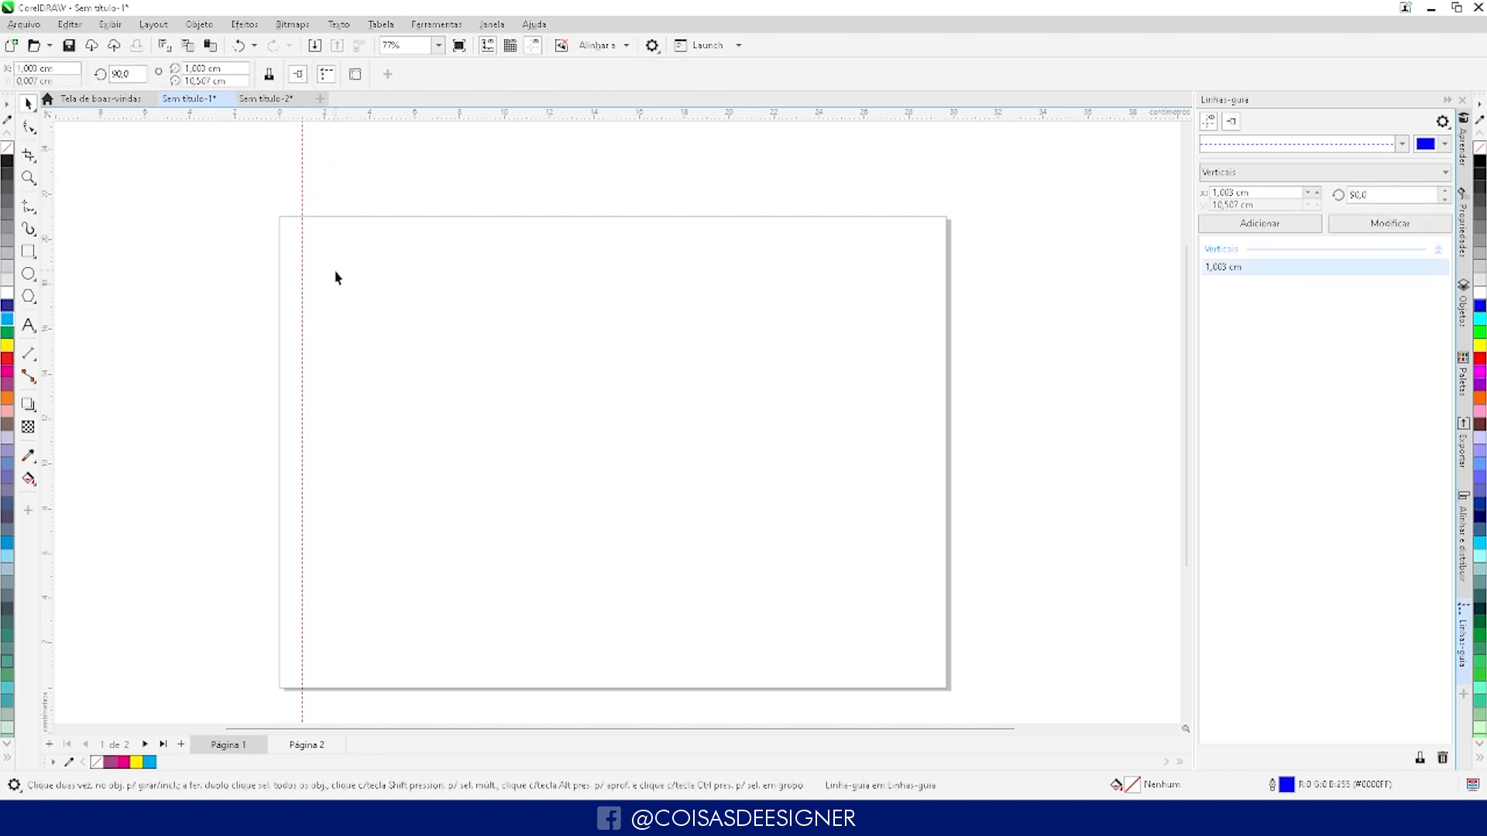
left_click(357, 80)
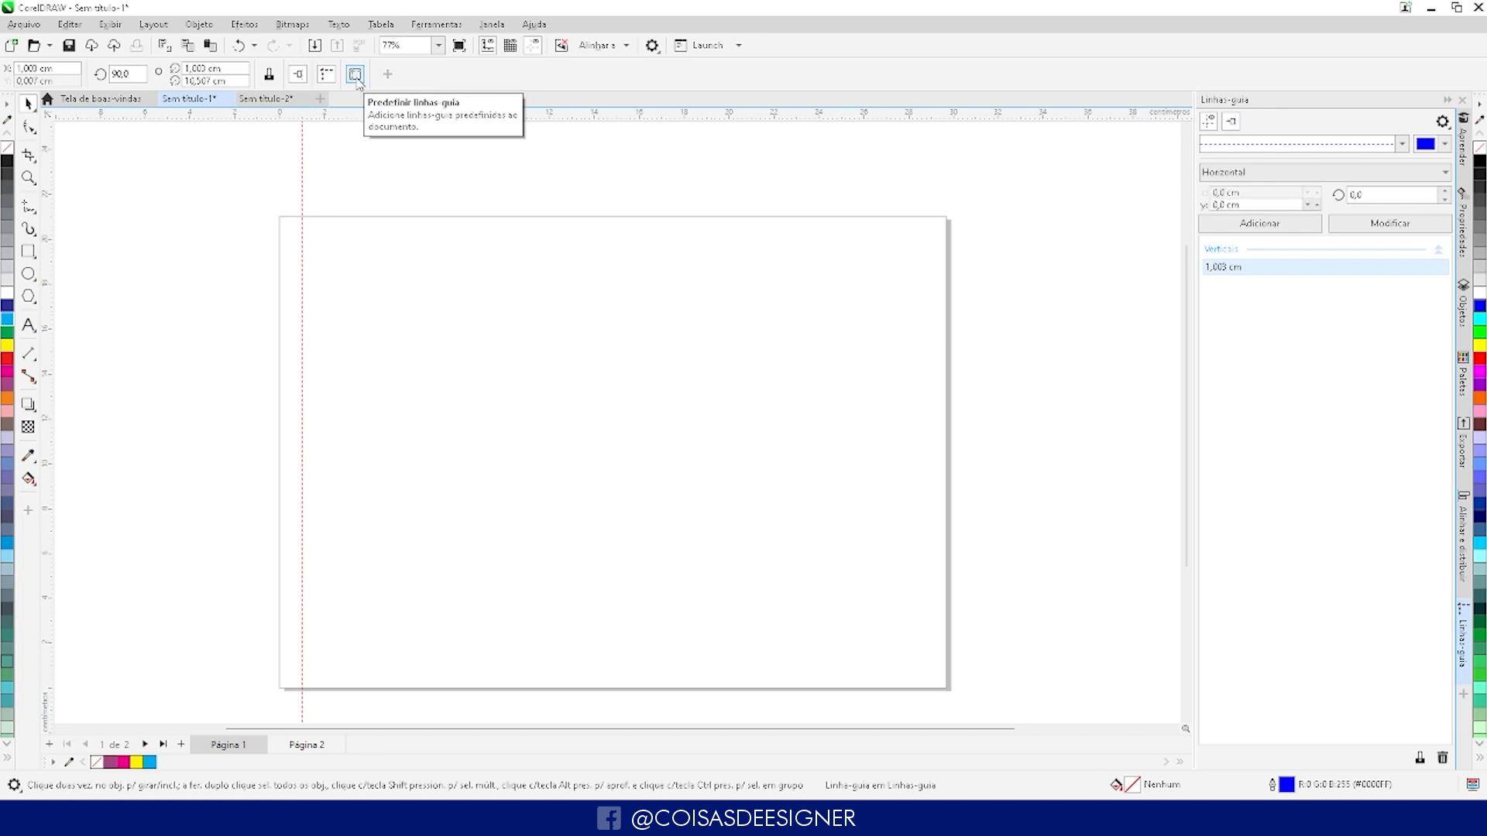
left_click(356, 79)
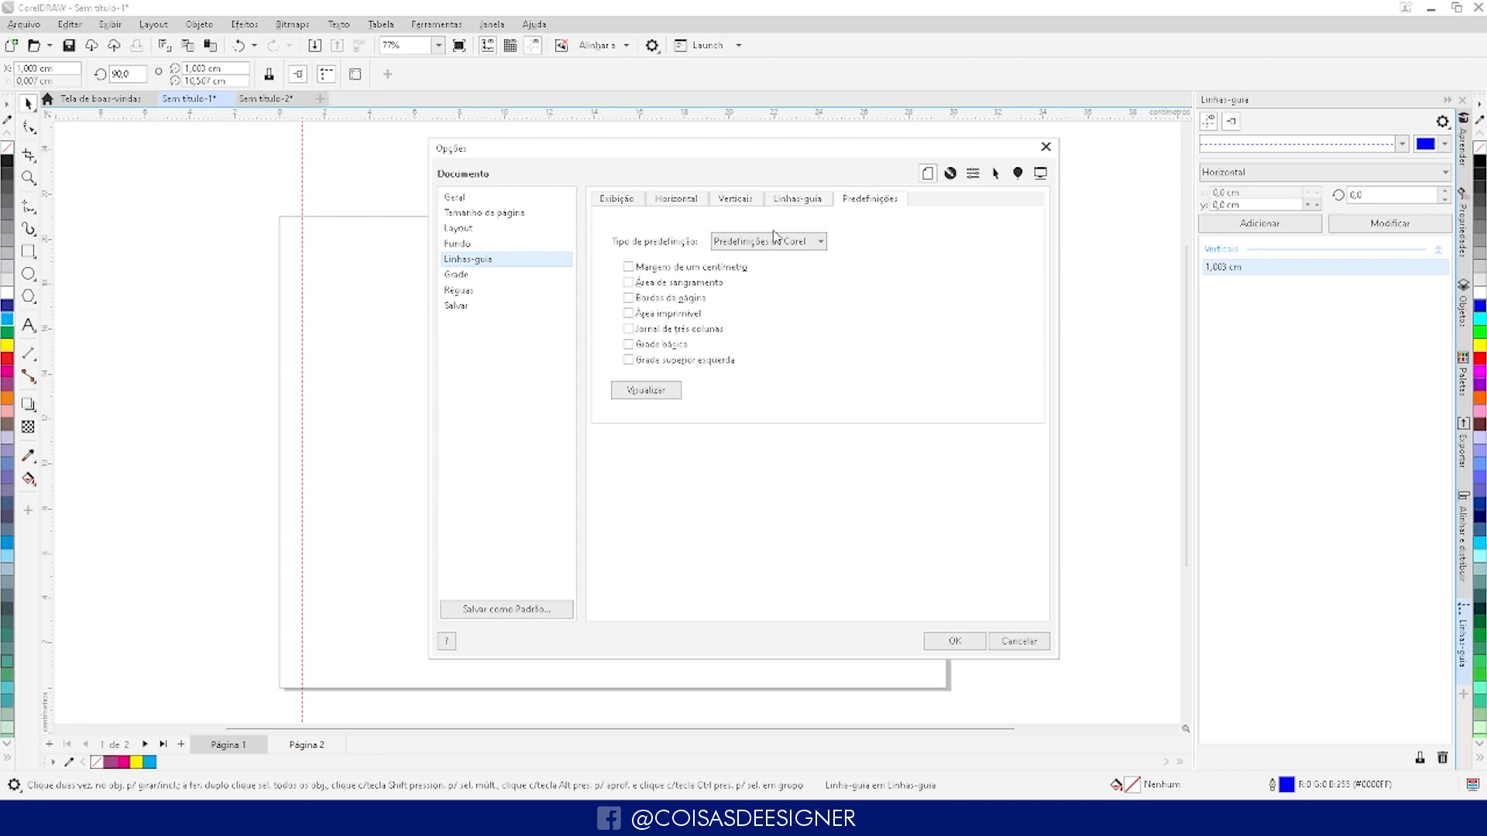
left_click(628, 268)
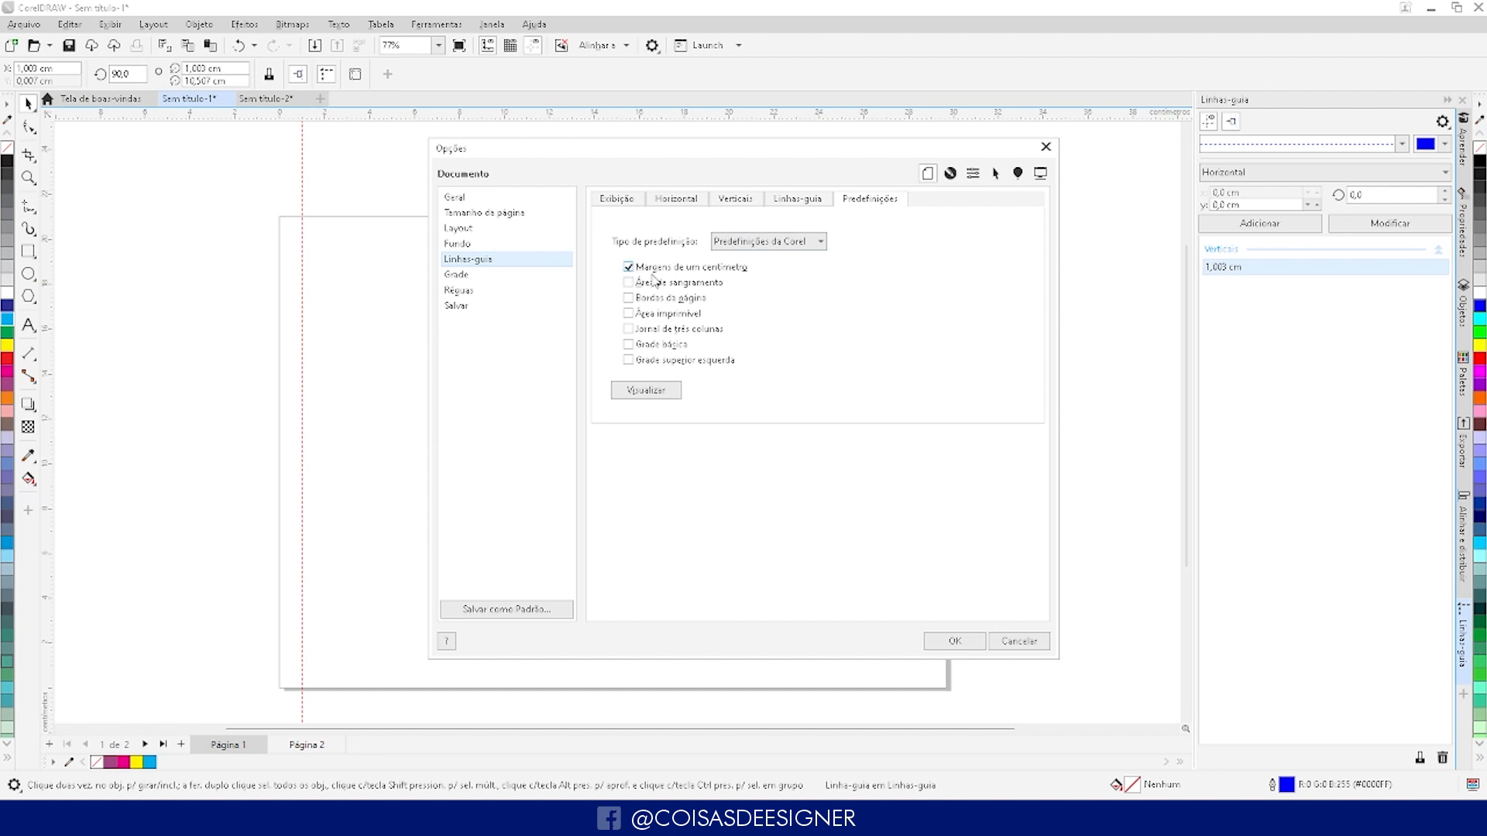
left_click(645, 391)
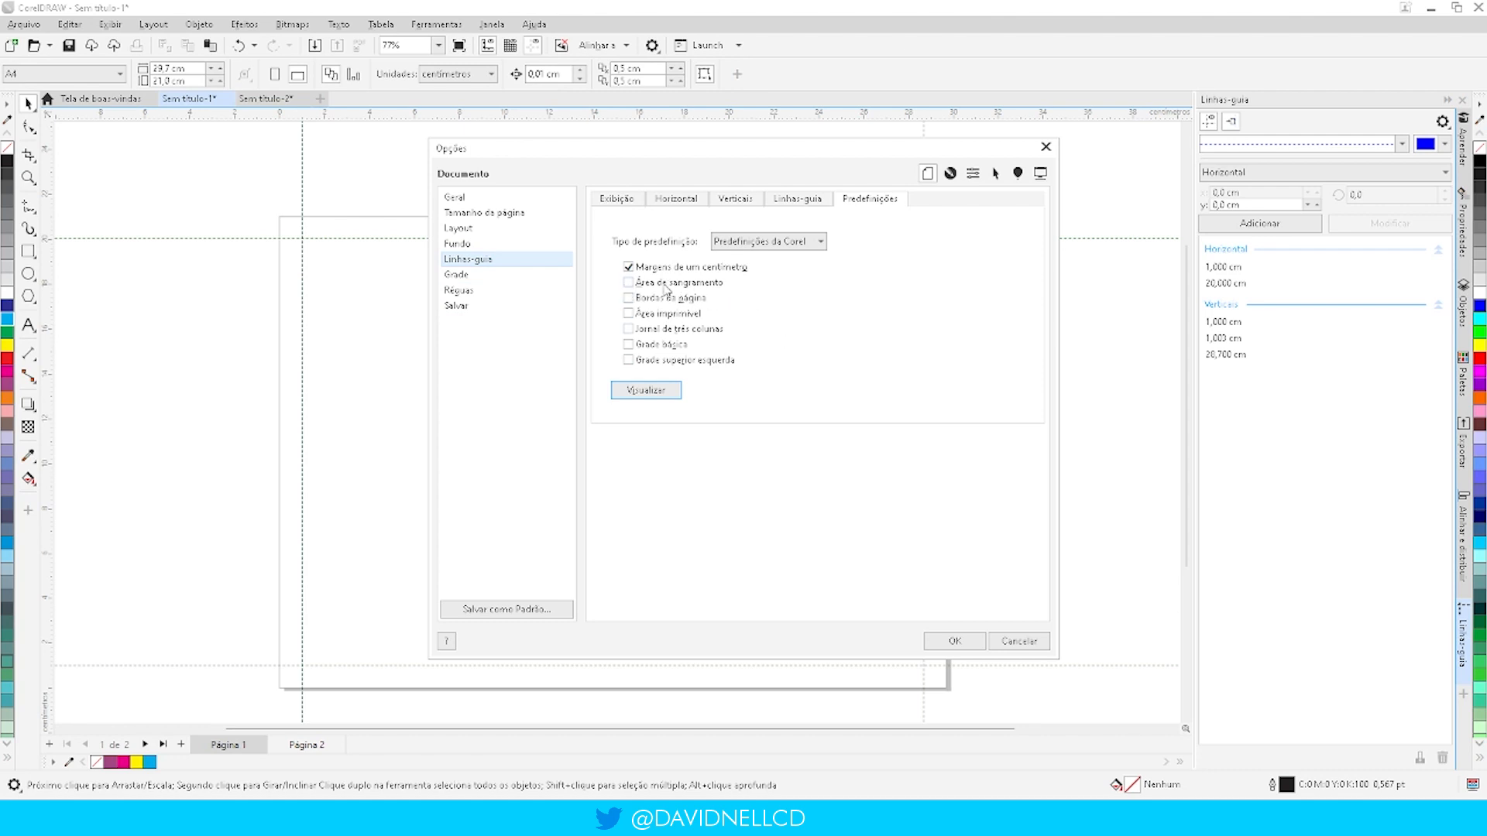
- Enable the bleed area guideline preset, preview it with and without page borders, and apply the presets without page borders
left_click(629, 284)
left_click(633, 394)
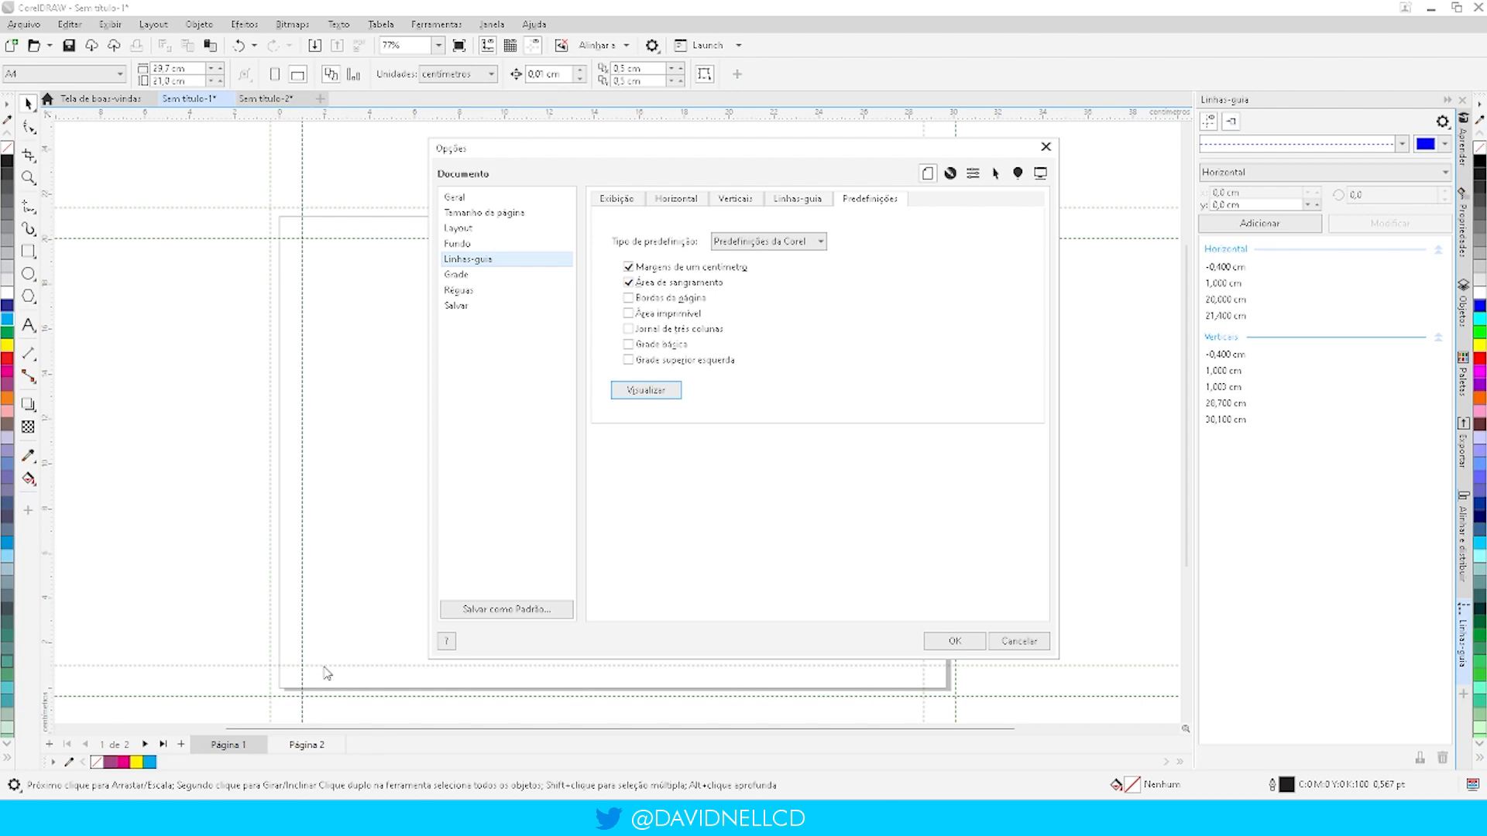
left_click(630, 300)
left_click(636, 390)
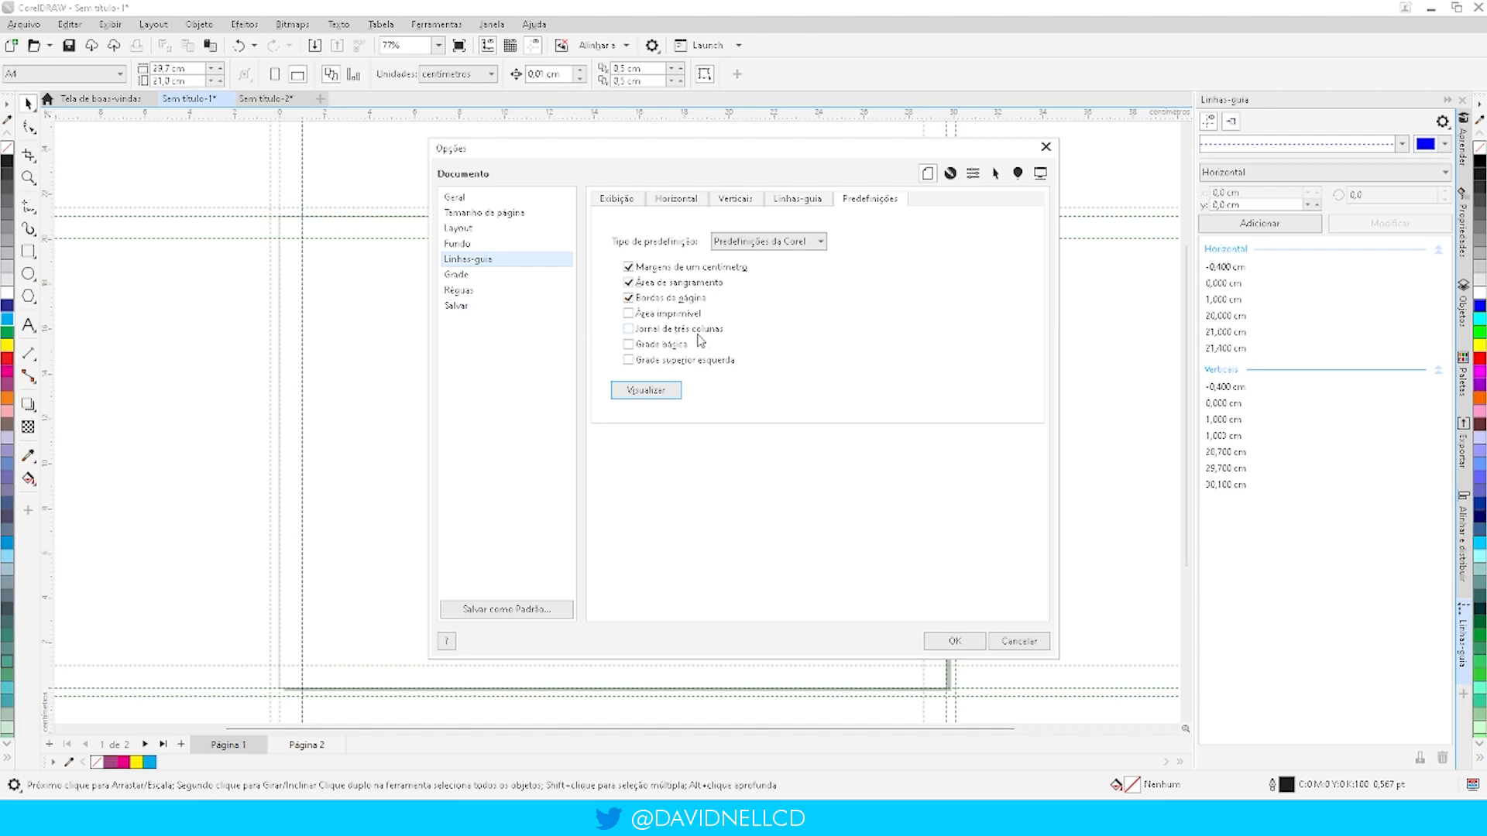
left_click(628, 300)
left_click(642, 393)
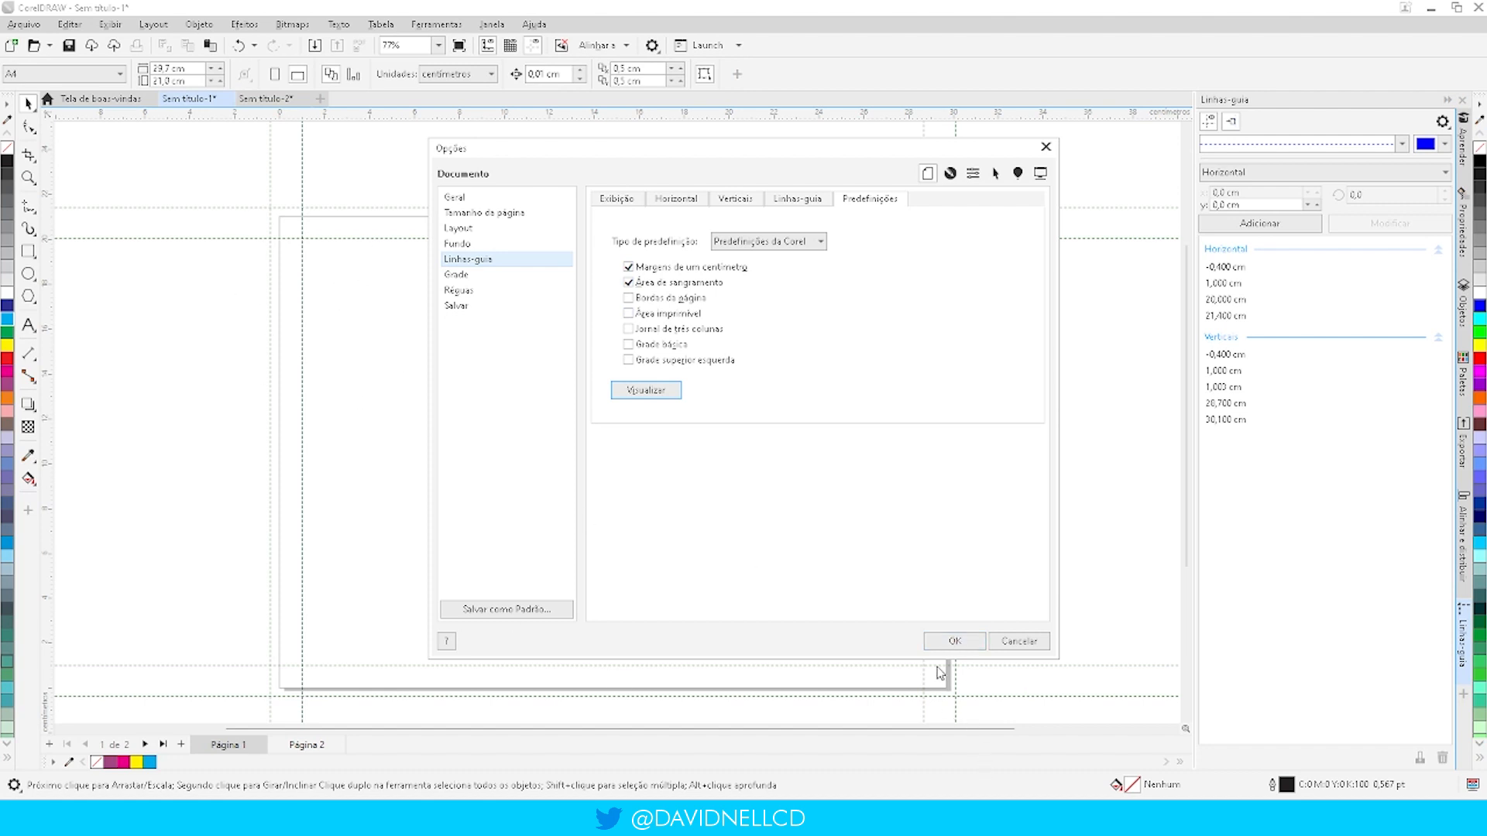
left_click(946, 641)
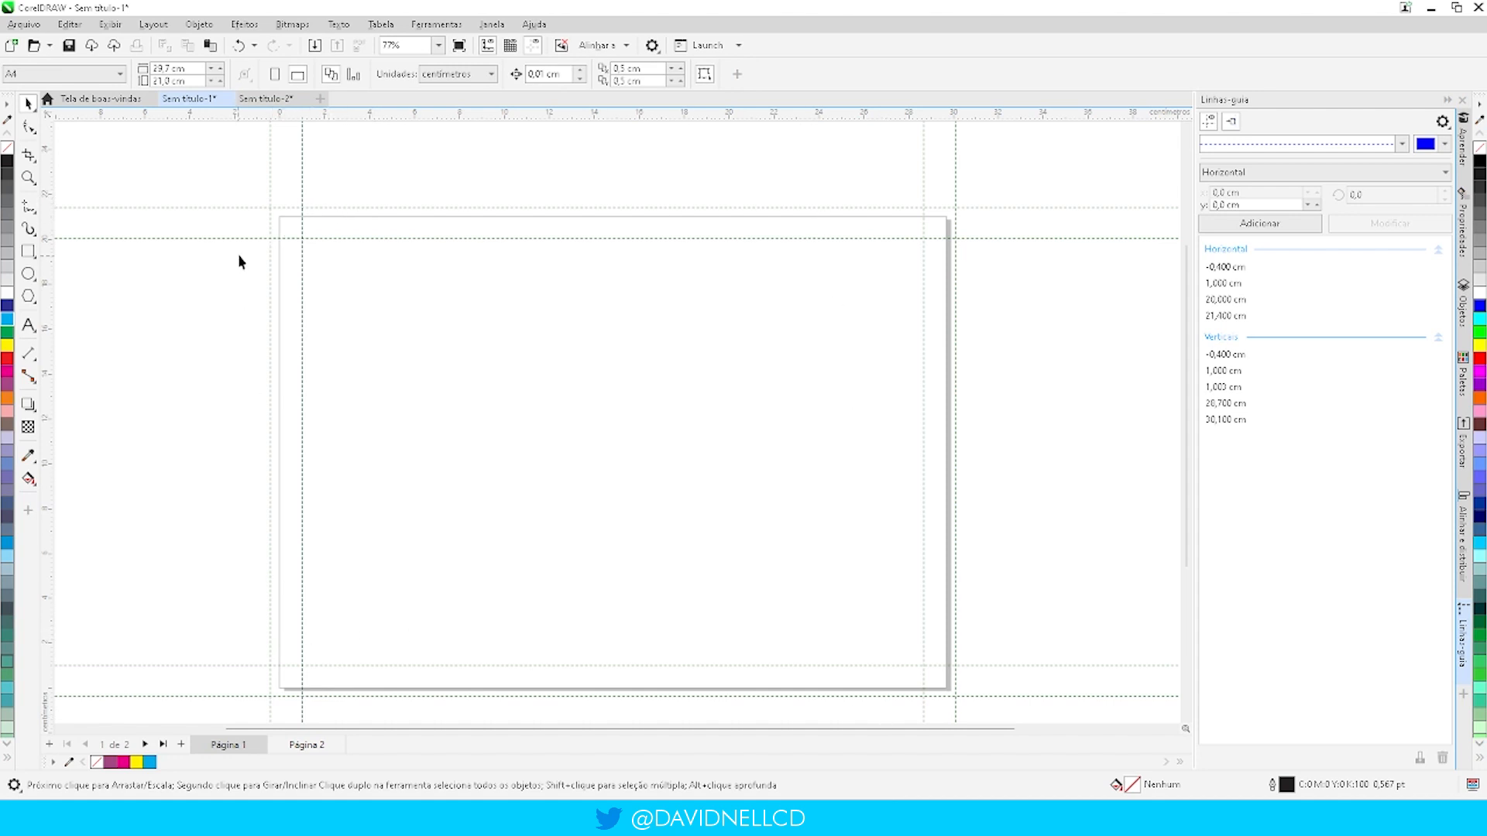
- Set the page size to 10 cm wide by 15 cm high
left_click(192, 68)
type("10")
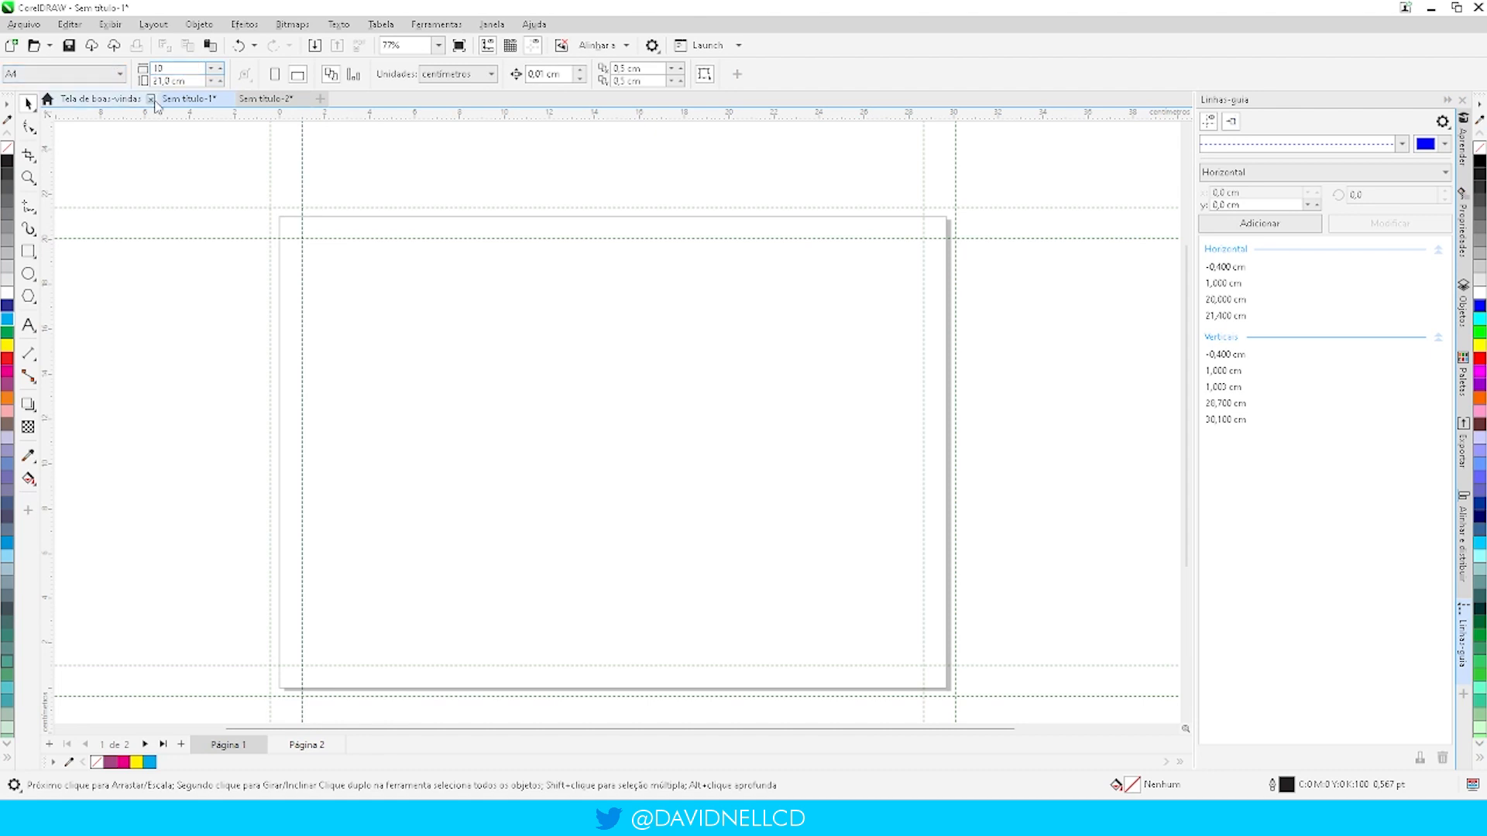
key("Tab")
type("1")
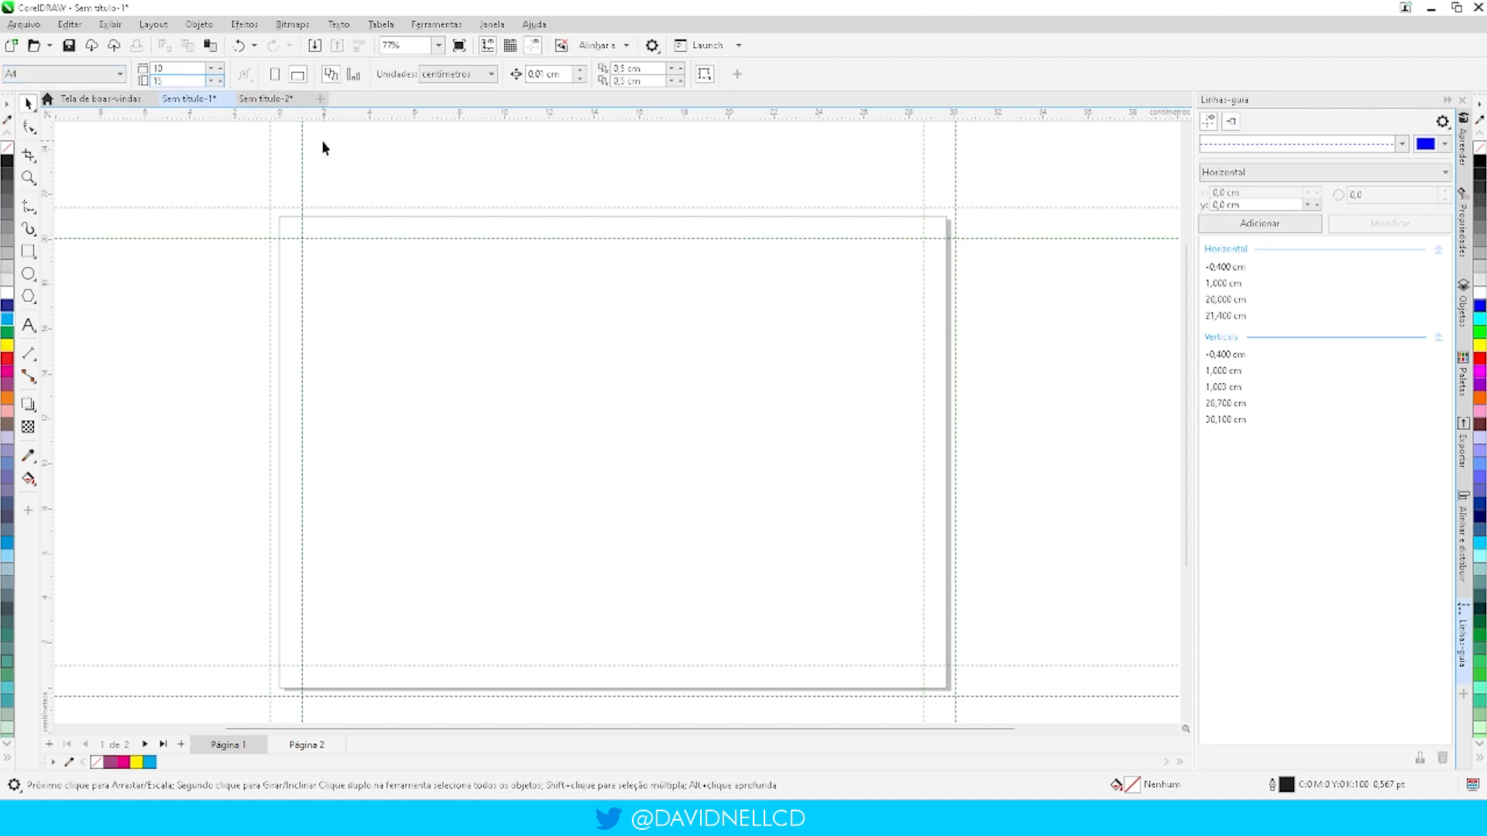
key("Return")
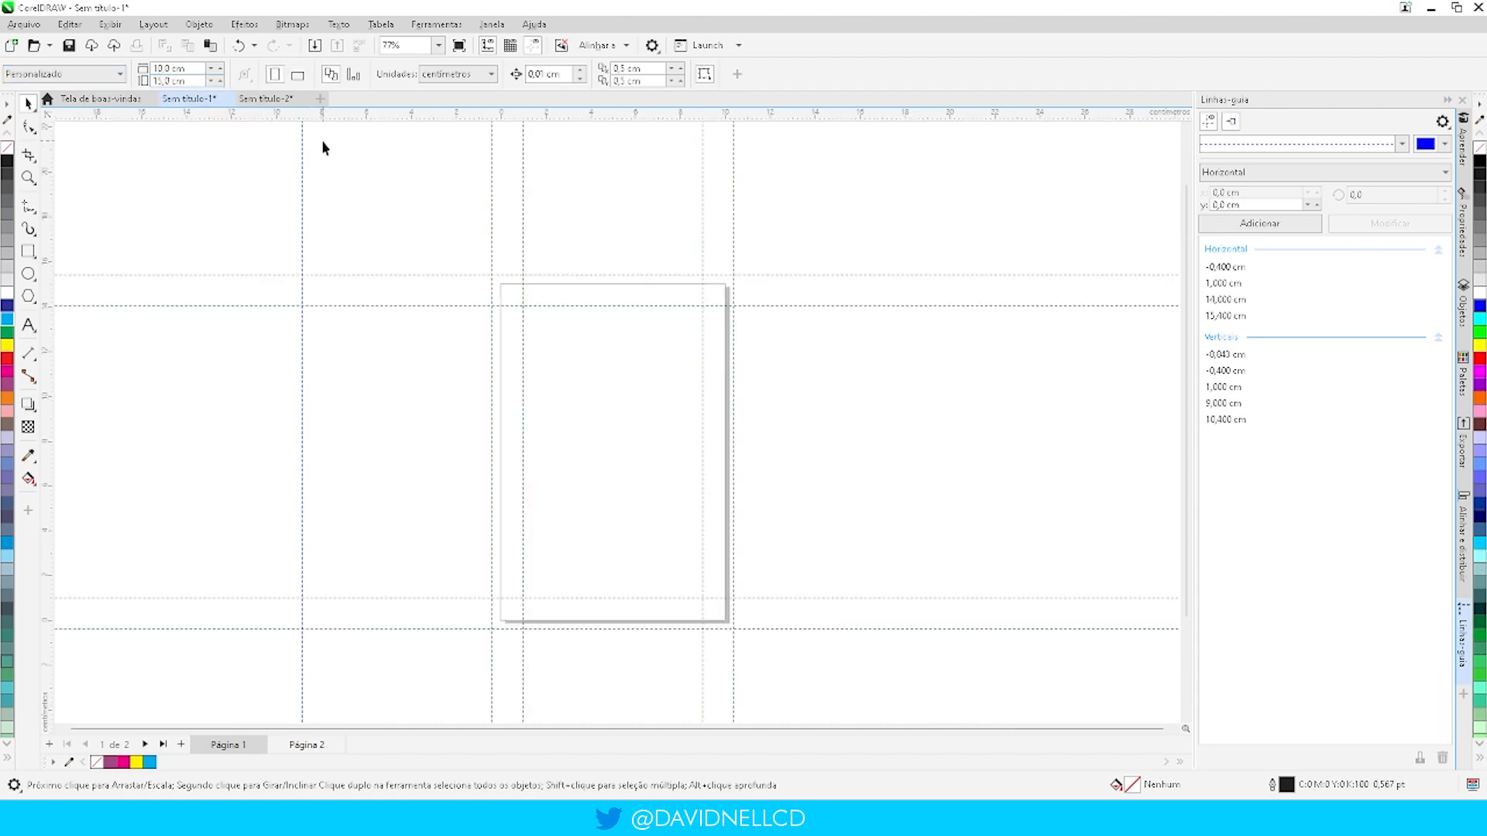
- Delete the stray vertical guideline lying well to the left of the page
left_click(302, 341)
key("Delete")
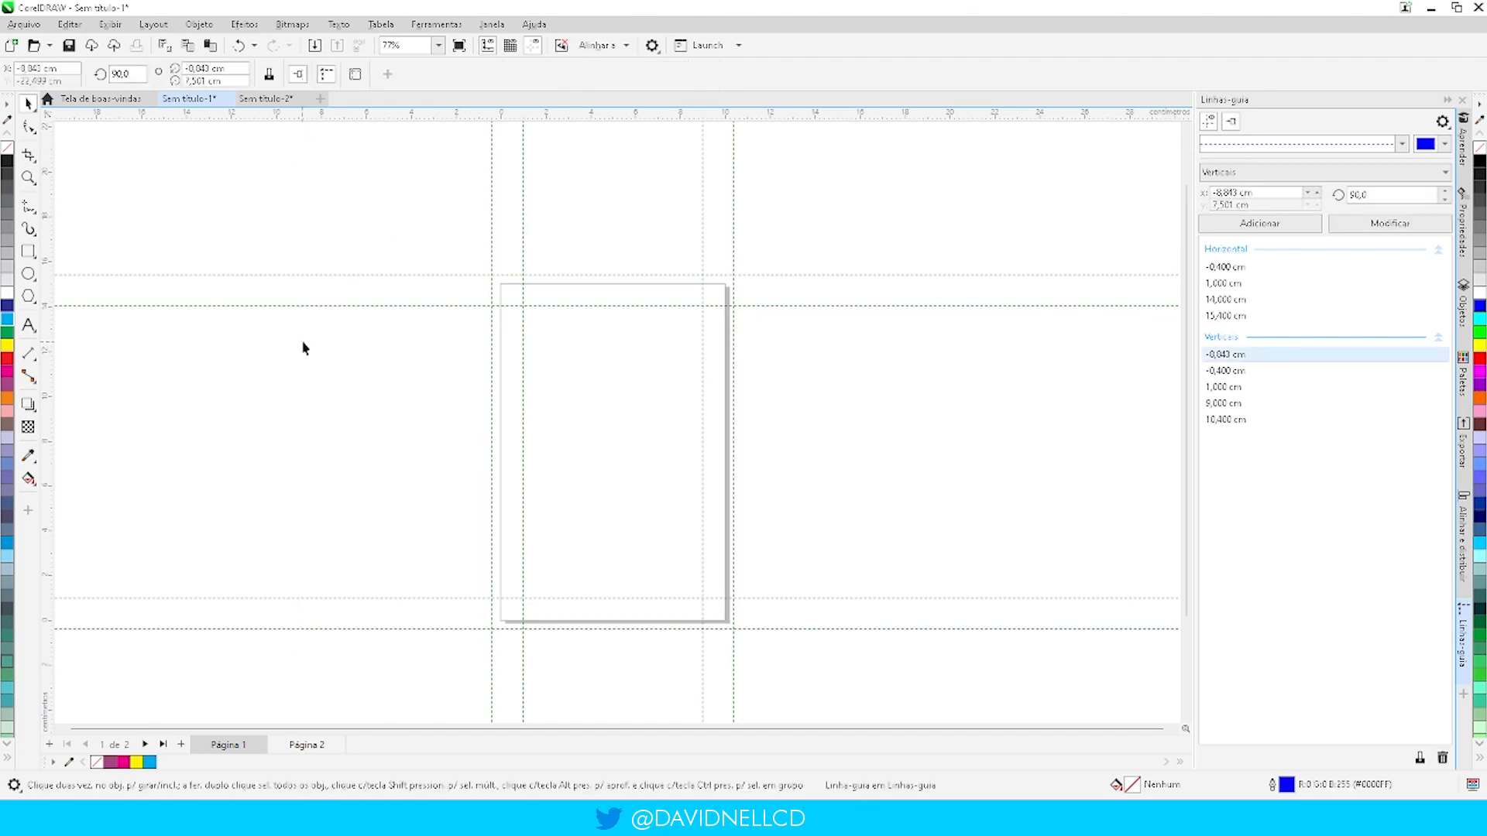
scroll(700, 379, "up", 2)
scroll(532, 428, "down", 3)
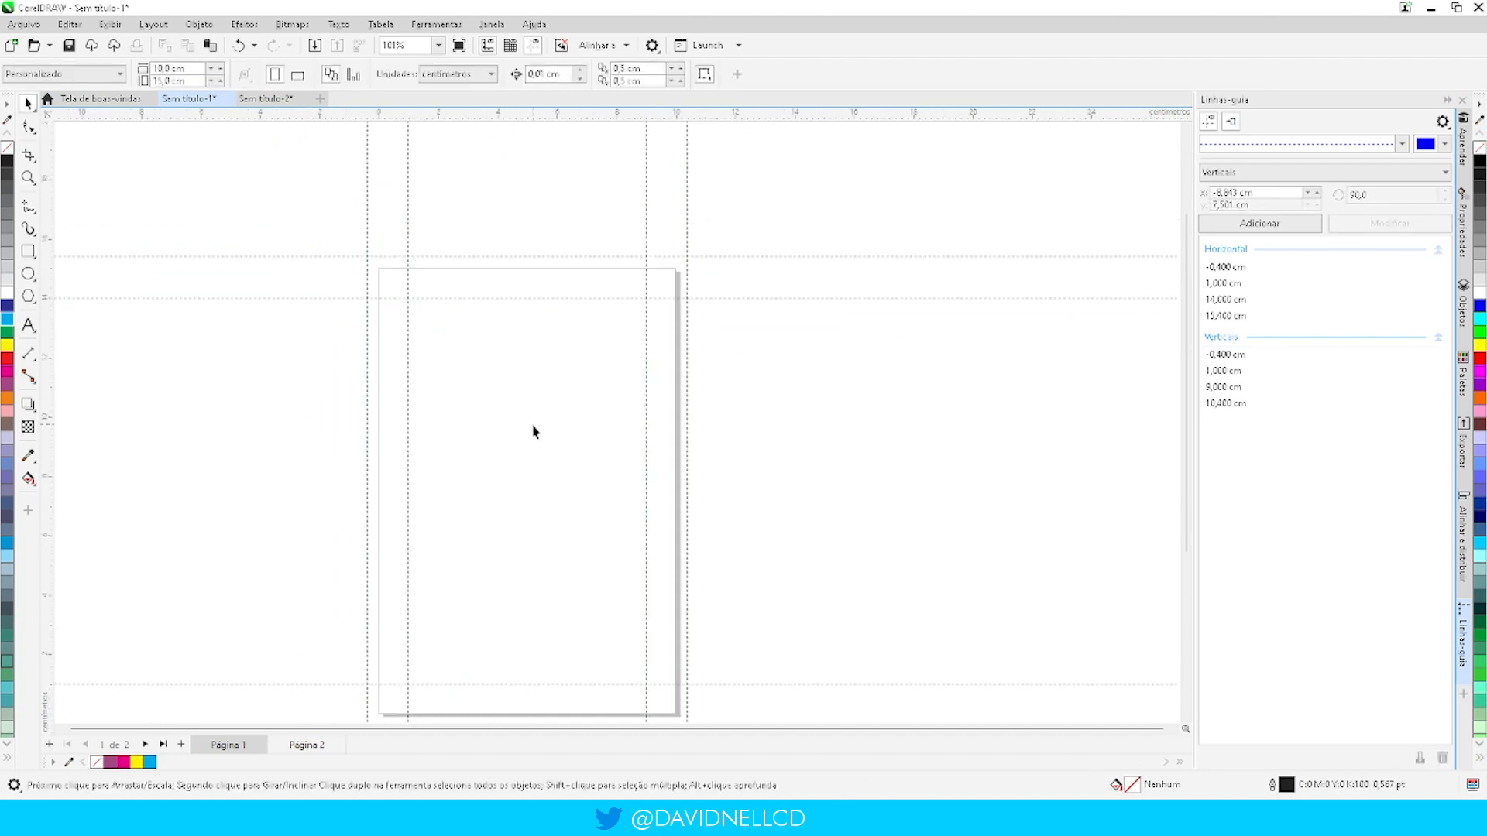
scroll(509, 563, "up", 1)
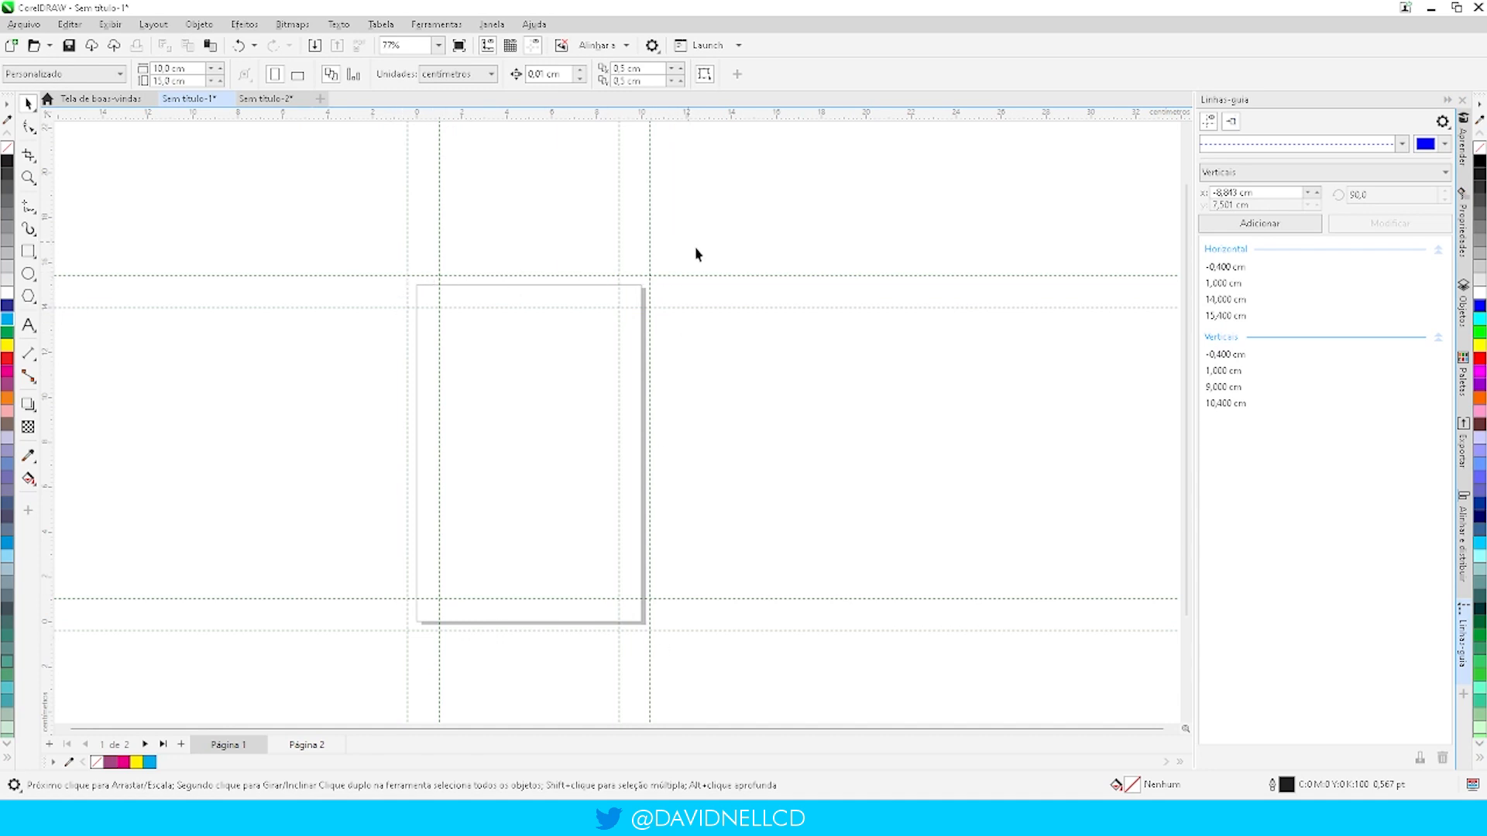
- Set the page size to 15 cm by 21 cm and switch the page to landscape orientation
left_click(184, 68)
type("15")
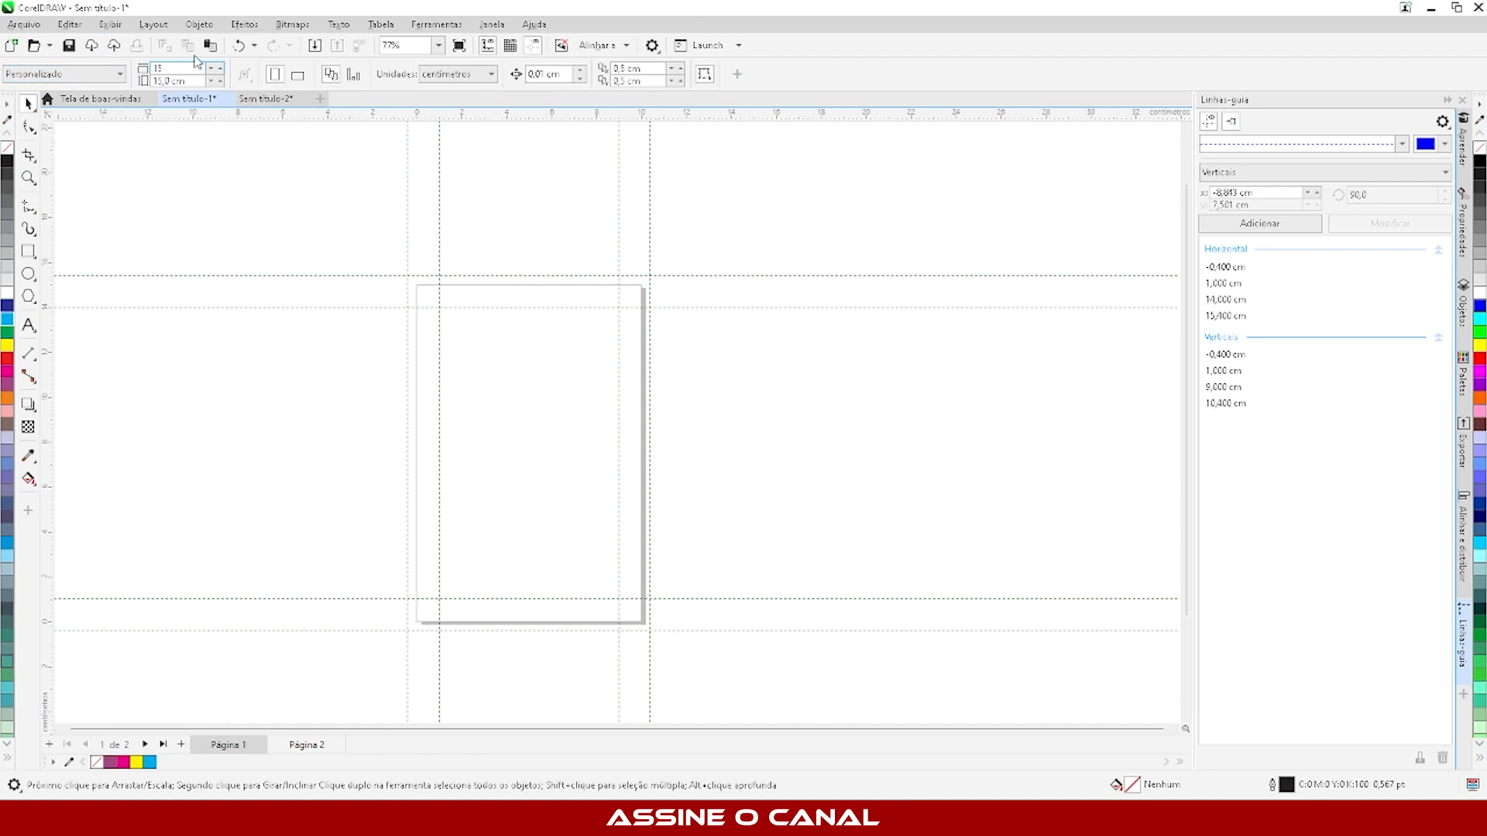
key("Tab")
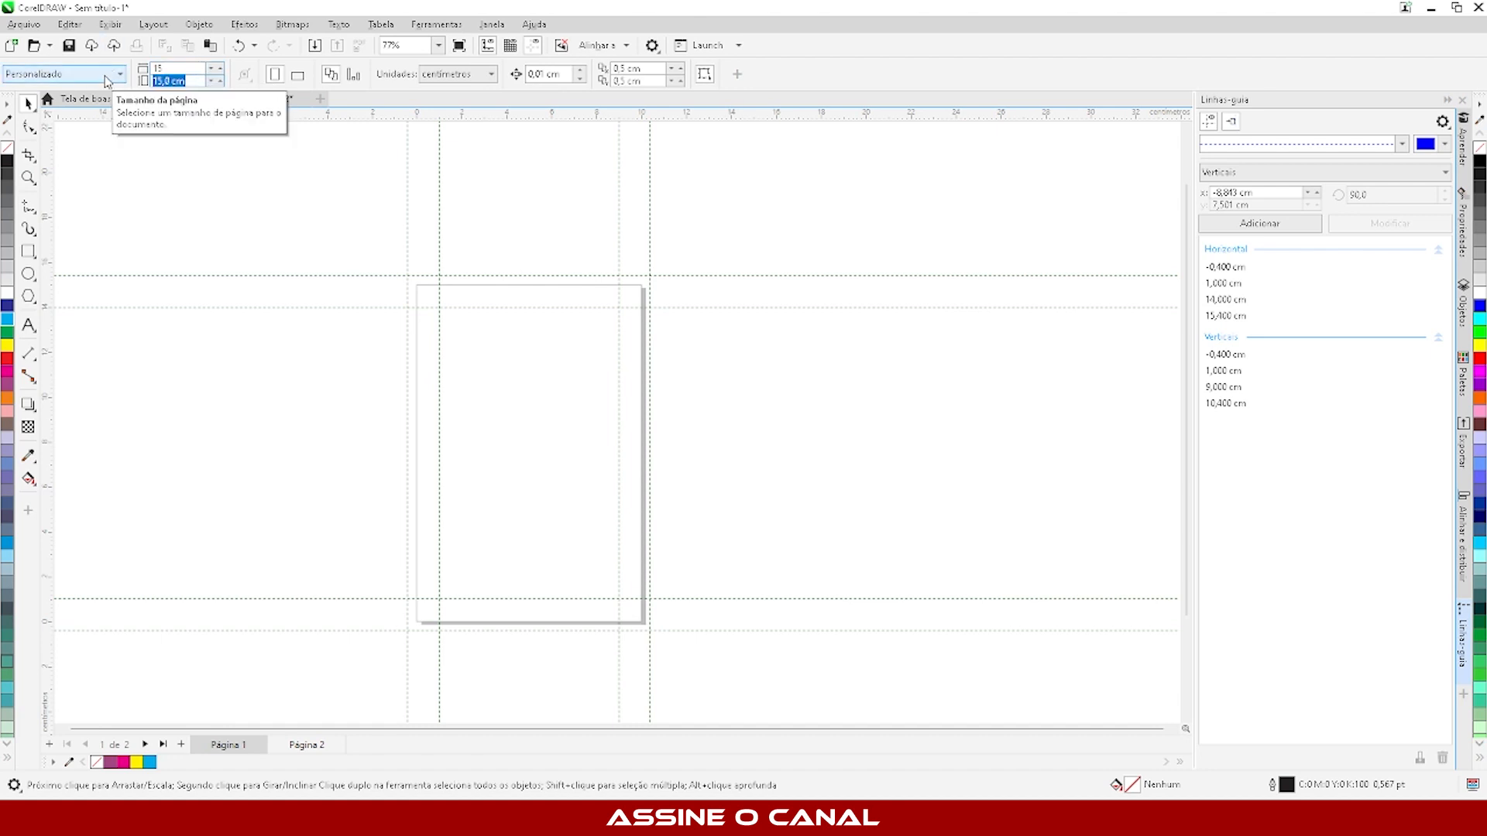
type("121")
key("Return")
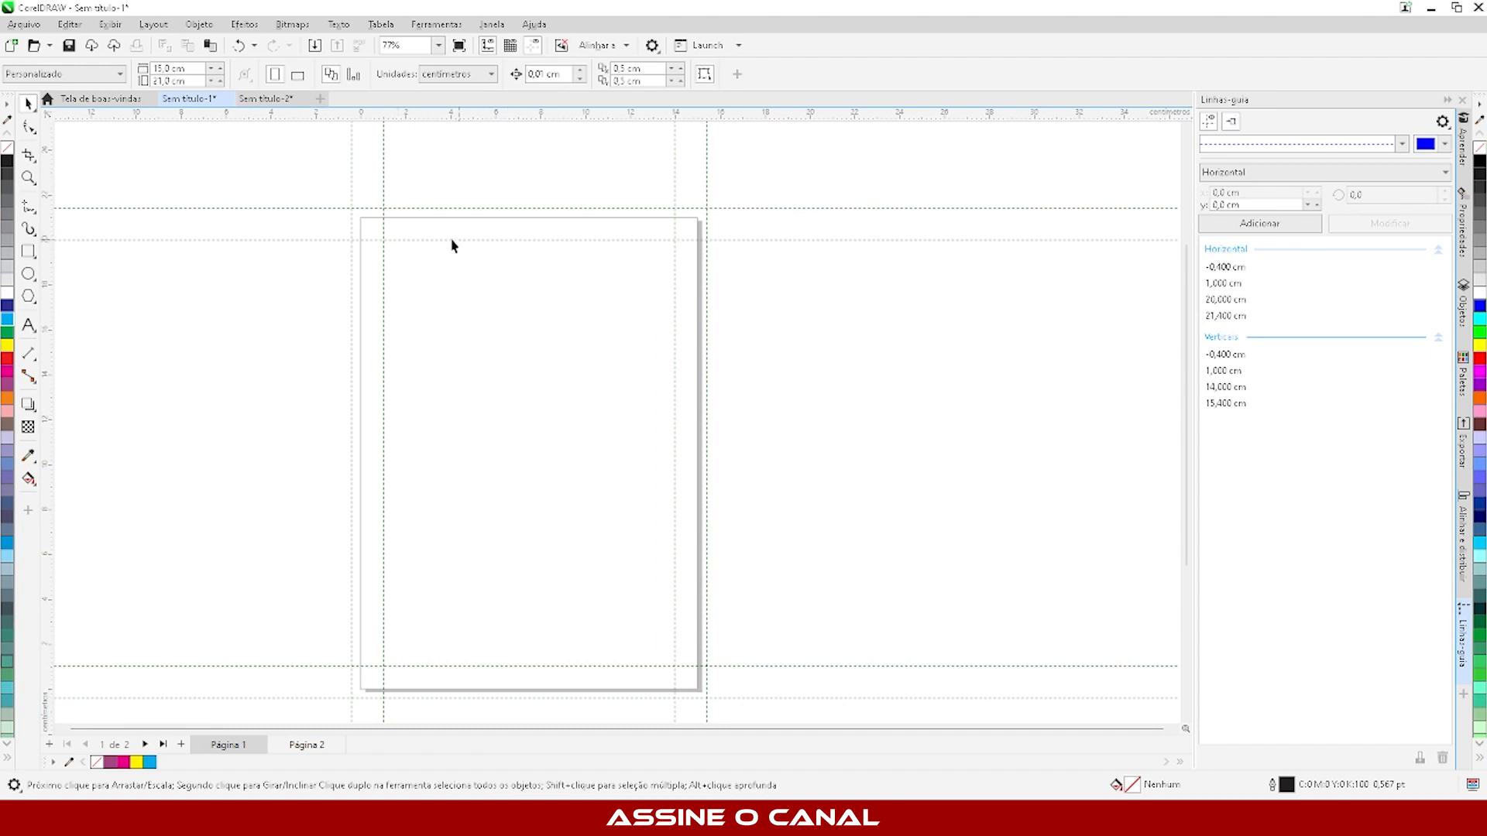
scroll(393, 242, "down", 2)
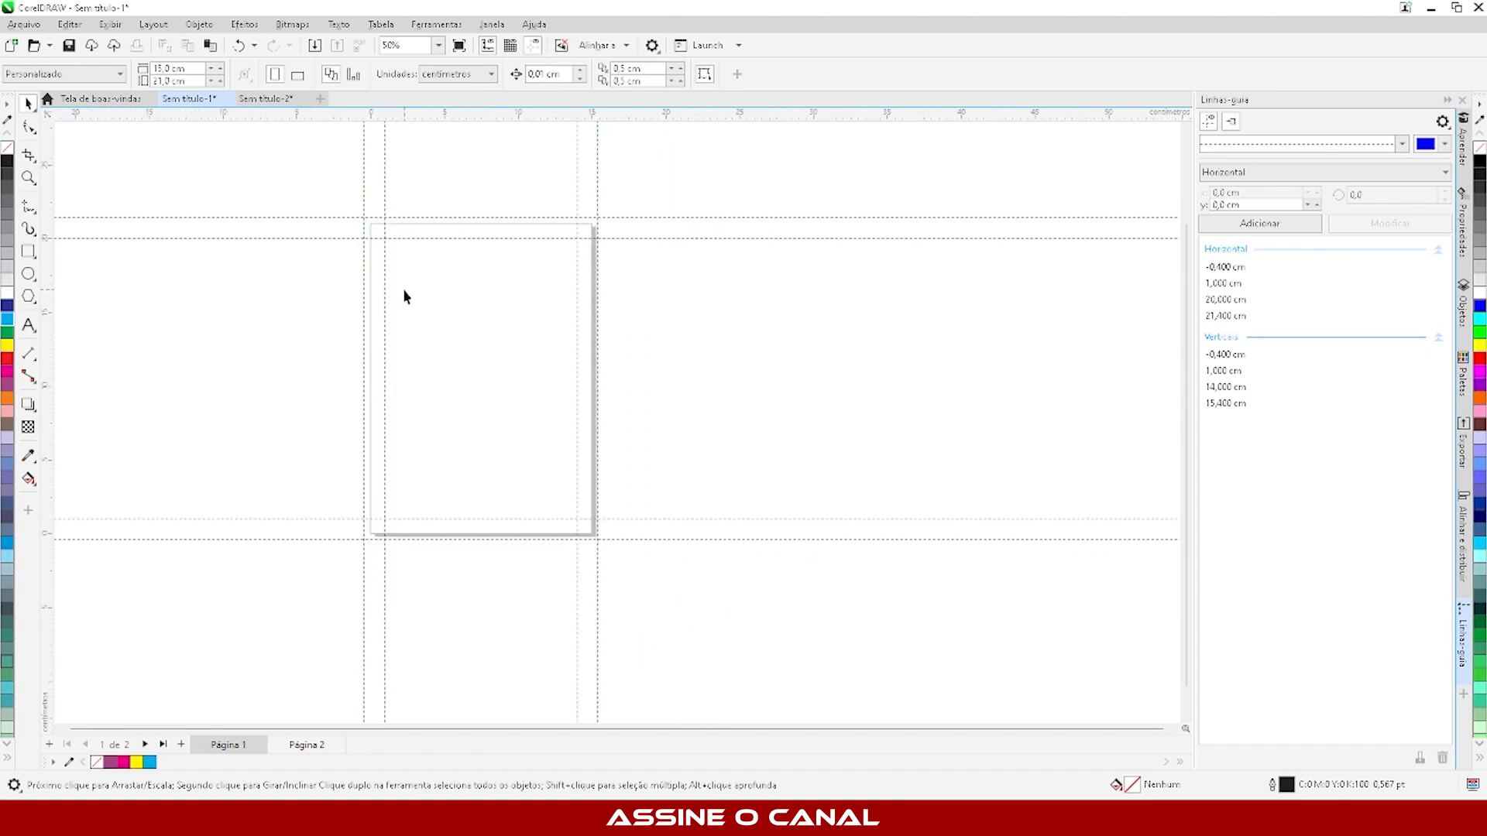
scroll(350, 250, "up", 2)
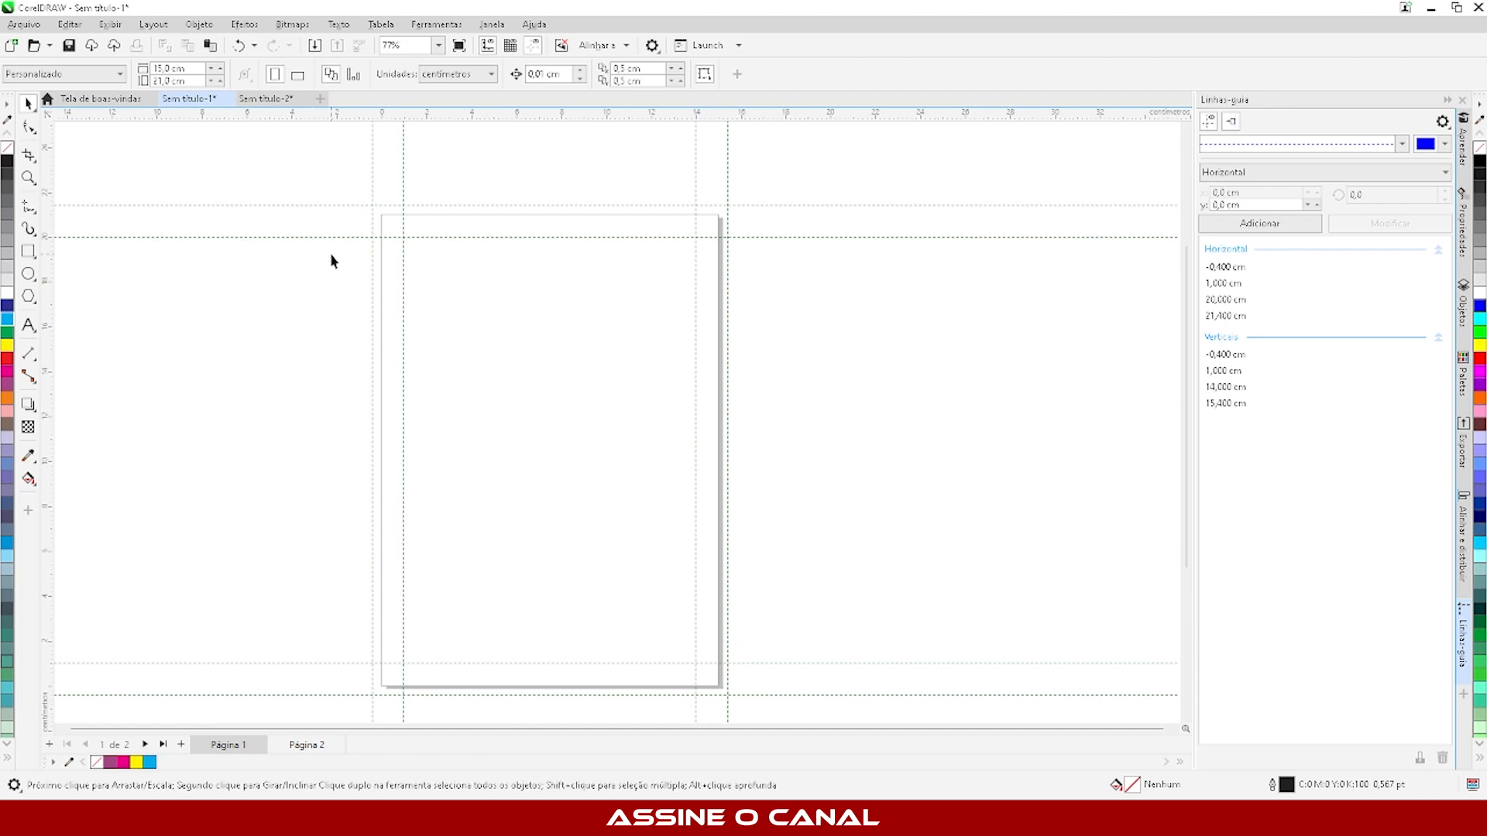
left_click(298, 75)
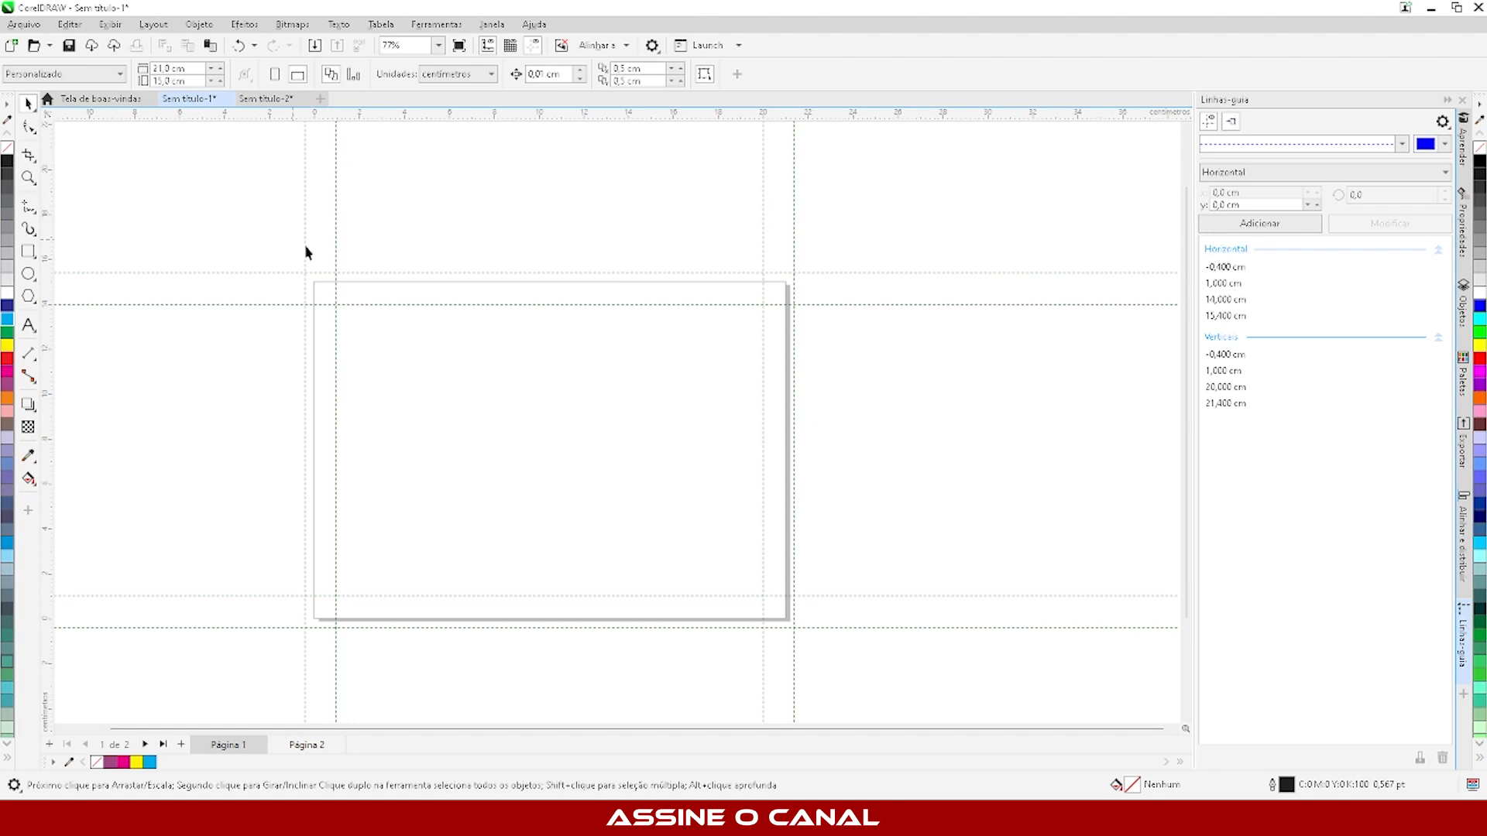
- Draw a rectangle of about 21.8 × 15.8 cm snapped to the outer bleed guidelines around the page
scroll(494, 521, "up", 1)
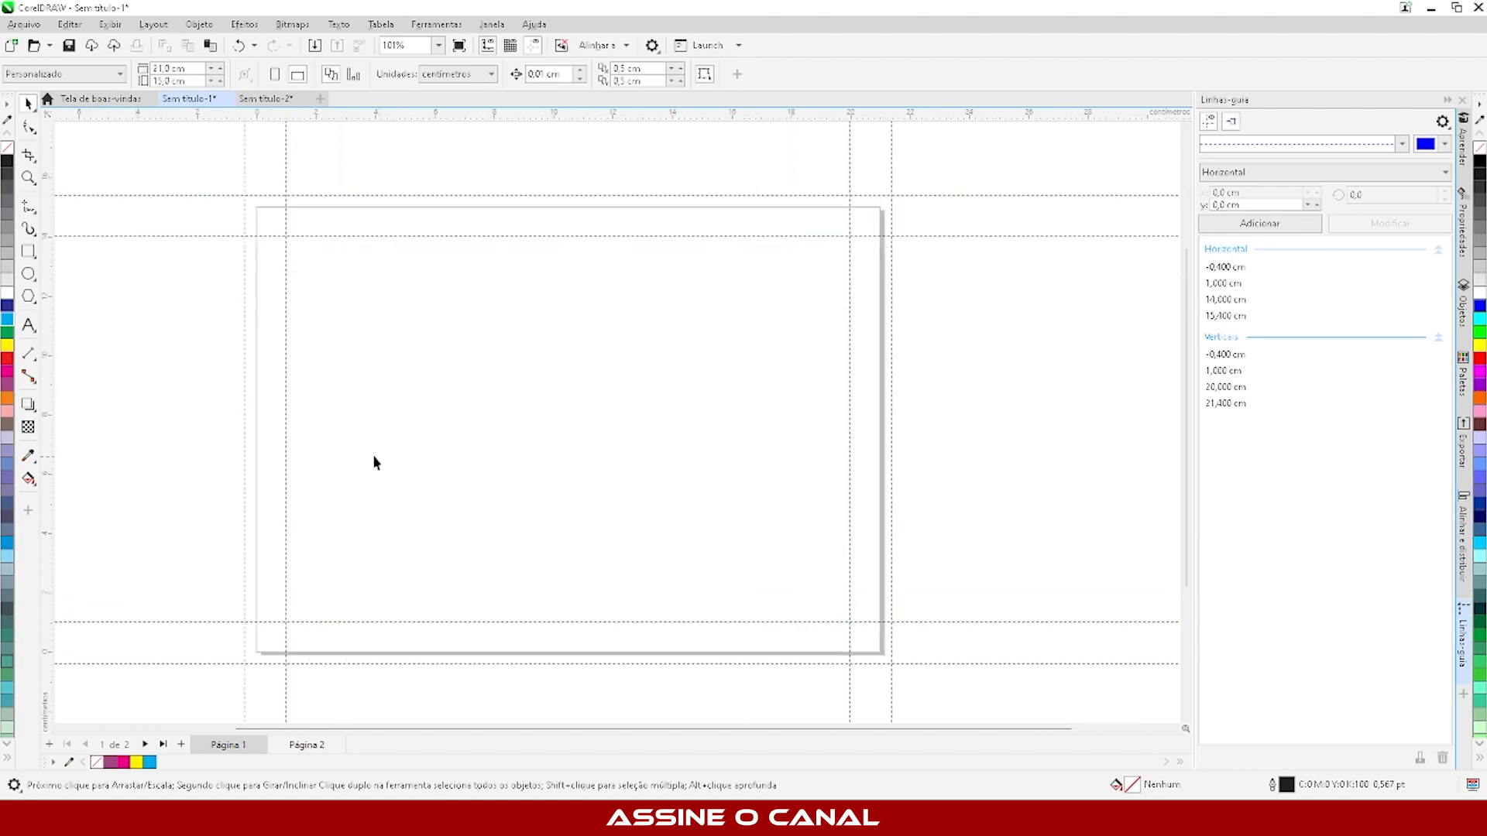
left_click(29, 251)
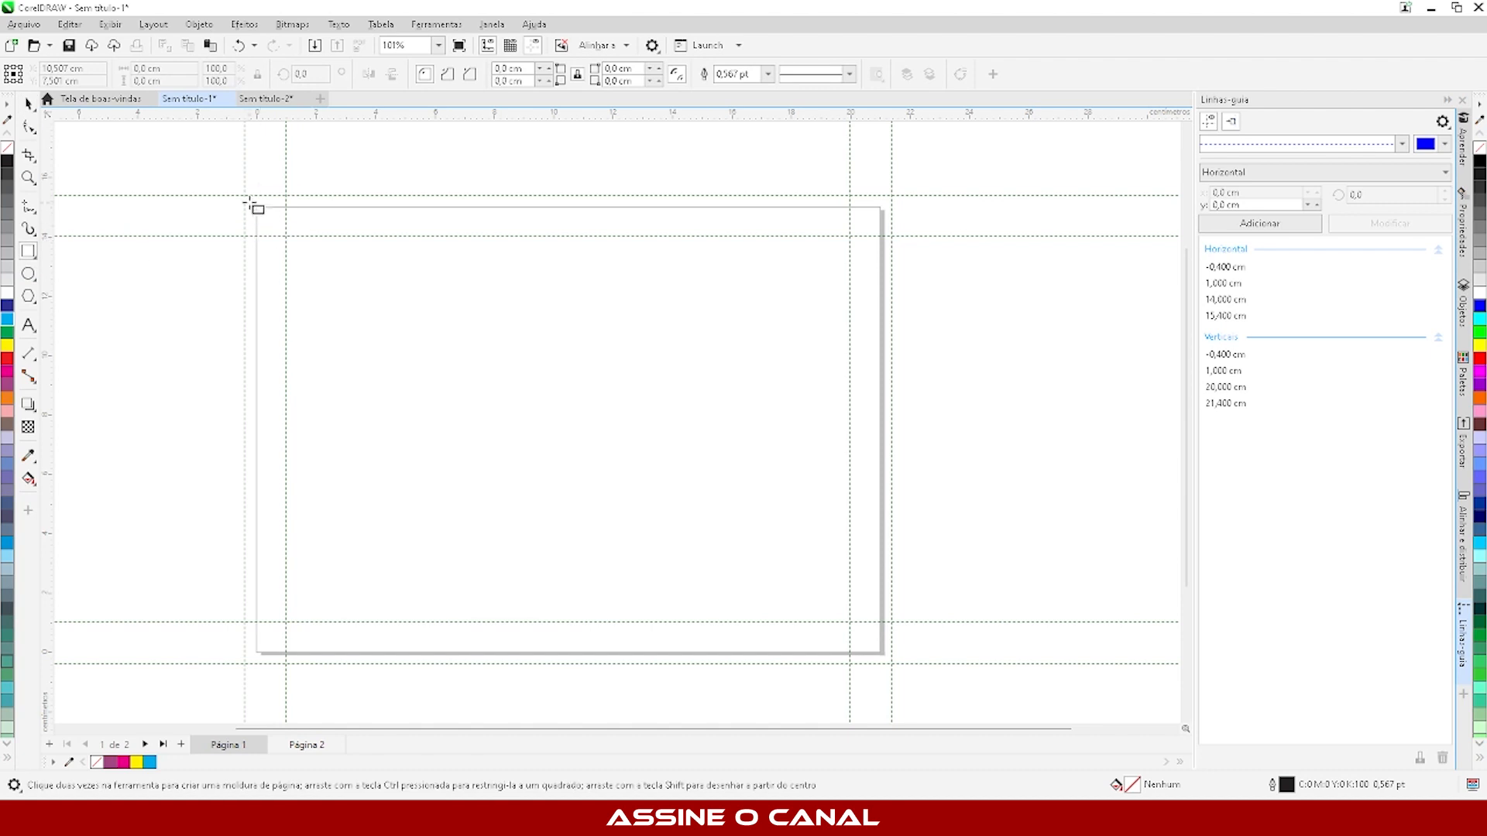
left_click_drag(244, 195, 892, 664)
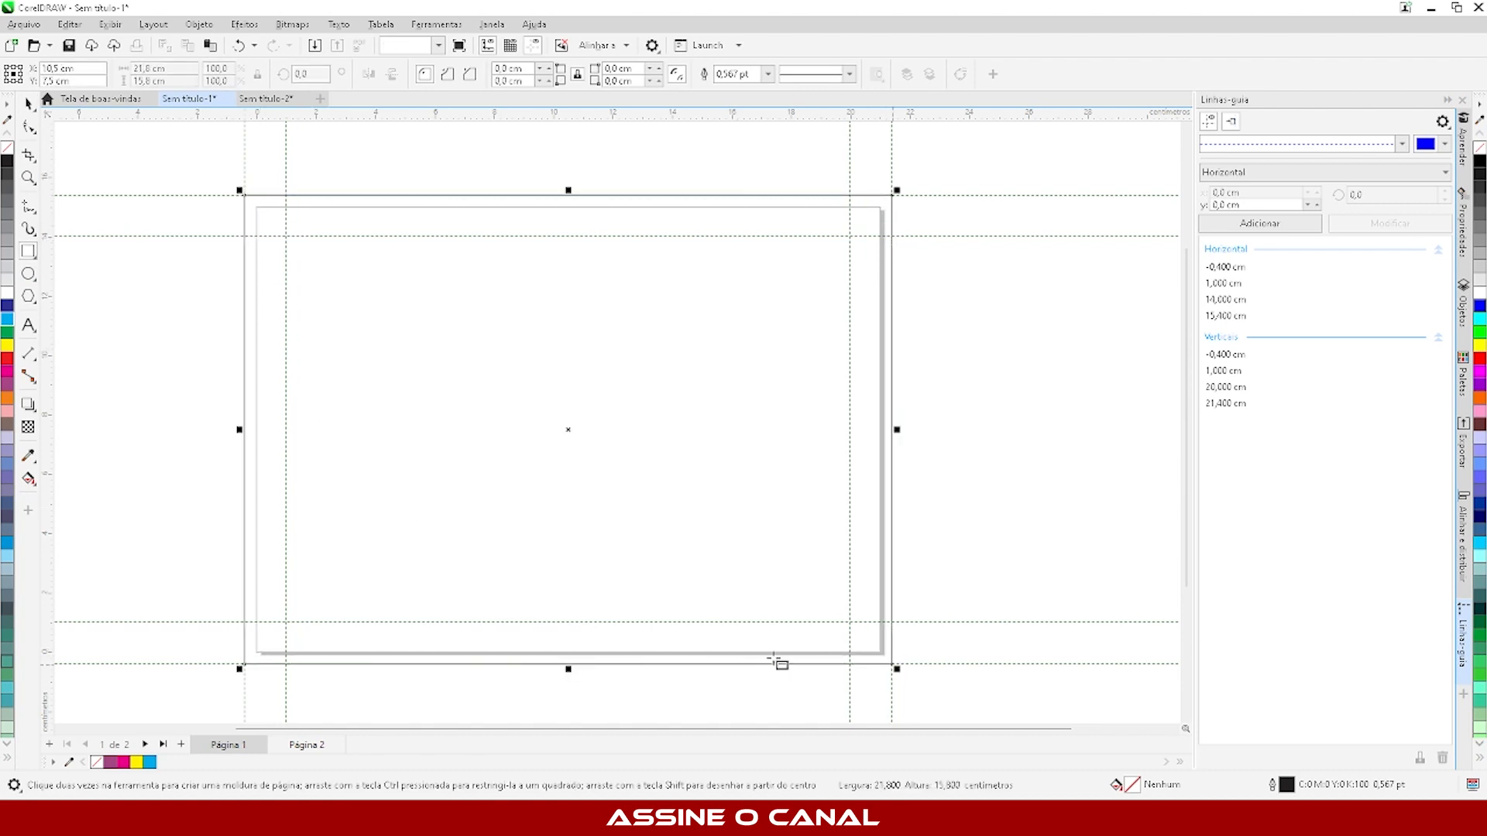
- Fill the bleed rectangle with yellow and remove its outline
left_click(7, 350)
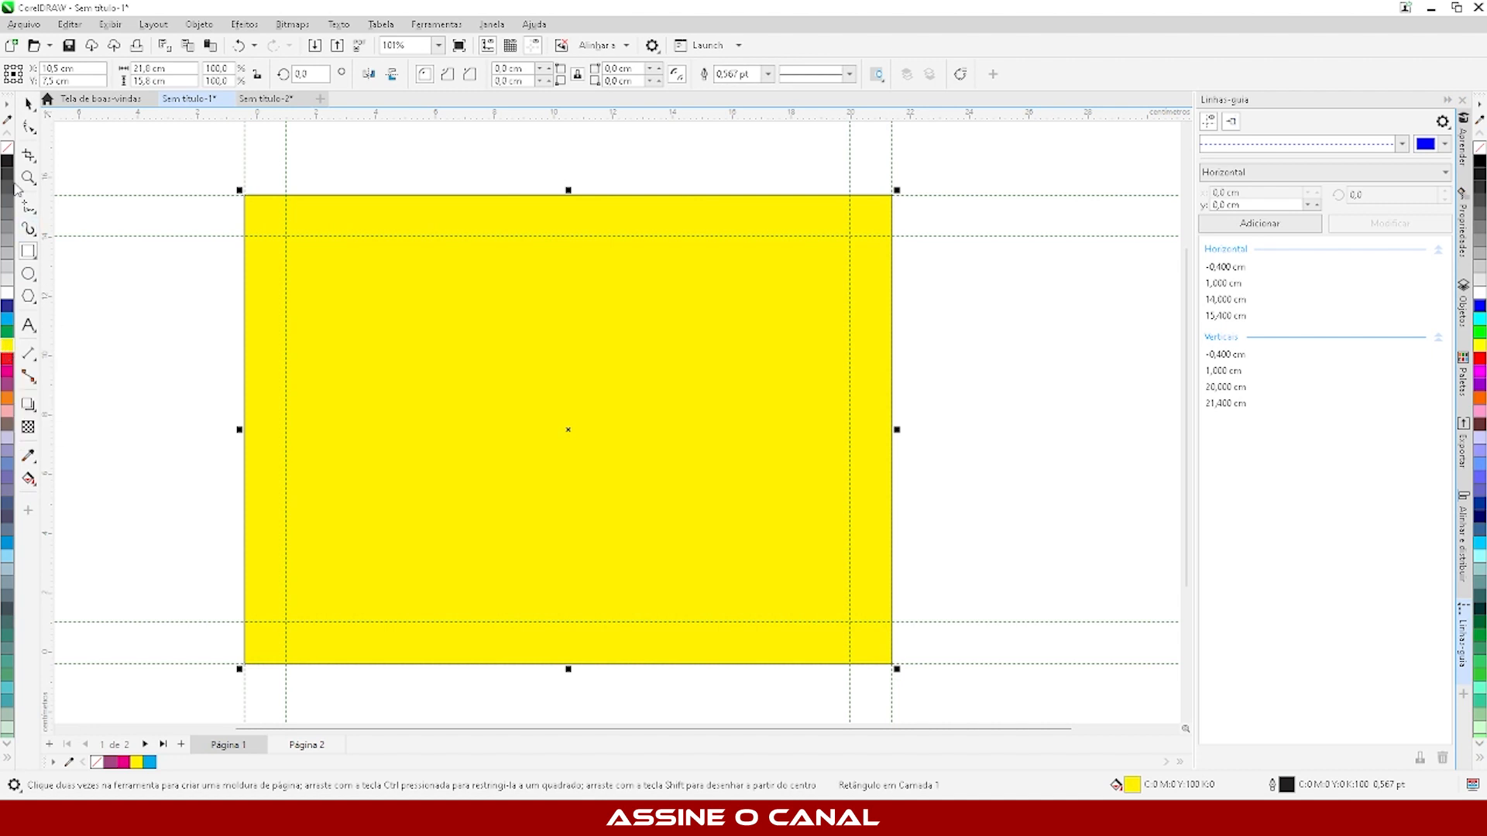
right_click(7, 148)
left_click(28, 103)
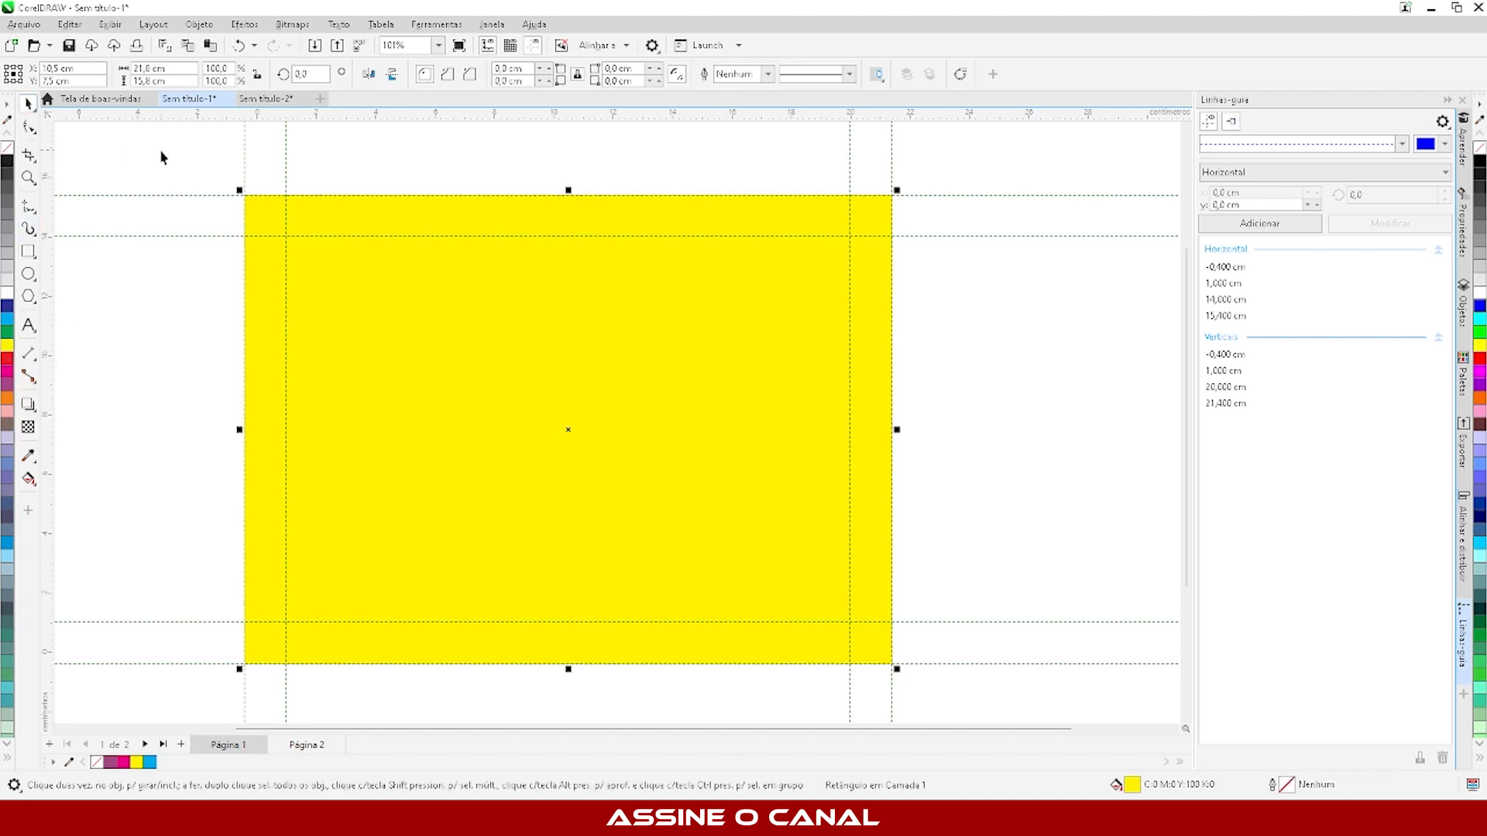
left_click(209, 167)
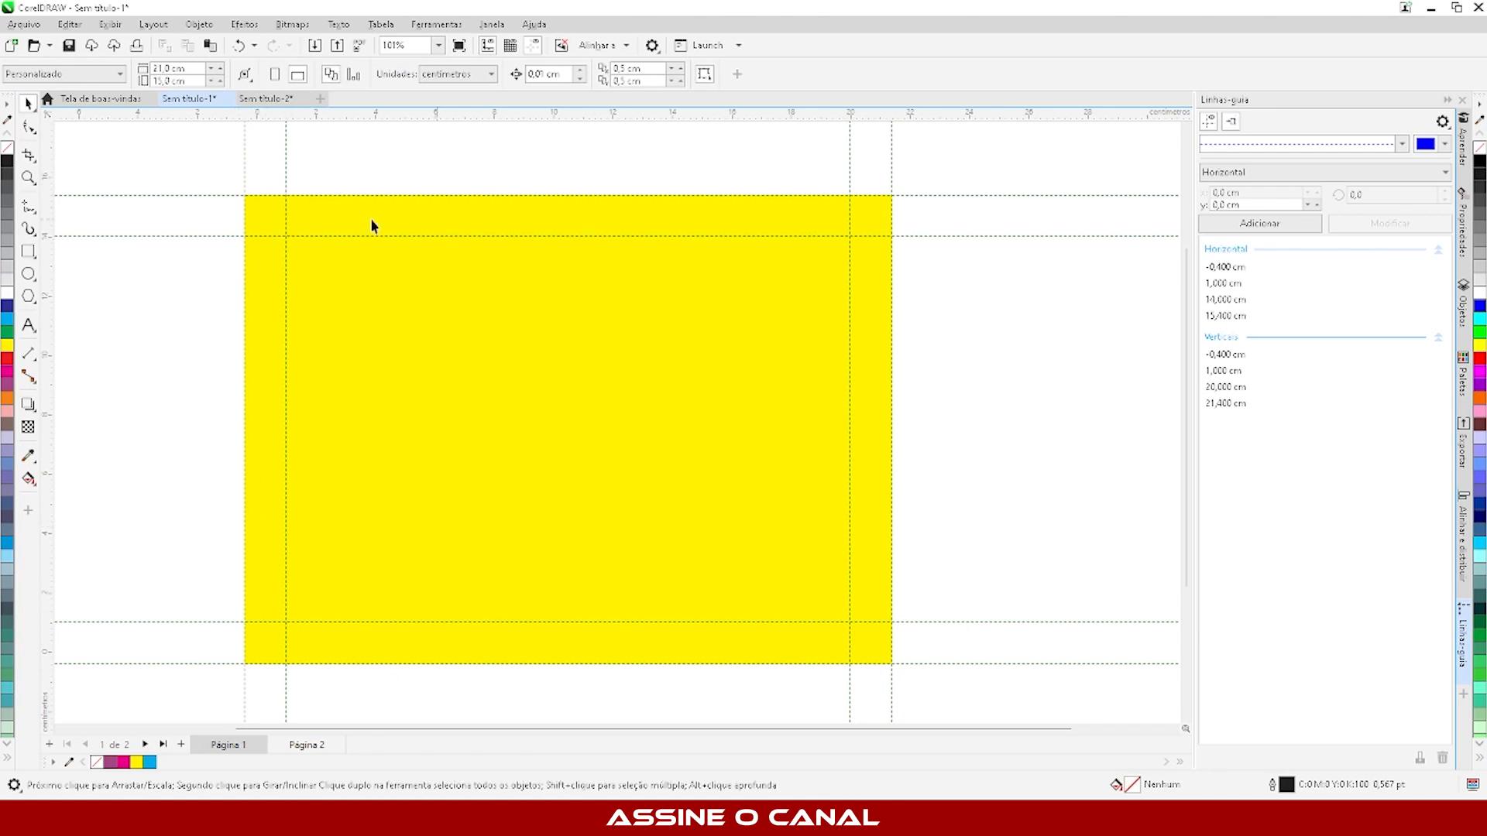
- Try moving the yellow rectangle down and to the right off the bleed guidelines, and undo the move
left_click(331, 213)
left_click_drag(345, 325, 418, 428)
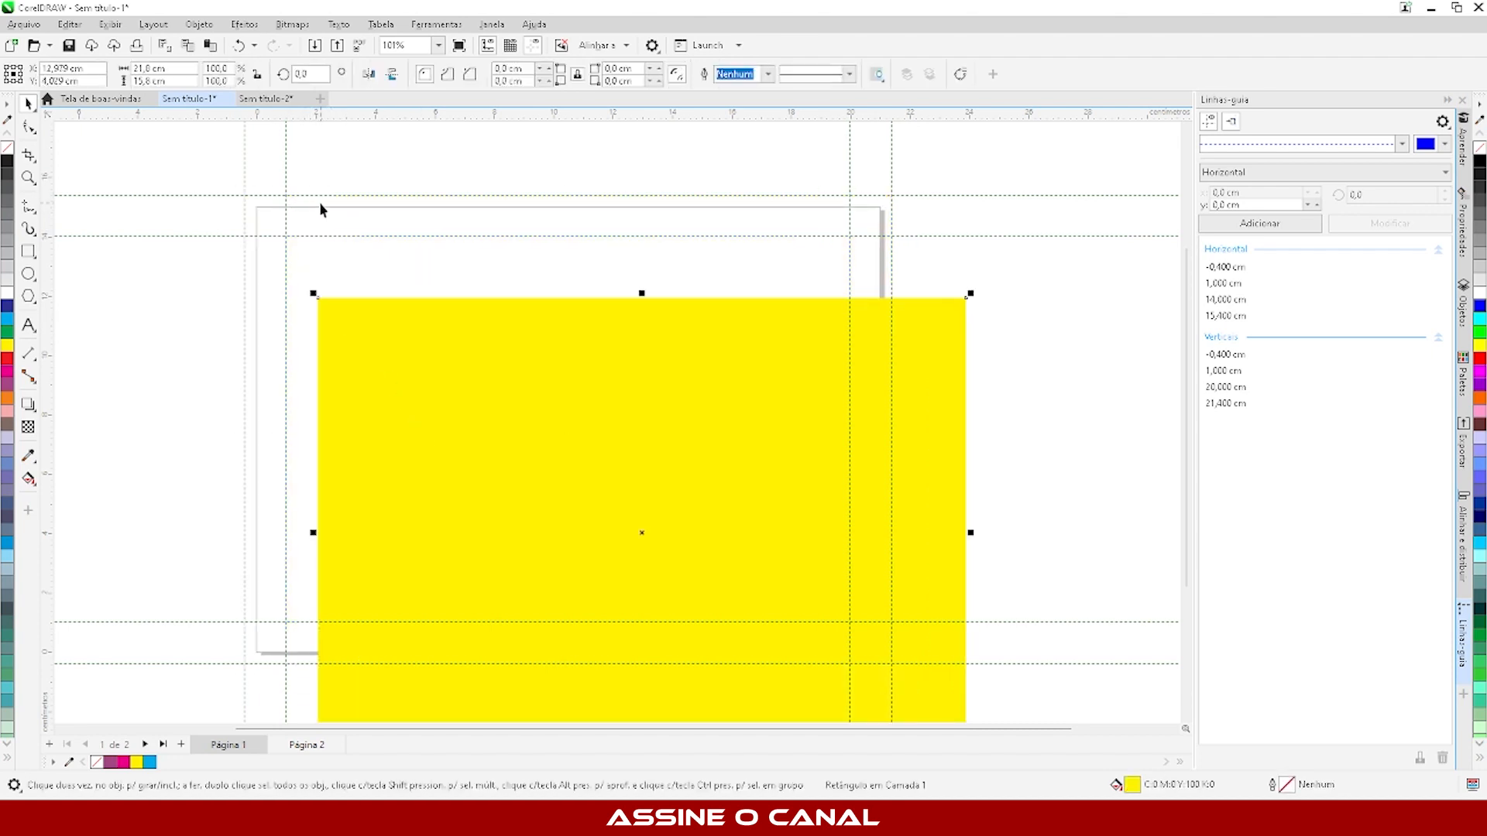
key("ctrl+z")
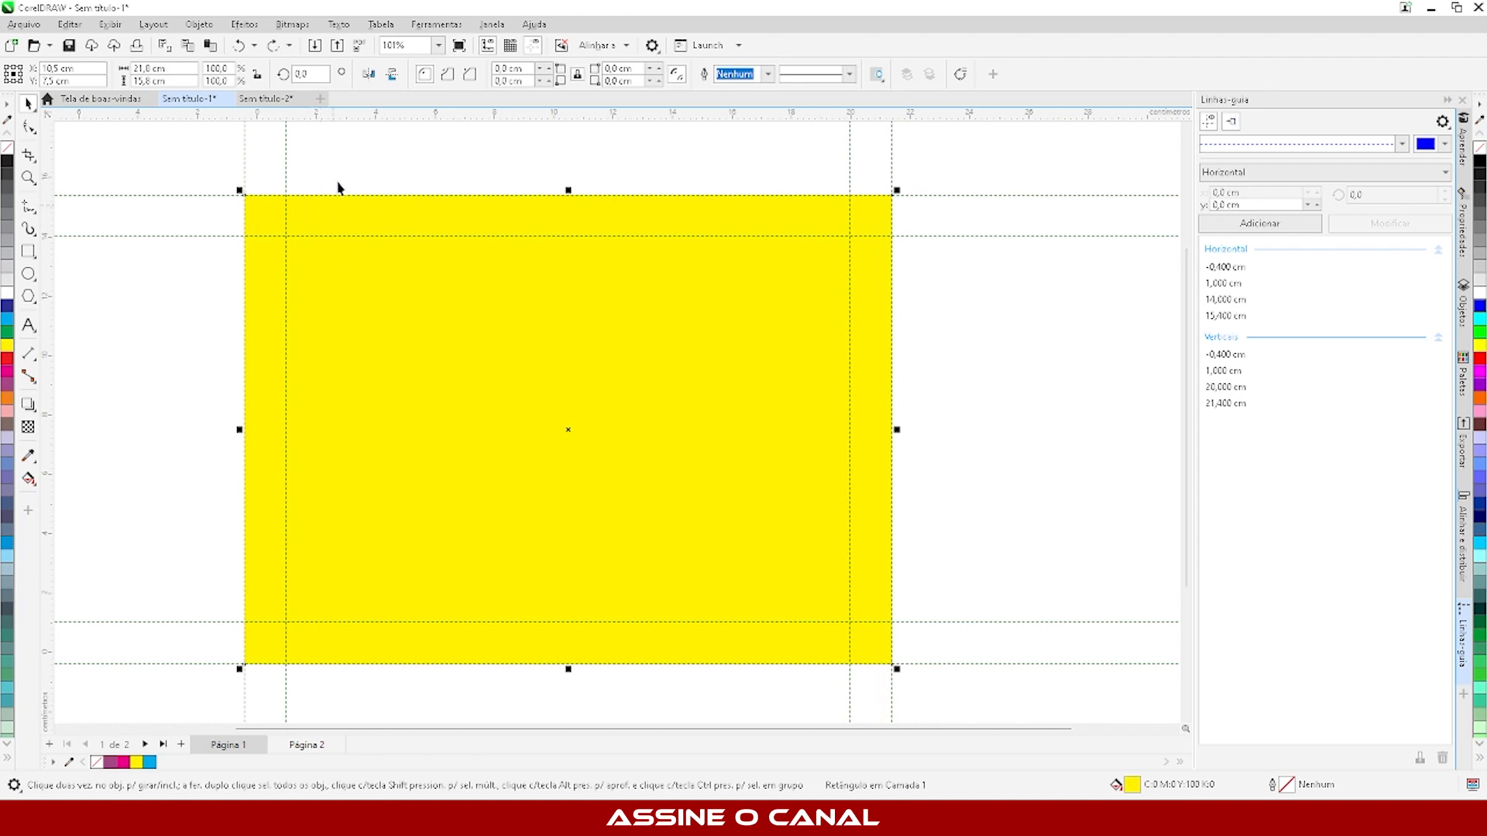
left_click(338, 186)
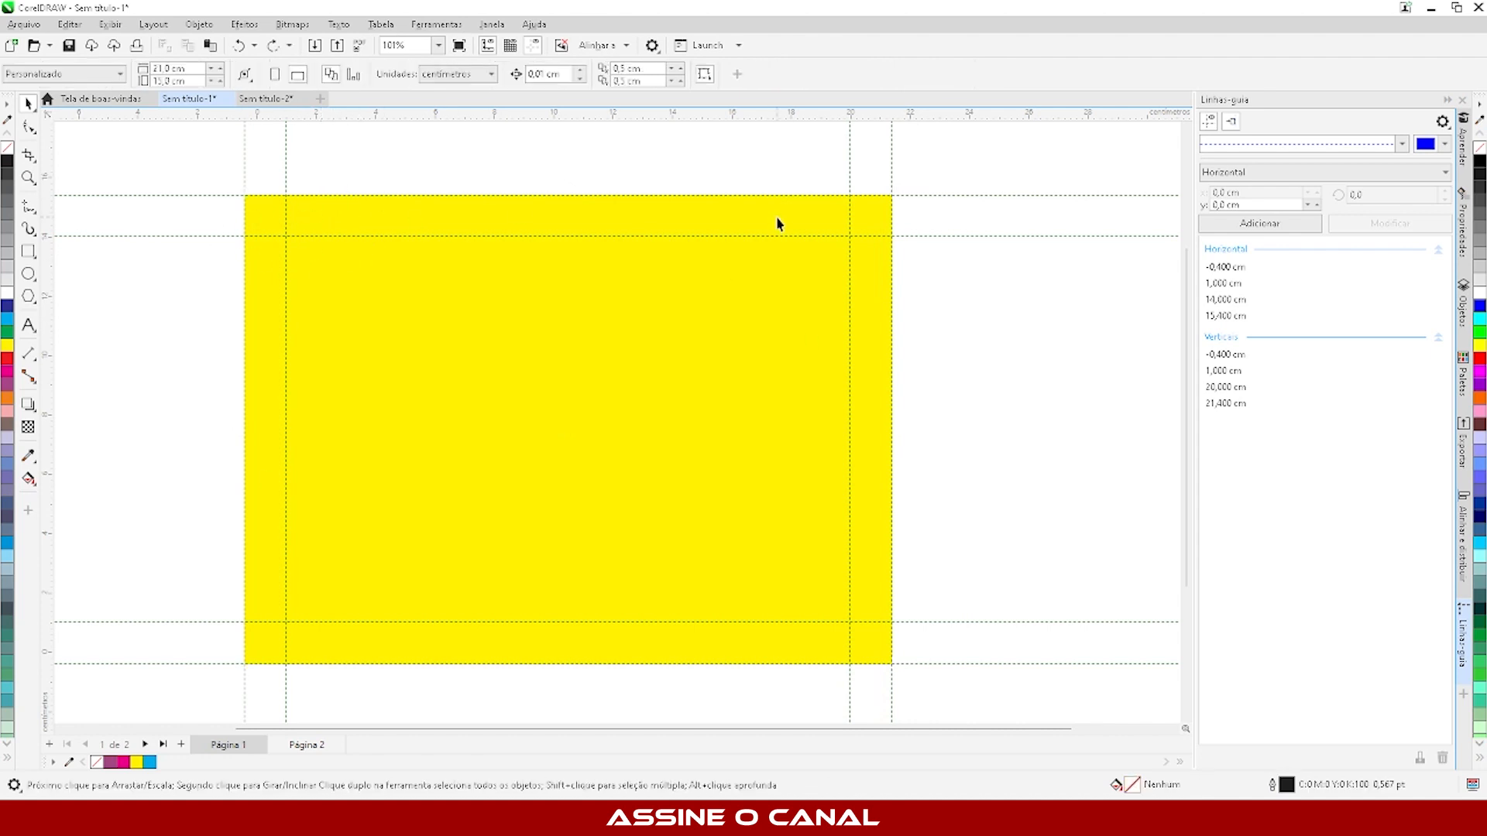
- Add the page borders preset to the margin and bleed guidelines, preview it and apply it
left_click(286, 151)
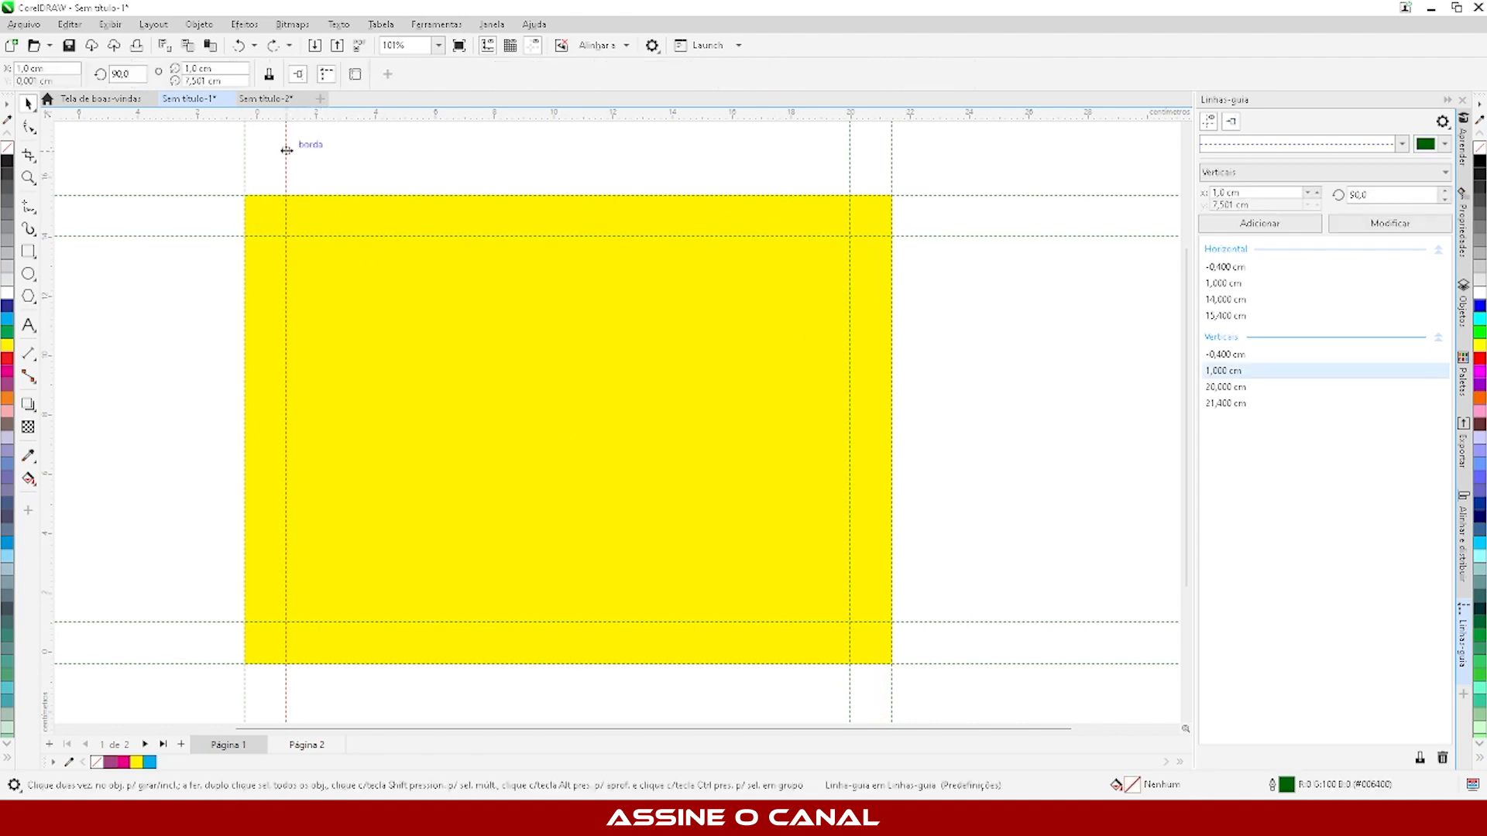
left_click(355, 75)
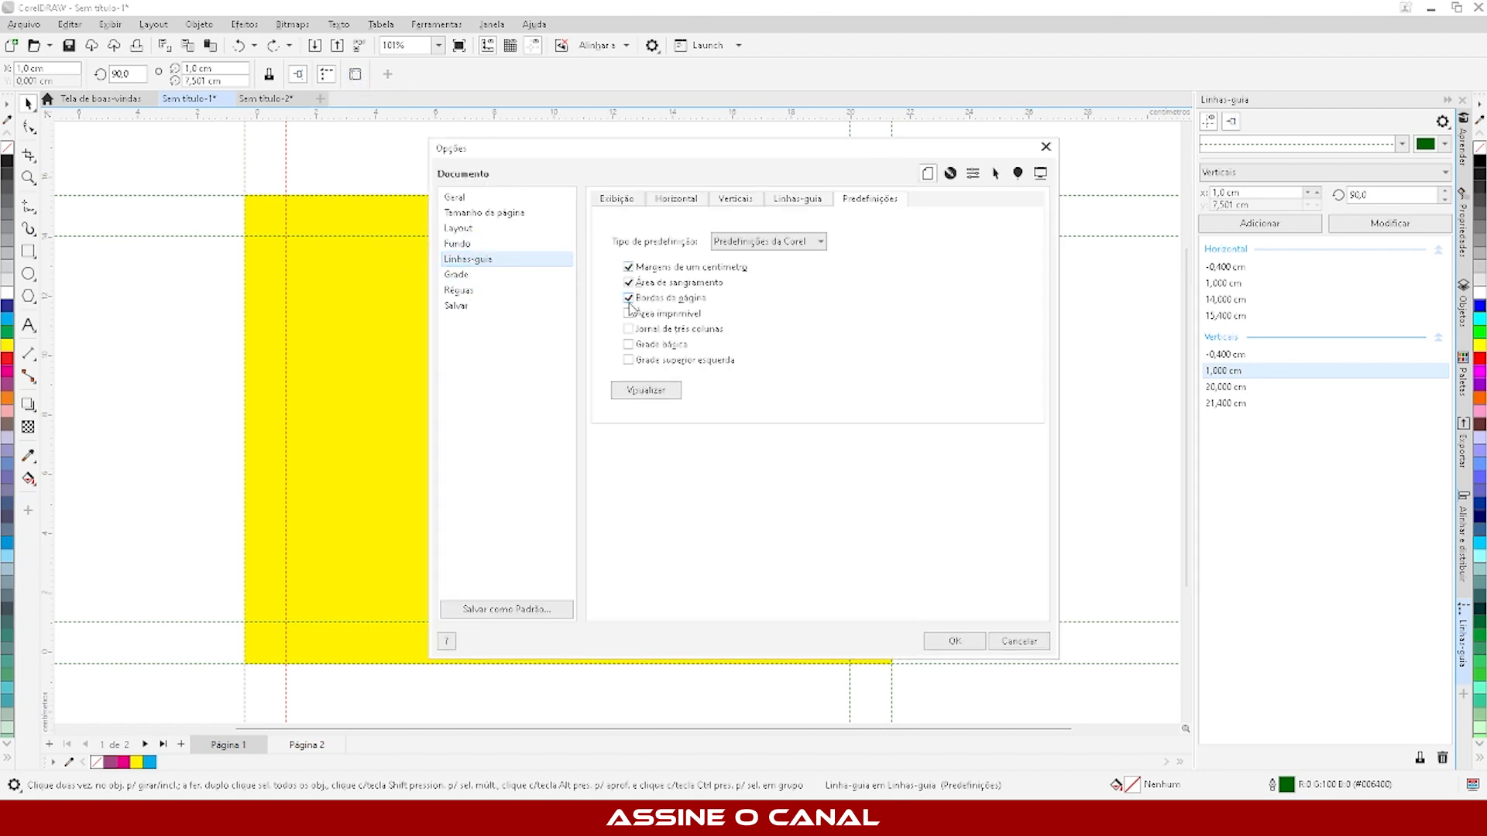
left_click(637, 394)
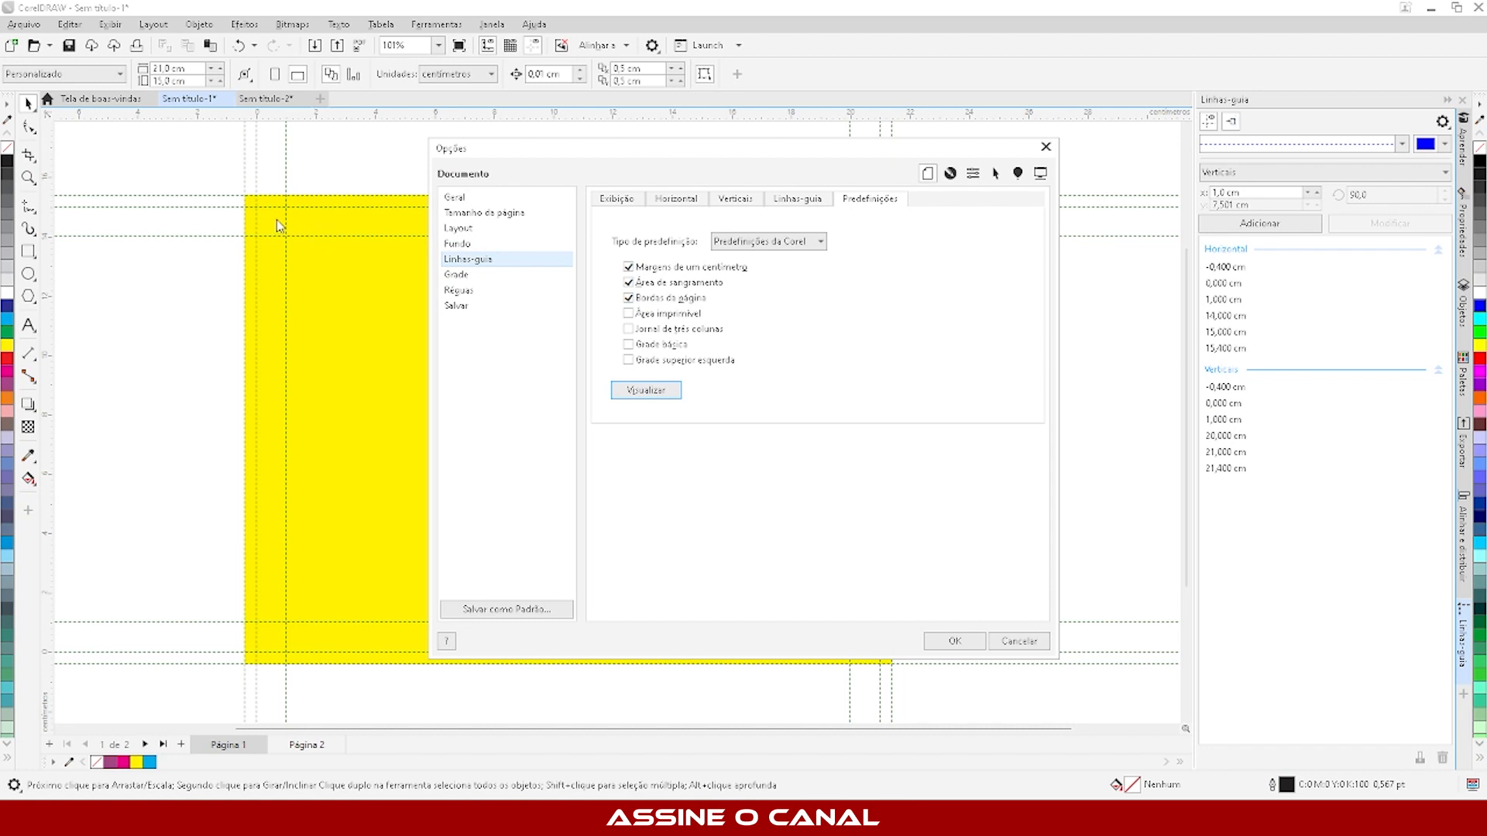
left_click(947, 642)
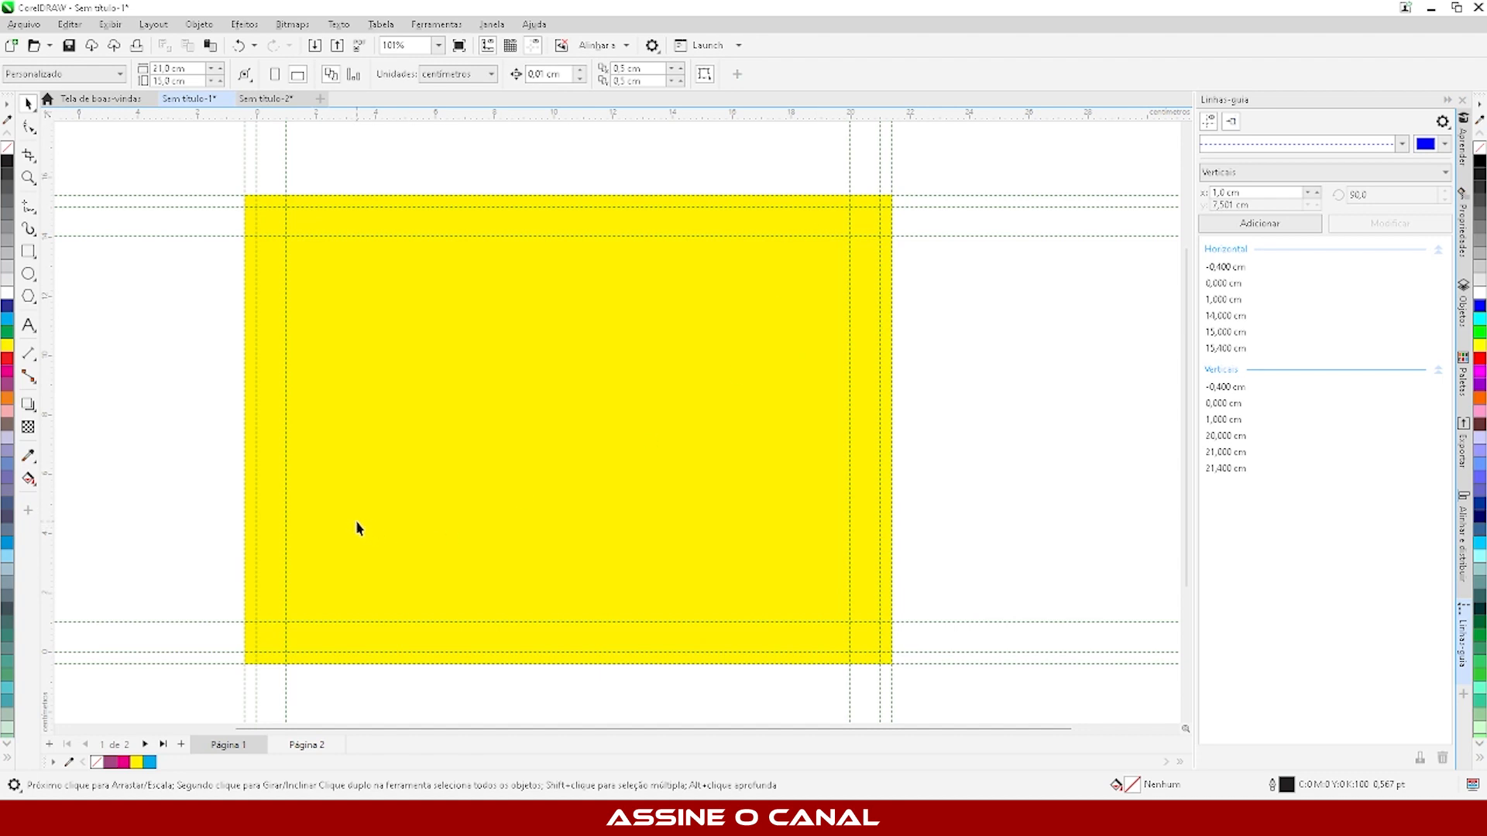
left_click(259, 356)
left_click(172, 352)
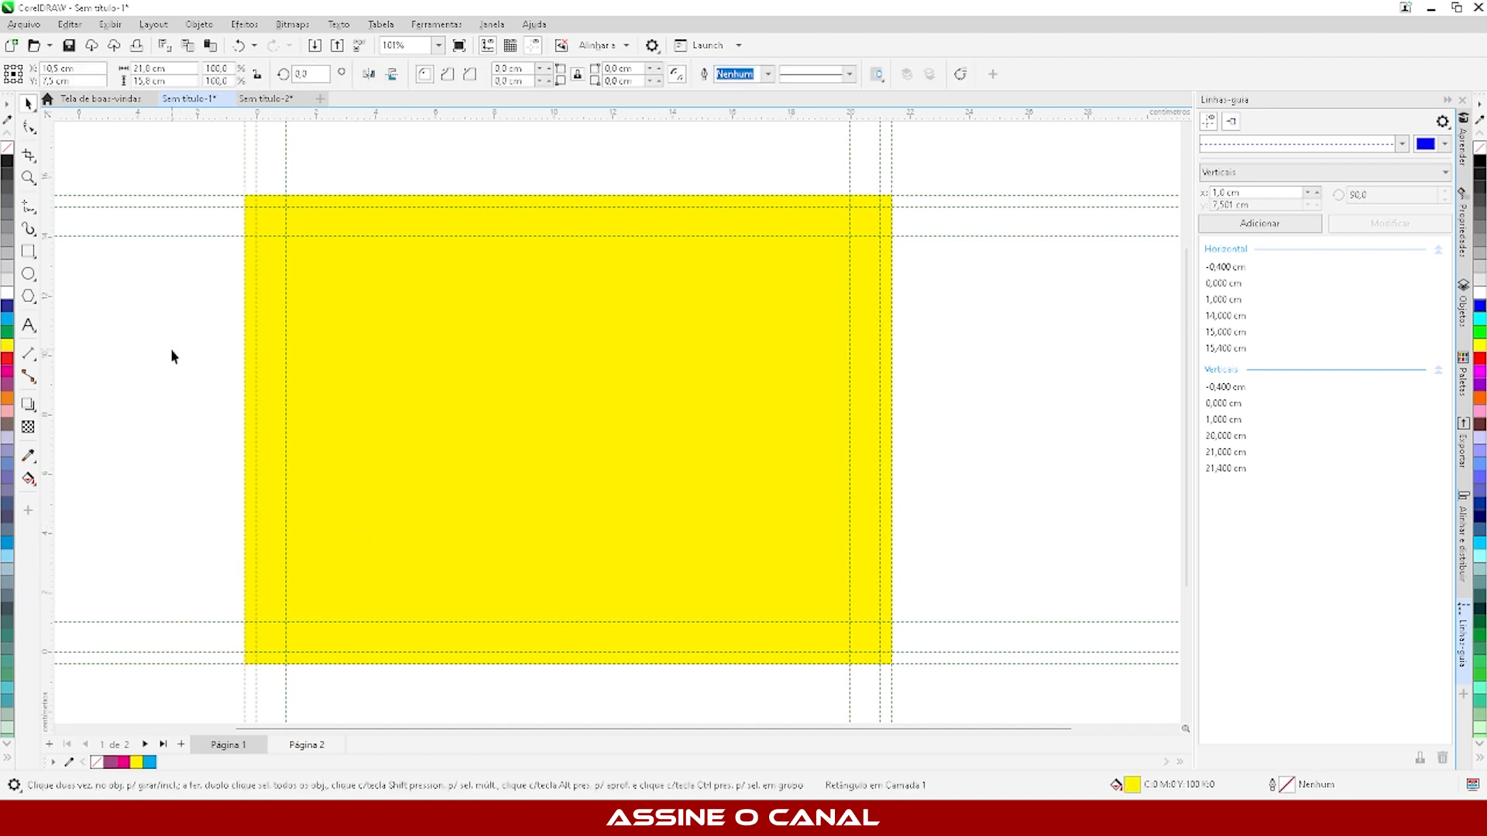
- Add the text "TEXTO" beside the left edge of the yellow rectangle and make it bold
left_click(29, 325)
left_click(119, 353)
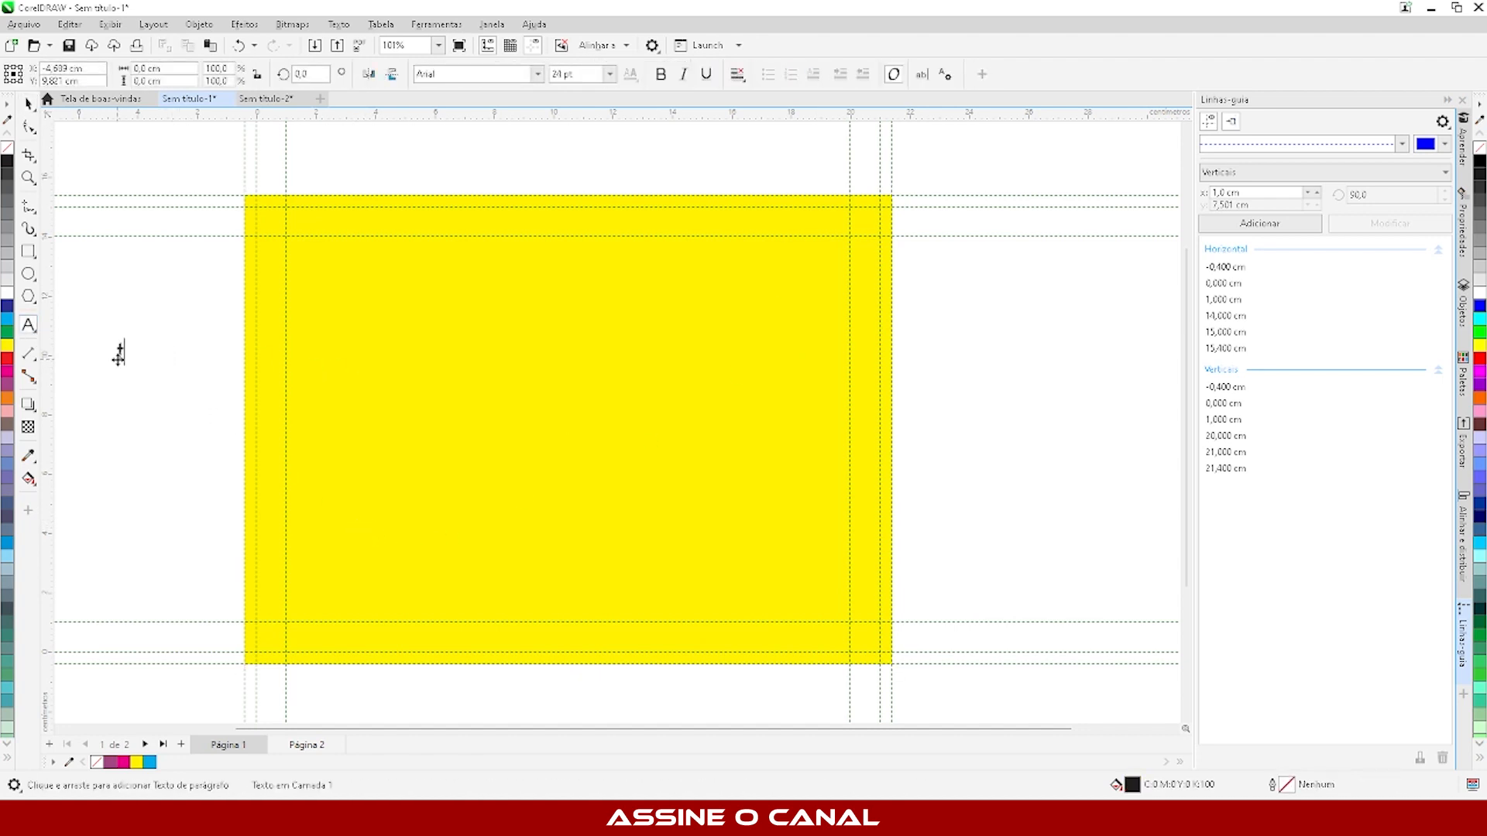
type("EXTO")
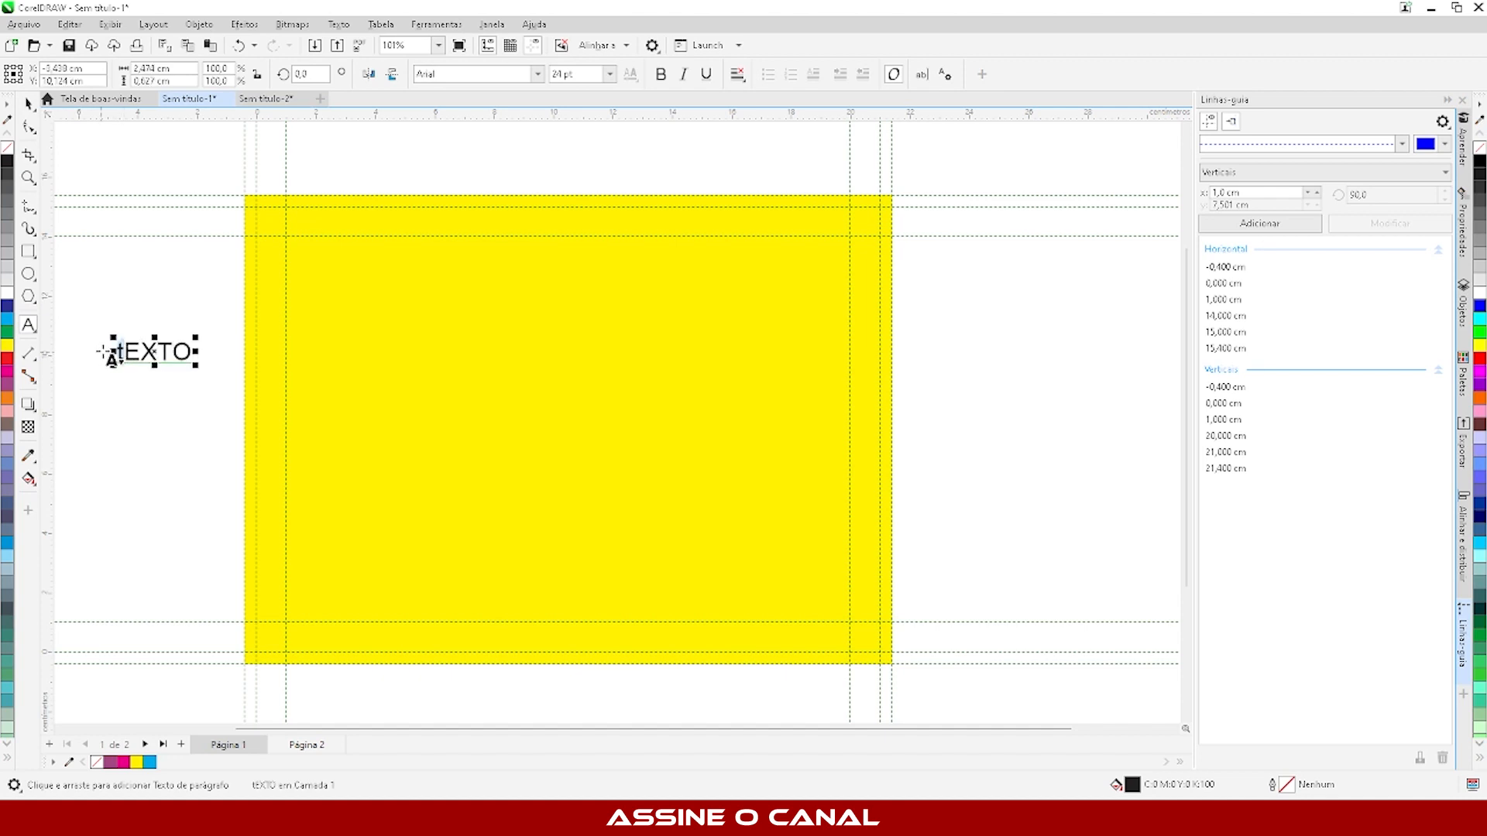
type("T")
left_click(29, 104)
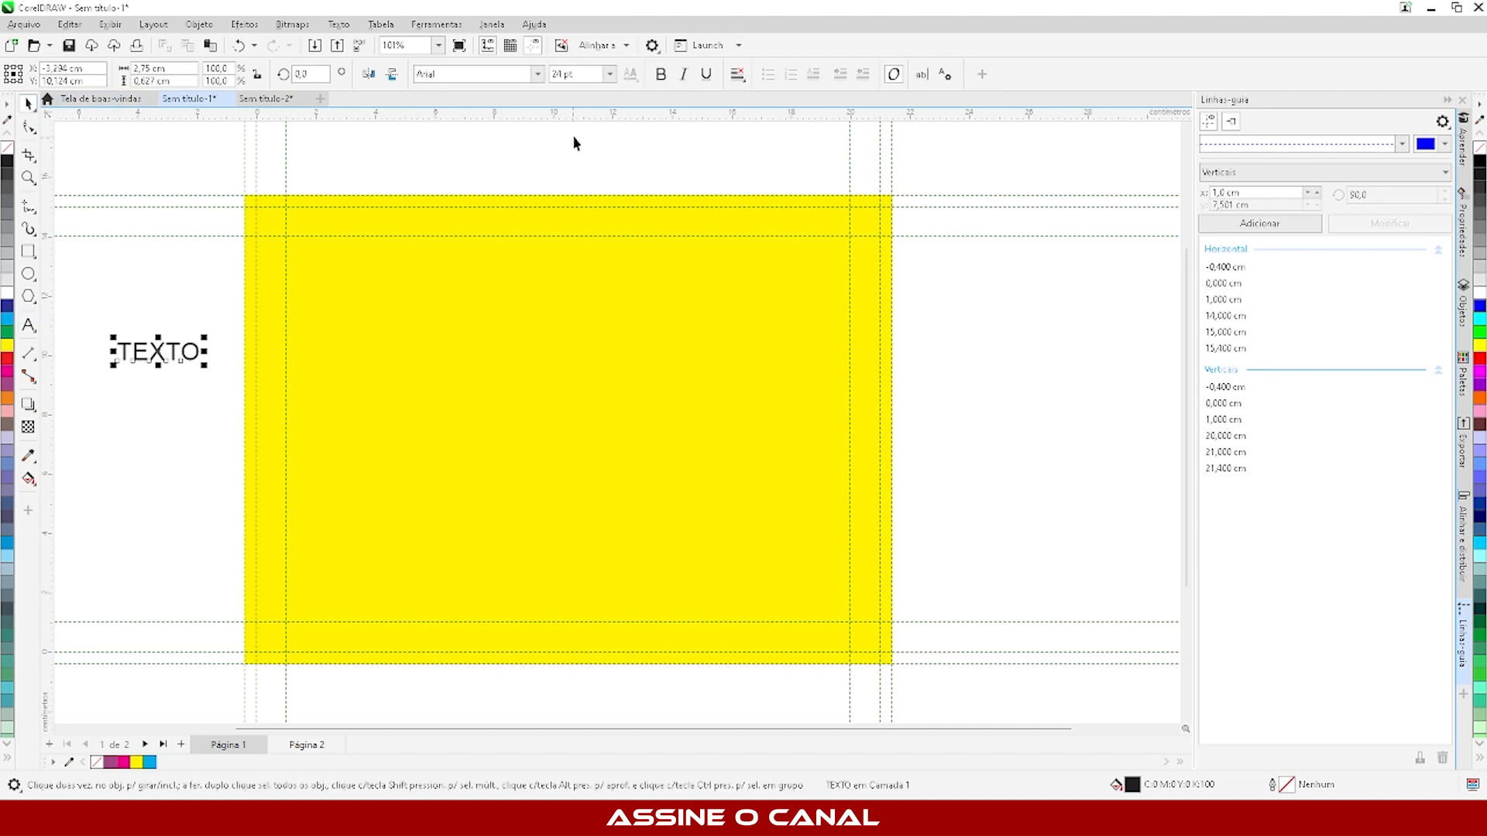
left_click(660, 74)
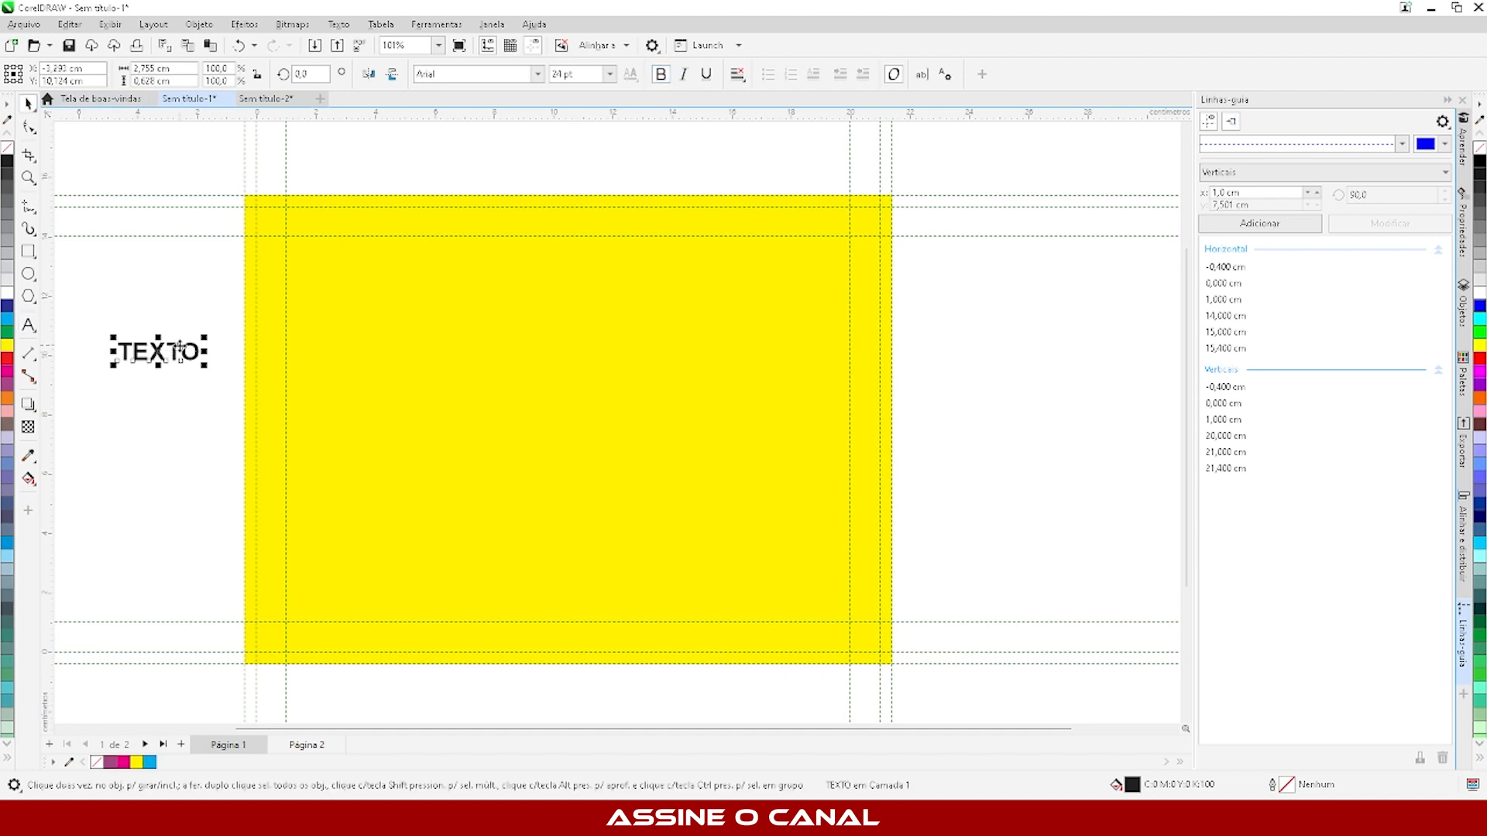
- Enlarge the text "TEXTO" and place it in the upper-left corner of the one-centimetre margin guidelines
left_click_drag(179, 350, 464, 326)
left_click(109, 355)
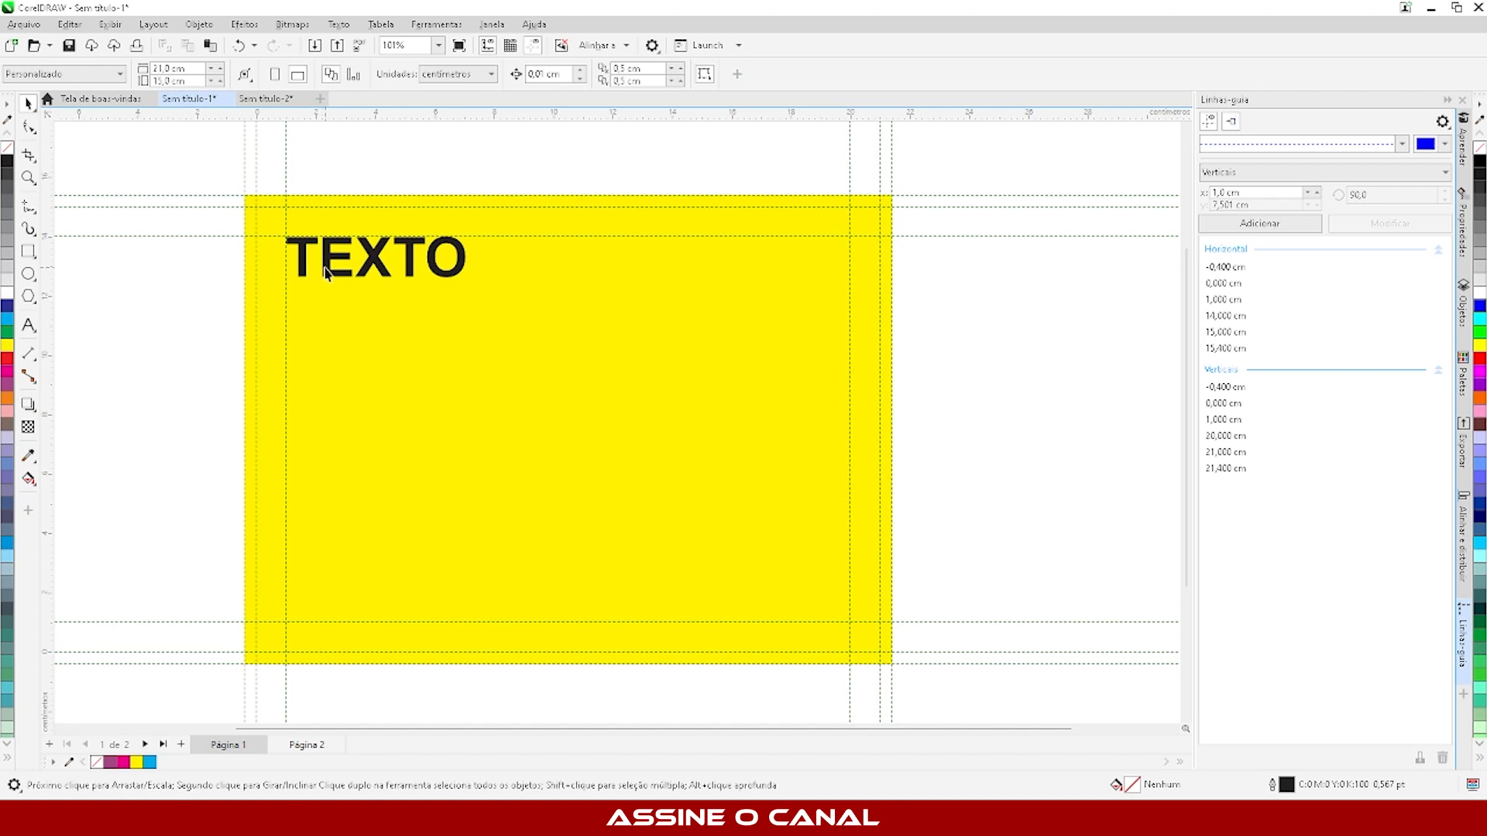
- Place a smaller copy of the text "TEXTO" in the lower-right corner of the margin guidelines
left_click_drag(329, 270, 803, 626)
left_click(1038, 581)
- Set the upper horizontal margin guideline to 13 cm and the lower horizontal margin guideline to 2 cm
left_click(519, 235)
left_click(520, 236)
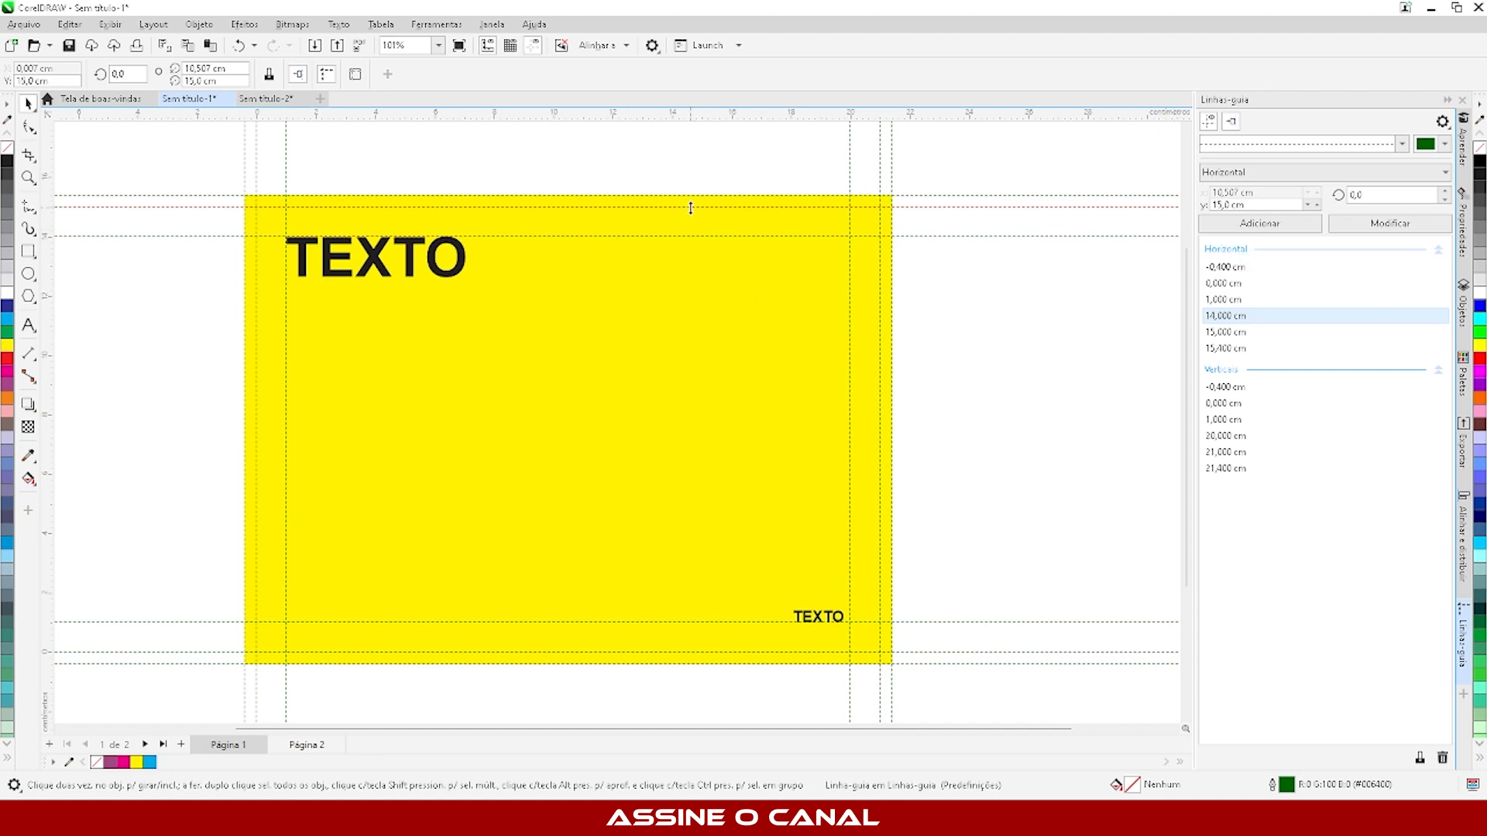
left_click(648, 236)
left_click_drag(1217, 204, 1222, 205)
left_click(1409, 226)
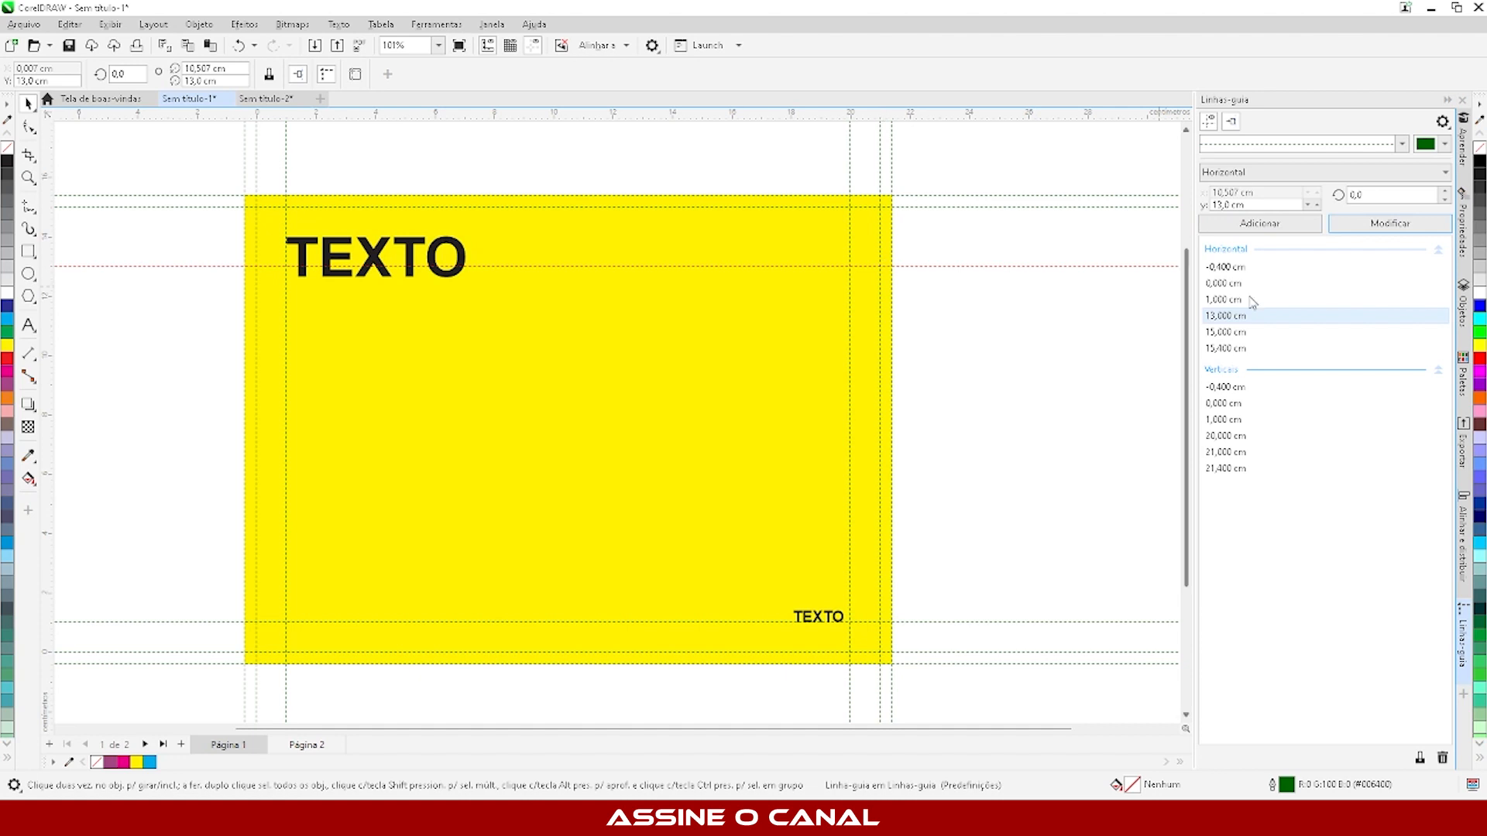
left_click(455, 622)
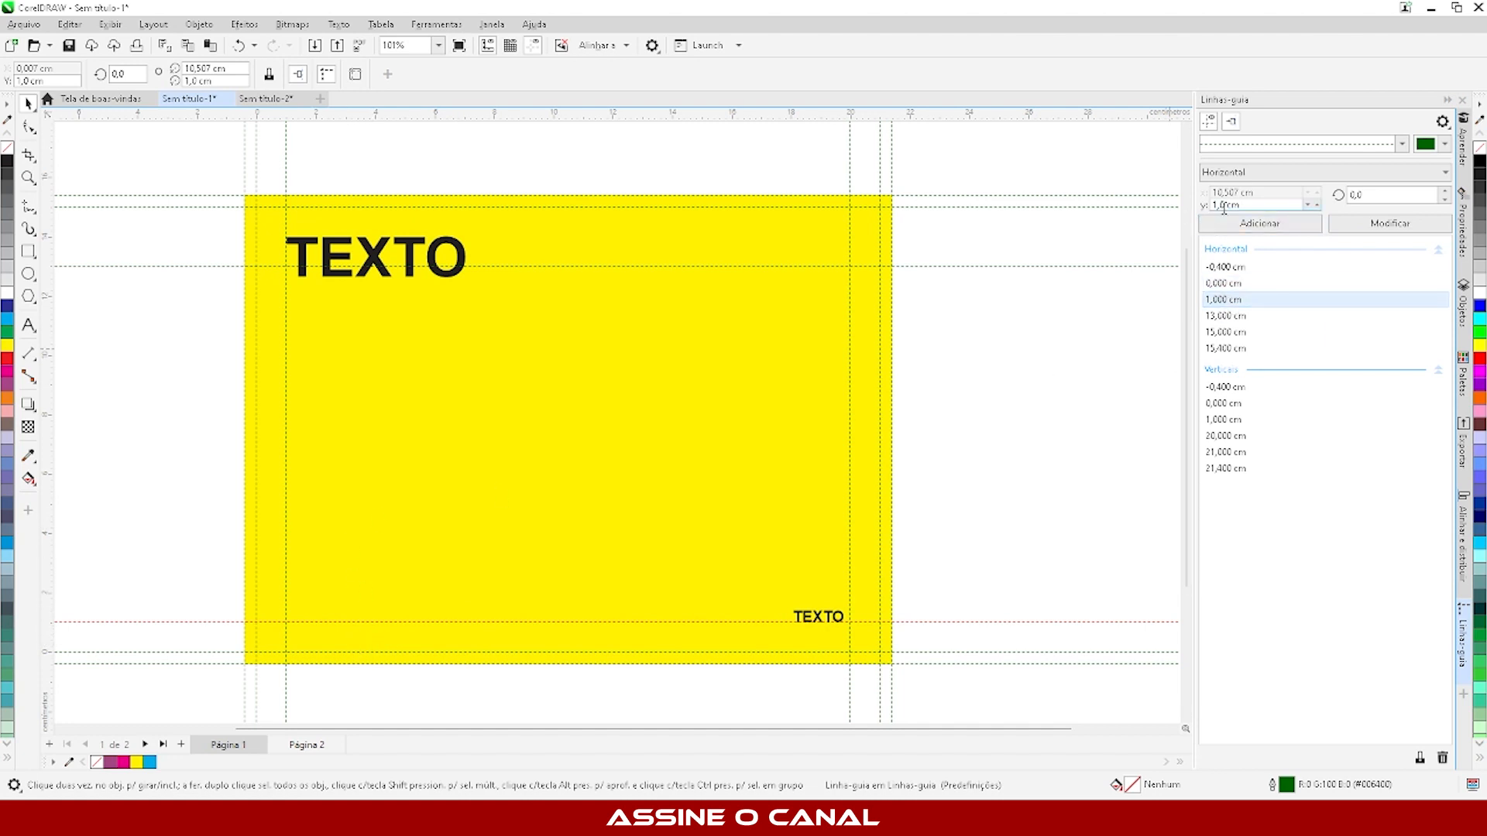
left_click(1308, 205)
left_click(1374, 223)
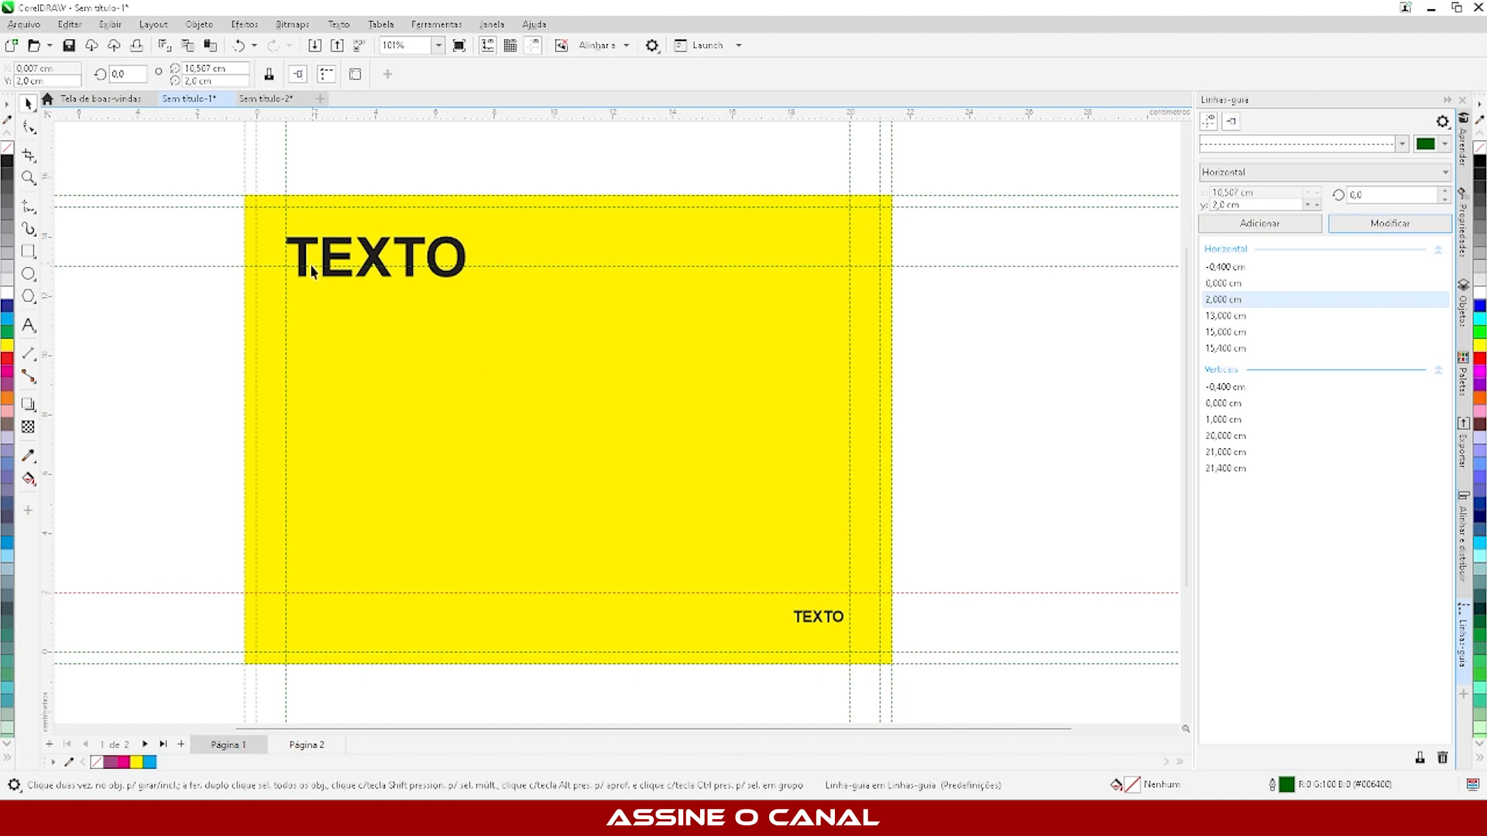
- Set the left vertical margin guideline to 2 cm and the right vertical margin guideline to 19 cm
left_click(188, 398)
left_click(286, 527)
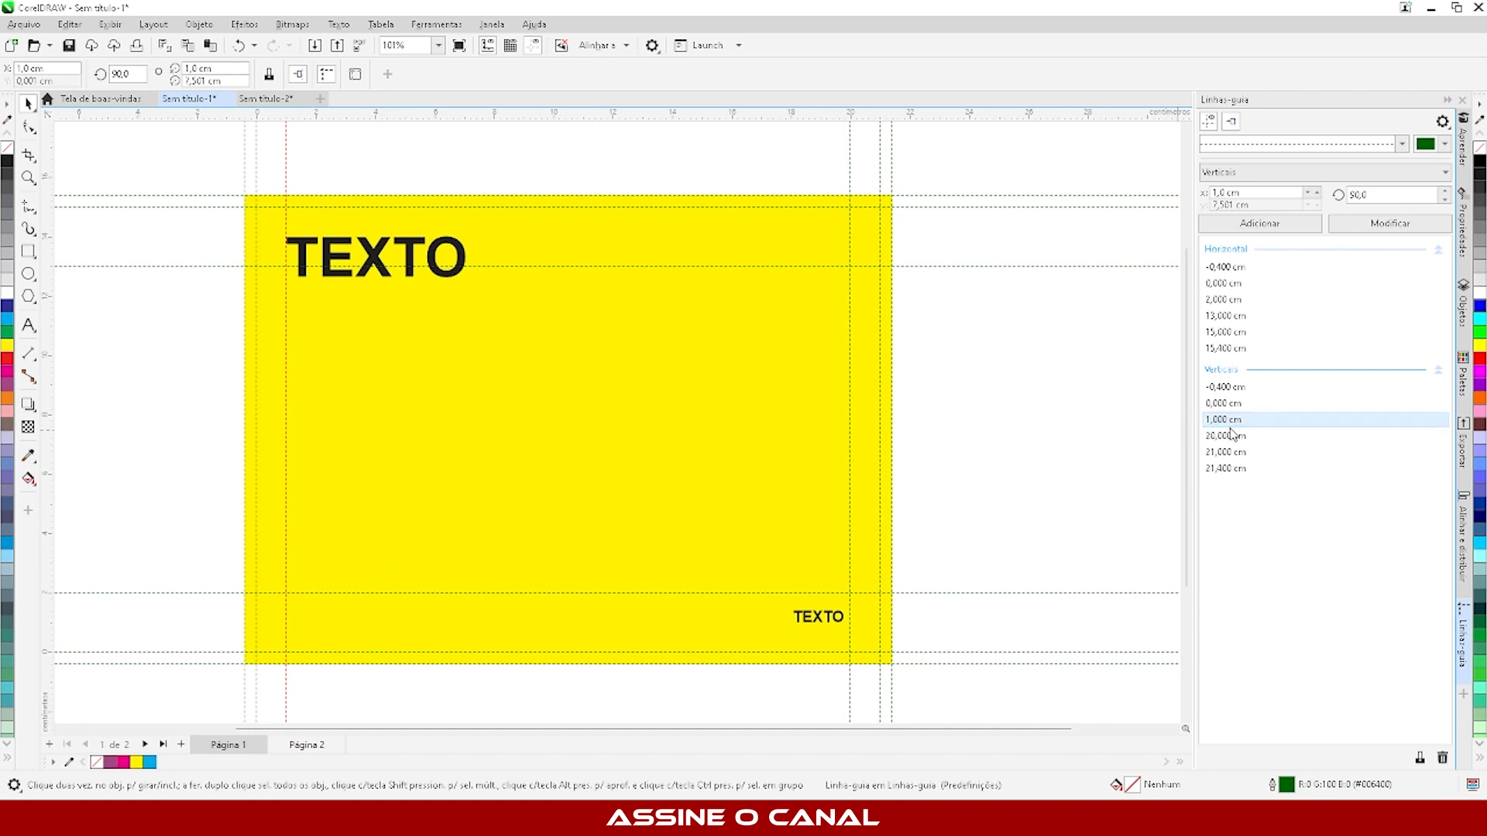
left_click_drag(1268, 192, 1080, 205)
type("2")
left_click(1390, 223)
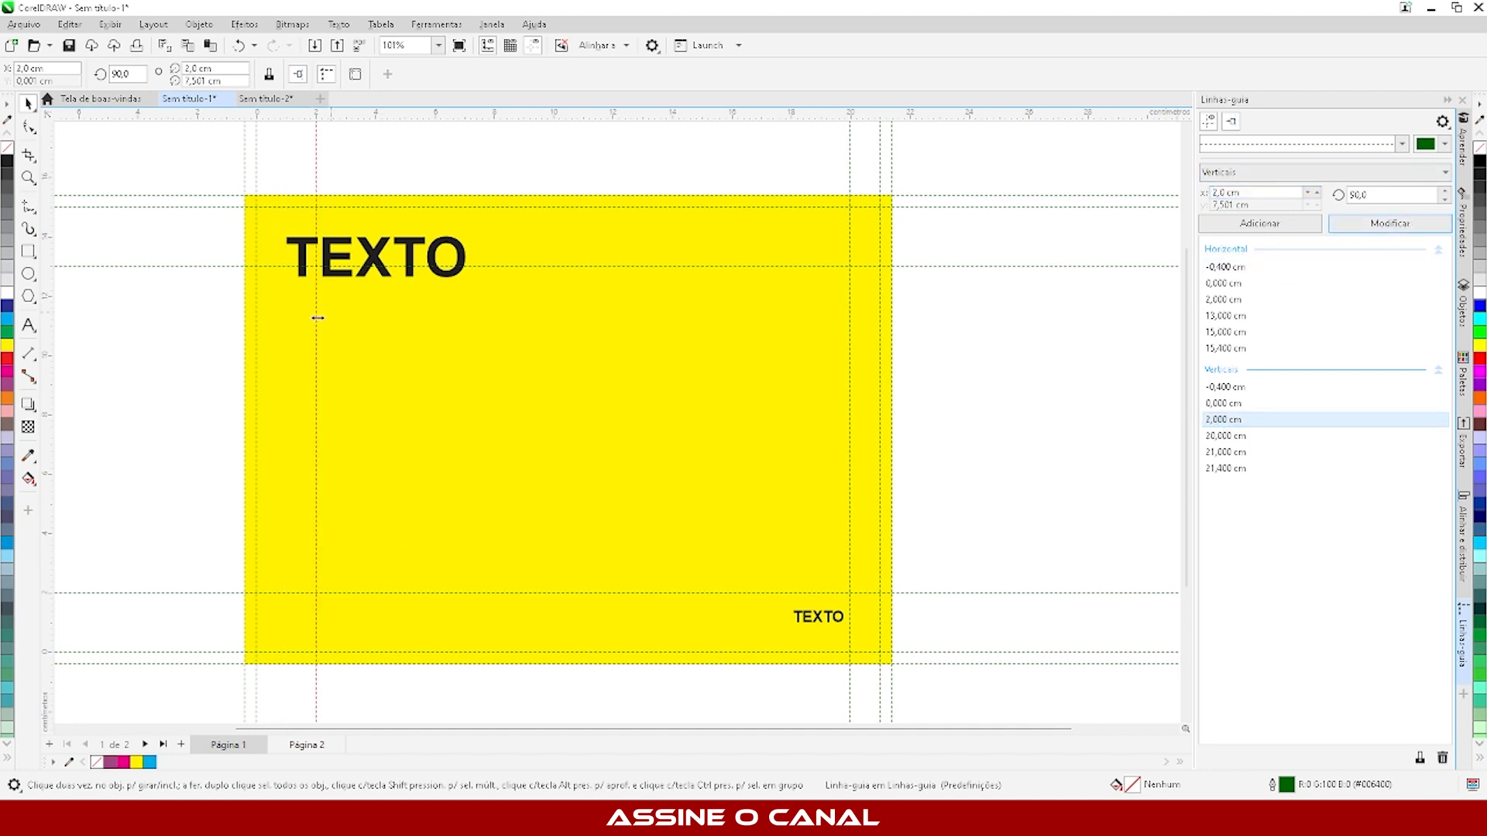
left_click(142, 395)
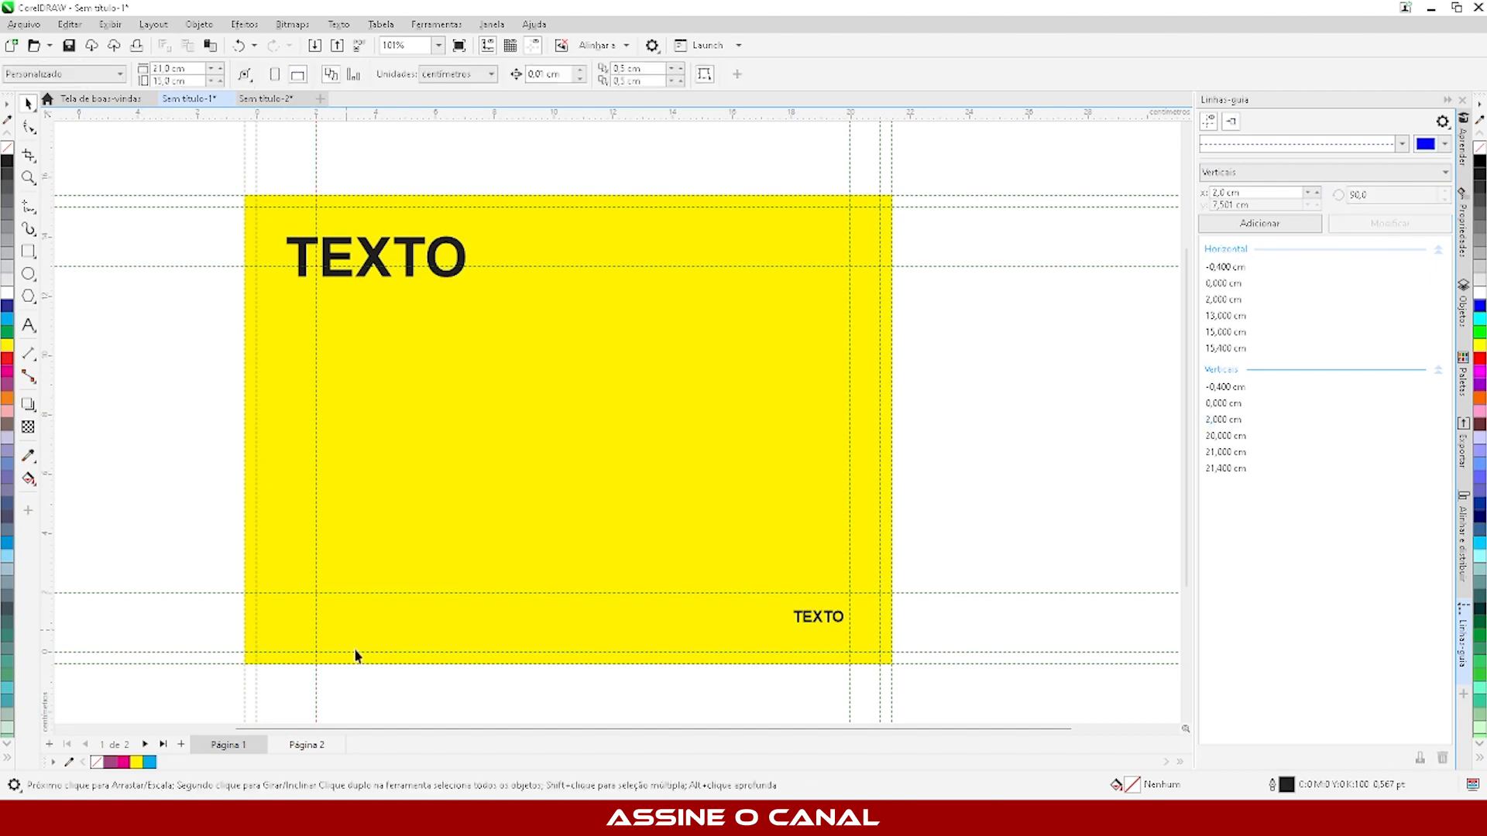
left_click(850, 400)
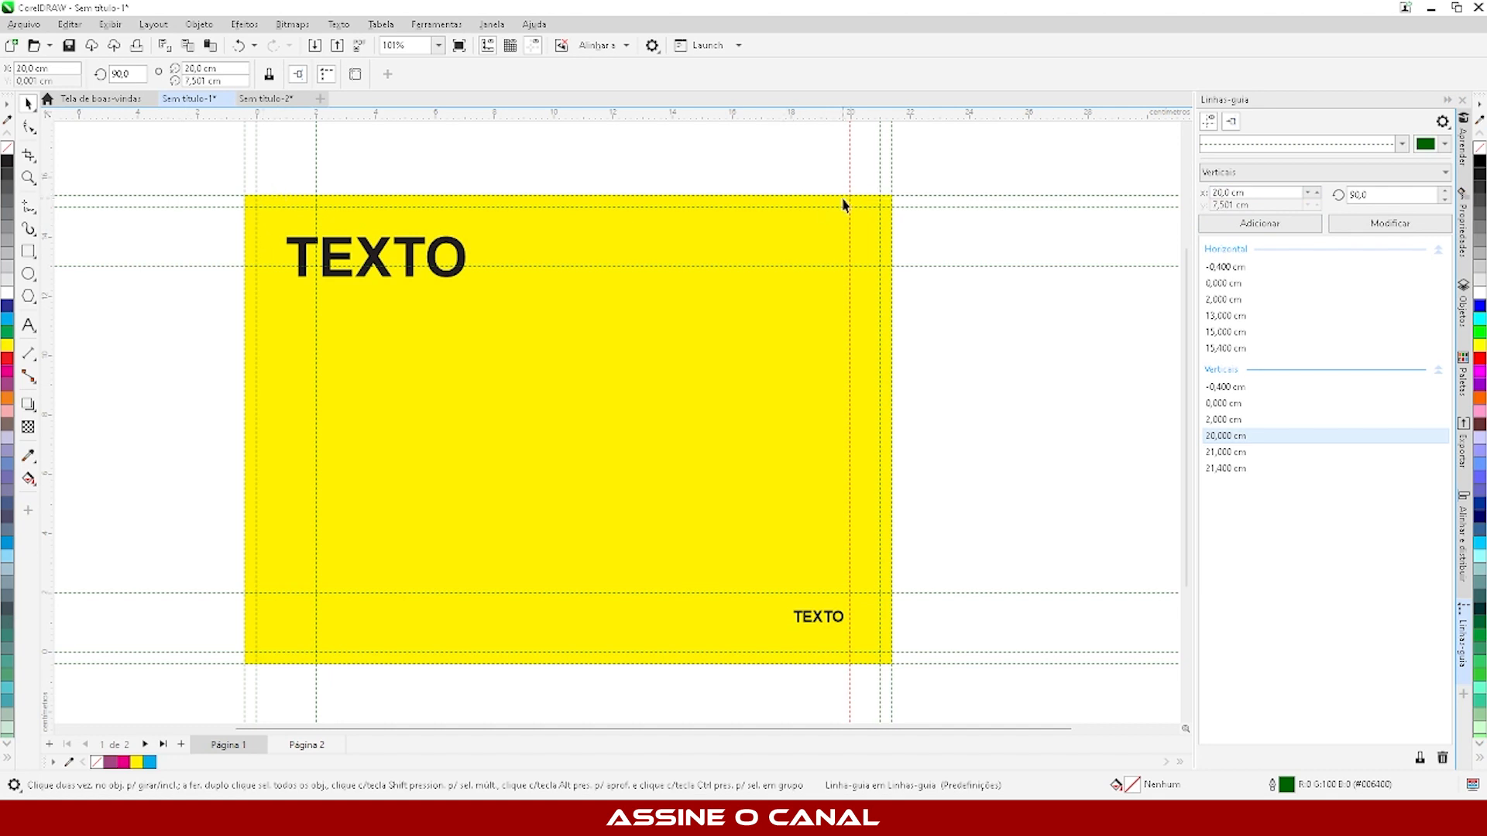
left_click(1239, 192)
type("19")
left_click(1390, 223)
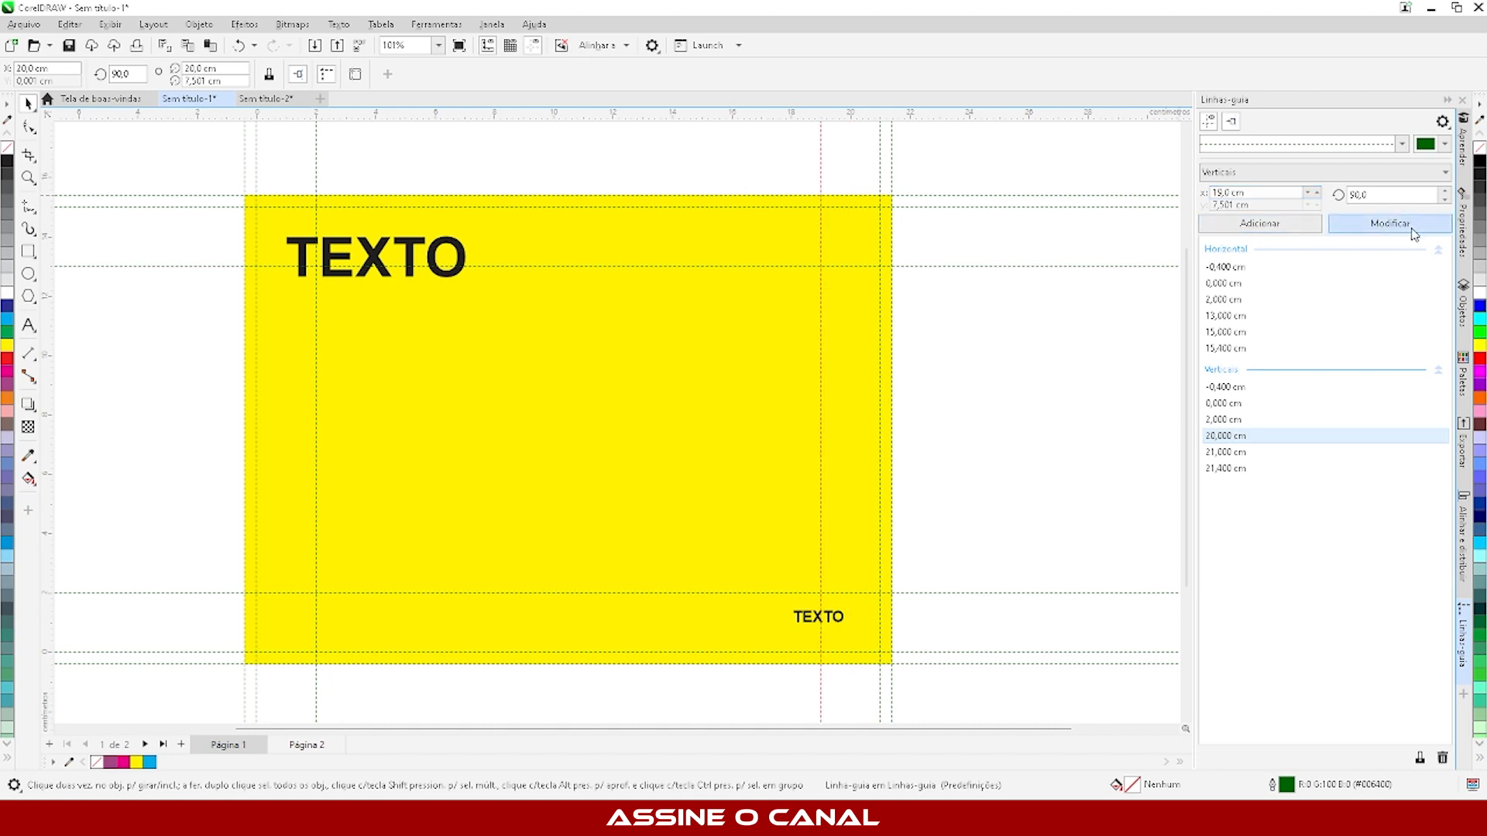
left_click(732, 369)
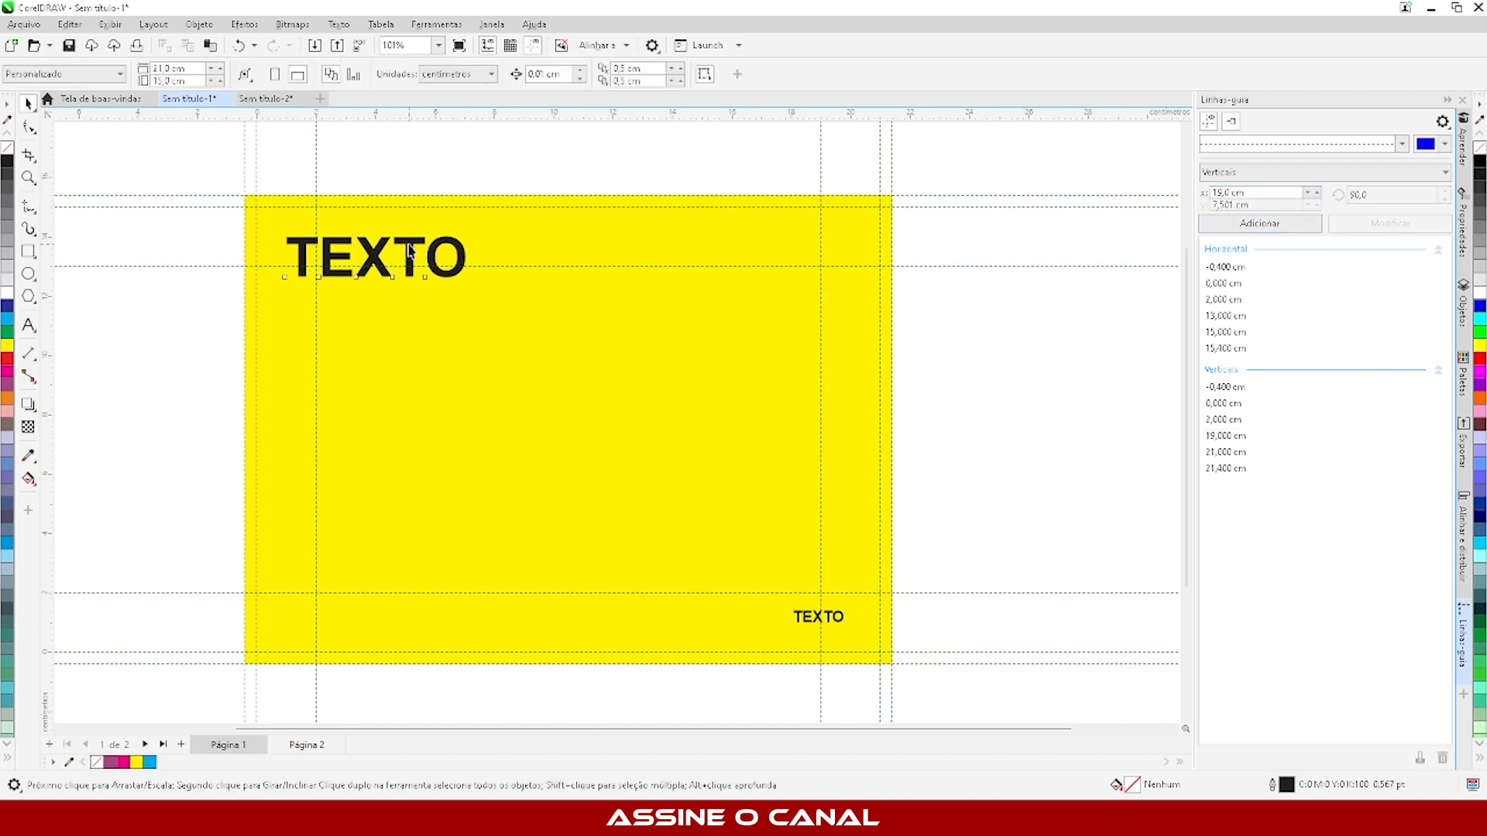
- Move the large text to the upper-left corner and the small text to the lower-right corner of the adjusted margin guidelines
left_click_drag(410, 249, 1073, 381)
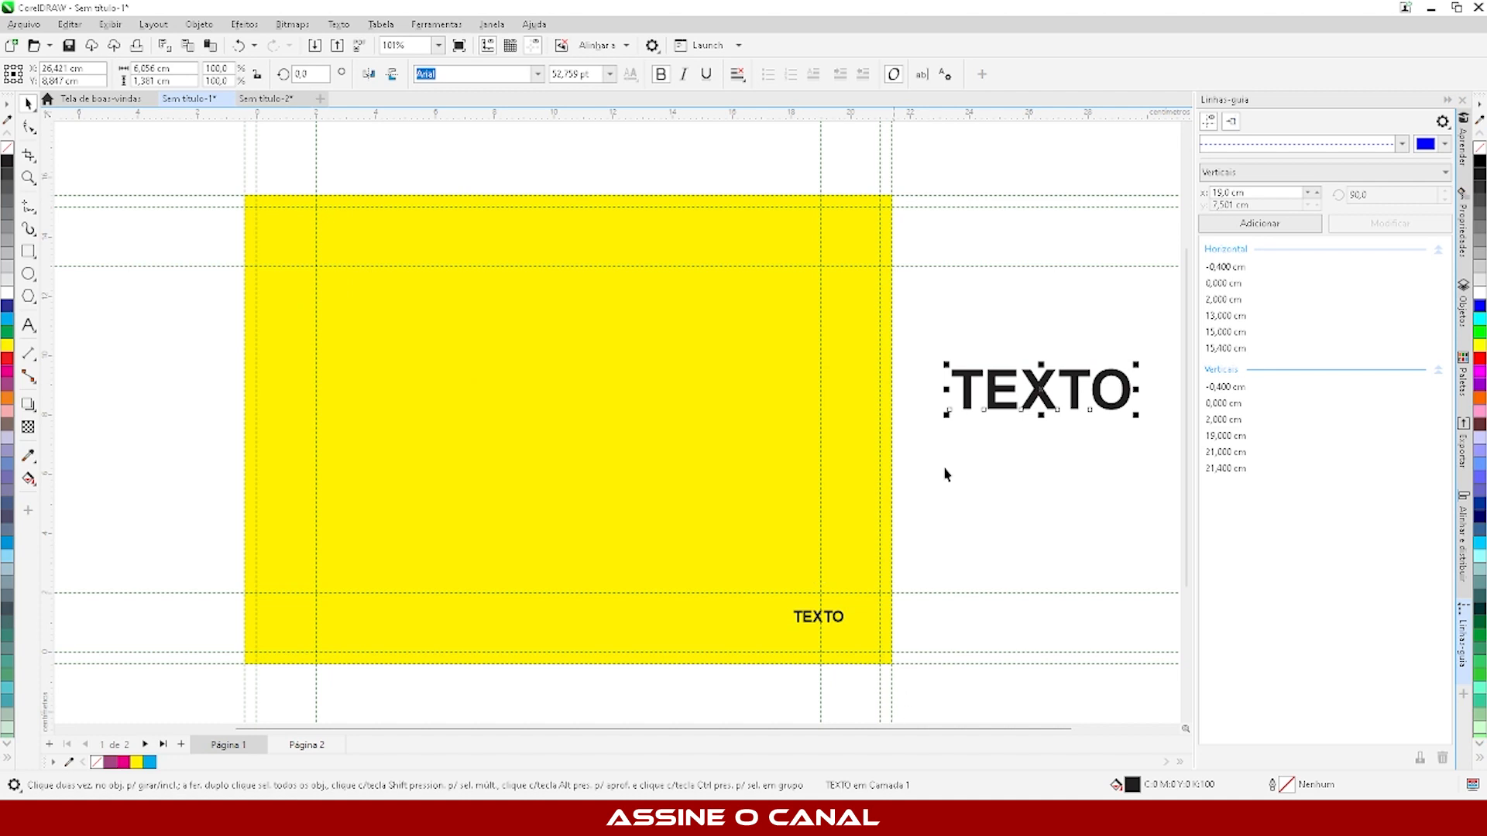
left_click_drag(965, 405, 330, 304)
left_click_drag(806, 627, 784, 594)
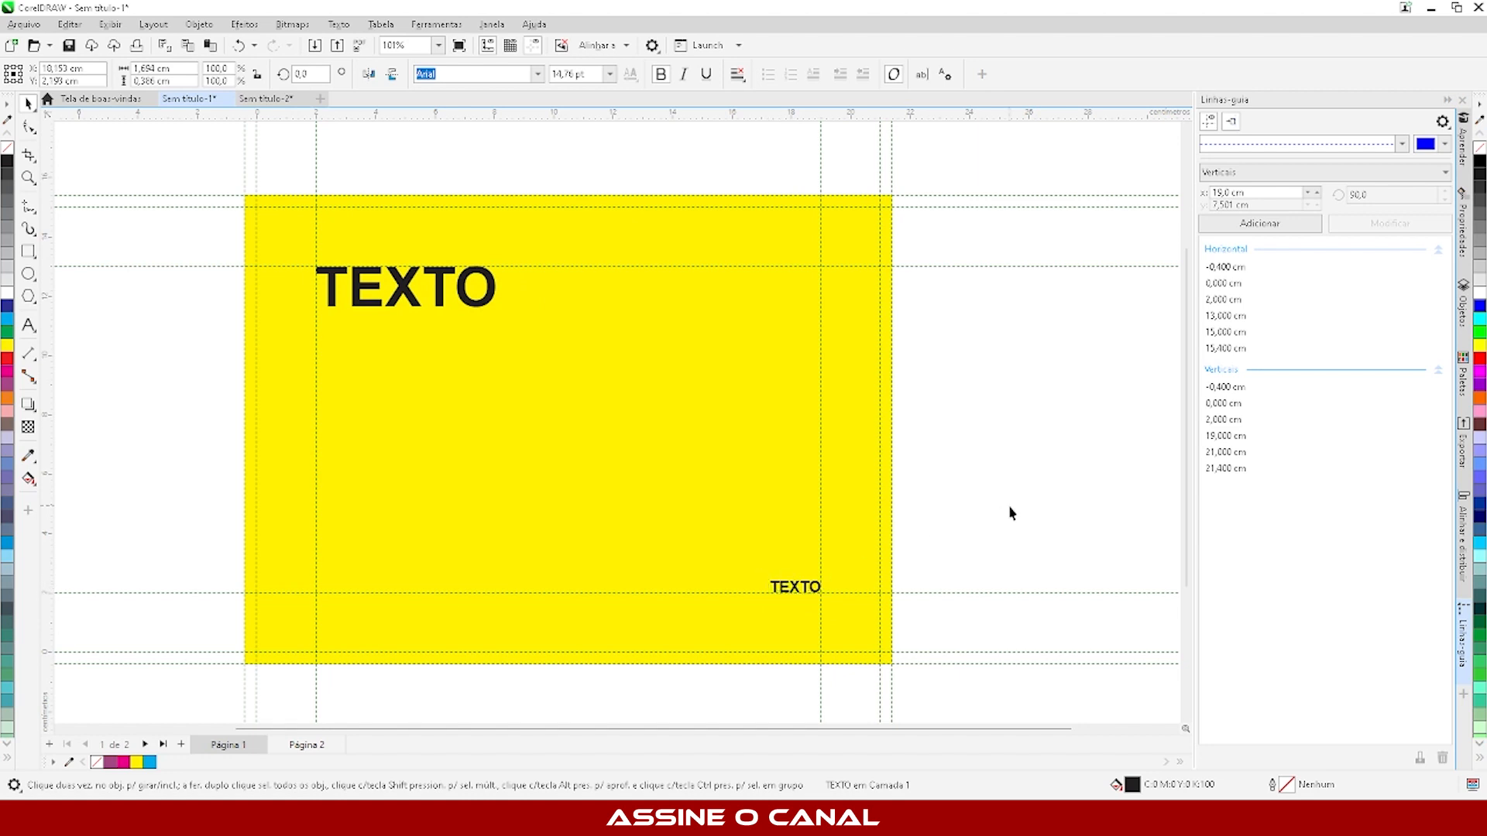
left_click(1005, 546)
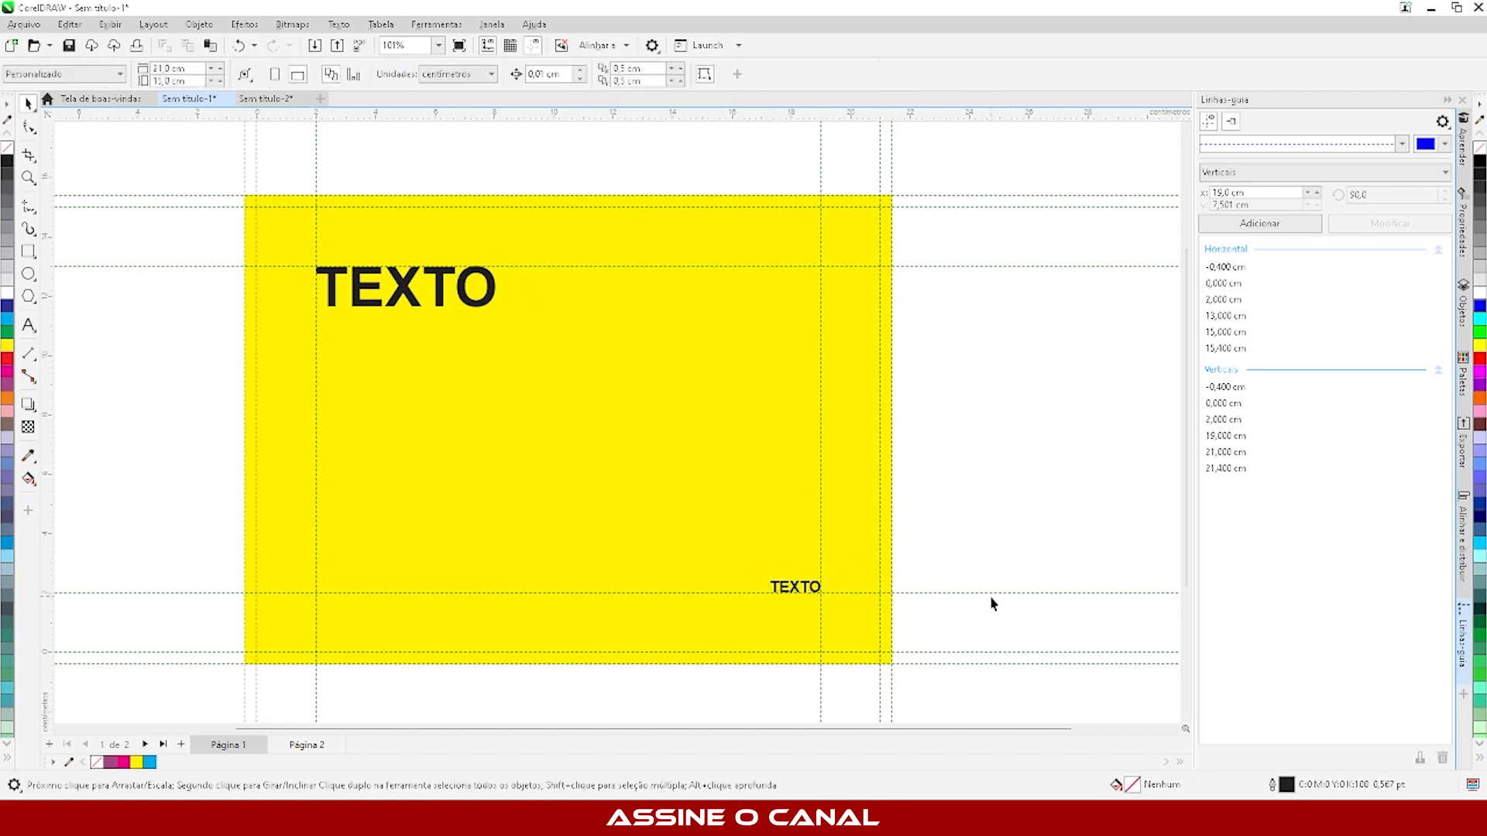
- Set the page width to 10 cm and delete the yellow rectangle
left_click(199, 68)
type("10")
key("Tab")
key("Return")
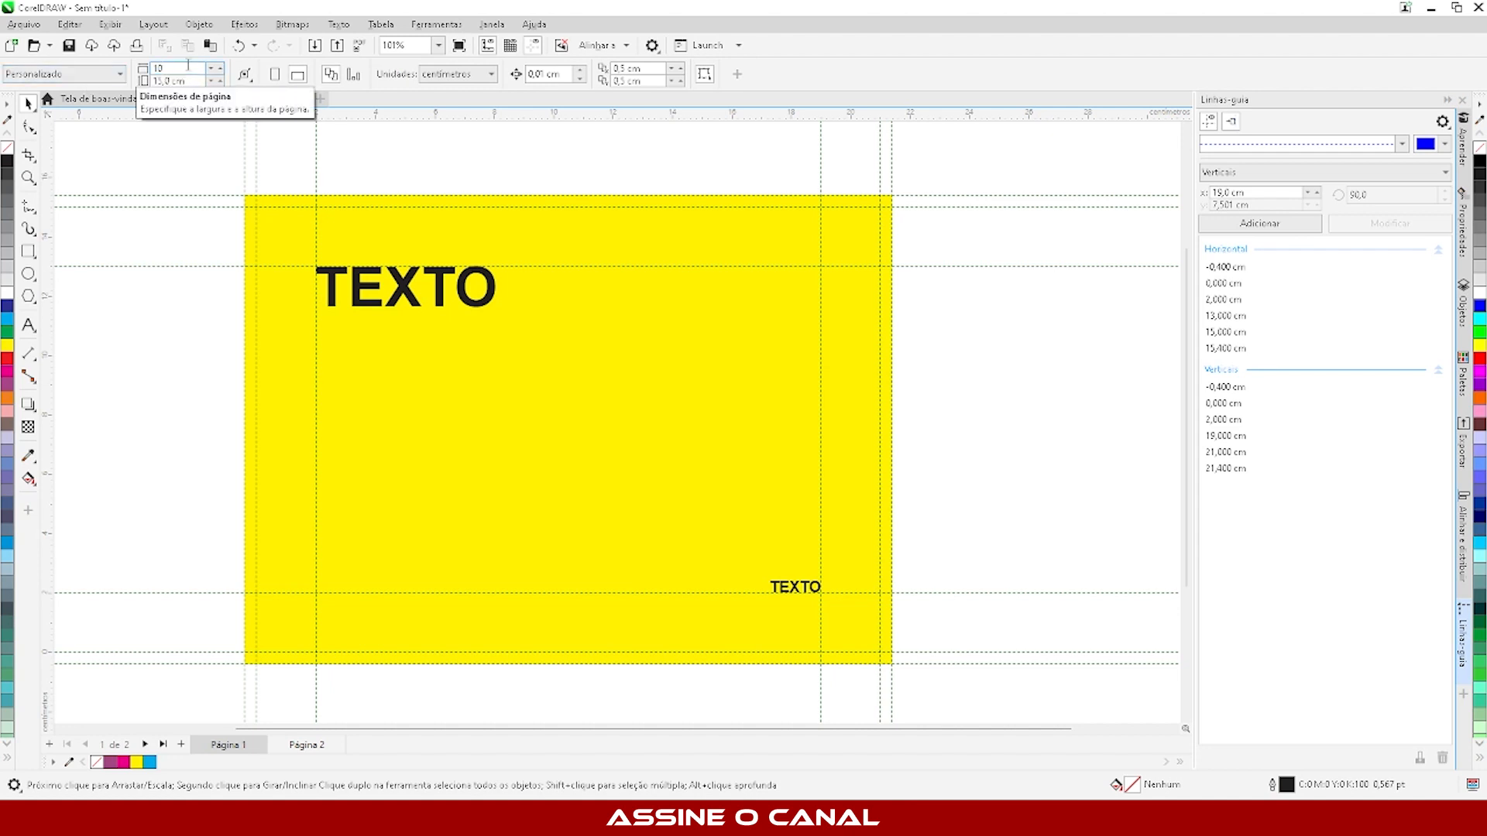
left_click(267, 446)
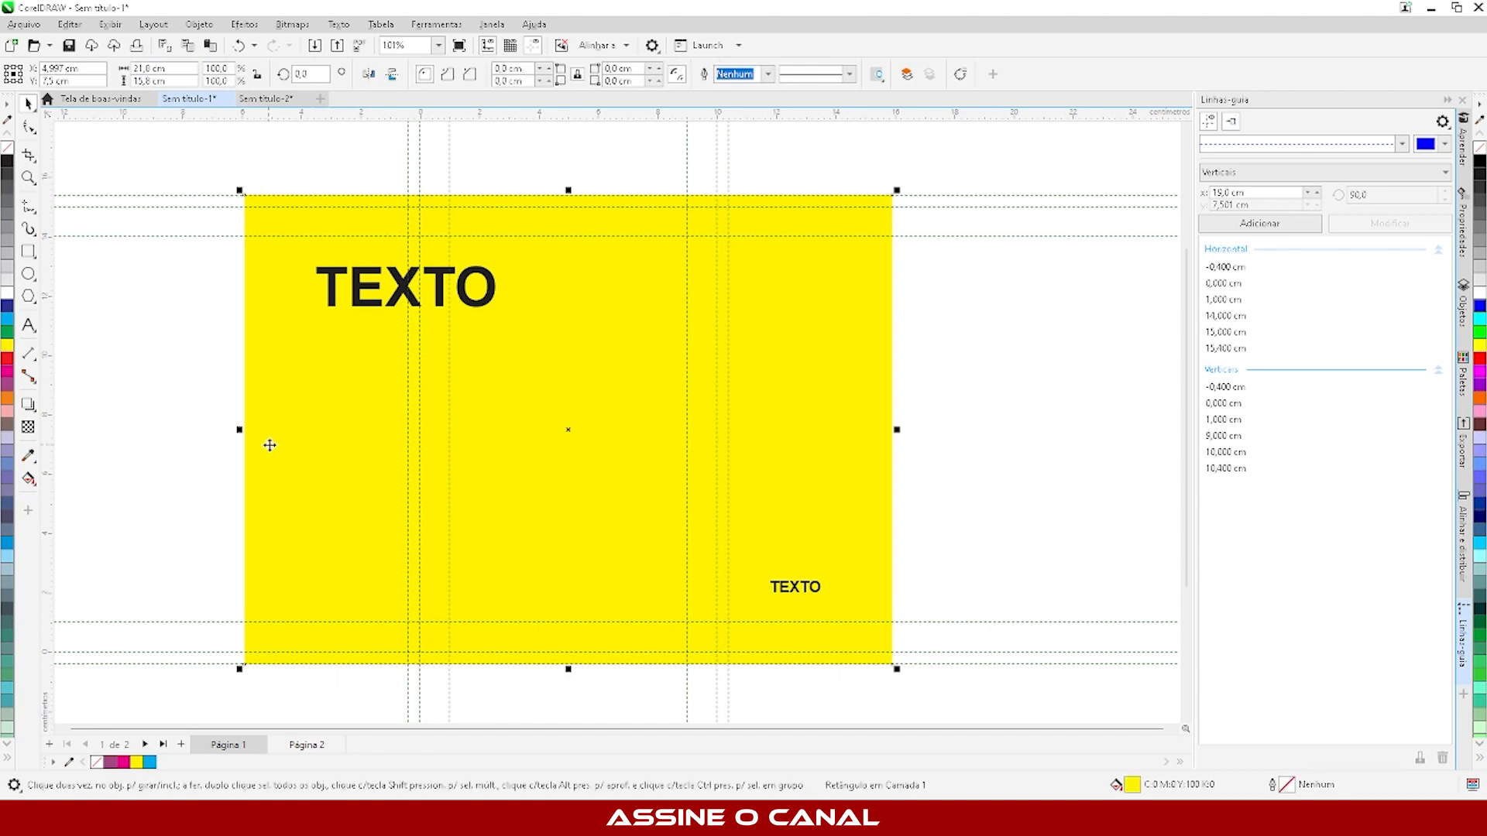
key("Delete")
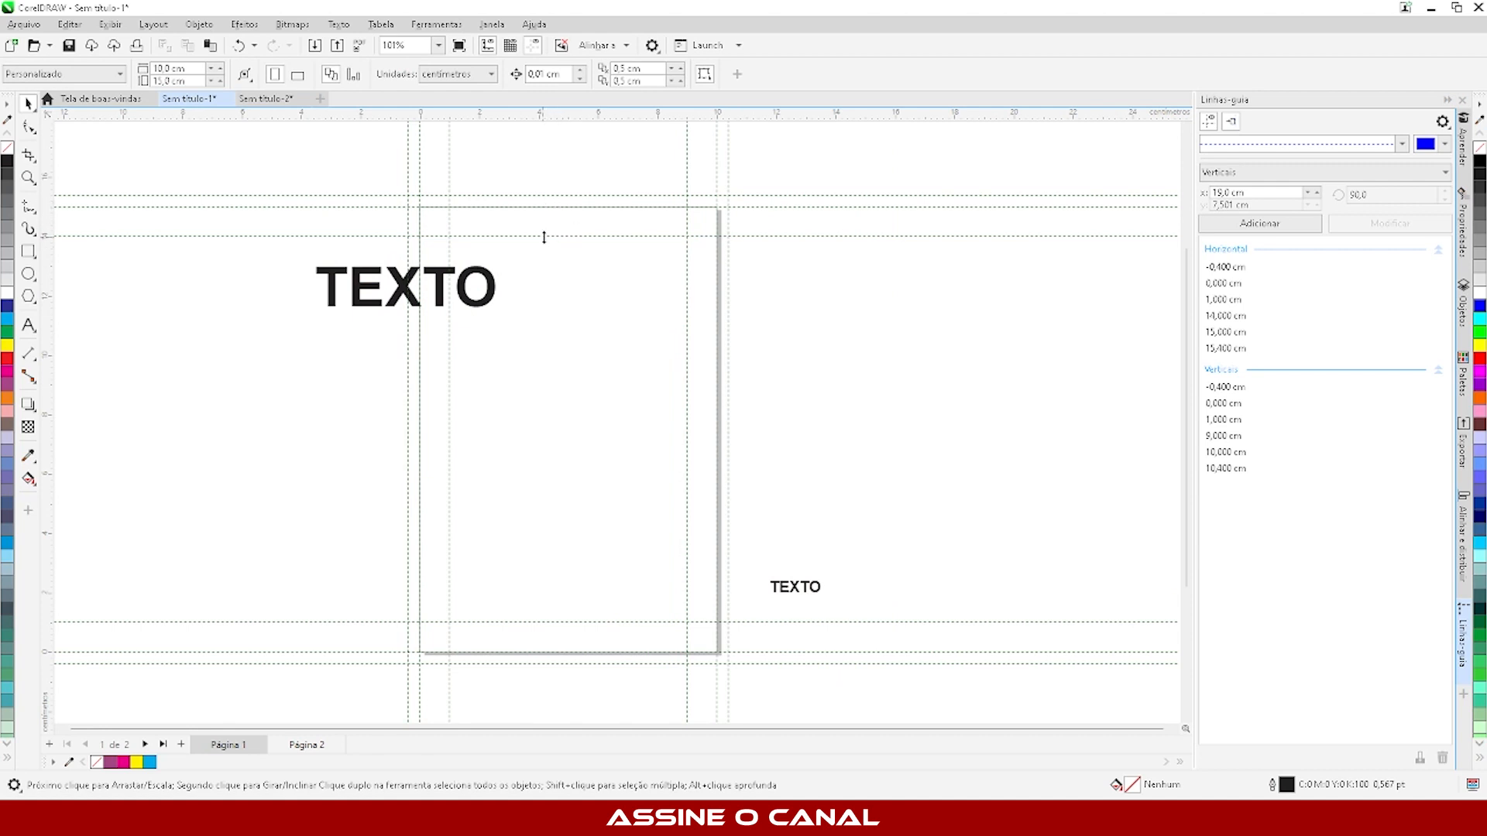
- Inspect which Corel guideline presets are active in the document options, leaving them as they are
left_click(342, 235)
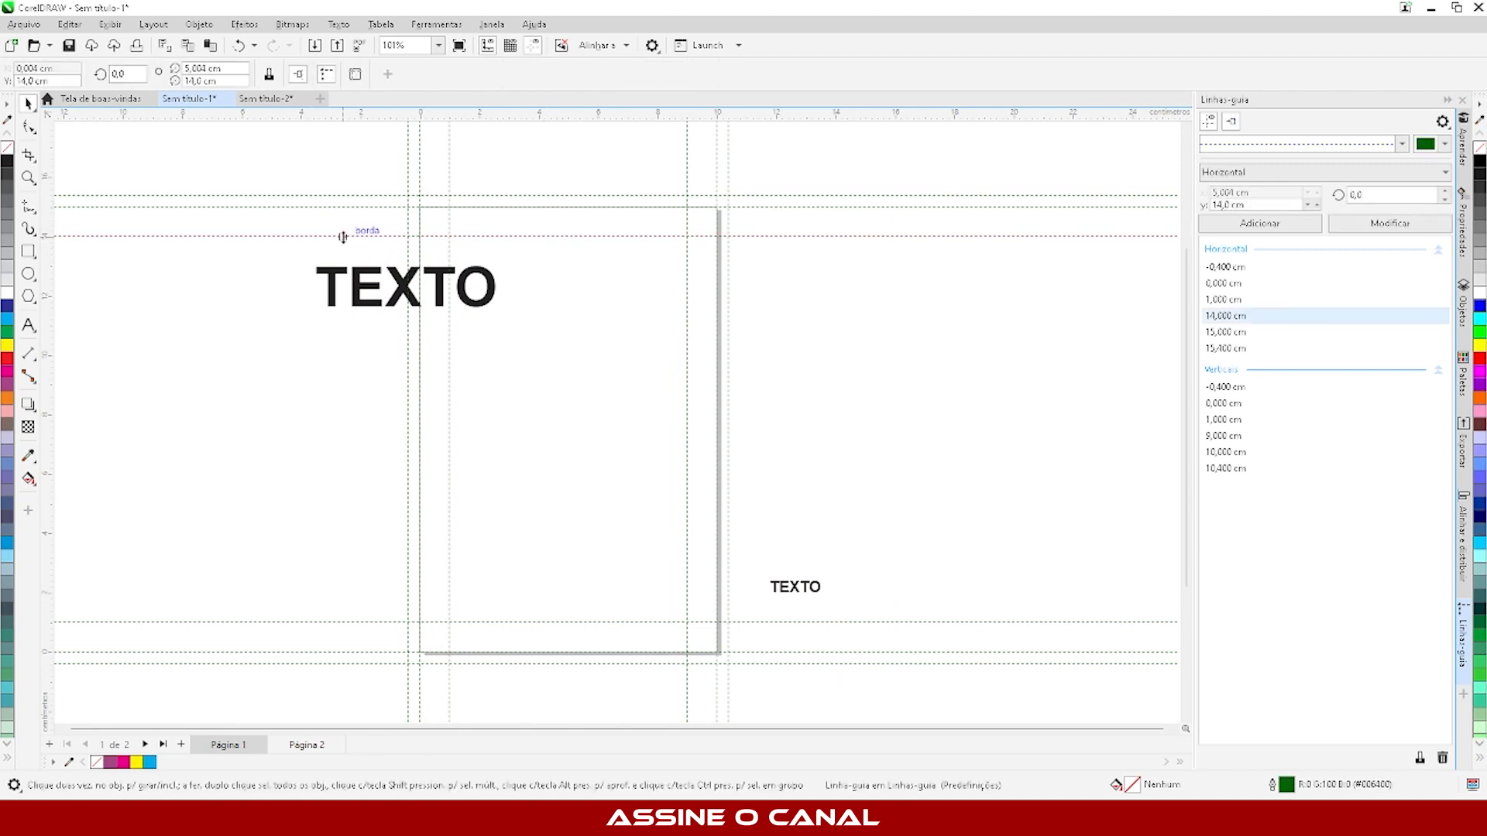
left_click(355, 73)
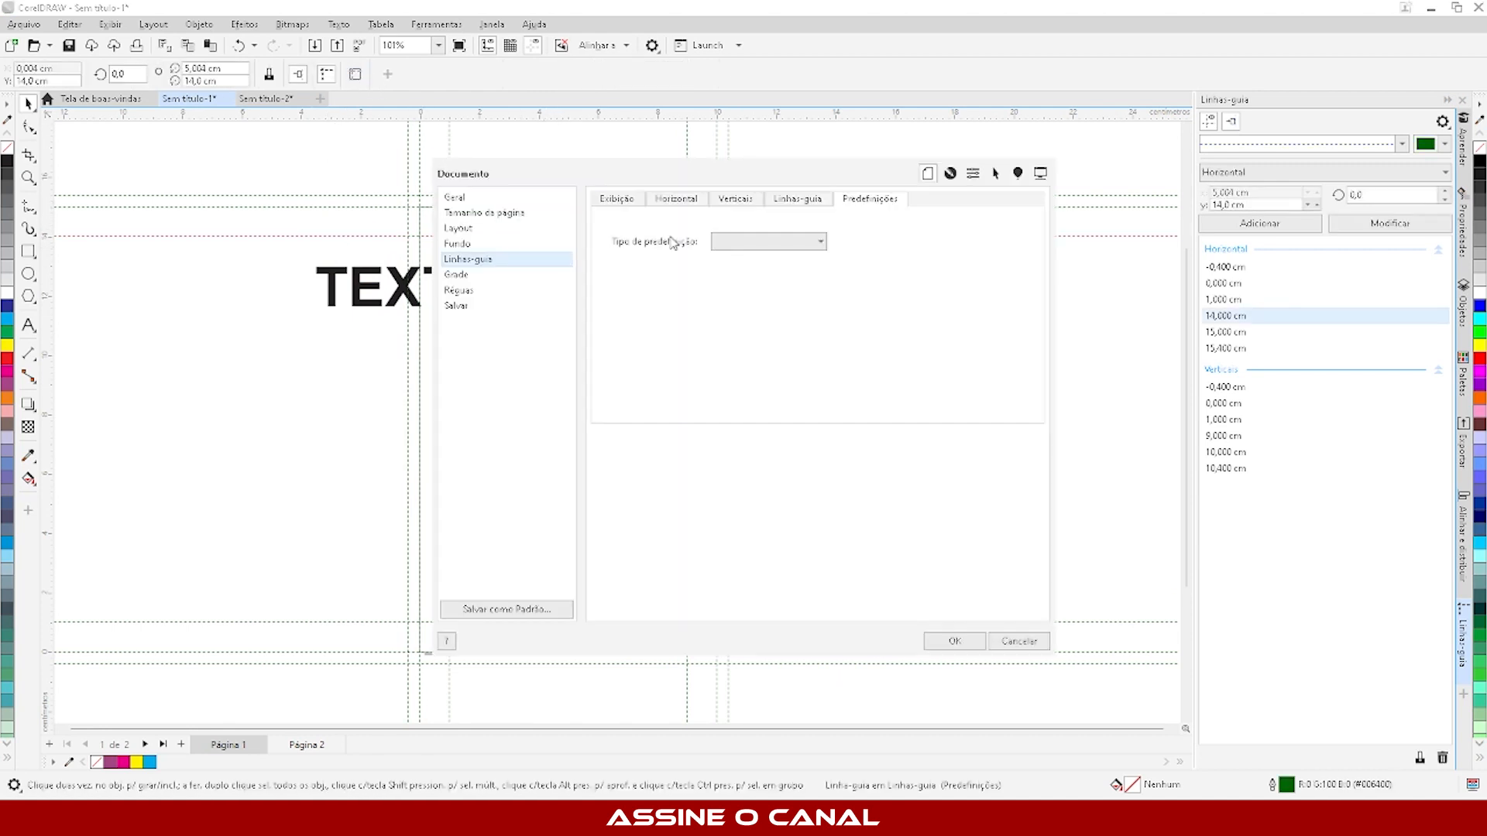
left_click(1019, 641)
left_click(563, 250)
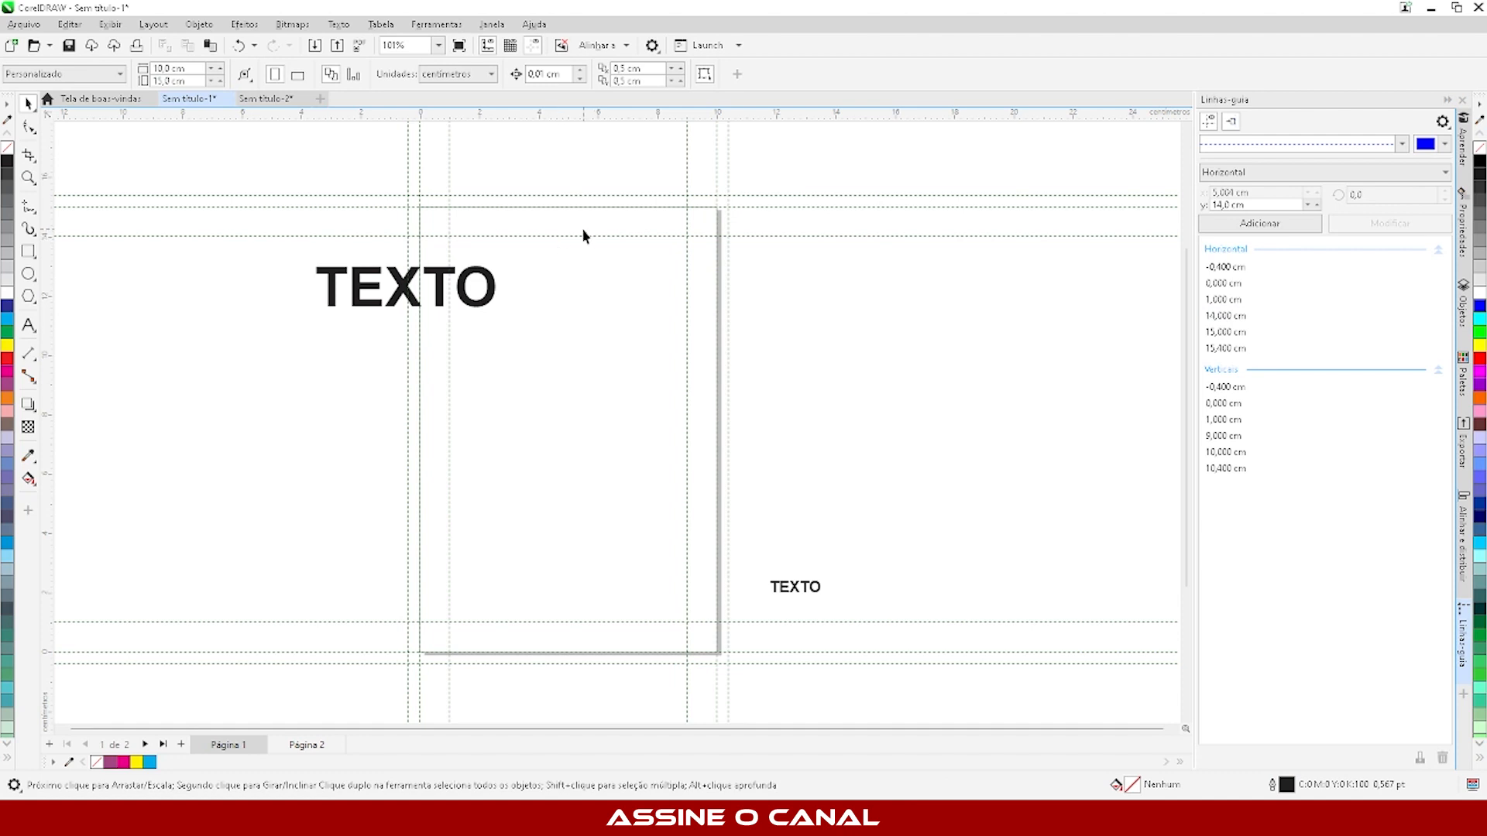
left_click(583, 236)
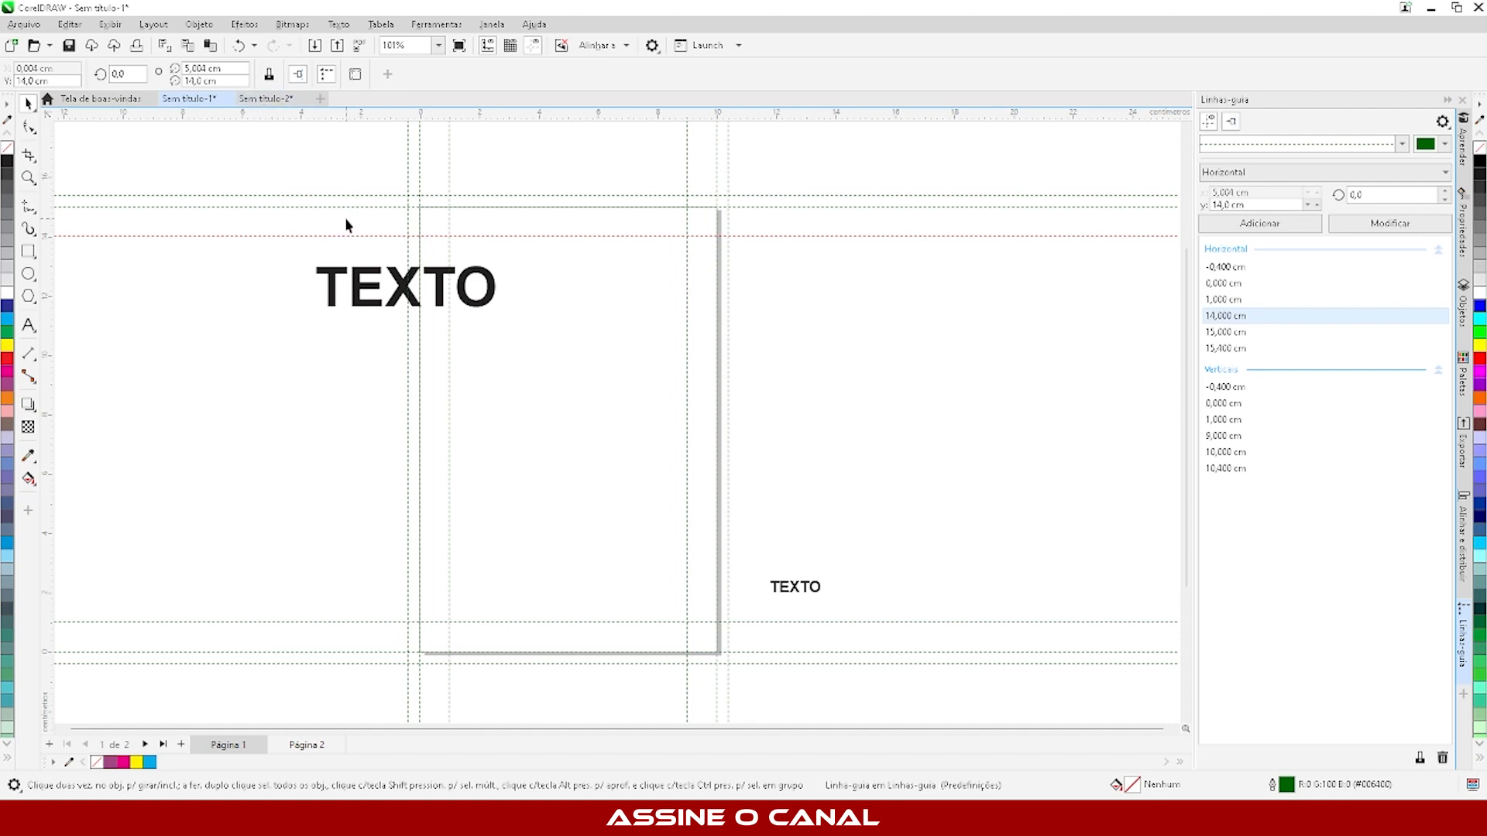
- Delete the large and the small "TEXTO" texts
left_click(362, 294)
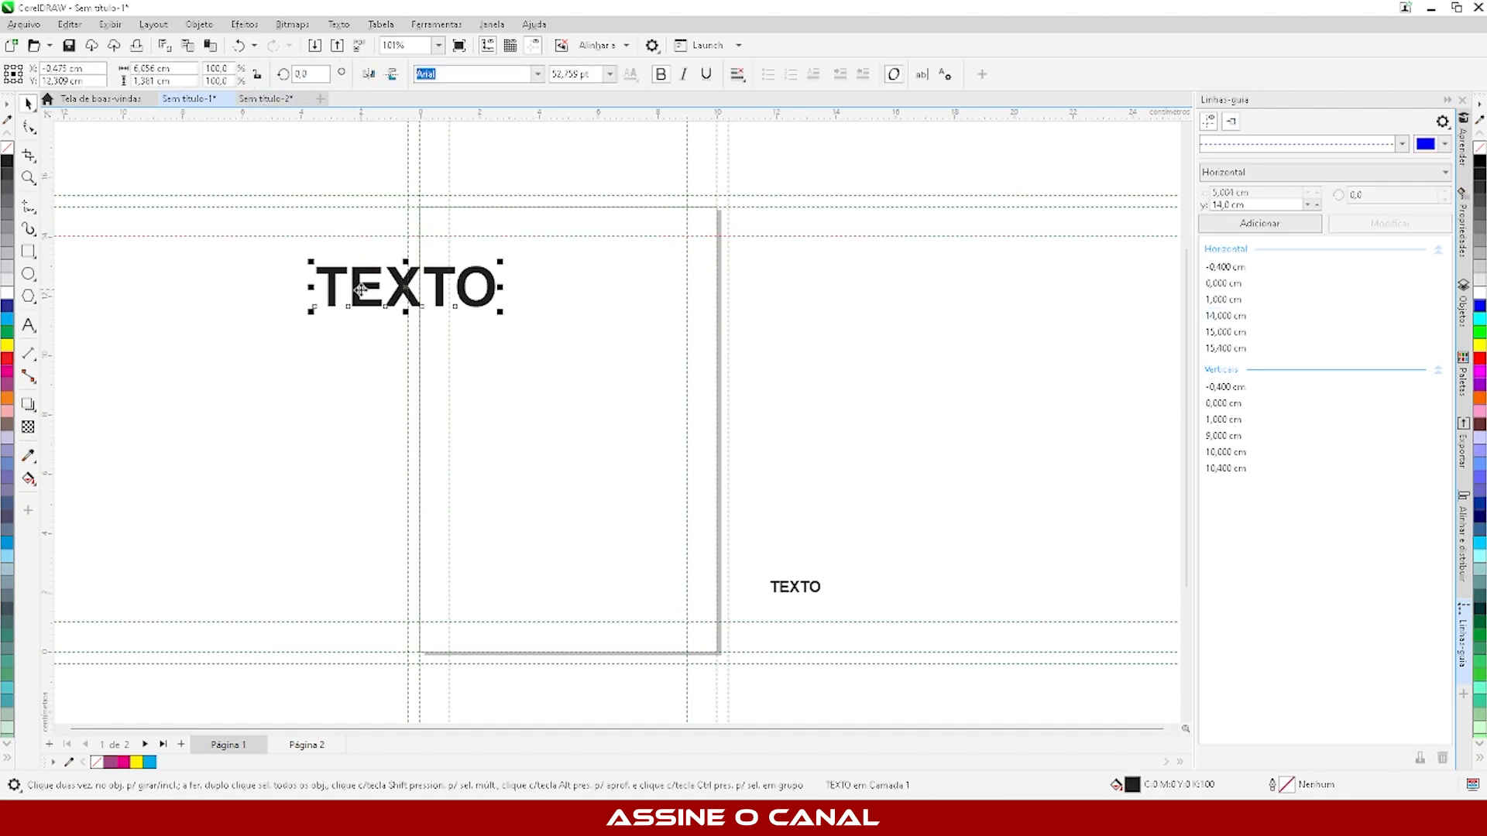
key("Delete")
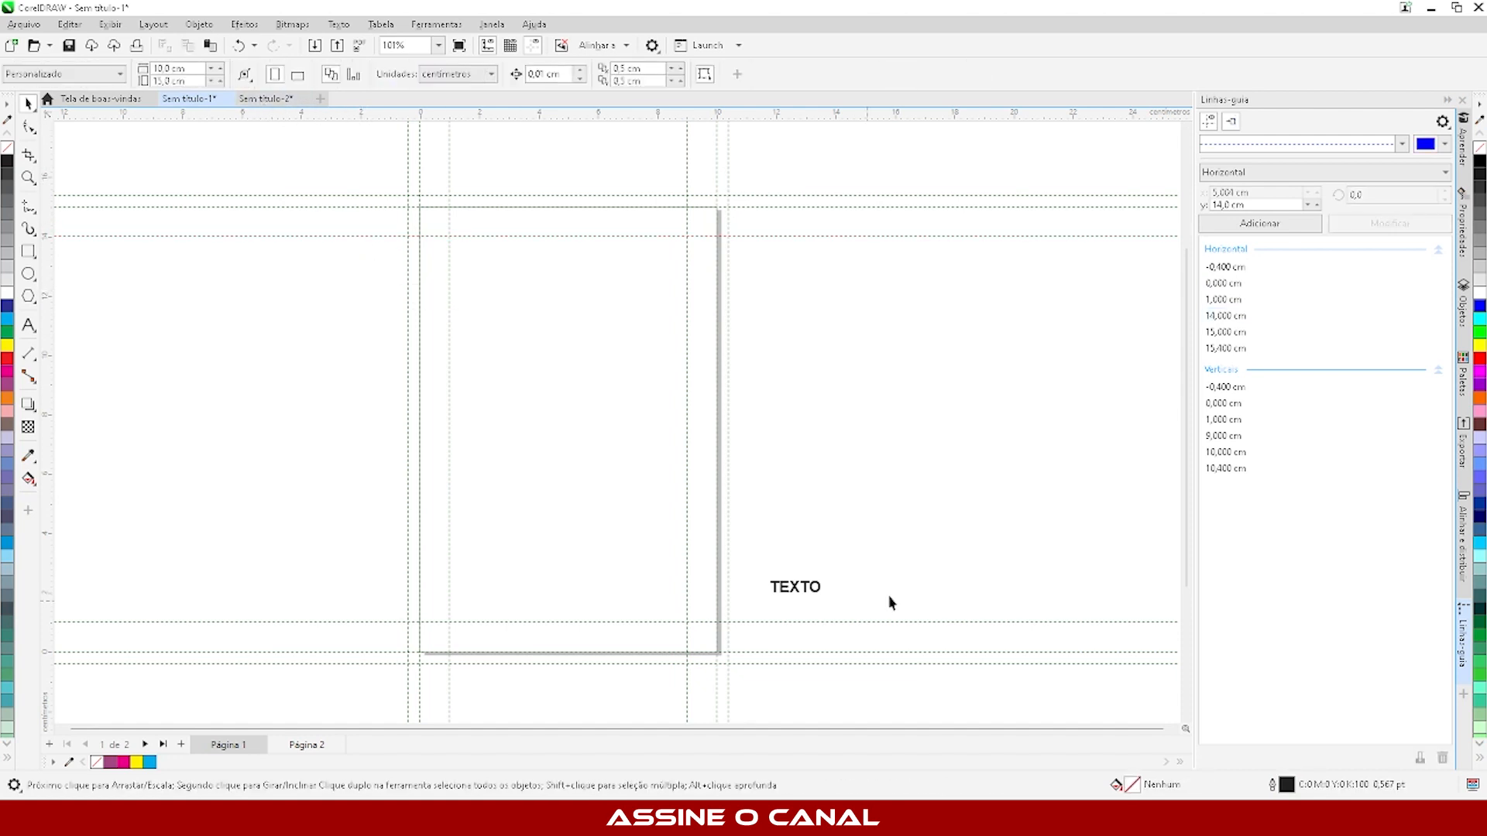
left_click(795, 587)
key("Delete")
- Turn off the one-centimetre margins, bleed area and page borders guideline presets and preview the result
left_click(497, 237)
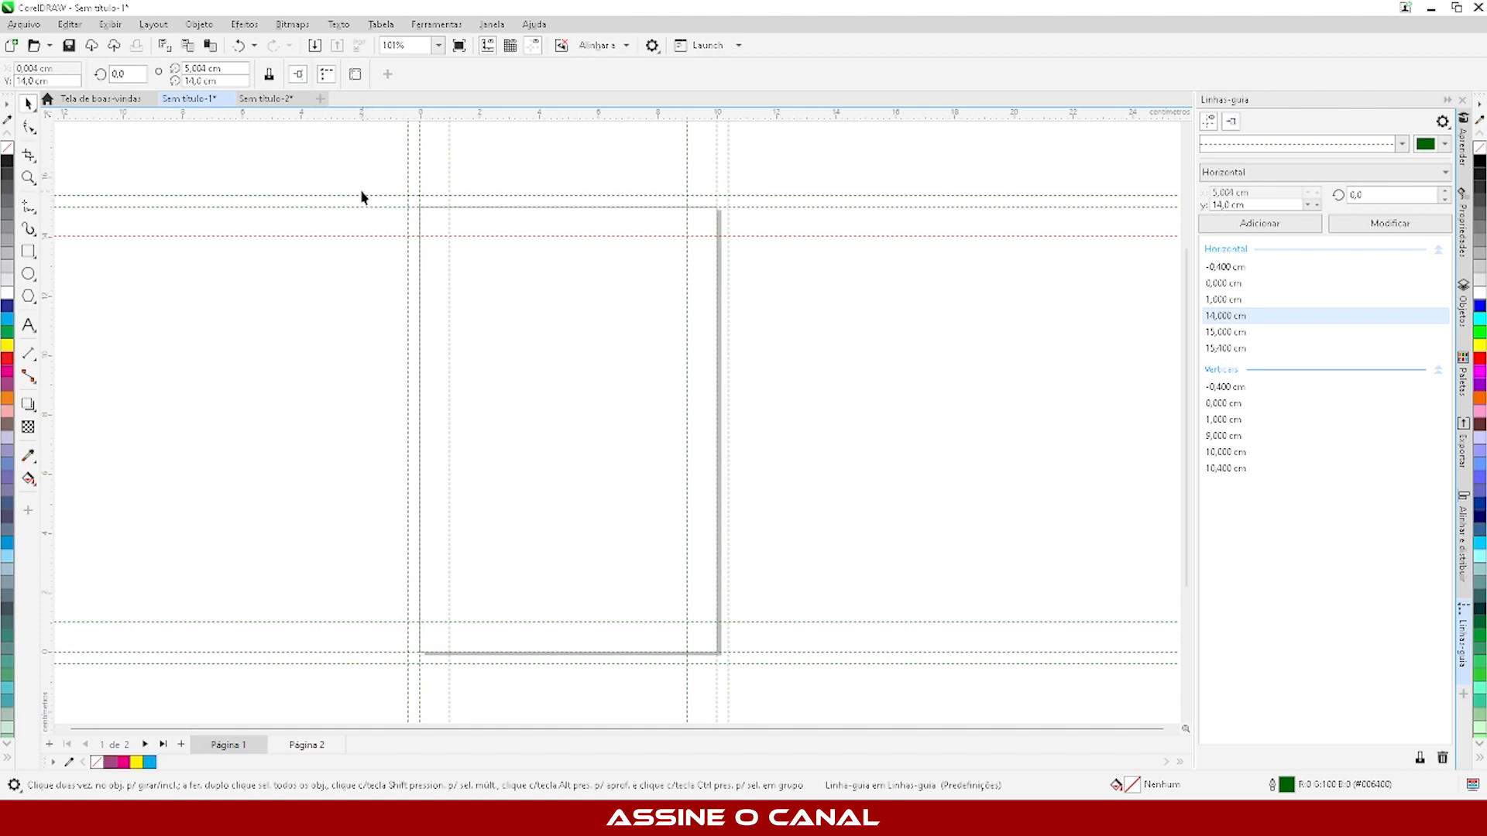
left_click(355, 74)
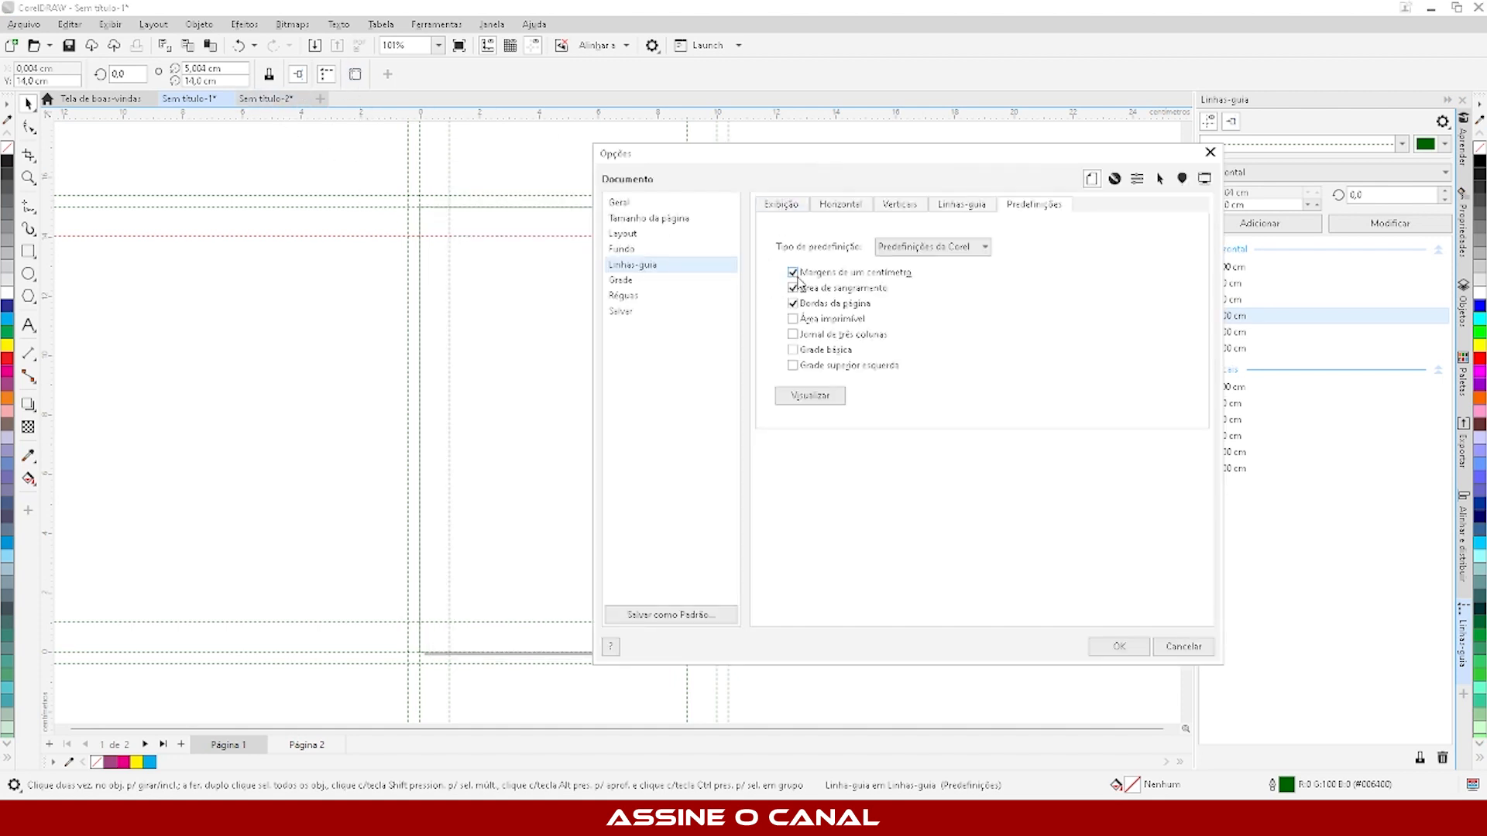
left_click(792, 273)
left_click(793, 288)
left_click(793, 304)
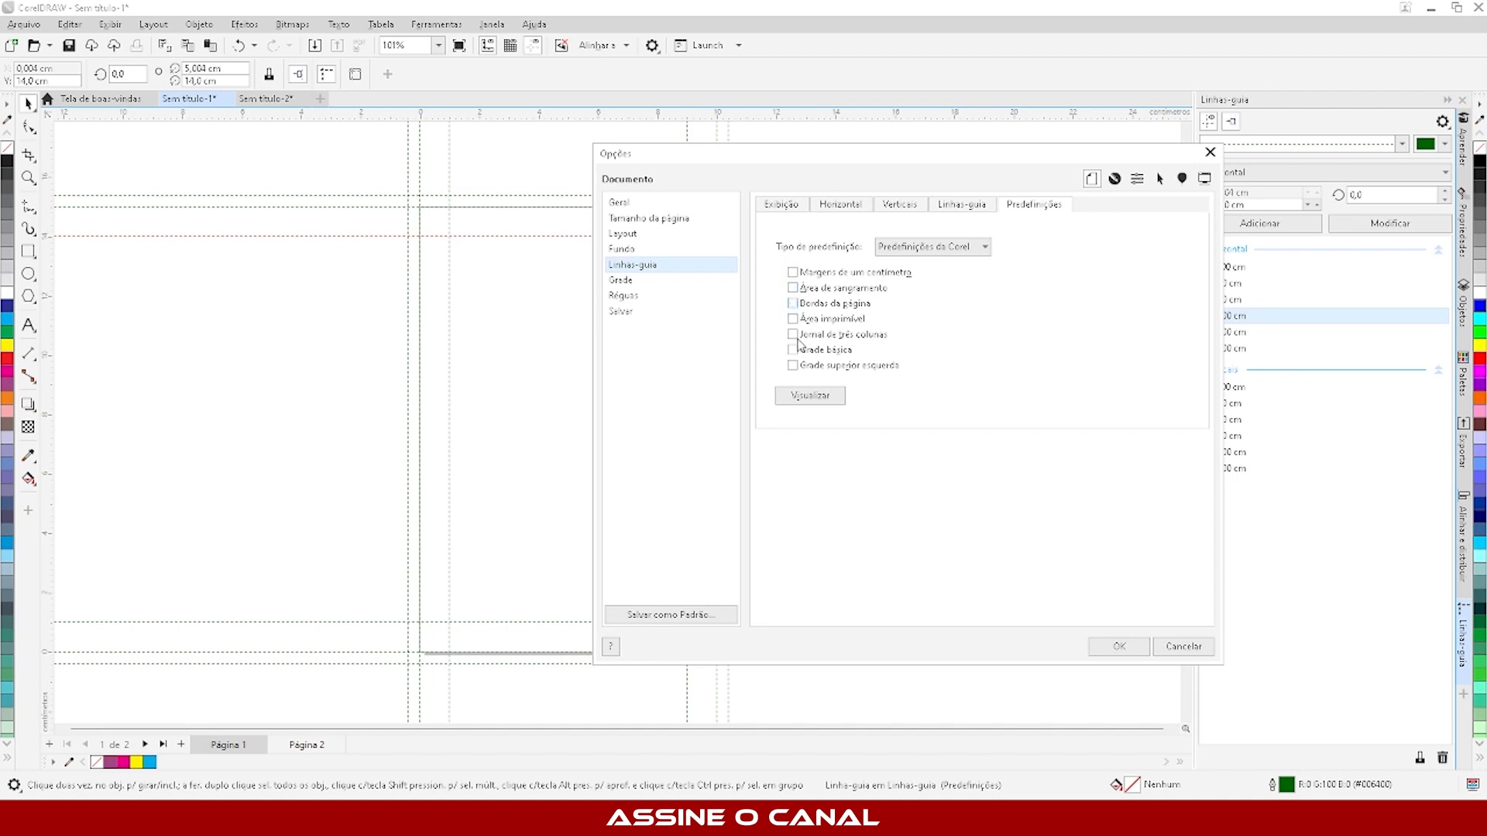
left_click(811, 396)
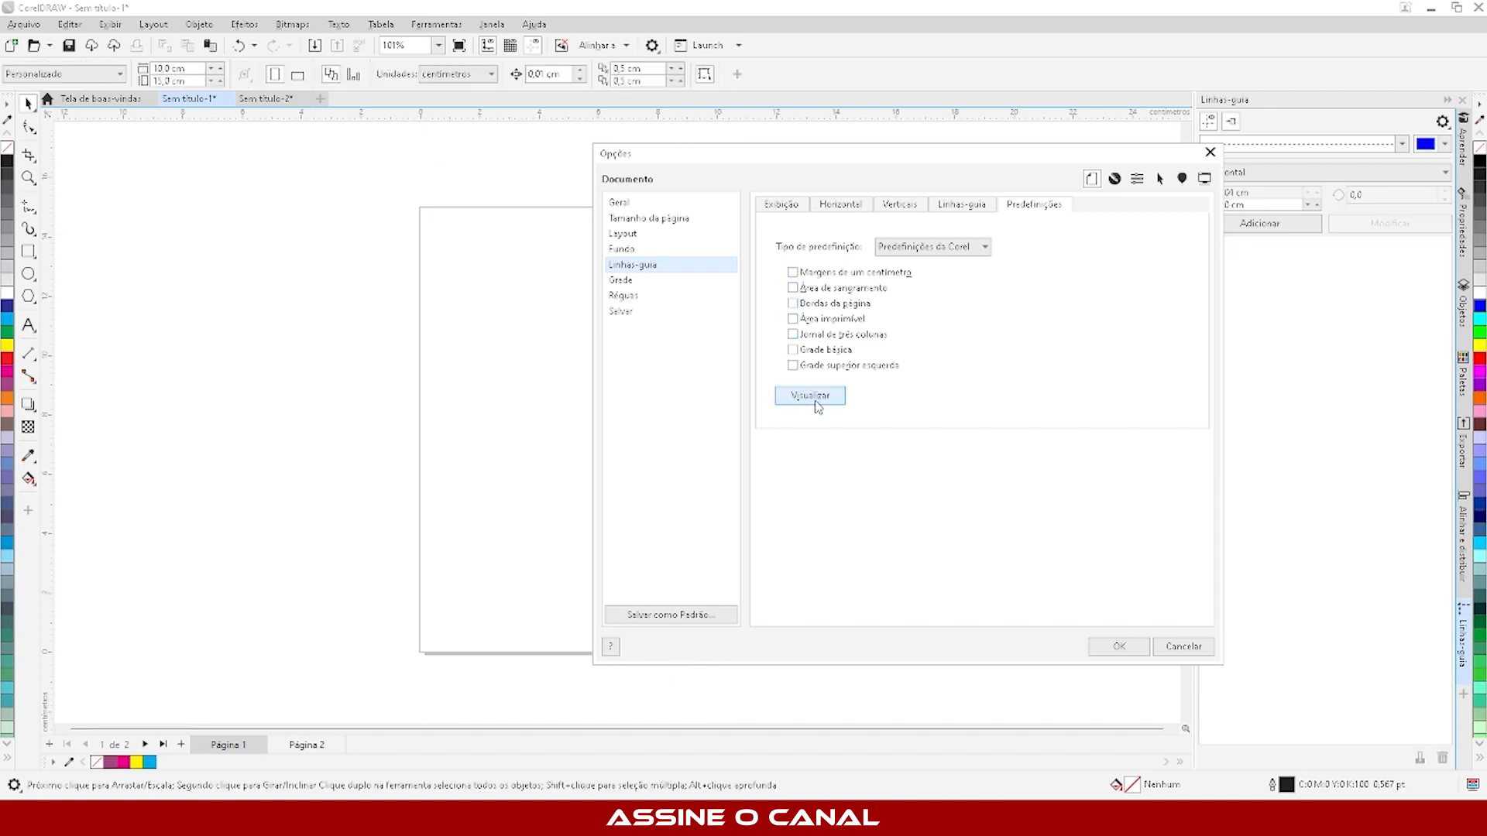
- Switch to user-defined guideline presets and enable mirrored margins of 1 cm at the top and left
left_click(943, 249)
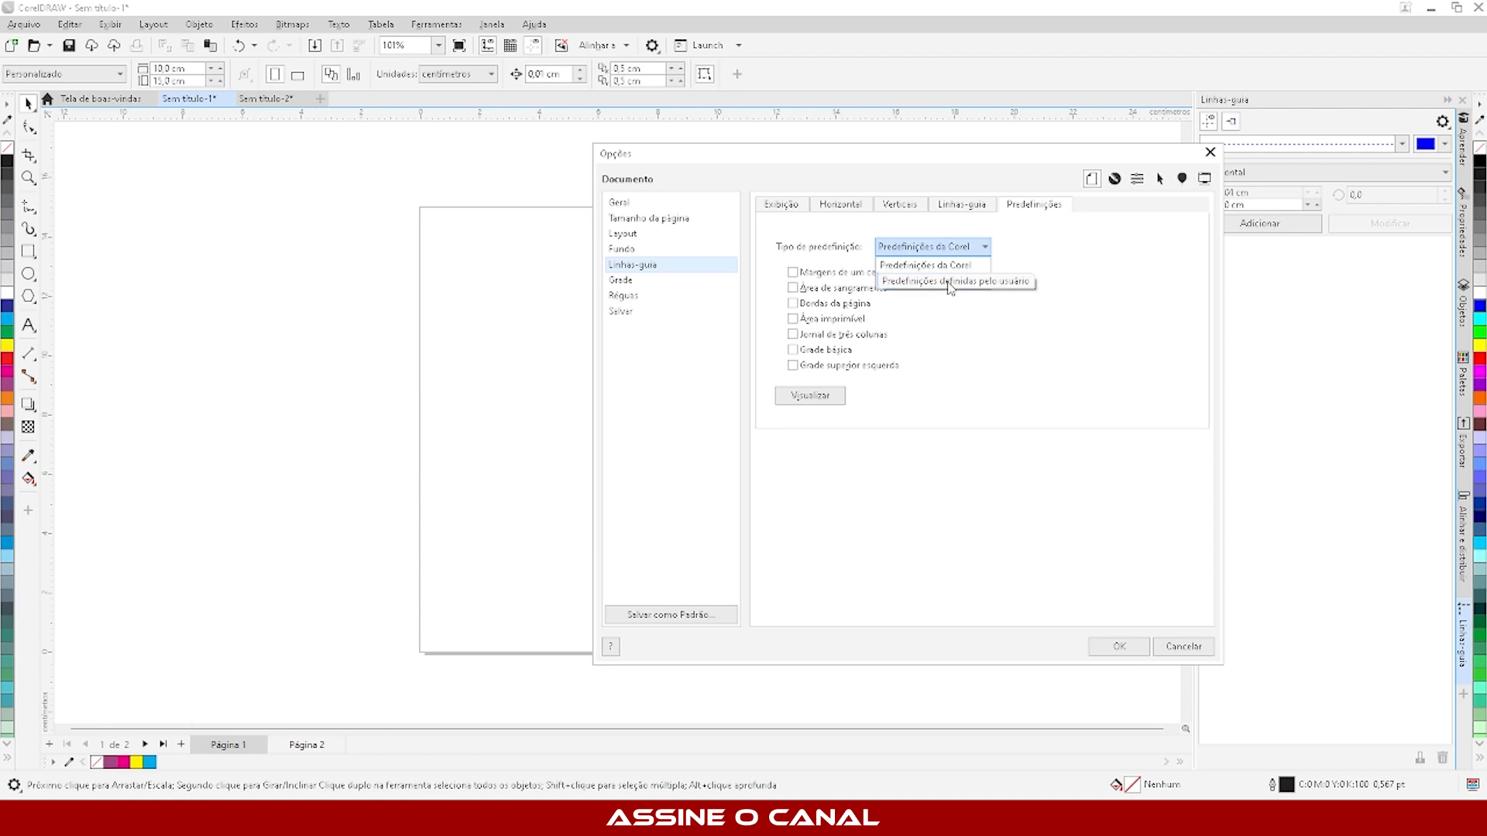
left_click(949, 285)
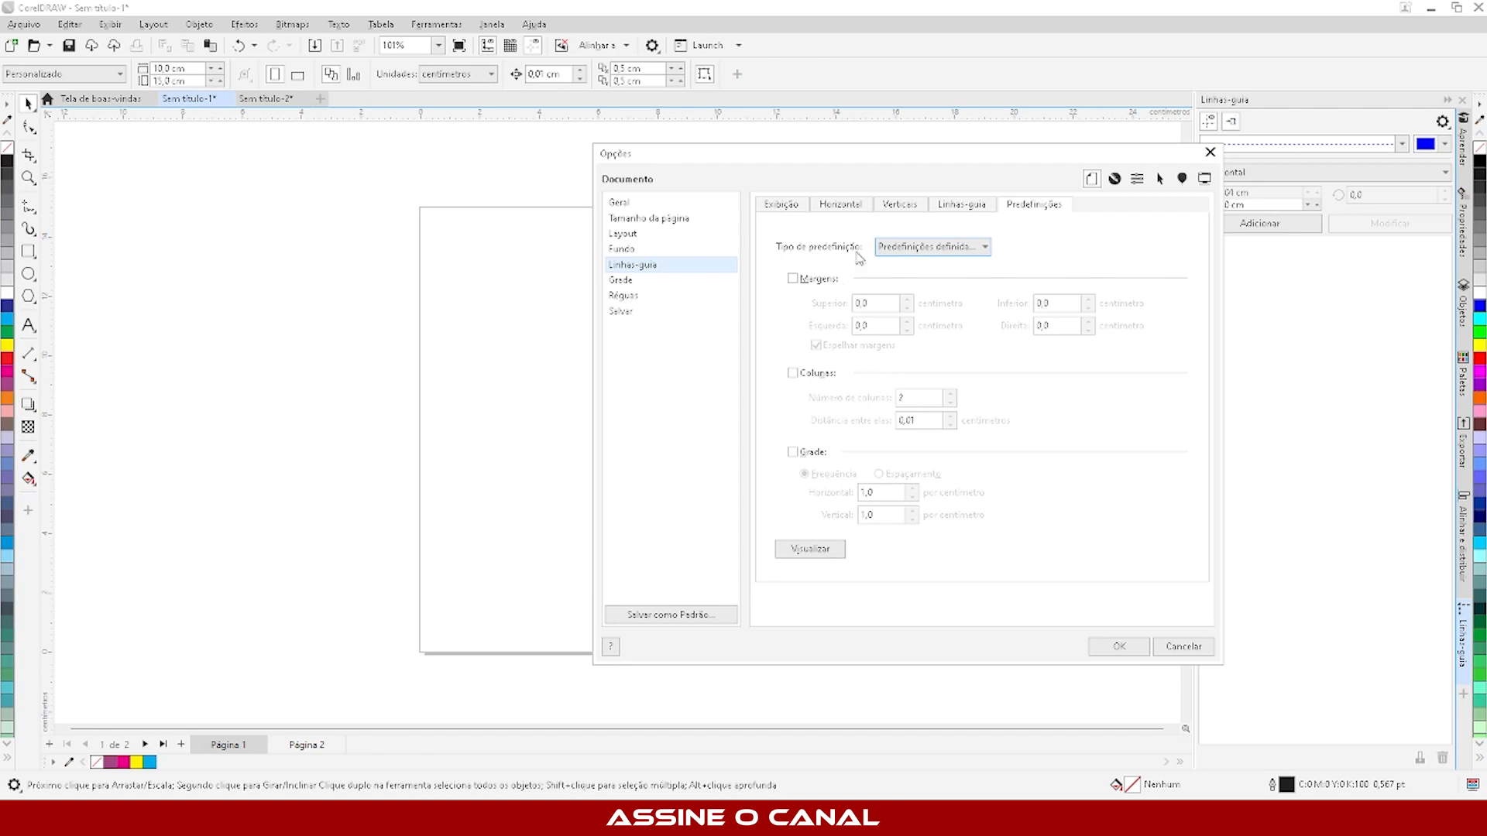
left_click_drag(905, 163, 906, 109)
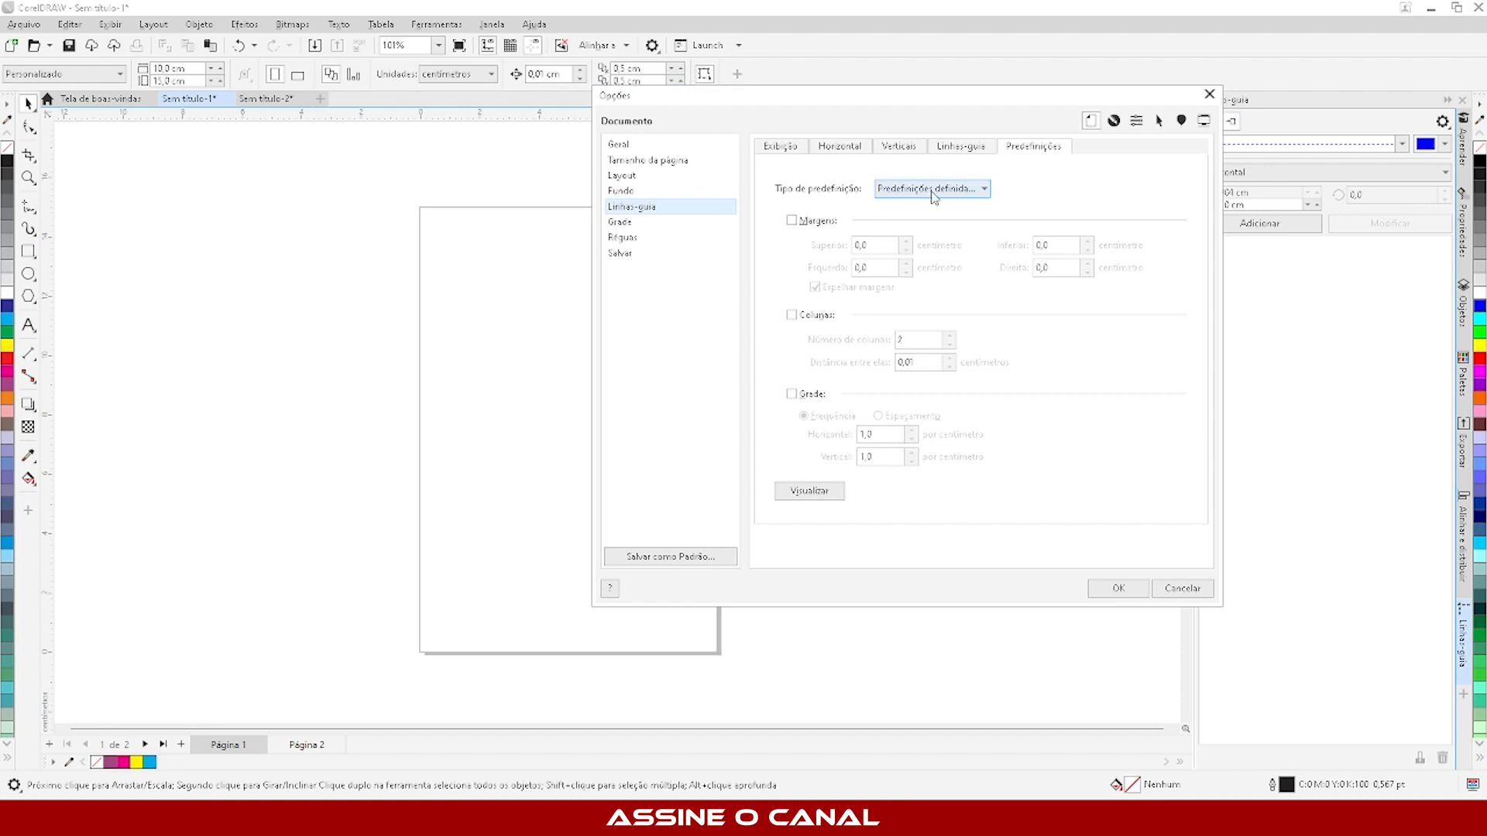
left_click(792, 220)
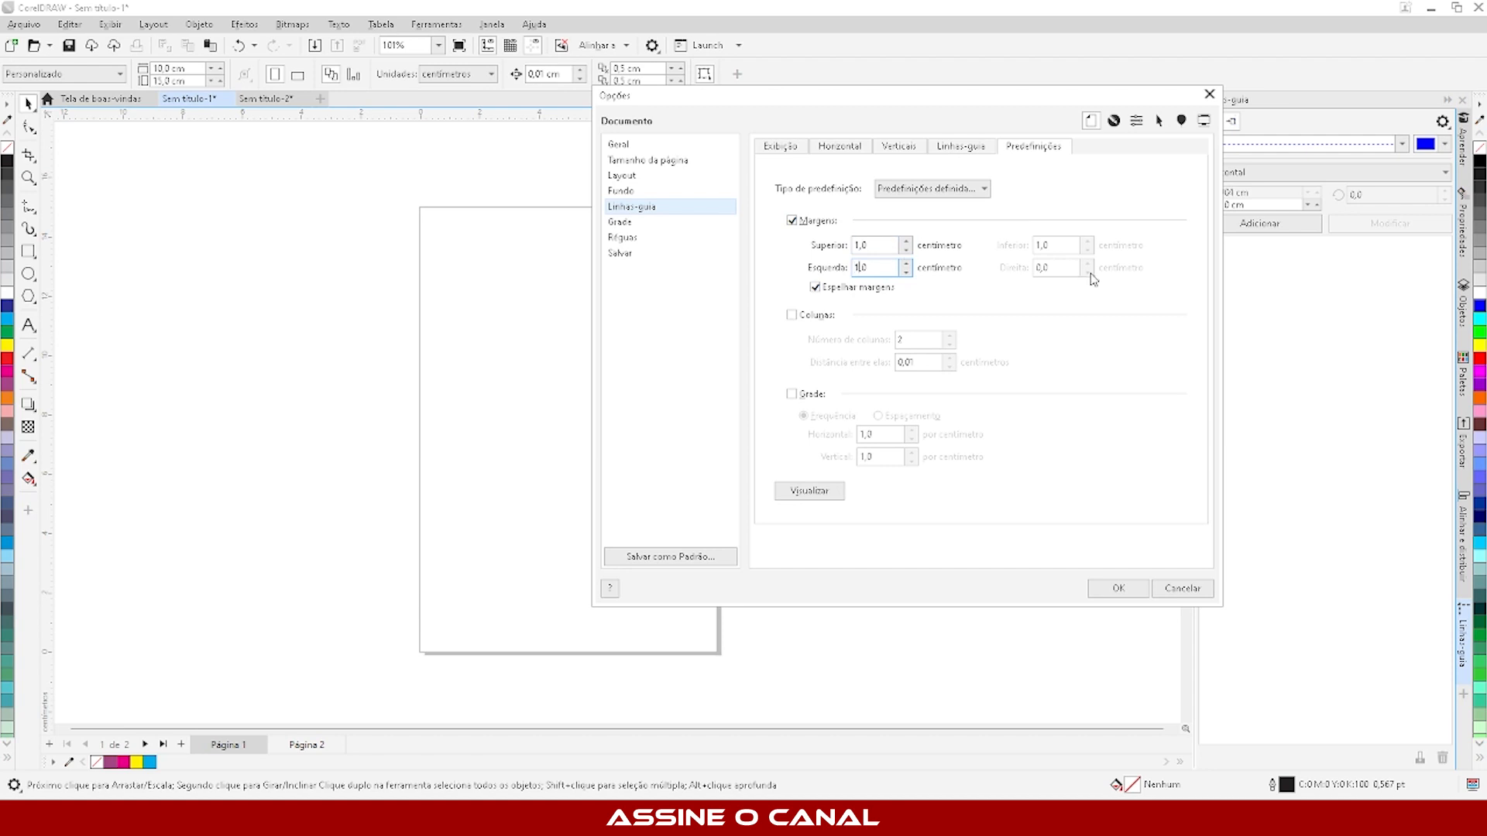
left_click(881, 245)
left_click(814, 287)
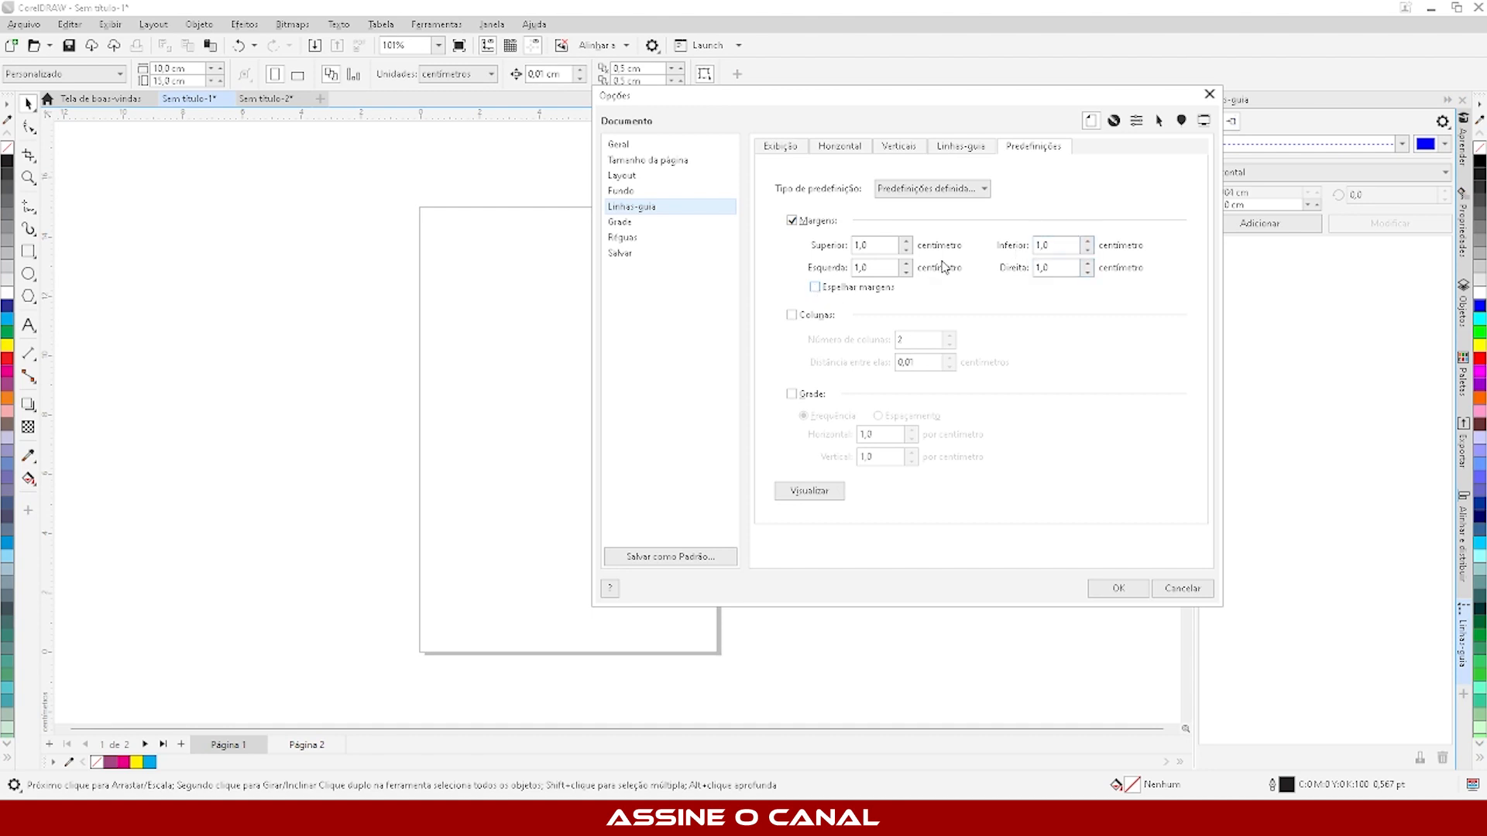
left_click(815, 288)
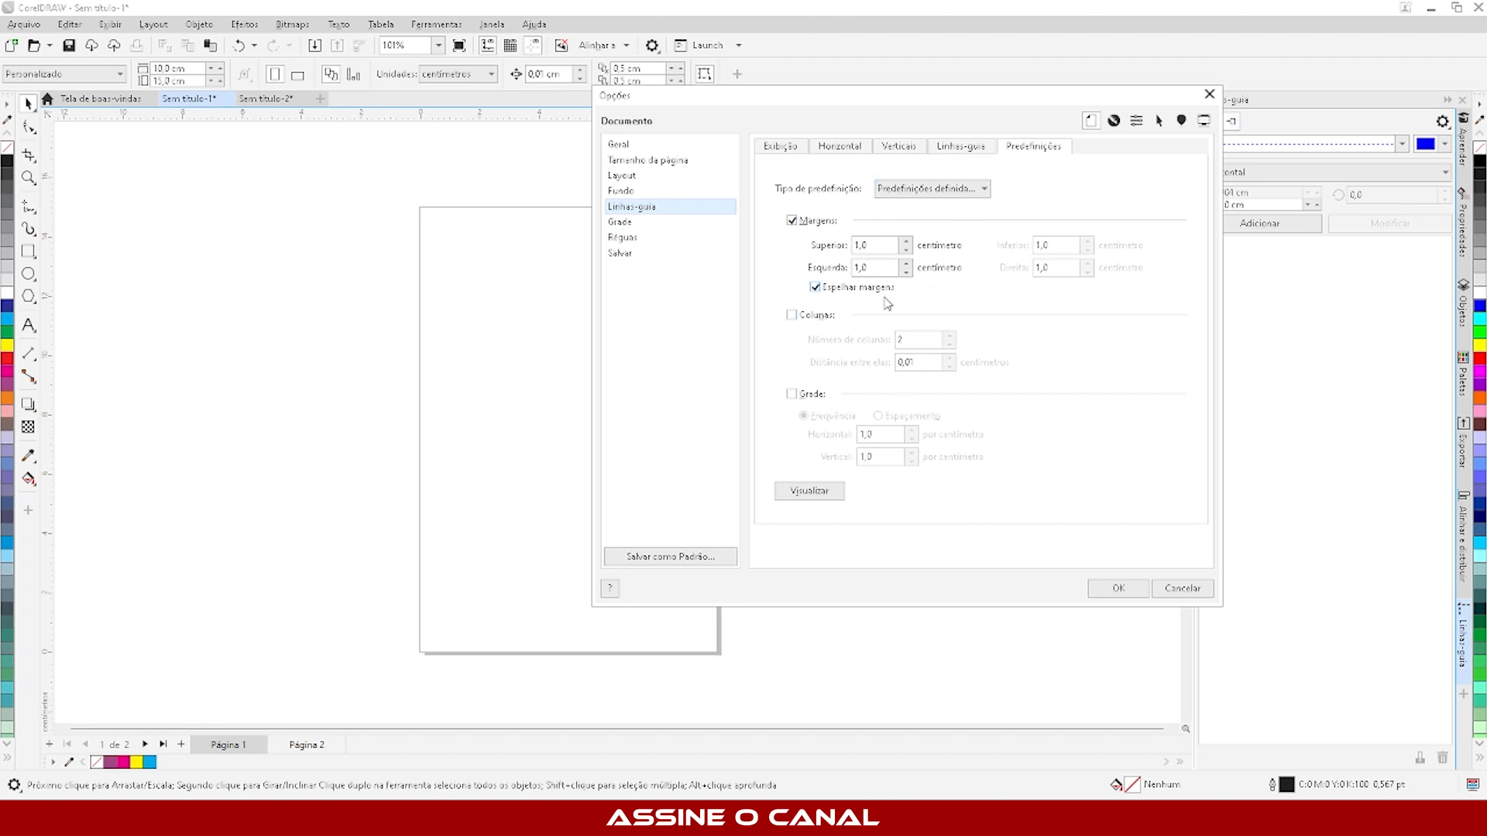
- Enable 2 column guidelines spaced 1 cm apart and apply the guideline presets
left_click(791, 316)
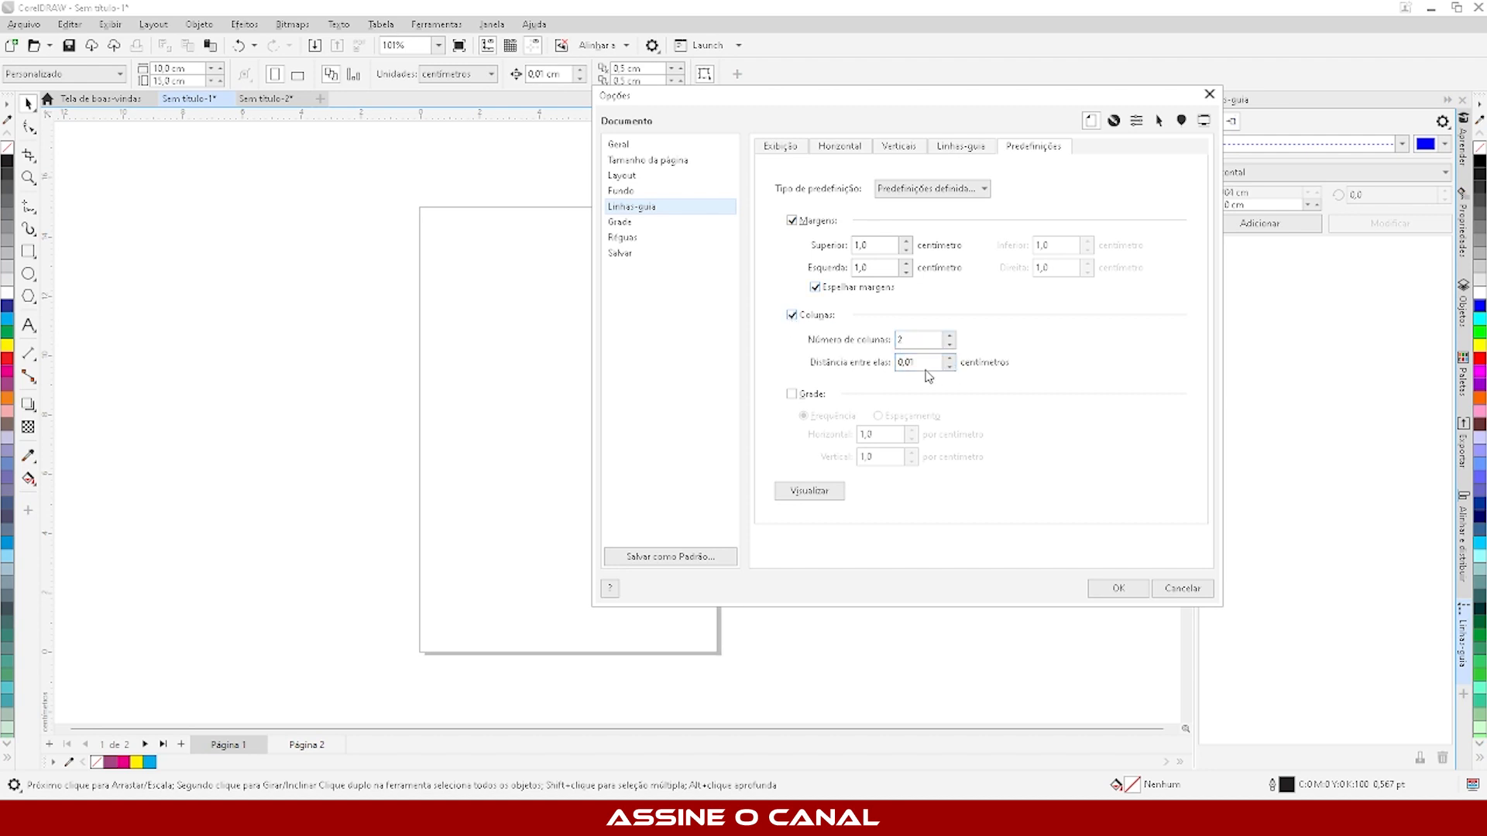
left_click_drag(915, 365, 851, 365)
type("1")
left_click(1115, 589)
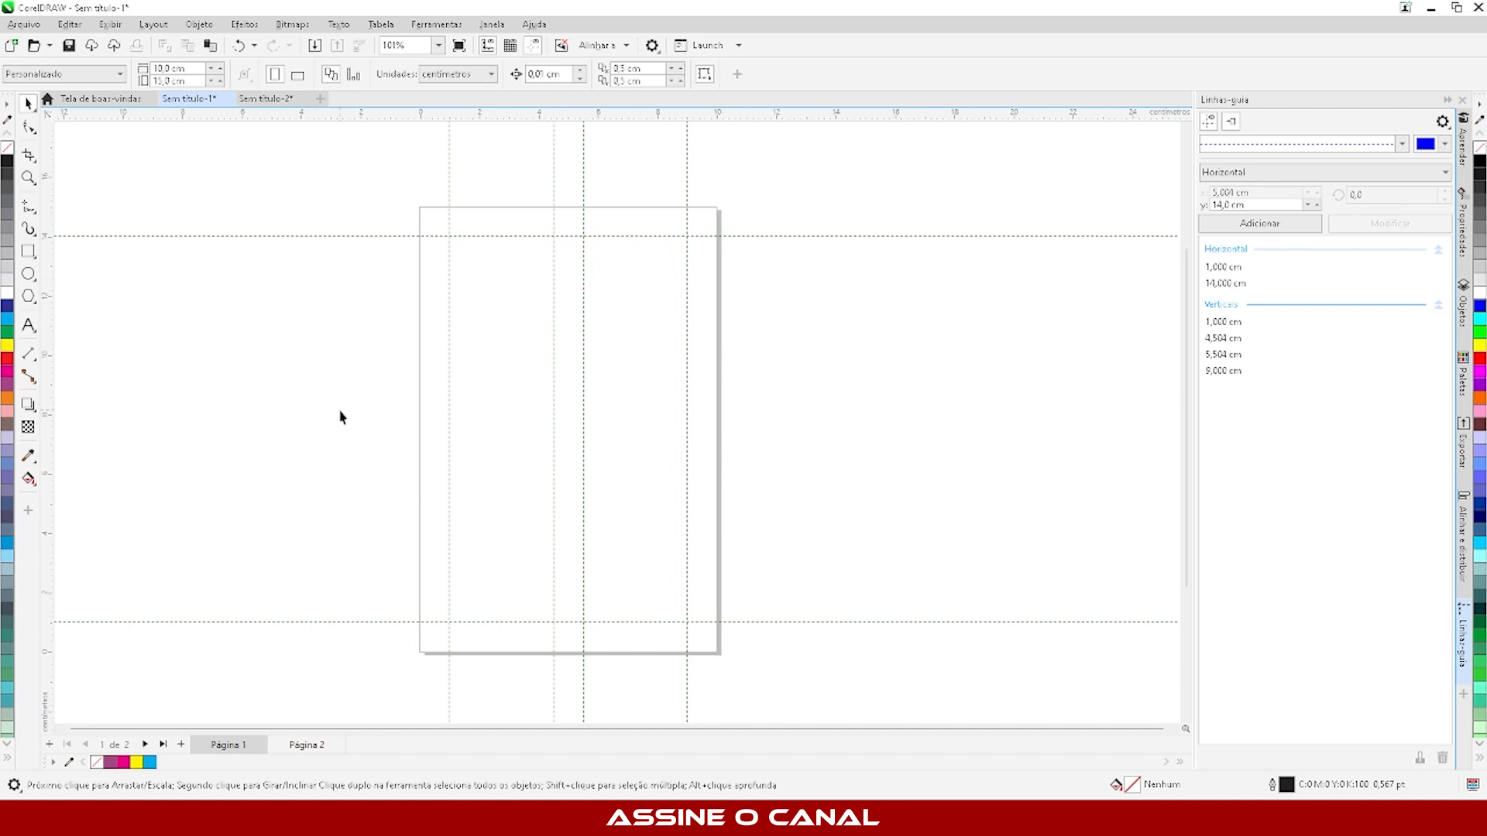
- Draw a rectangle about 3.5 by 10.1 cm in the lower part of the left column and copy it to the right column
left_click(28, 251)
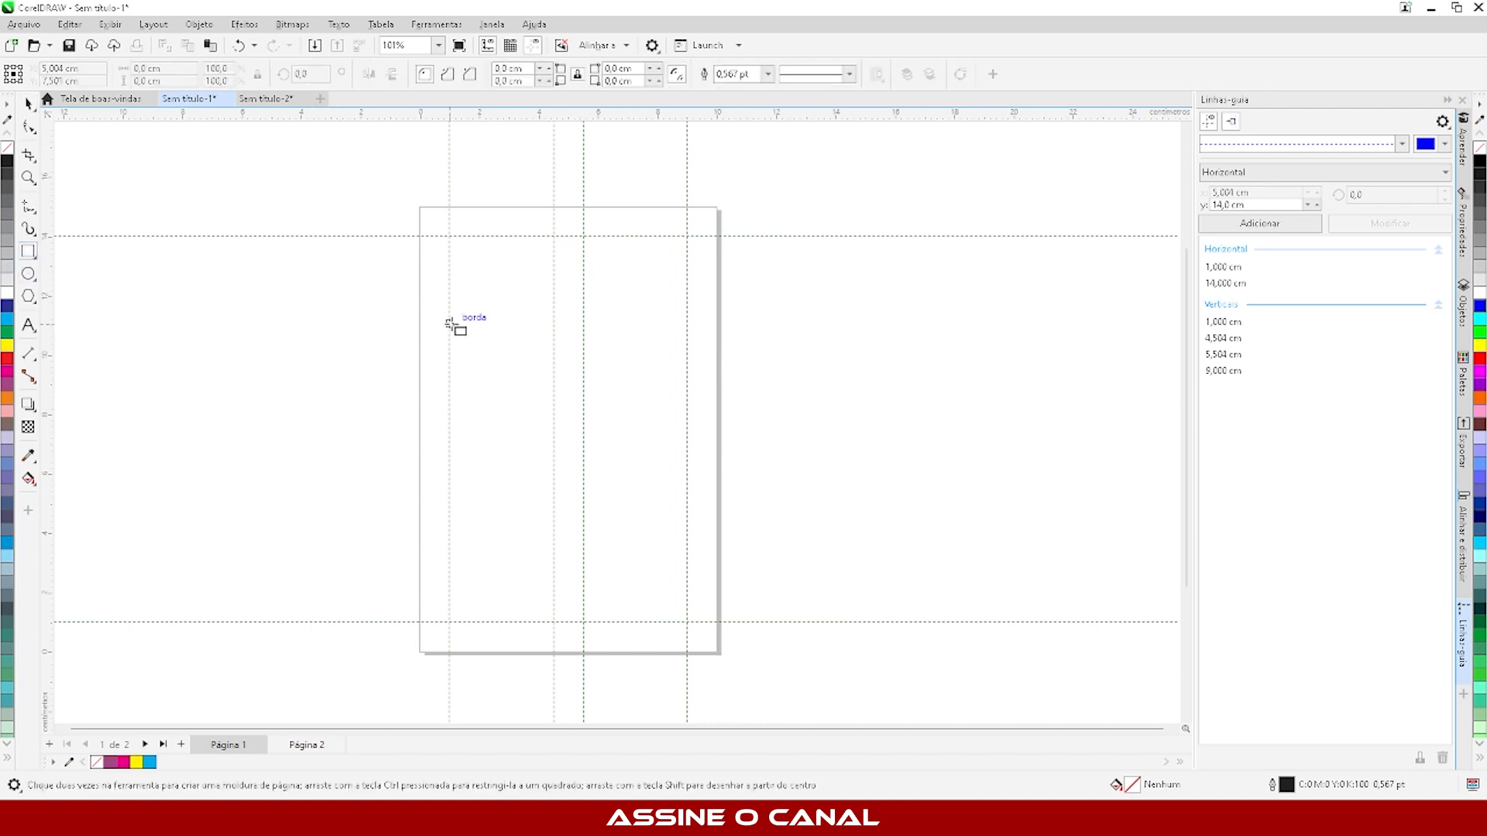
left_click_drag(452, 323, 555, 624)
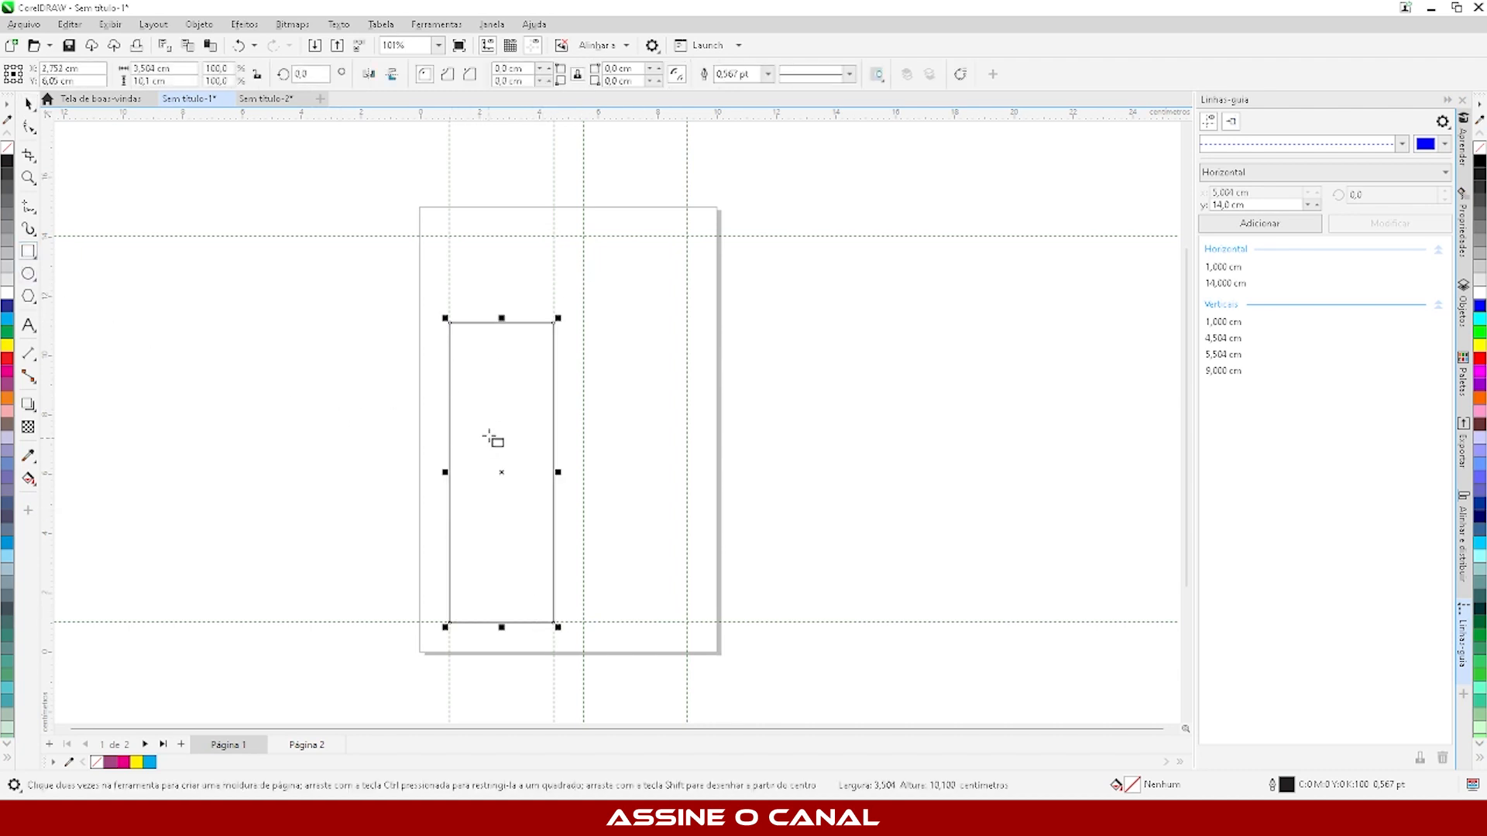
key("space")
left_click_drag(500, 469, 636, 534)
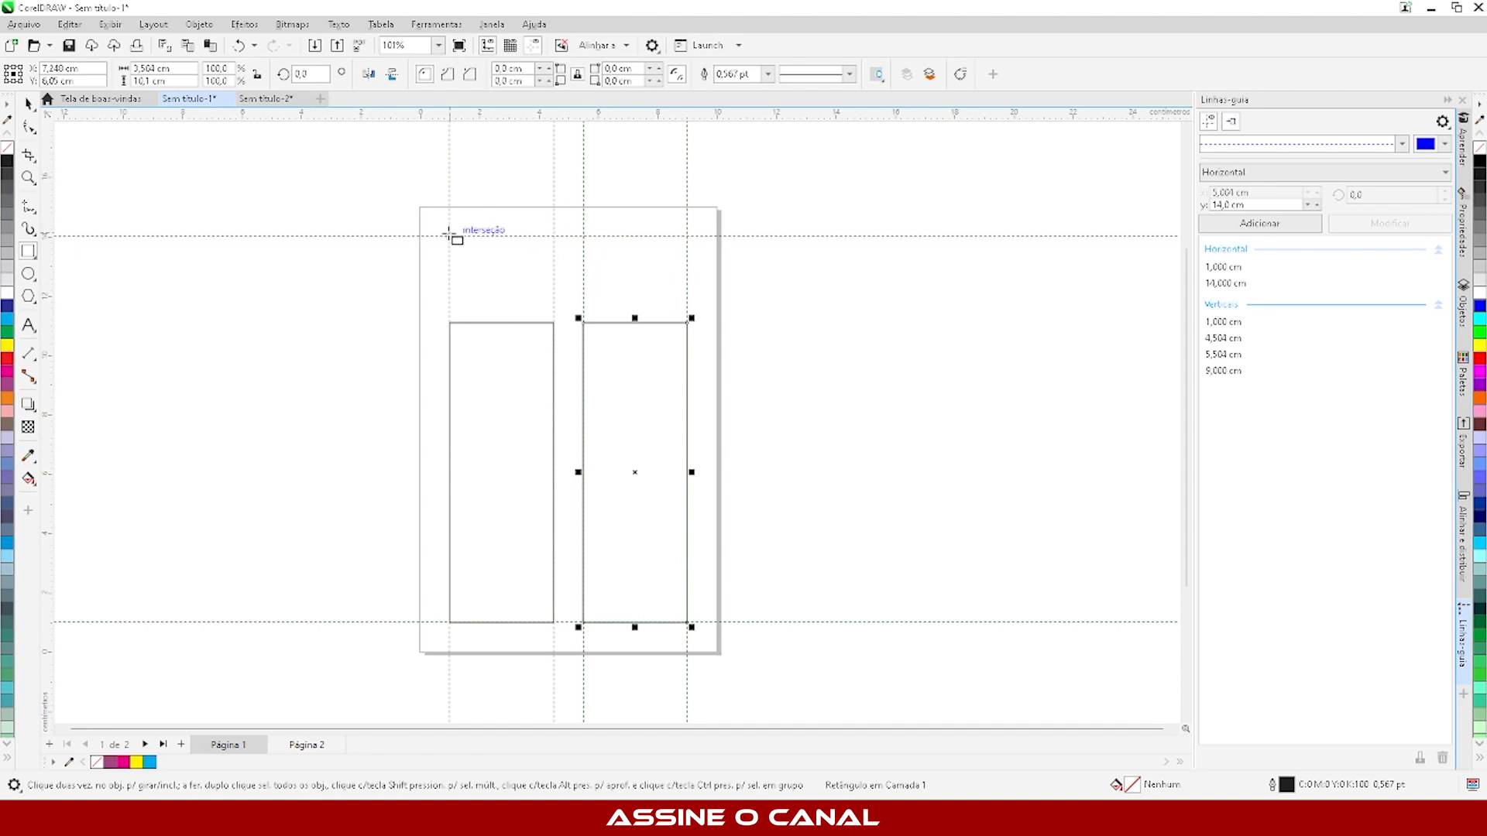
- Draw a header rectangle about 8 by 1.7 cm across both columns at the upper margin guideline
left_click_drag(450, 236, 687, 289)
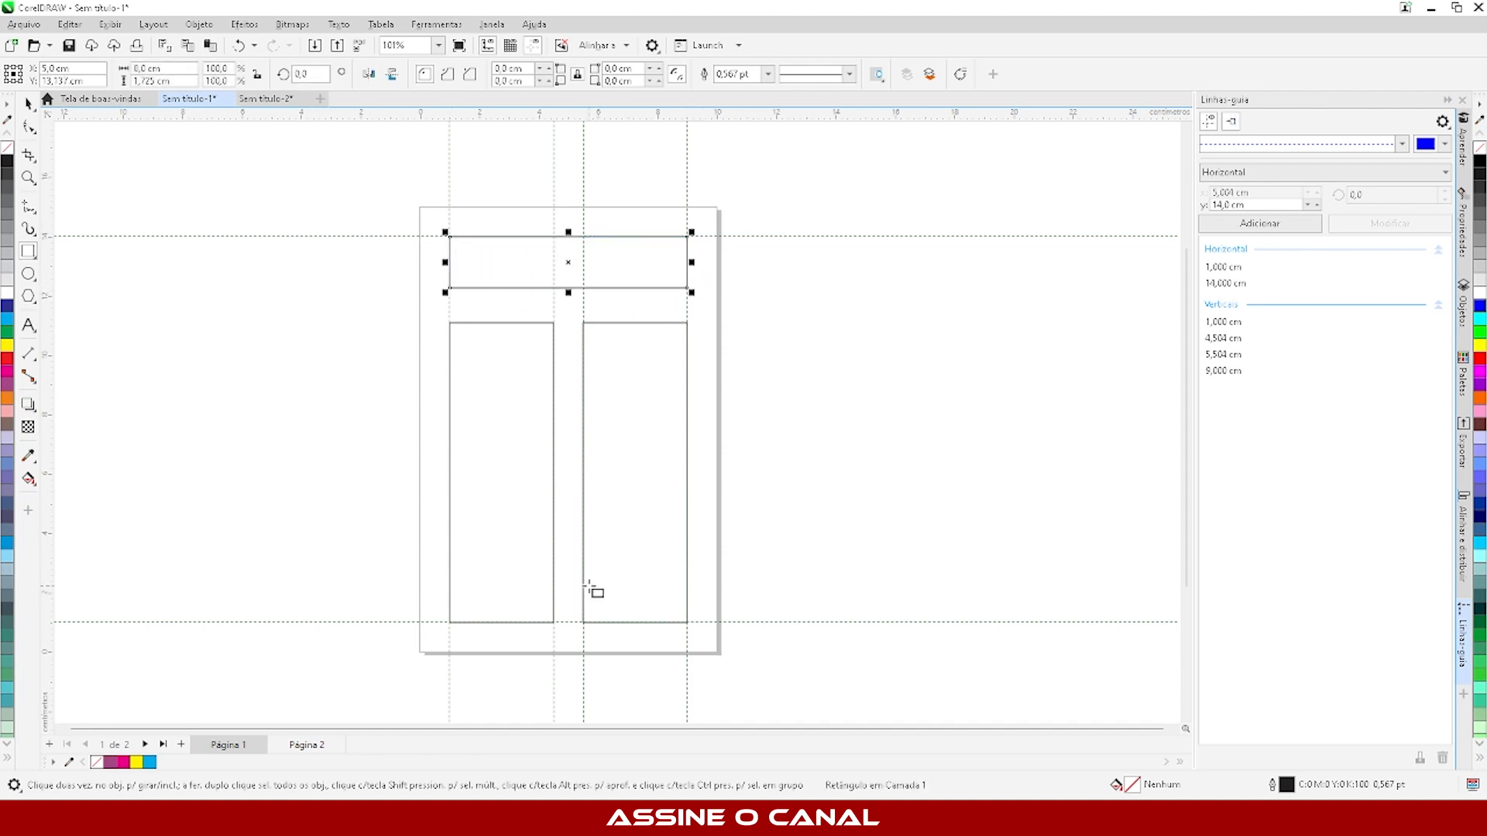
left_click(27, 103)
left_click(379, 230)
- Review the user-defined margin and column guideline settings and close the options without changing them
left_click(356, 236)
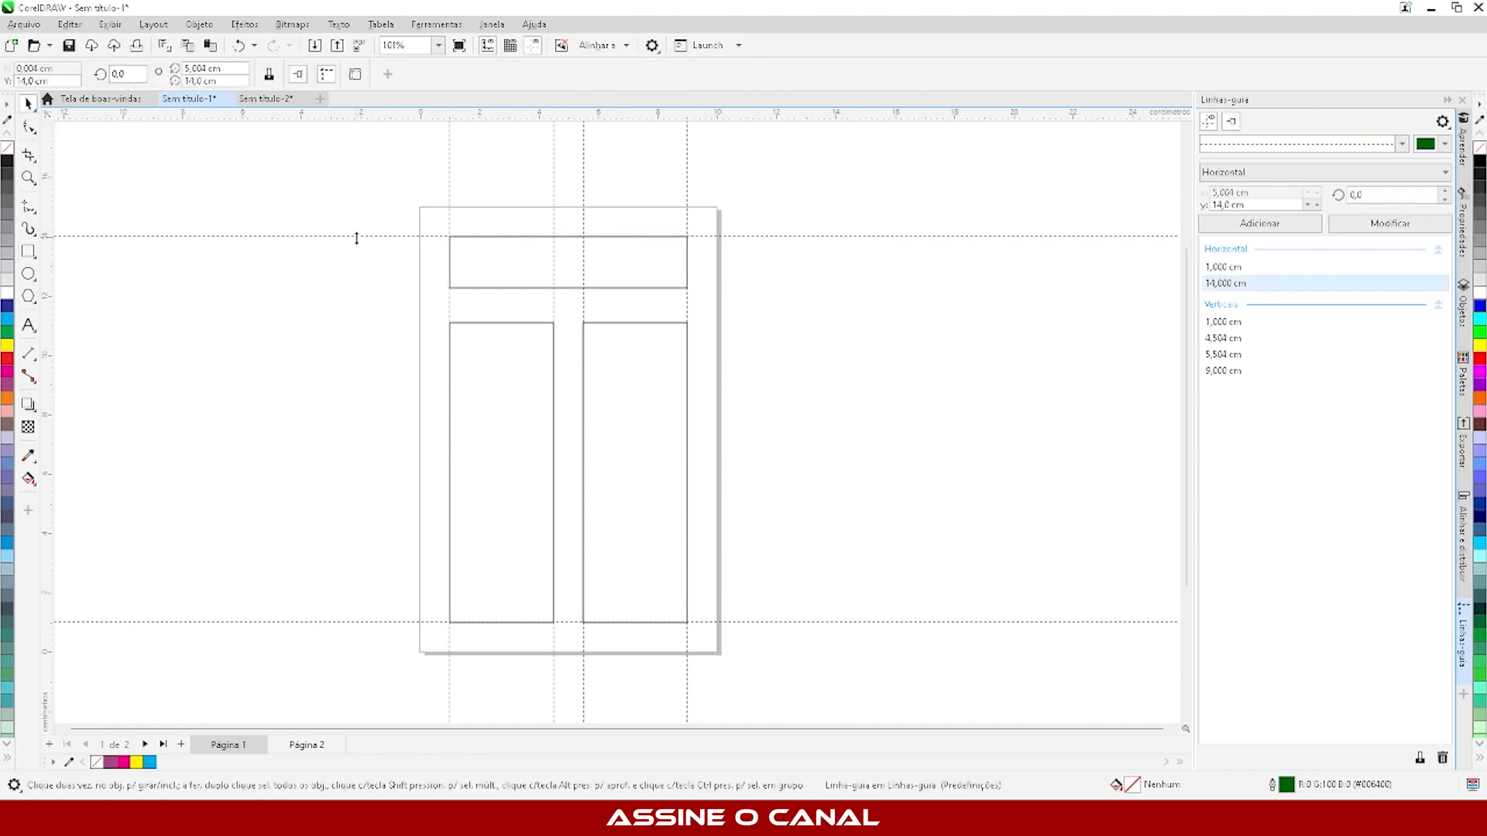
left_click(354, 73)
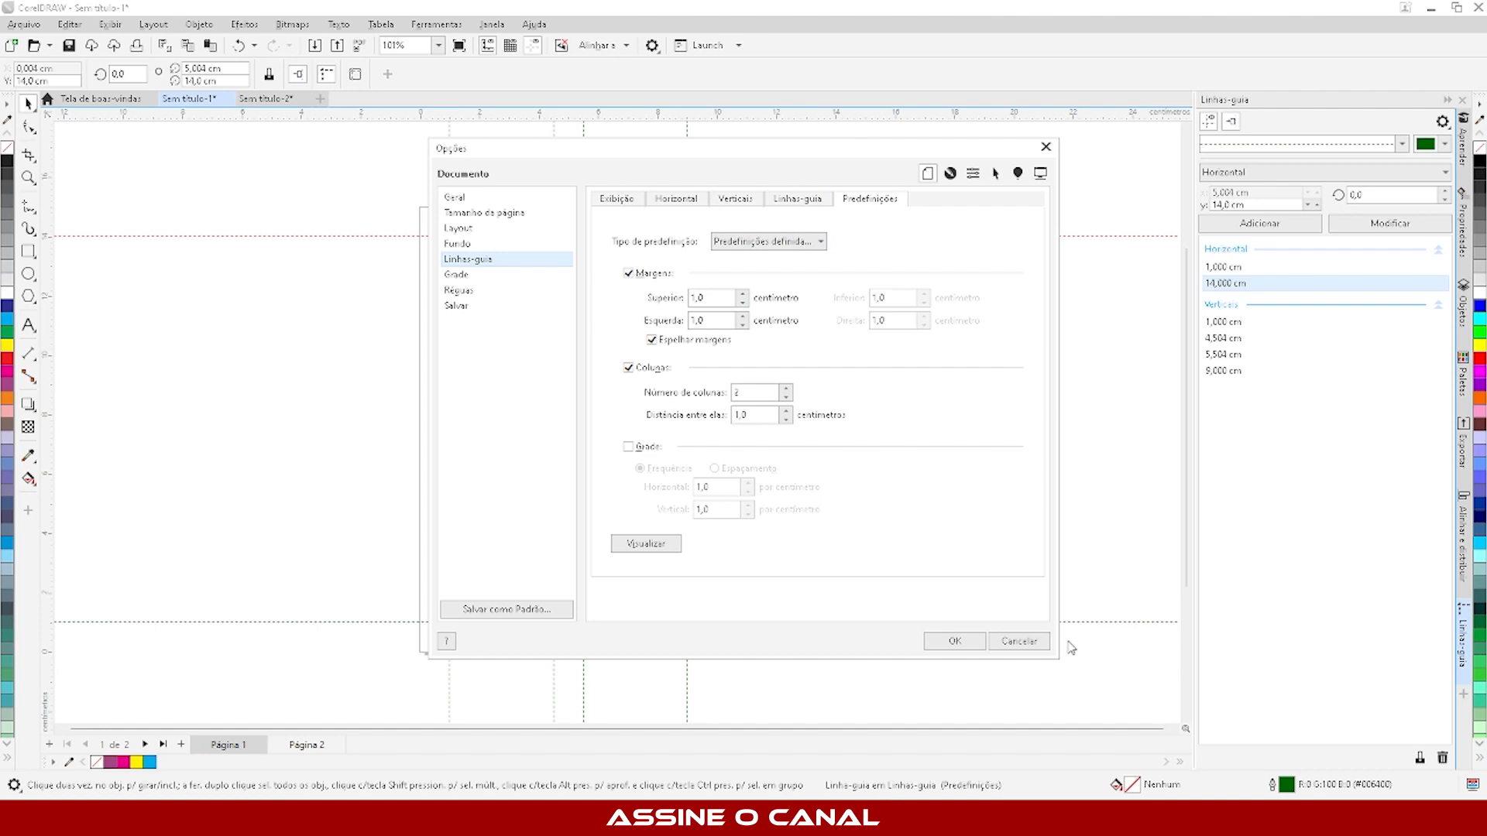
left_click(1030, 646)
left_click(368, 468)
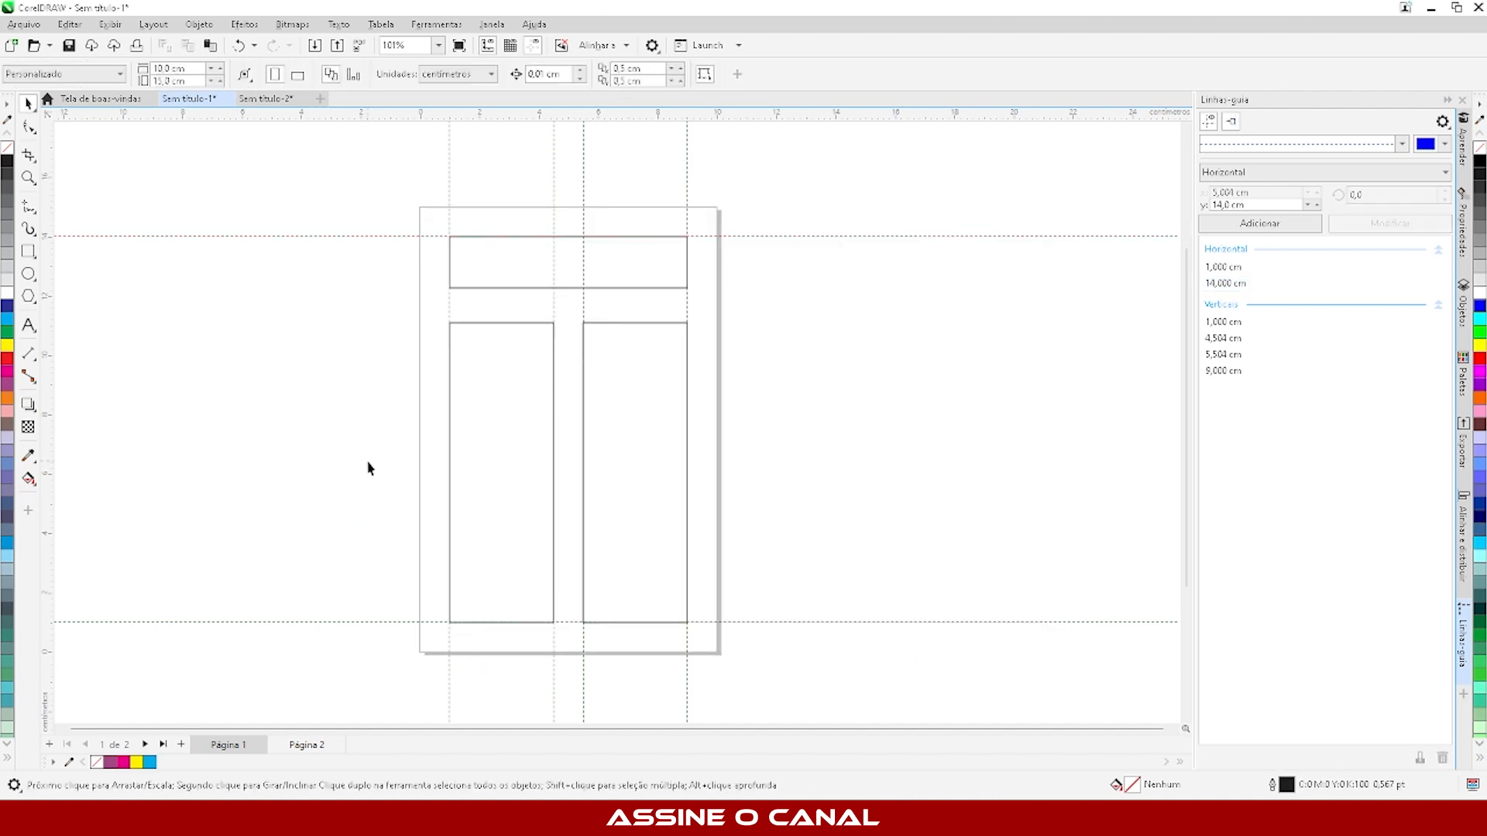